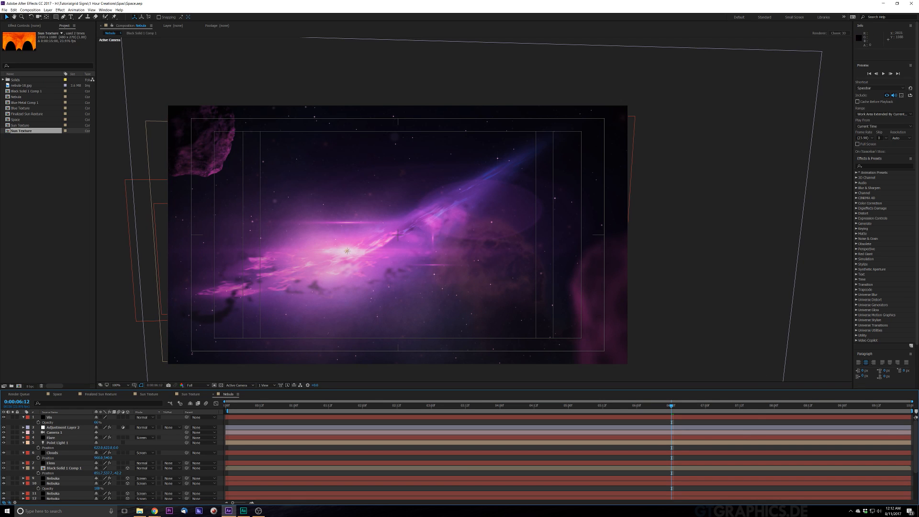
key("alt+Tab")
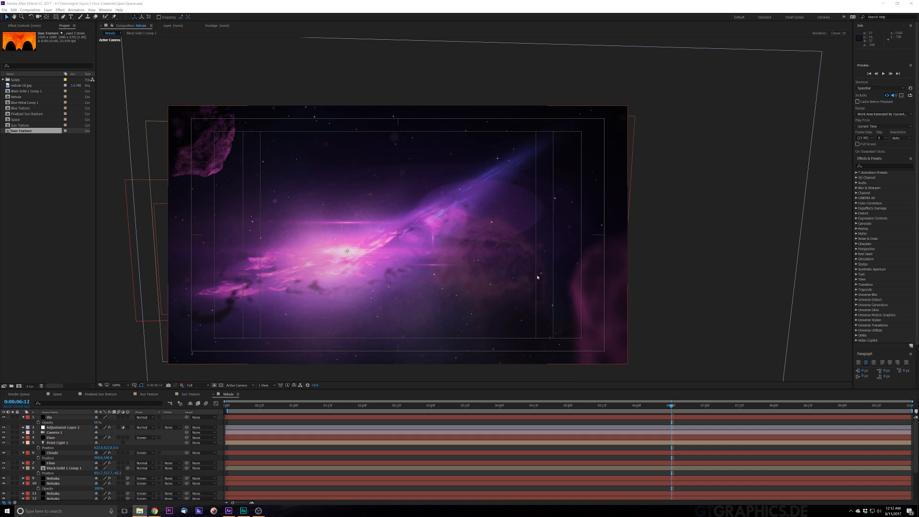
left_click(389, 375)
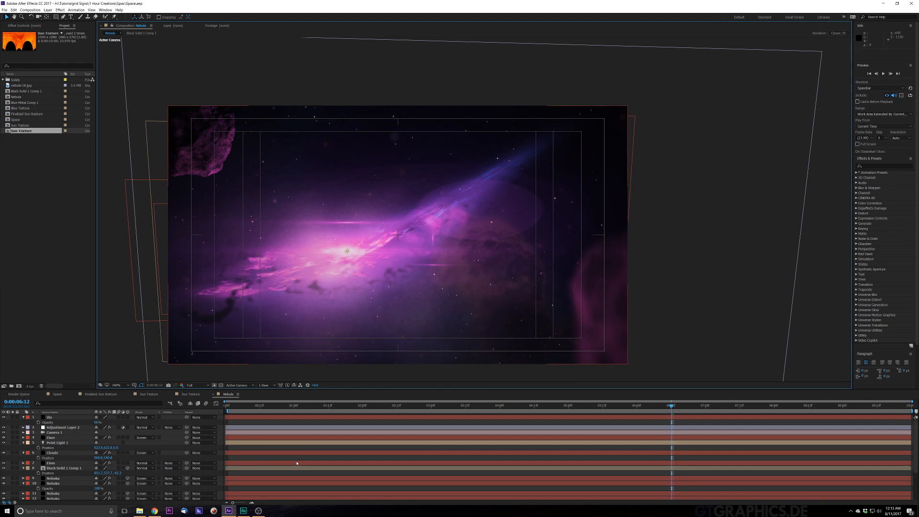
left_click(155, 510)
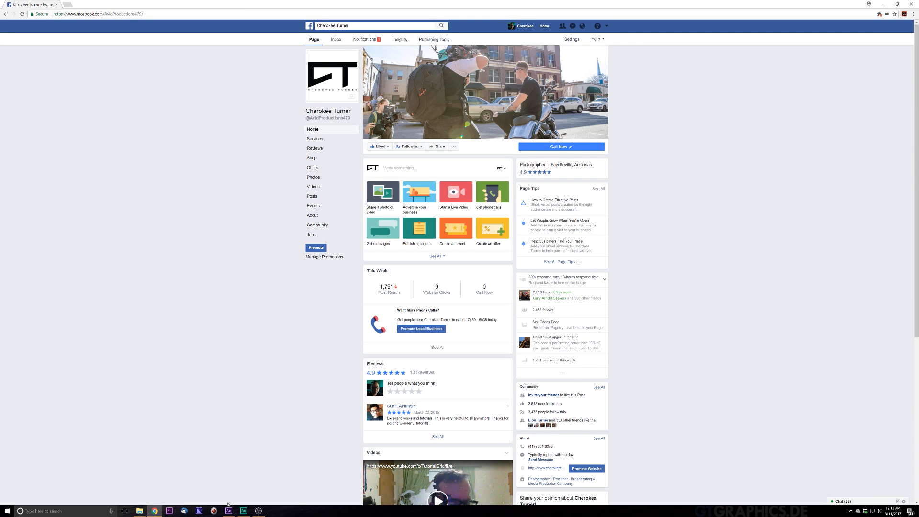
left_click(156, 510)
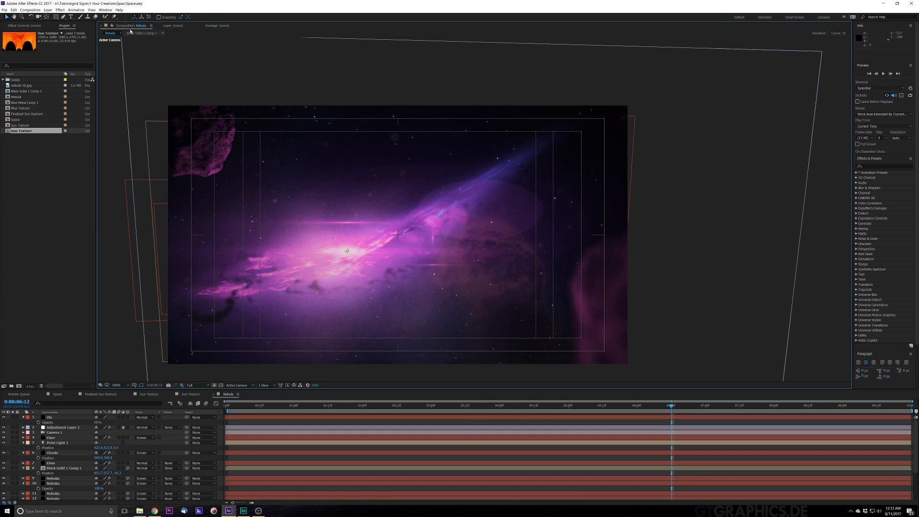
Create a new composition named Nebula, keeping the offered size, frame rate and duration
left_click(31, 10)
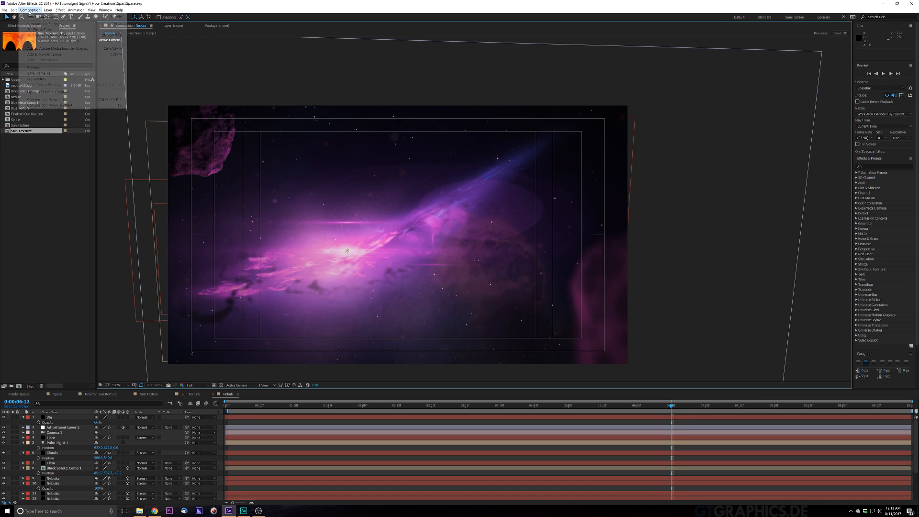
left_click(41, 16)
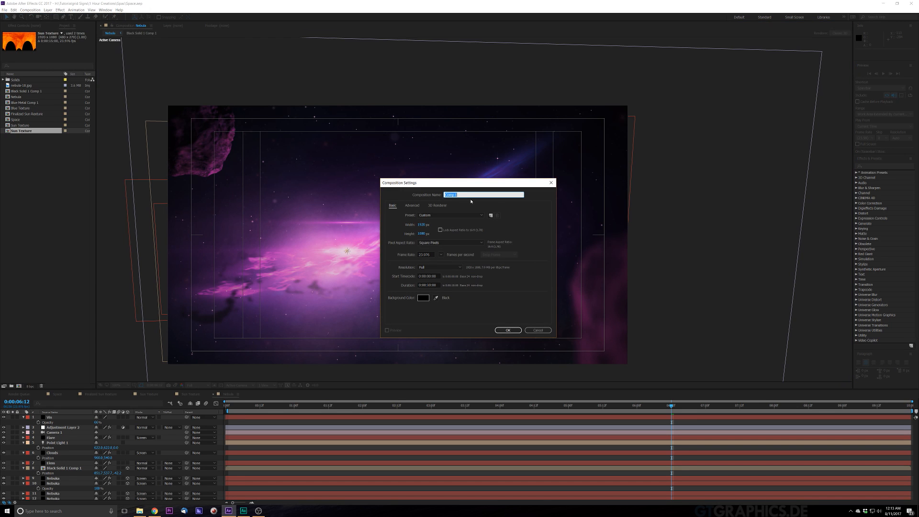
key("BackSpace")
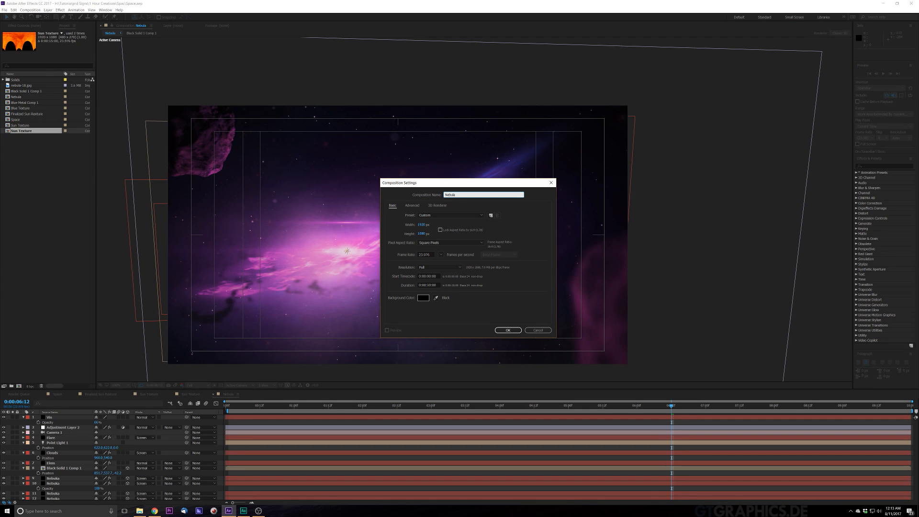
key("Return")
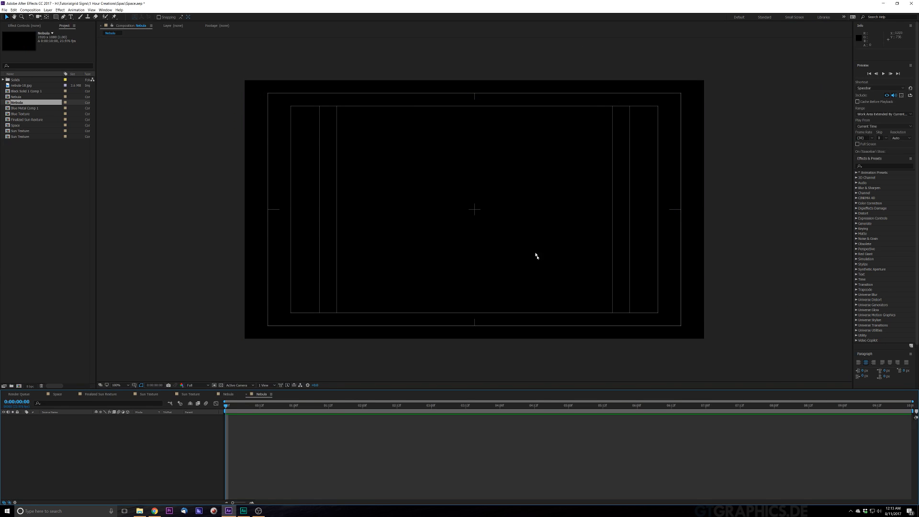
Create a composition-sized solid layer named Star Field with the colour black (000000)
left_click(48, 10)
mouse_move(57, 16)
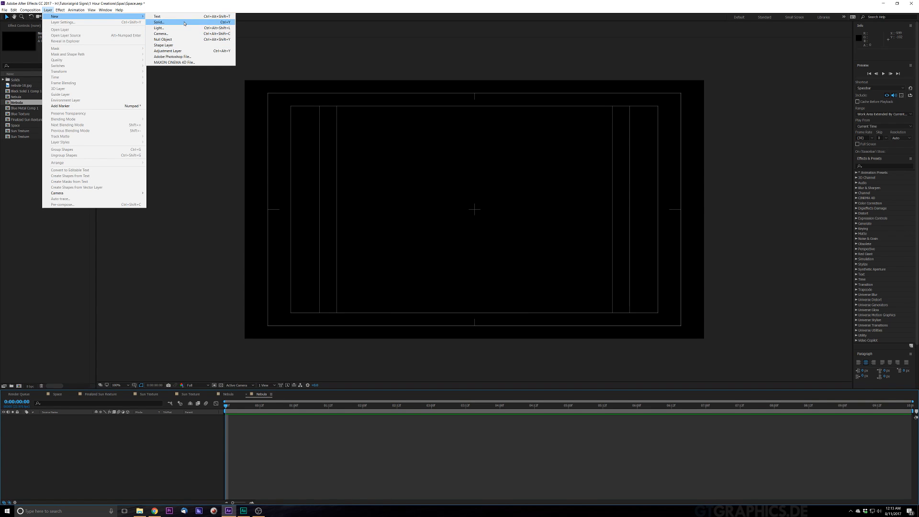
left_click(159, 22)
key("BackSpace")
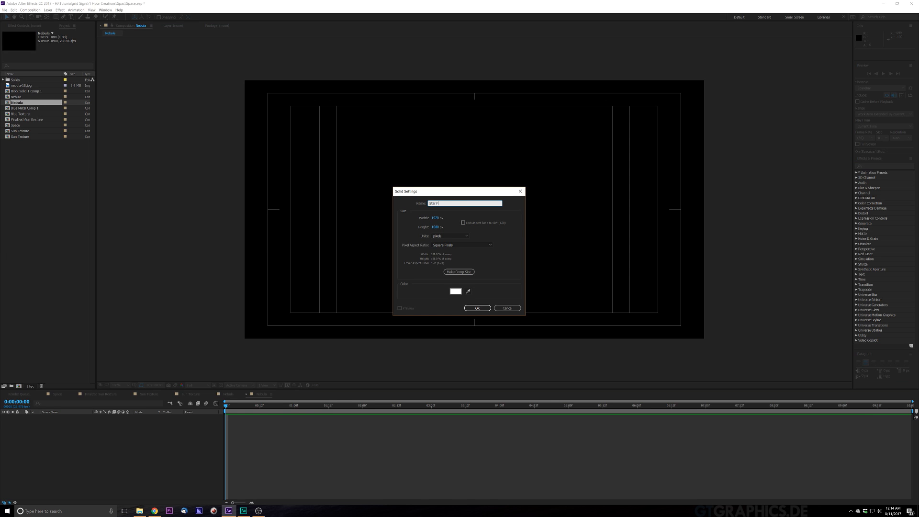
left_click(456, 291)
type("000000")
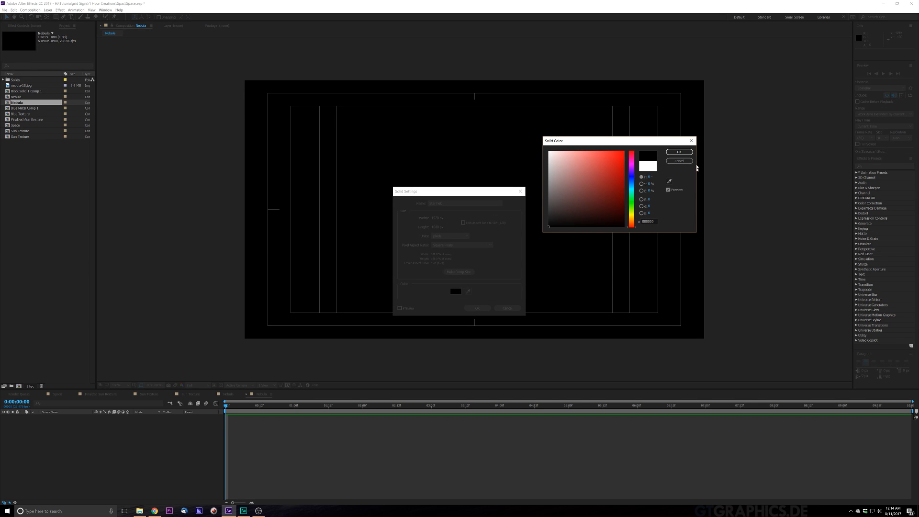
left_click(691, 140)
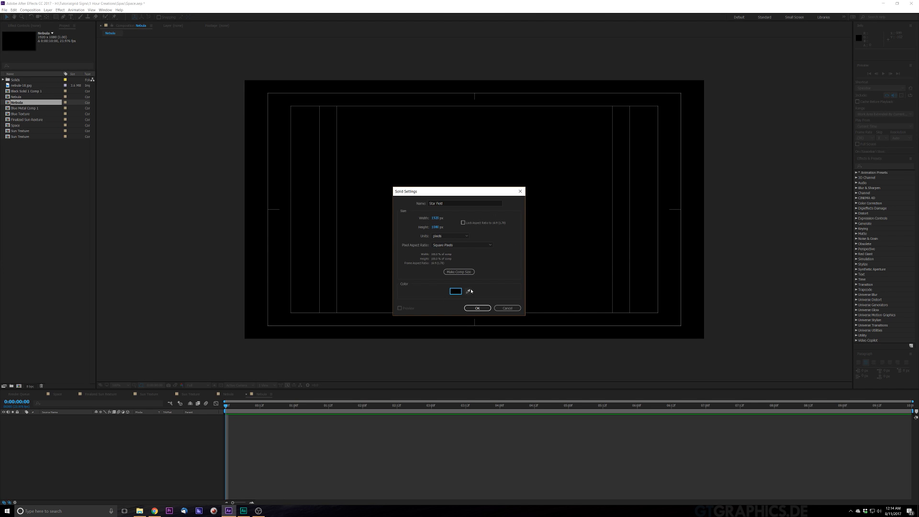
left_click(478, 308)
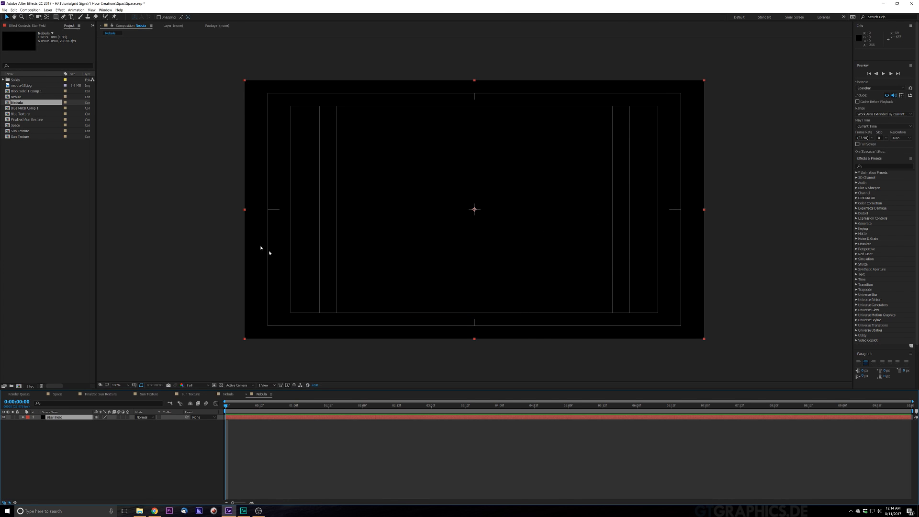
Find the Form effect and apply it to the Star Field layer
key("ctrl+space")
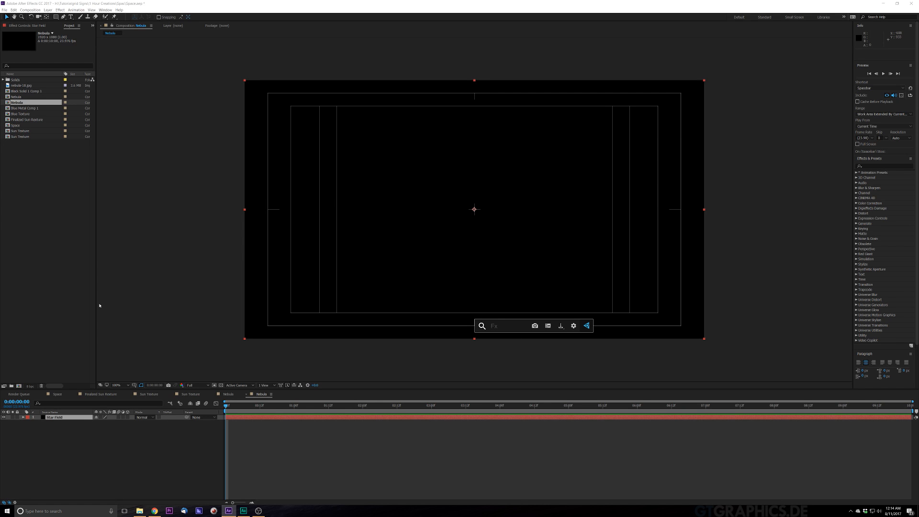
type("form")
key("Return")
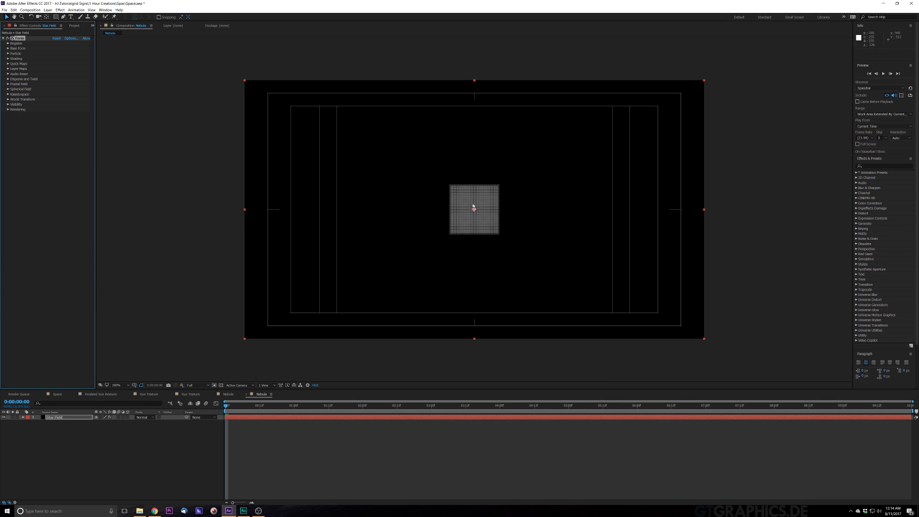
Add a two-node camera to the composition with the offered settings
scroll(474, 207, "up", 1)
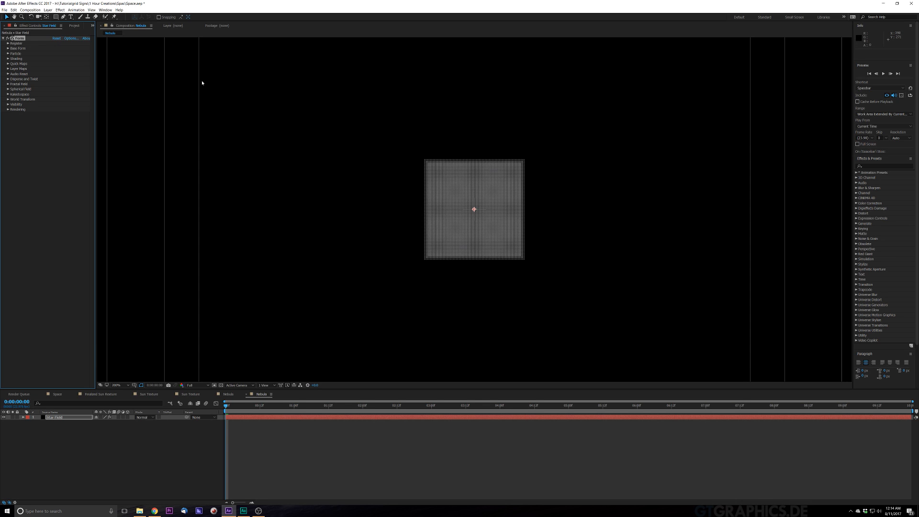
left_click(48, 10)
mouse_move(67, 15)
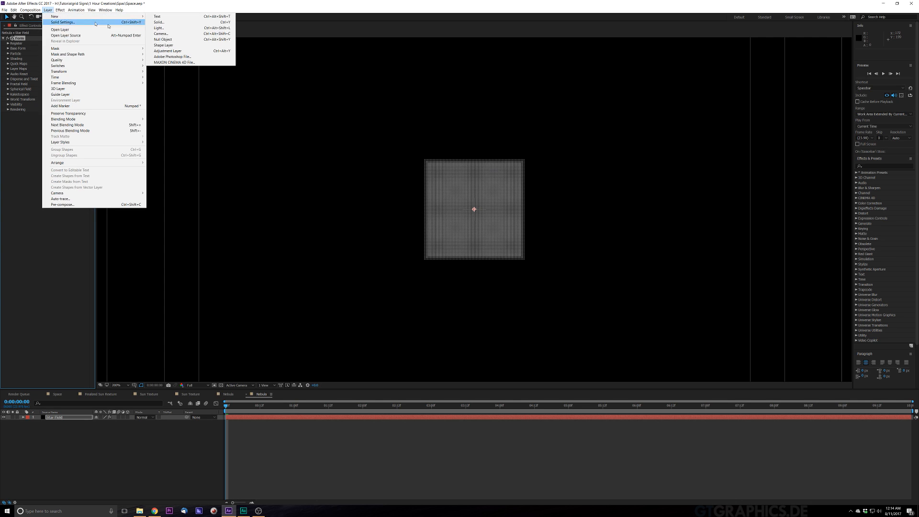
left_click(209, 34)
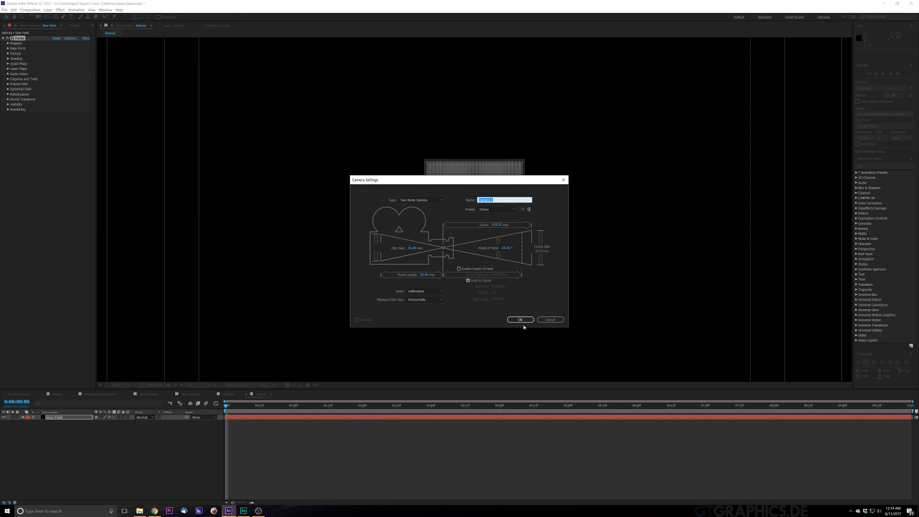
left_click(521, 320)
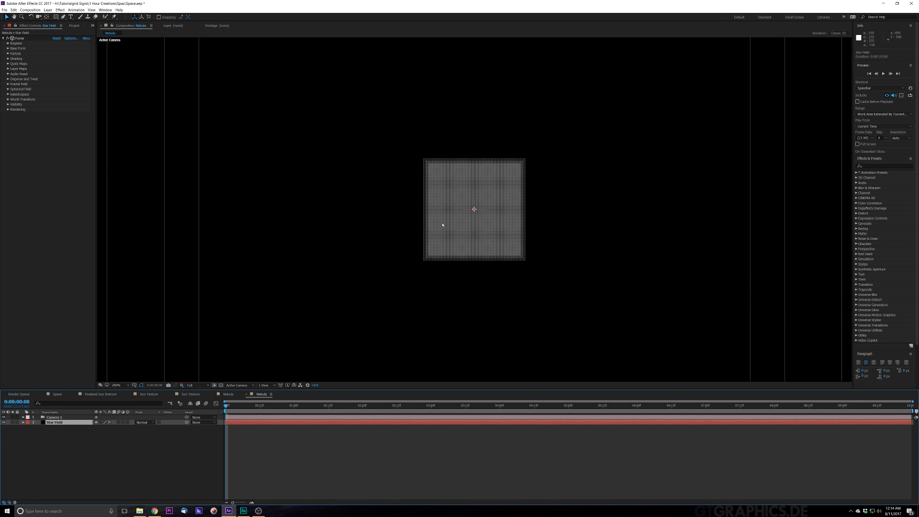
Enlarge Form's Base Form Size X, Y and Z on Star Field so the particle grid fills the frame and gains depth
left_click(8, 48)
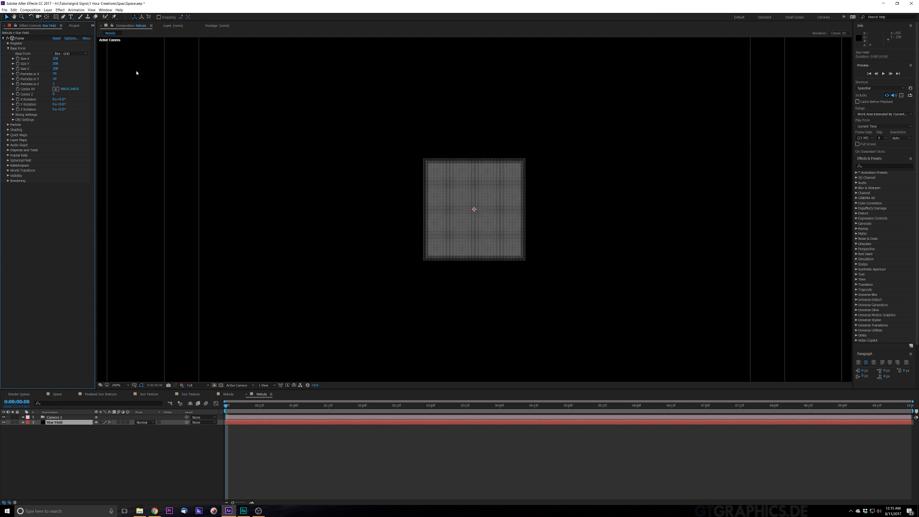
key("comma")
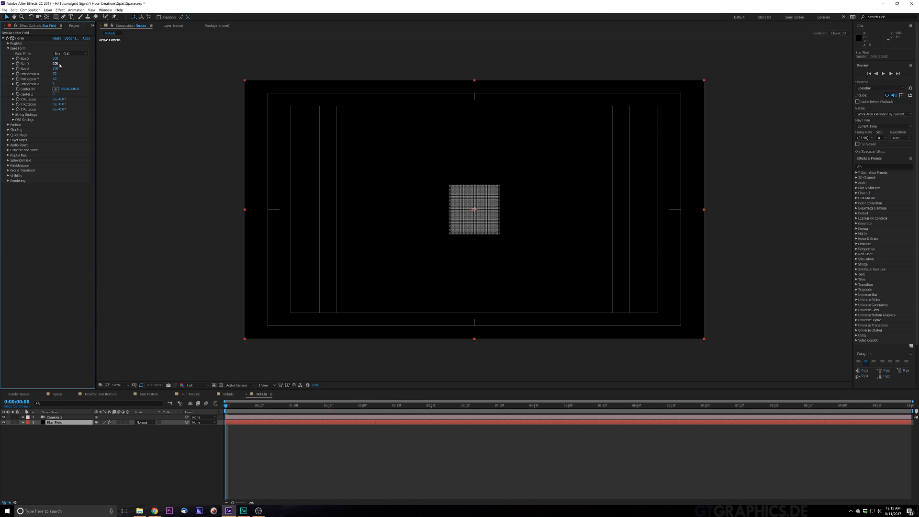
left_click_drag(55, 58, 181, 70)
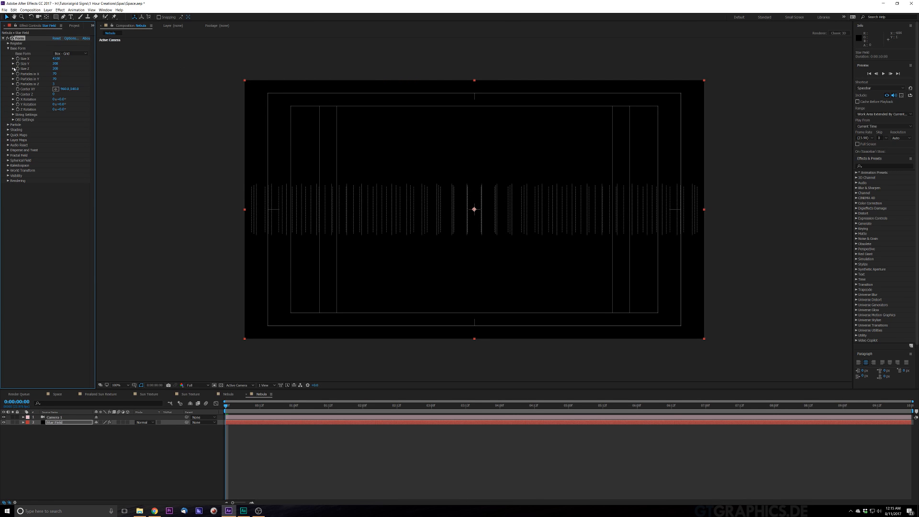
left_click_drag(55, 65, 100, 62)
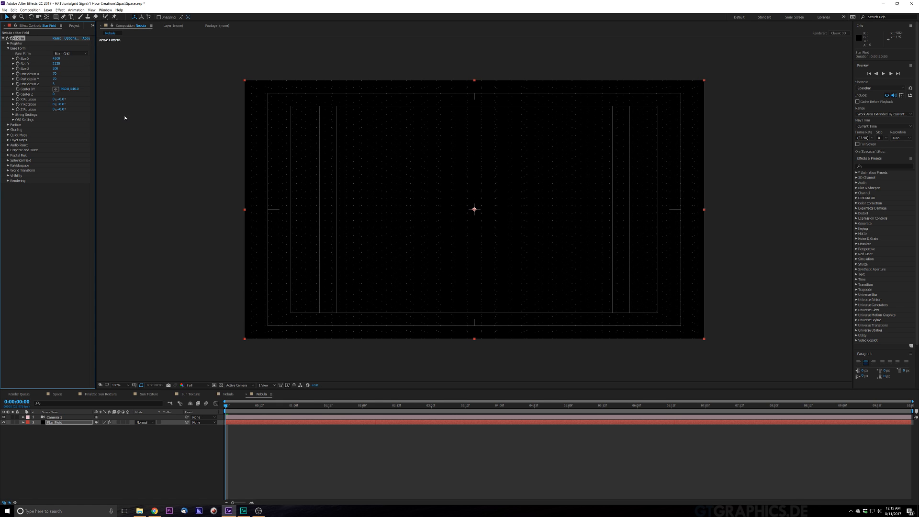
left_click_drag(55, 68, 60, 68)
left_click_drag(84, 68, 89, 66)
Orbit the camera around the particle grid to inspect its depth, and undo the orbit
key("period")
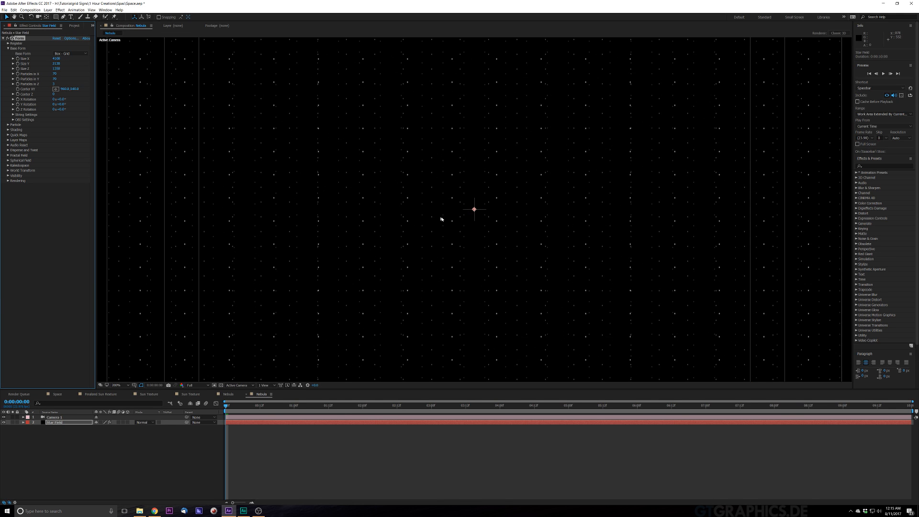
key("comma")
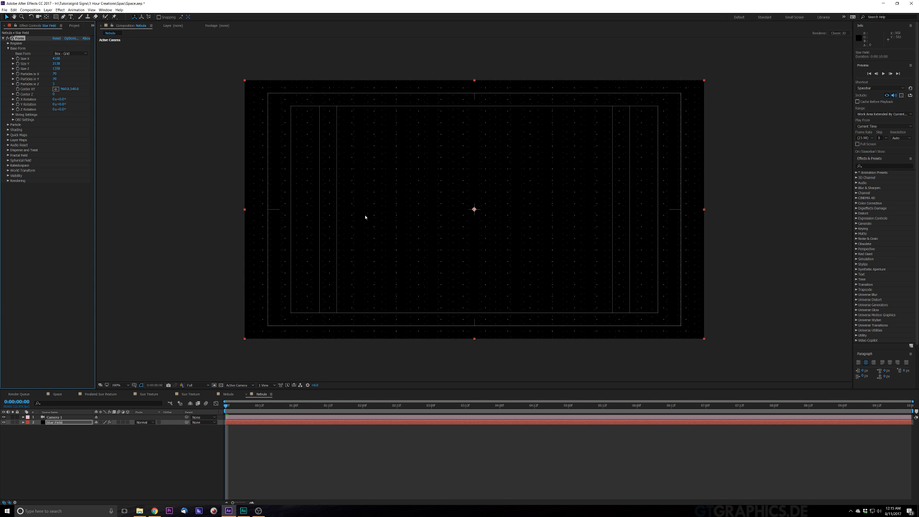
key("period")
key("comma")
key("period")
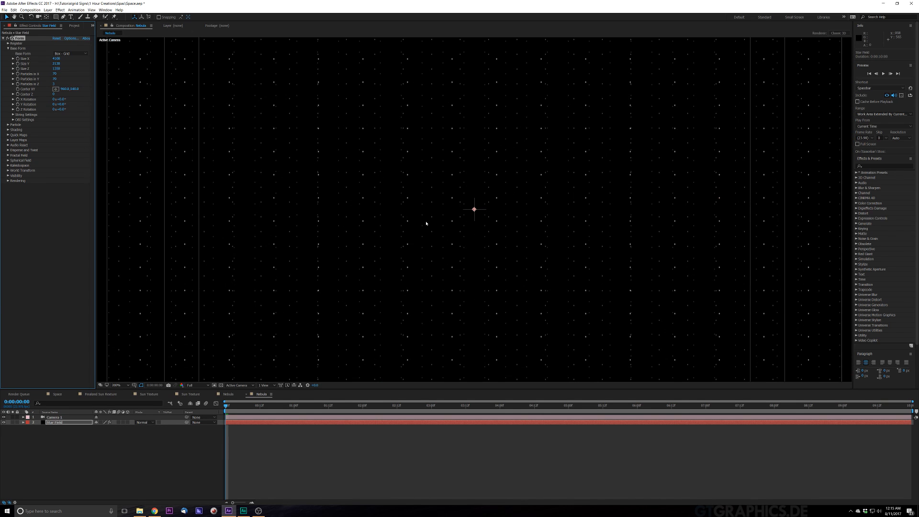
key("comma")
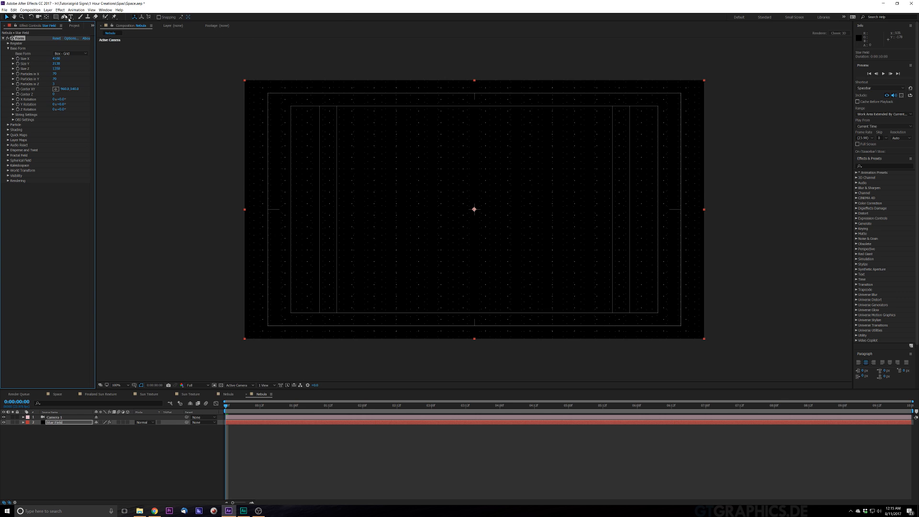
left_click(38, 17)
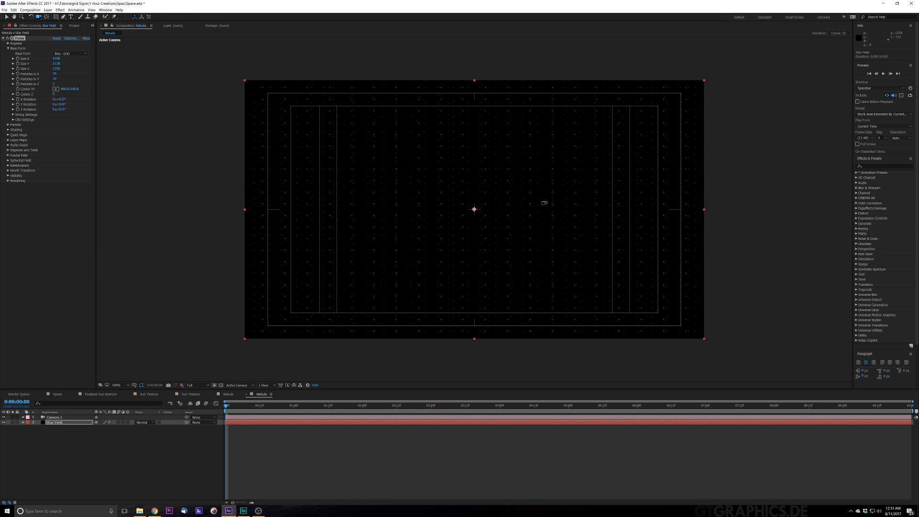
left_click_drag(544, 202, 582, 209)
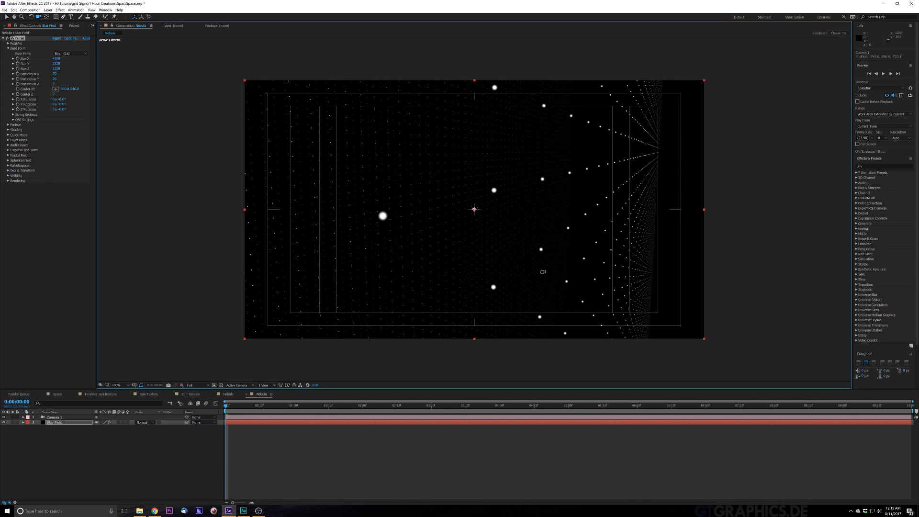
key("ctrl+z")
Increase Disperse in Form's Disperse and Twist settings to scatter the grid into random stars, and check the distribution with the camera
left_click(9, 150)
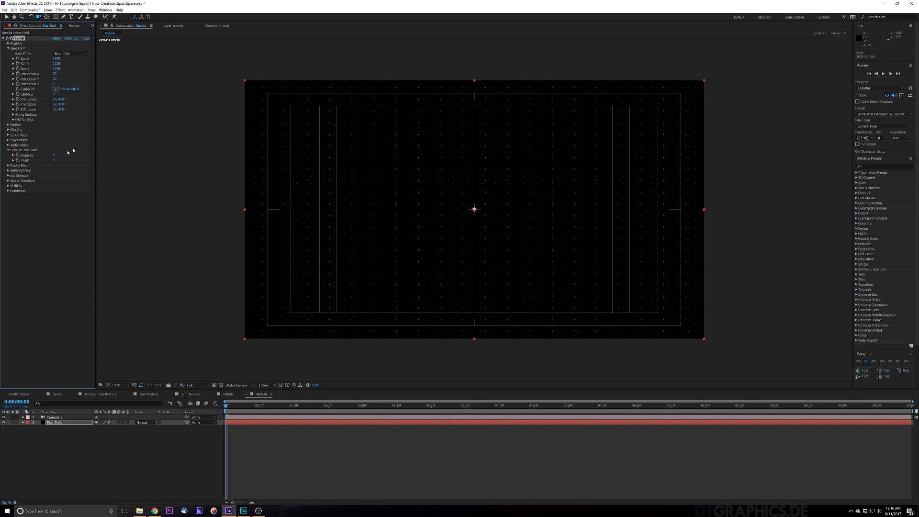
left_click_drag(54, 156, 70, 157)
left_click_drag(141, 149, 151, 145)
scroll(507, 227, "down", 1)
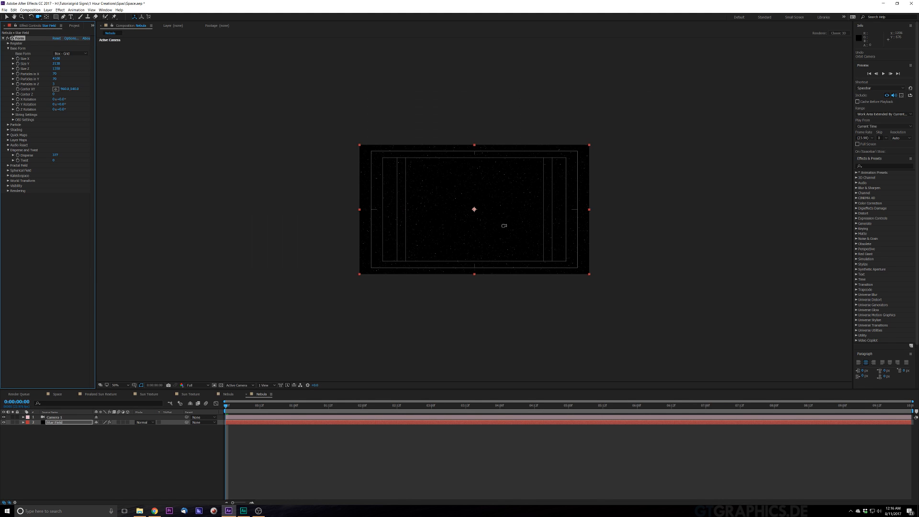
scroll(503, 225, "up", 1)
scroll(503, 225, "up", 1)
scroll(503, 225, "down", 1)
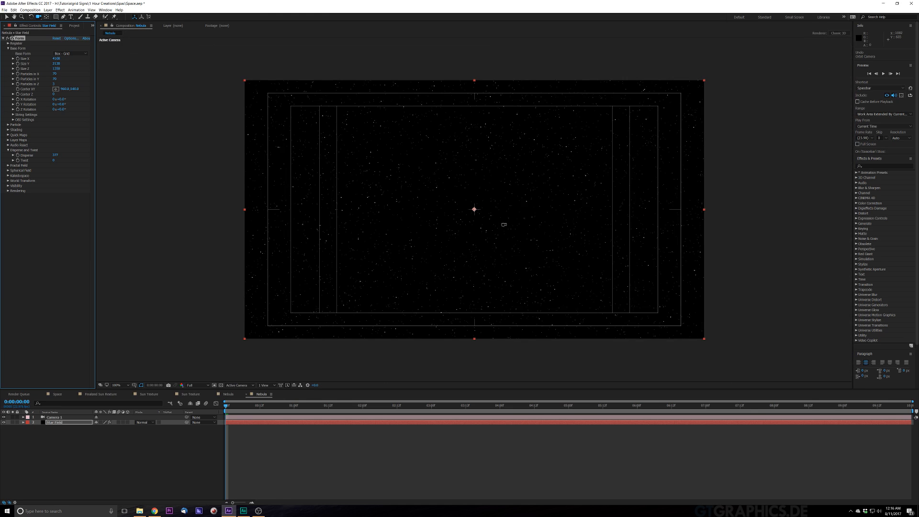
left_click_drag(519, 228, 471, 208)
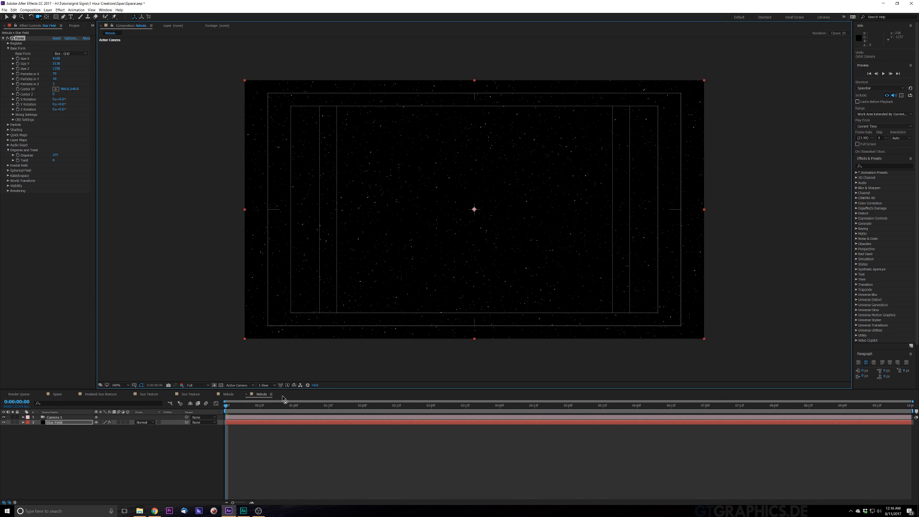
Find the Starglow effect and apply it to the Star Field layer
key("ctrl+space")
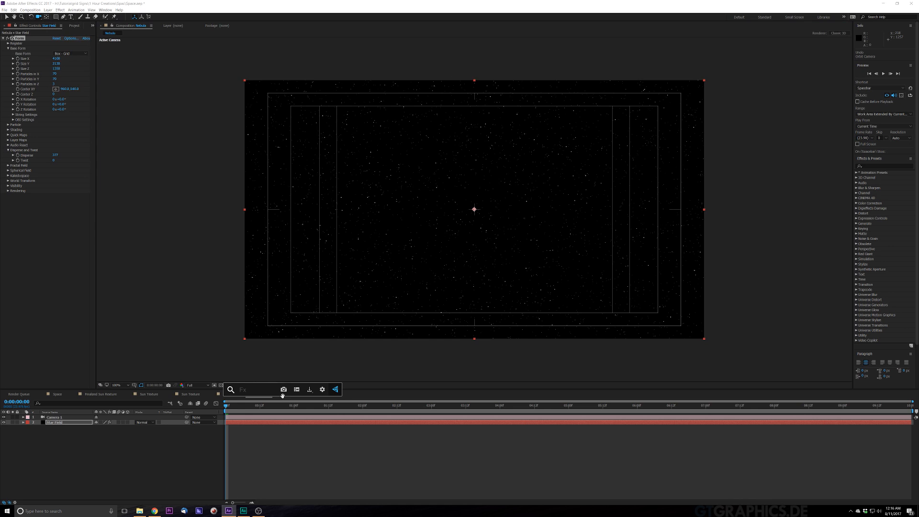
type("starg")
key("Return")
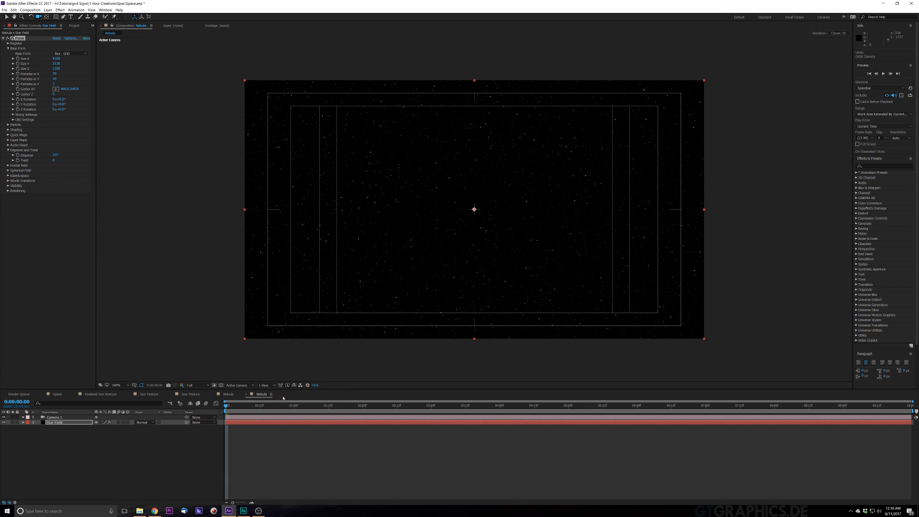
Set Starglow's Boost Light to 5.5 and Streak Length to 23 on the Star Field layer
key("period")
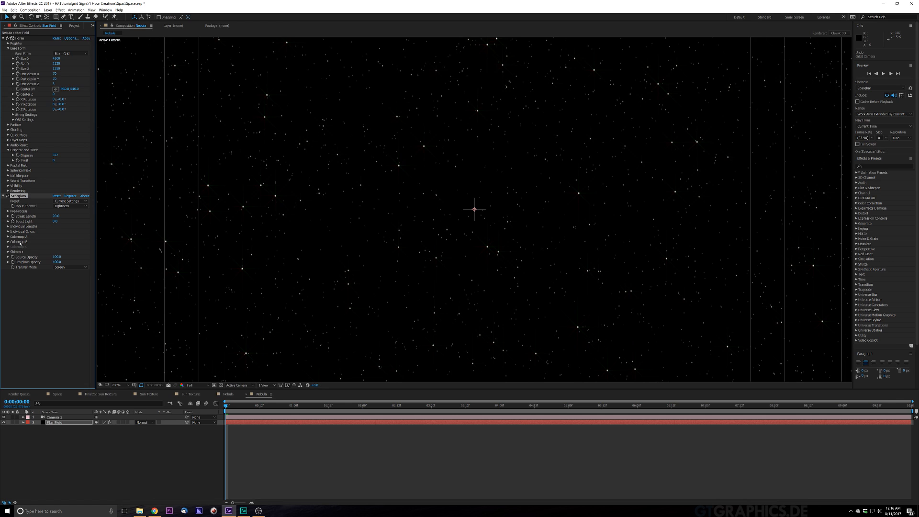
left_click_drag(54, 222, 63, 221)
left_click_drag(56, 218, 60, 216)
left_click_drag(55, 218, 54, 216)
In Starglow's Individual Lengths, keep Up and Down at 1 and set all four diagonal streaks to 0
left_click(8, 227)
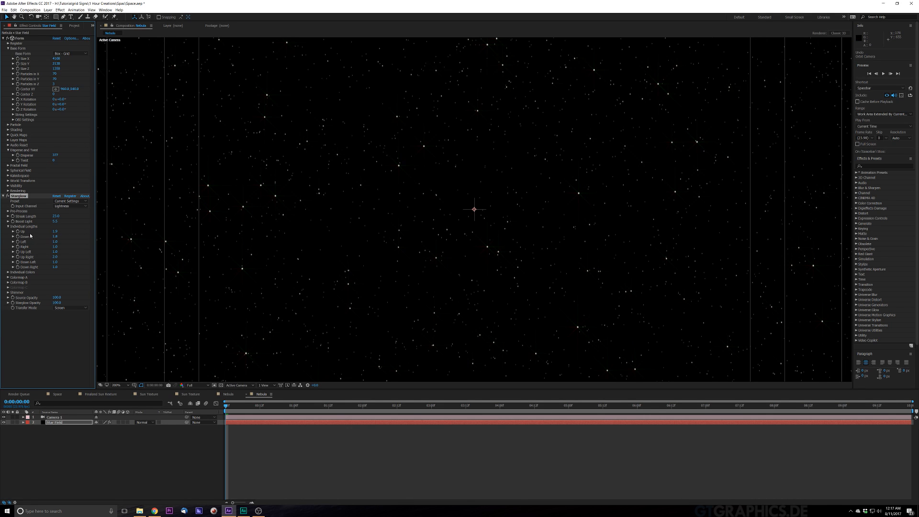
left_click(55, 231)
type("1")
key("Tab")
type("1")
left_click(56, 252)
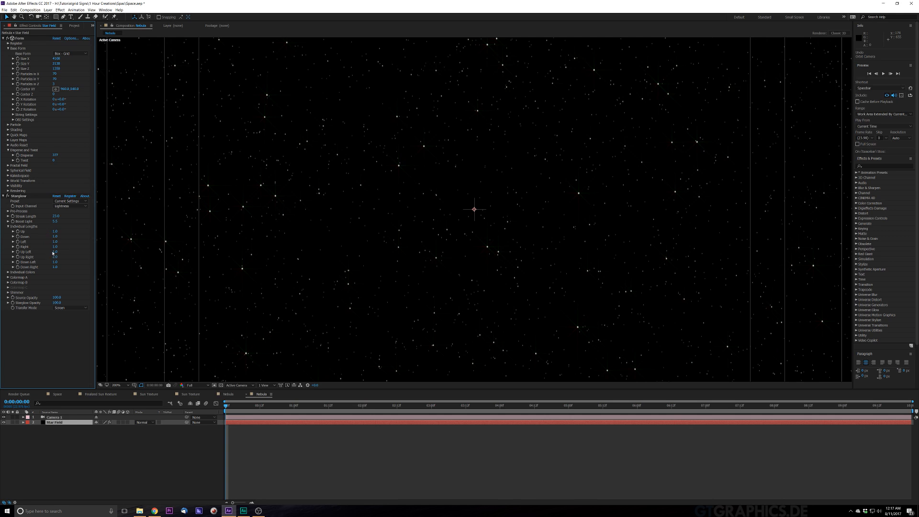
type("0")
left_click(55, 257)
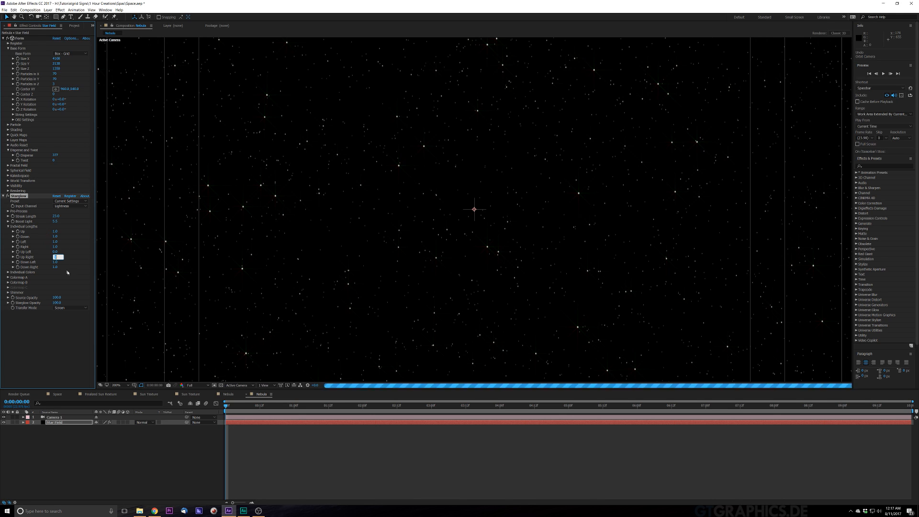
type("0")
left_click(56, 268)
type("0")
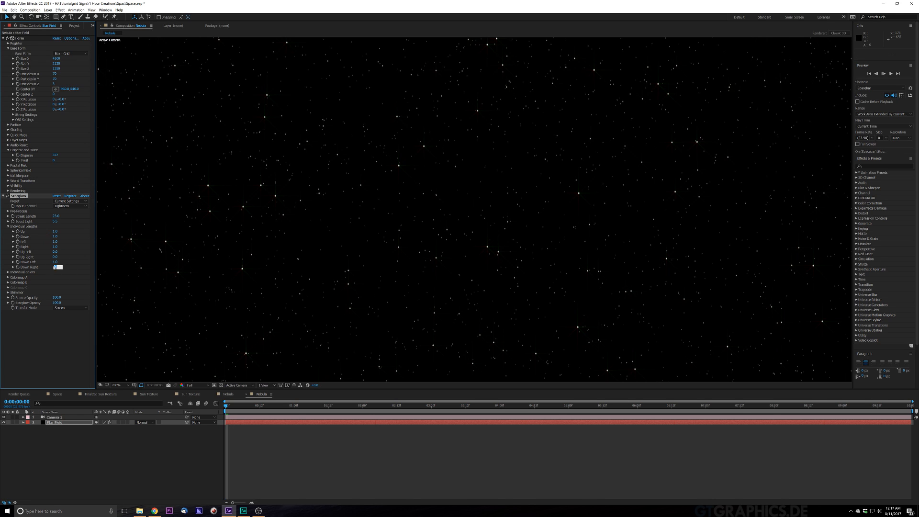
left_click(56, 262)
type("0")
left_click(111, 282)
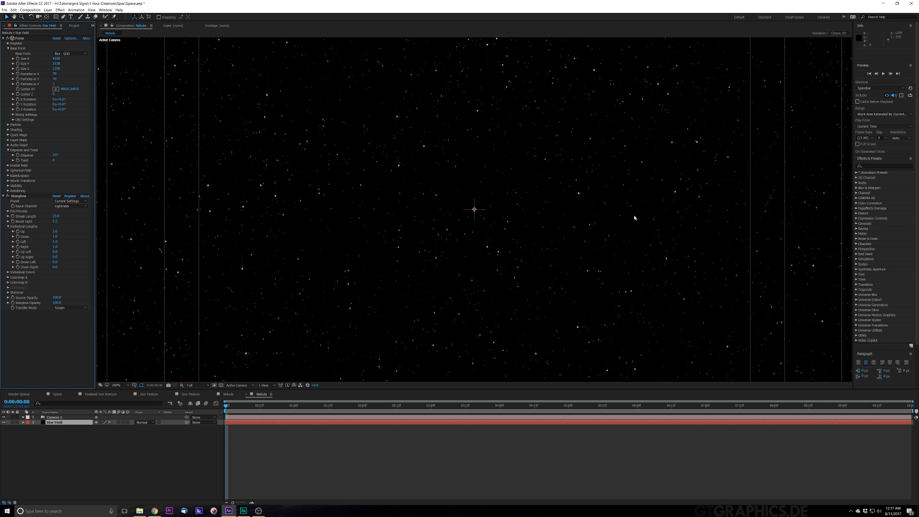
Set the presets of Starglow's Colormap A and Colormap B to Heaven
left_click(8, 277)
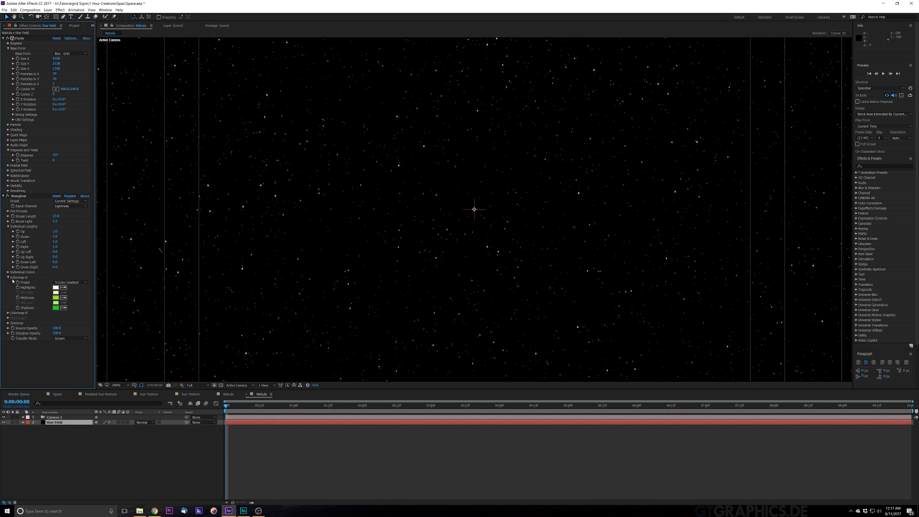
left_click(77, 283)
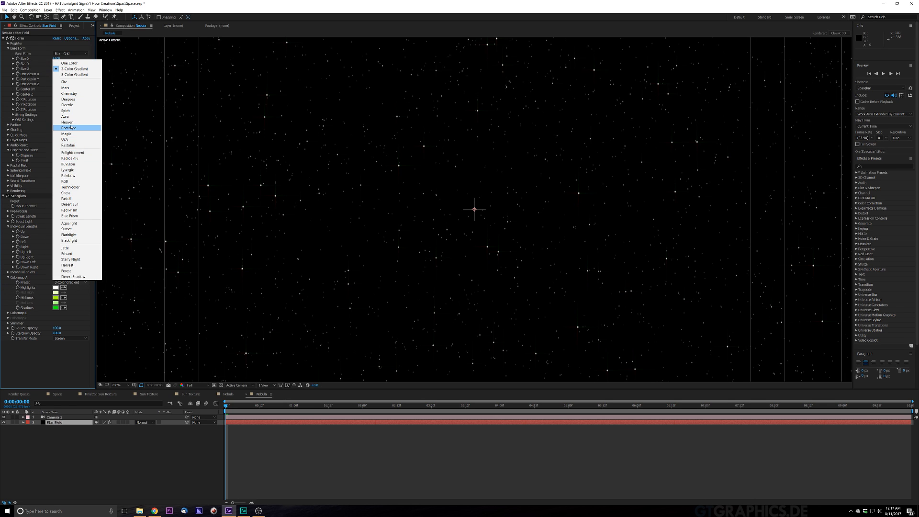
left_click(67, 122)
left_click(14, 312)
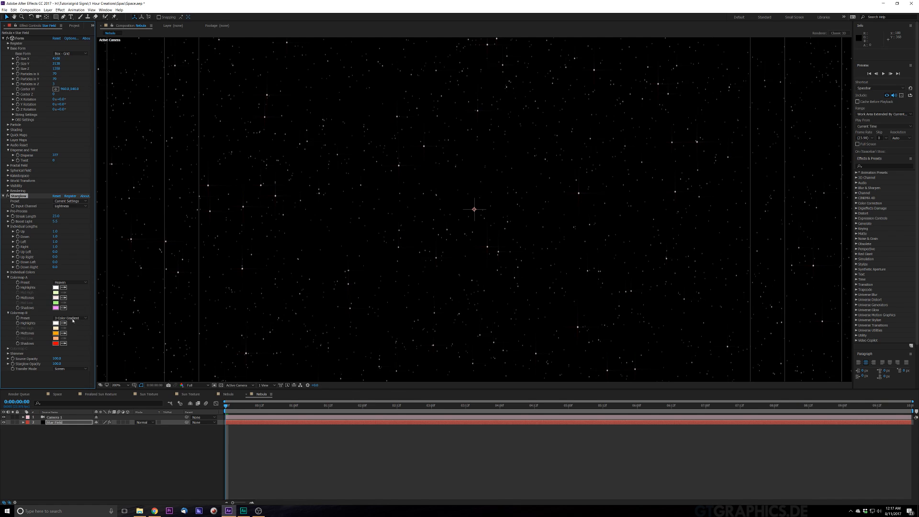
left_click(72, 319)
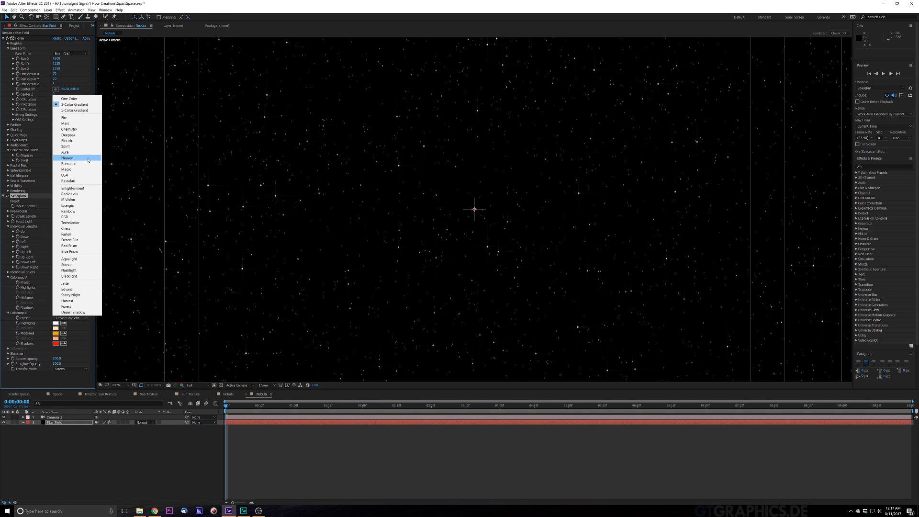
left_click(67, 158)
Inspect the glowing stars at different magnifications and with a slight camera orbit, and undo the orbit
key("comma")
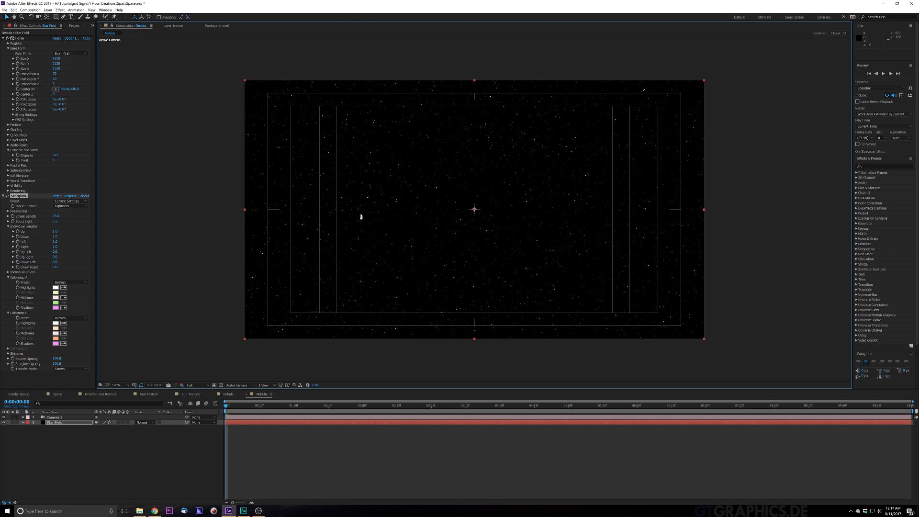
key("period")
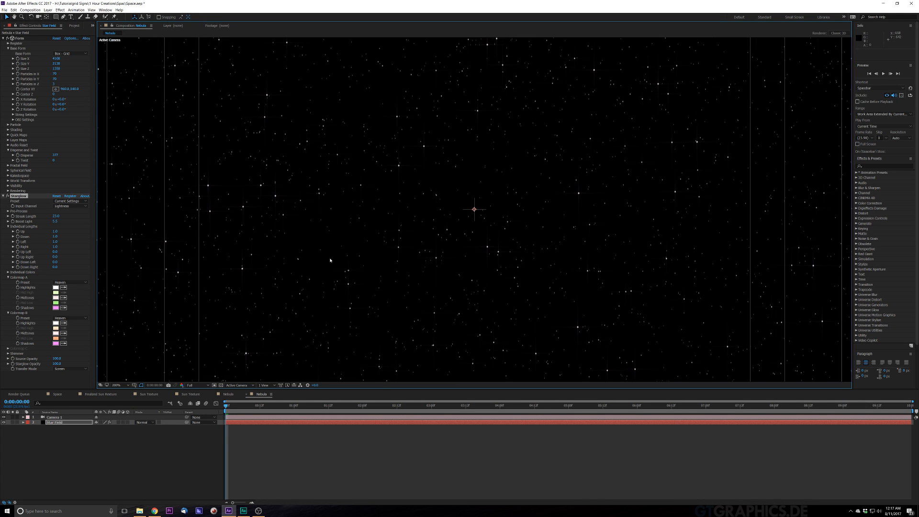
key("comma")
key("period")
key("comma")
key("period")
left_click(39, 16)
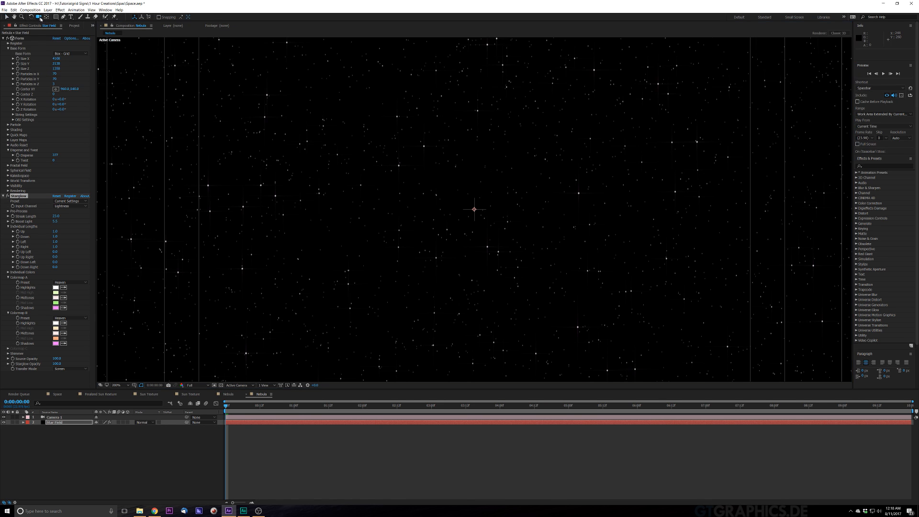
left_click_drag(386, 226, 373, 225)
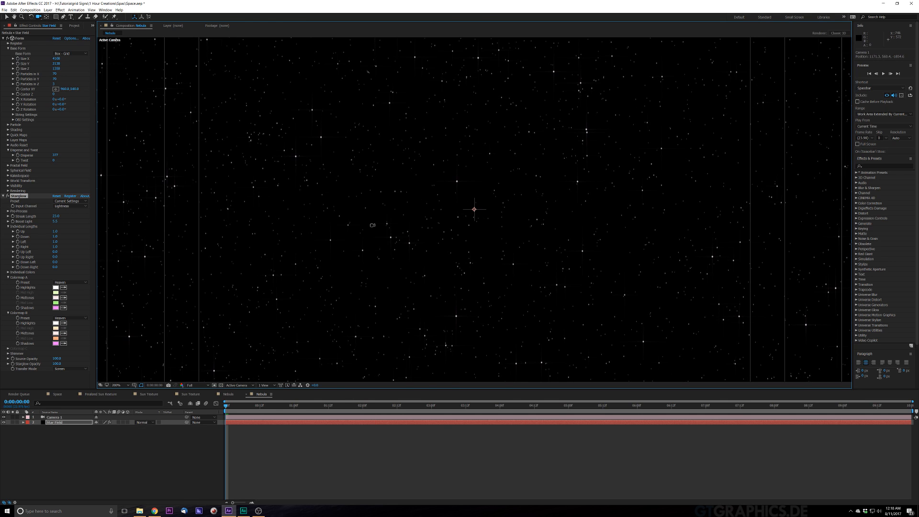
key("ctrl+z")
key("comma")
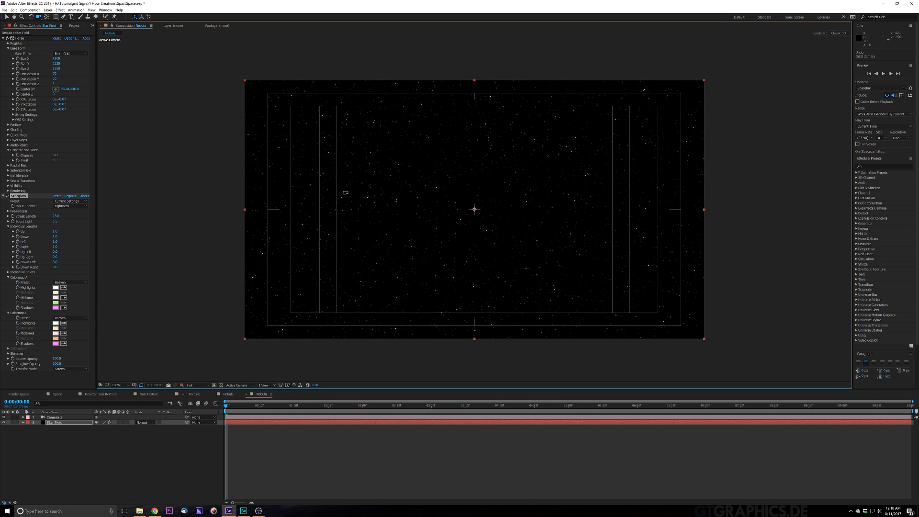
left_click(6, 16)
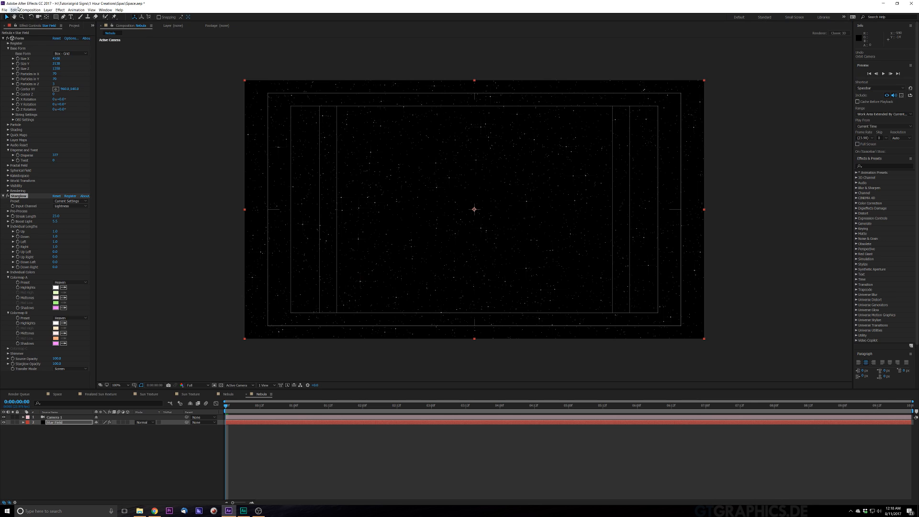
Create a new solid layer named Purple Nebula
left_click(48, 10)
mouse_move(53, 18)
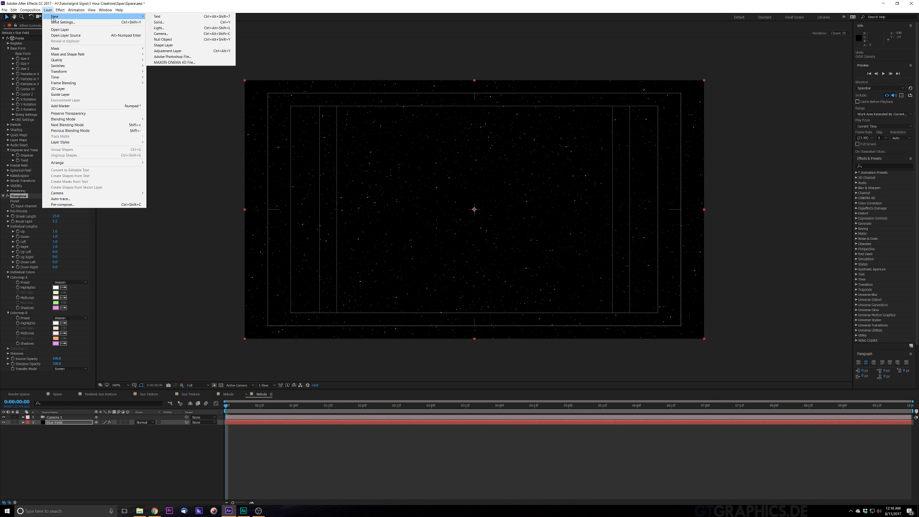
left_click(158, 22)
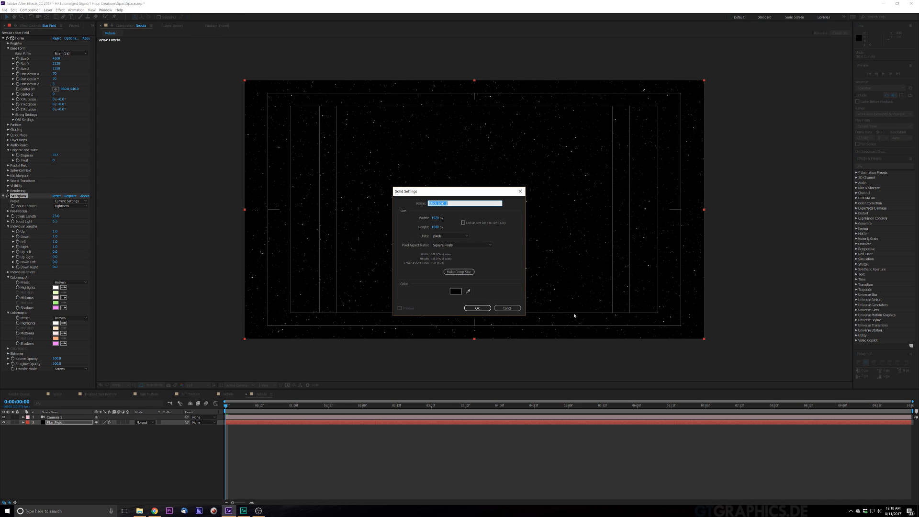
type("Nebula")
key("Left")
type("Purple")
left_click(477, 307)
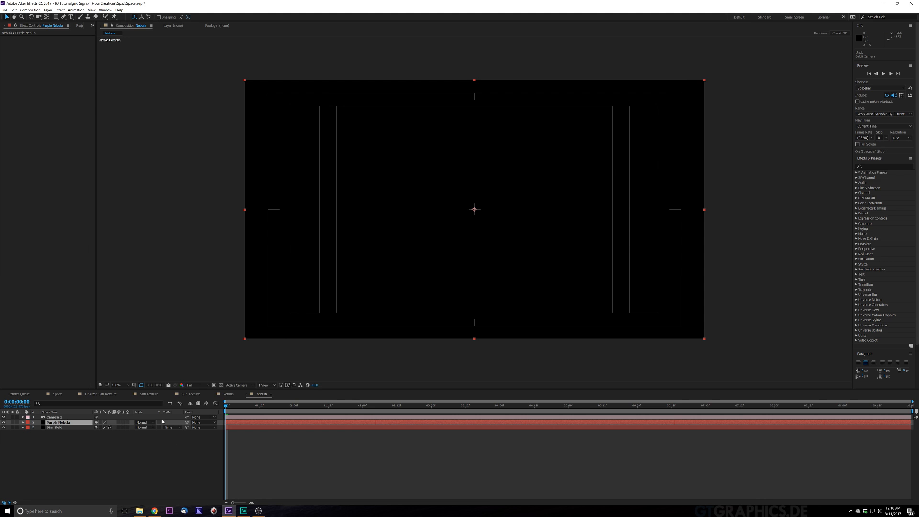
key("ctrl+space")
type("frac")
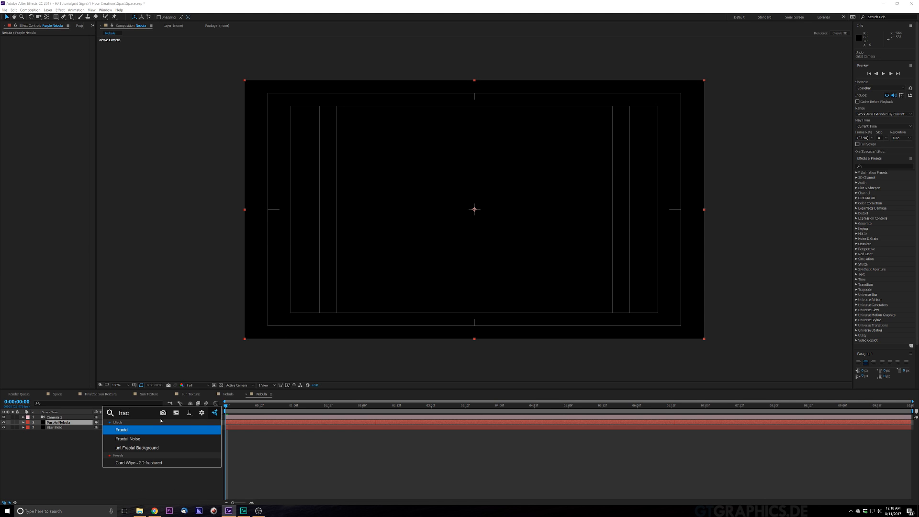
key("Return")
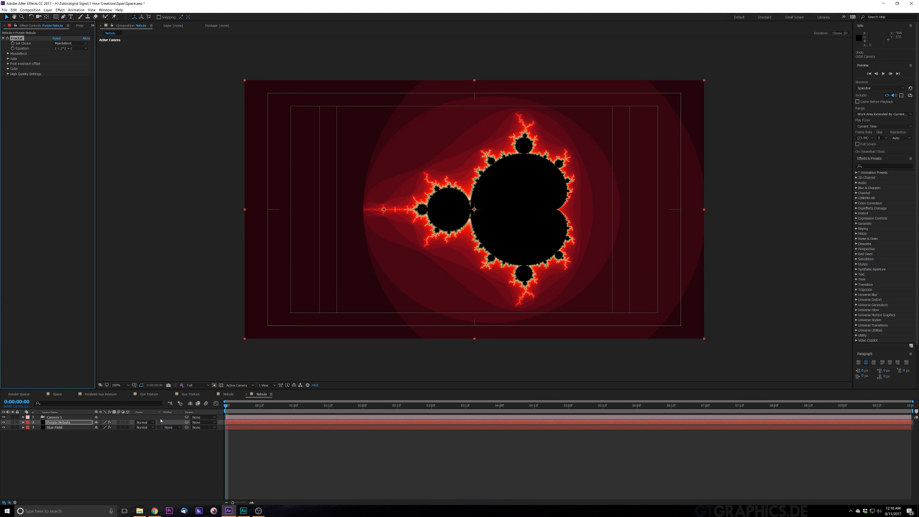
key("ctrl+z")
Find the Fractal Noise effect and apply it to the Purple Nebula layer
key("ctrl+space")
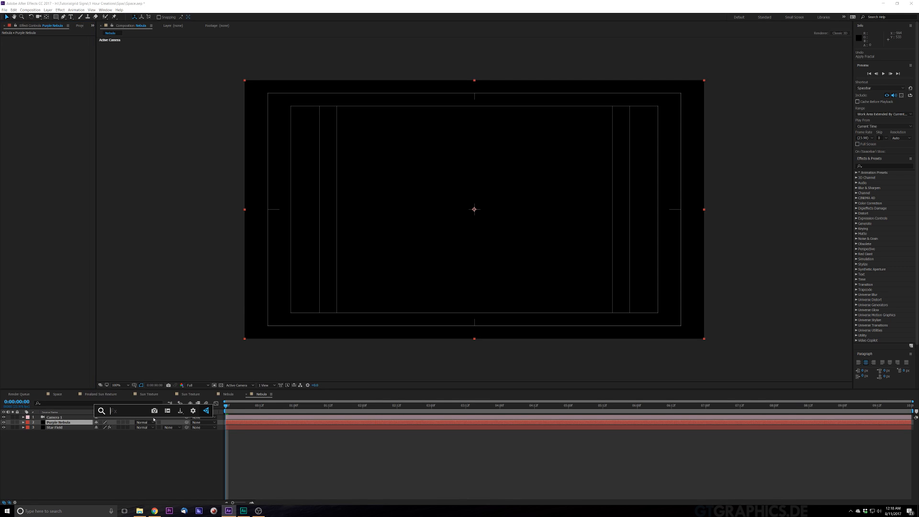
type("fra")
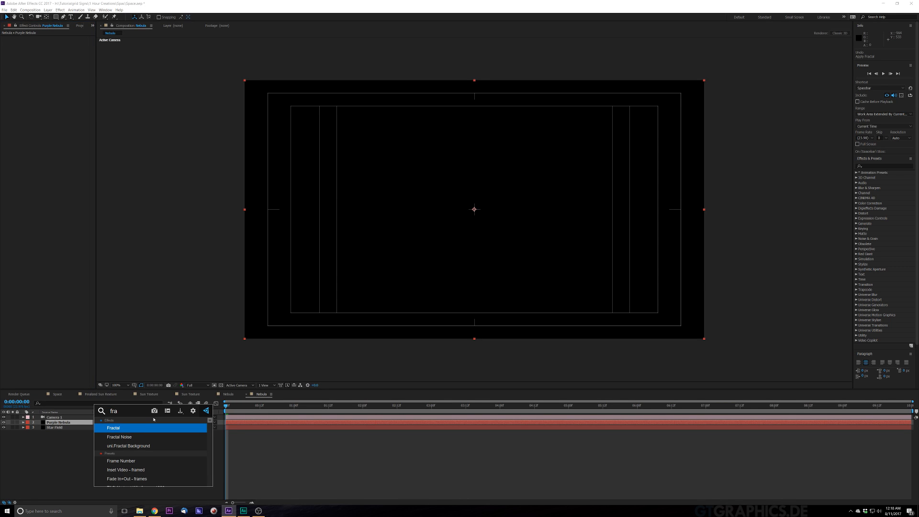
key("Down")
key("Return")
key("Caps_Lock")
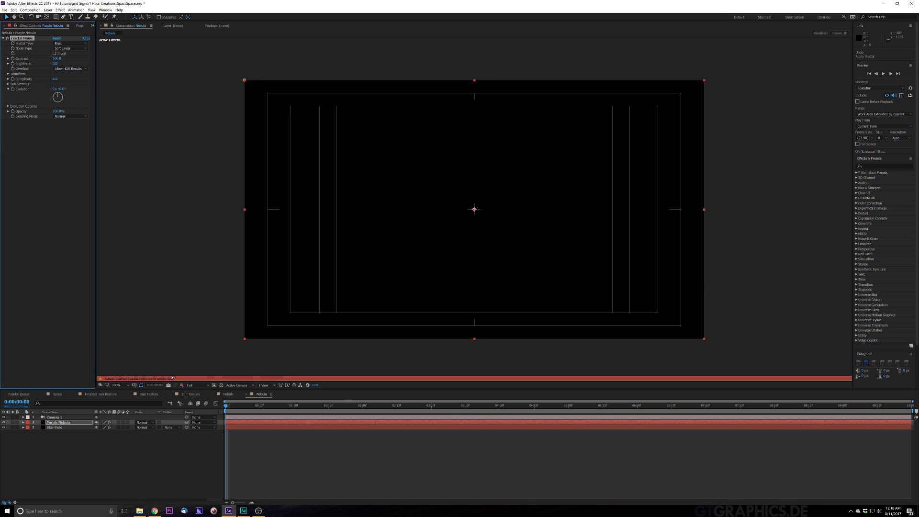
key("Caps_Lock")
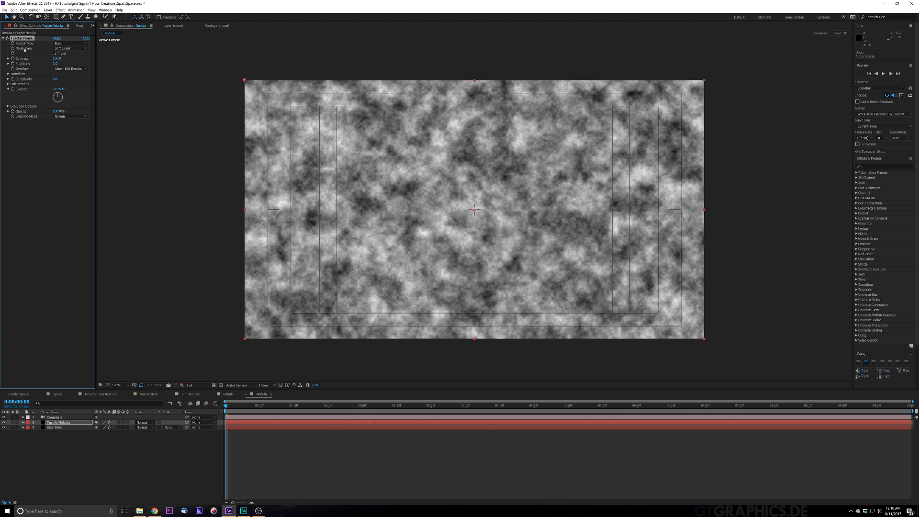
Set Fractal Noise's Fractal Type to Dynamic Progressive, and raise Contrast to about 222 and Brightness to 36
left_click(71, 43)
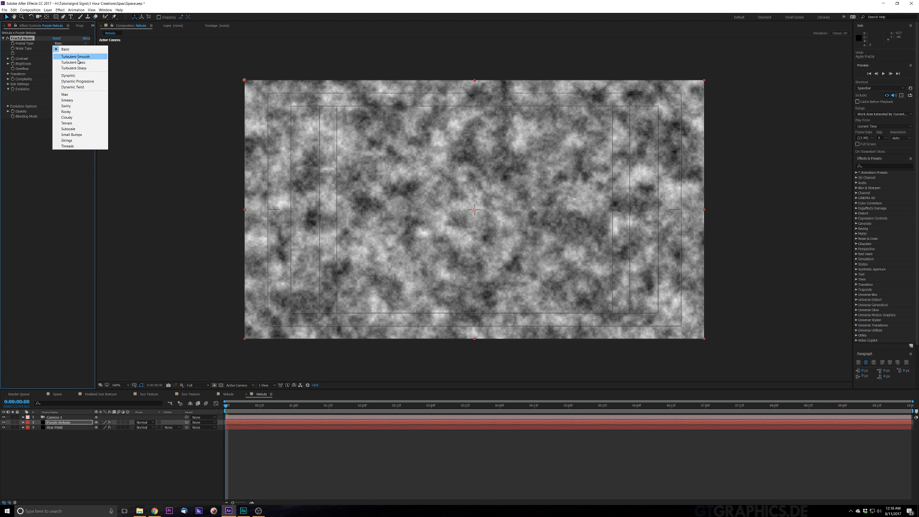
left_click(86, 82)
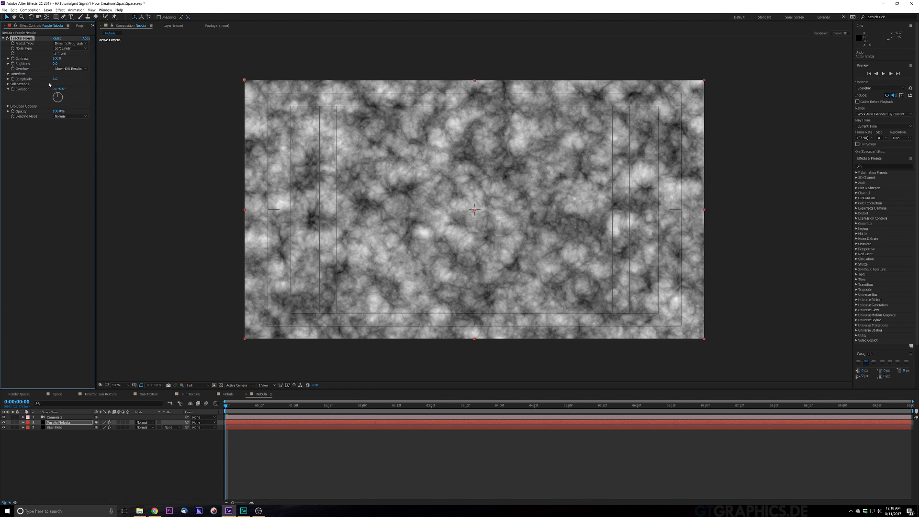
left_click_drag(57, 58, 75, 61)
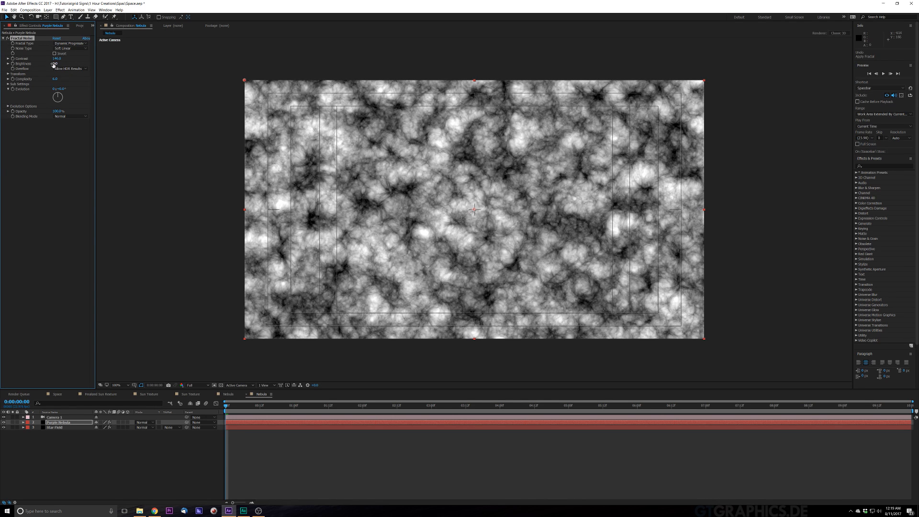
left_click_drag(55, 63, 70, 57)
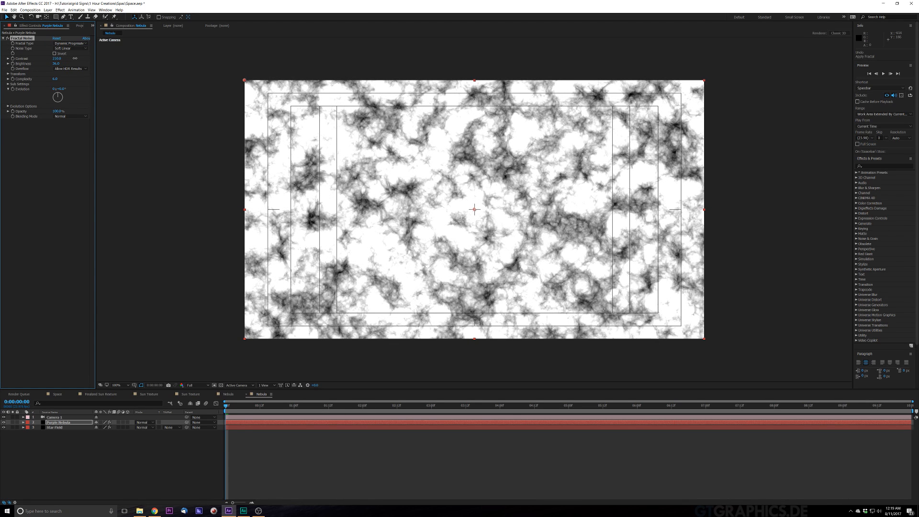
left_click_drag(78, 58, 79, 58)
Raise Fractal Noise's Complexity to 8 and reduce its Transform Scale to 69
left_click_drag(56, 80, 123, 79)
left_click(8, 73)
left_click(13, 89)
mouse_move(56, 89)
left_mouse_down()
mouse_move(68, 88)
mouse_move(41, 101)
mouse_move(55, 96)
left_mouse_up()
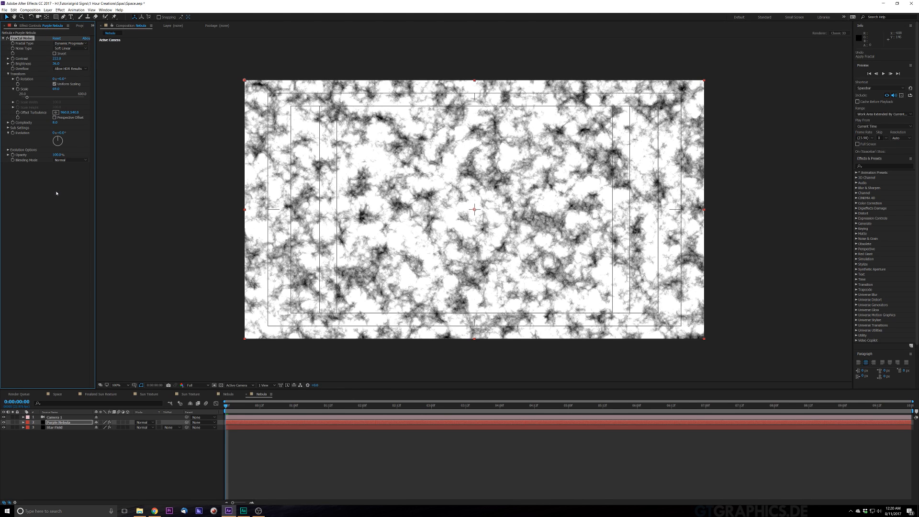
Find the Invert effect and apply it to the Purple Nebula layer
key("ctrl+space")
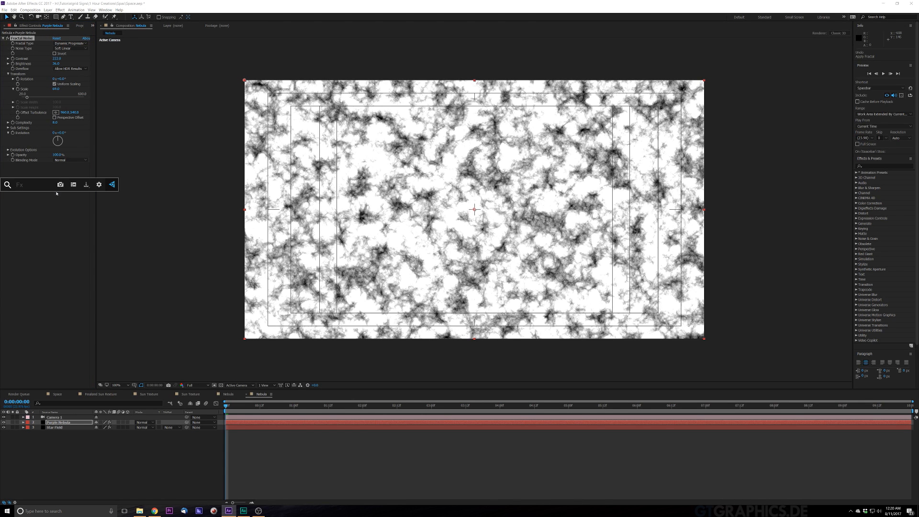
type("invert")
key("Return")
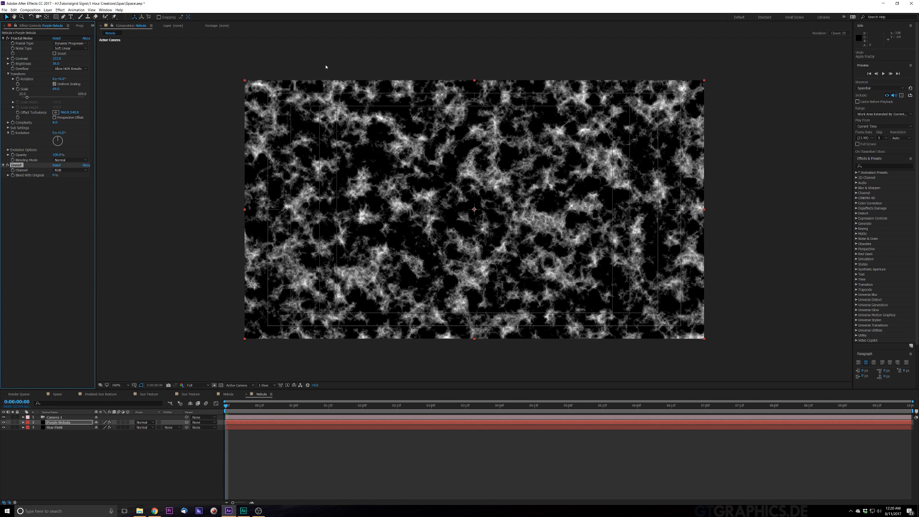
Pre-compose the Purple Nebula layer as Purple Nebula Comp 1, moving all attributes into the new composition
right_click(75, 423)
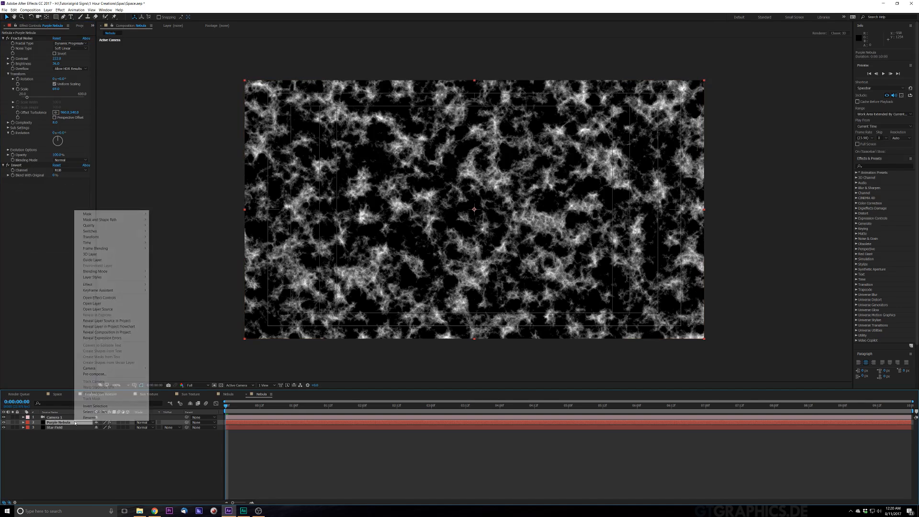
left_click(99, 374)
left_click(423, 257)
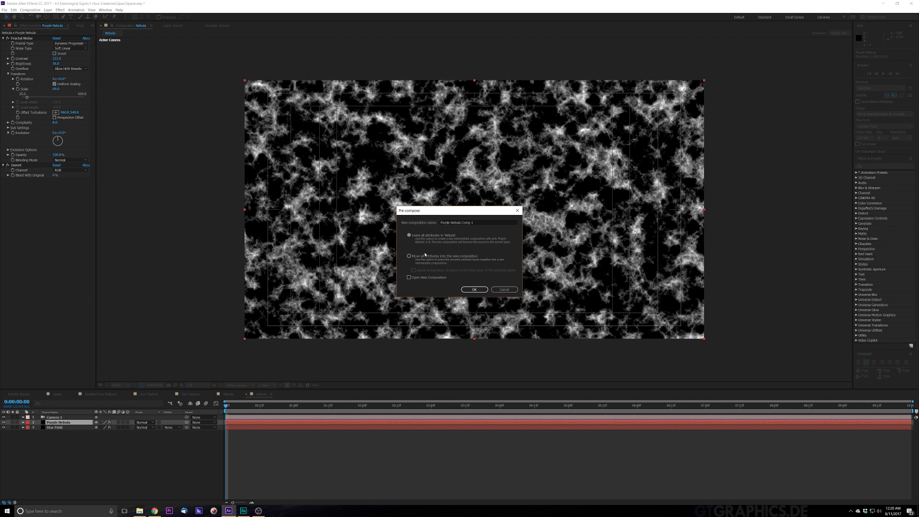
left_click(475, 290)
Draw a closed, irregular L-shaped Pen mask on Purple Nebula Comp 1 around the cloud wisps just above and right of the frame's centre
key("g")
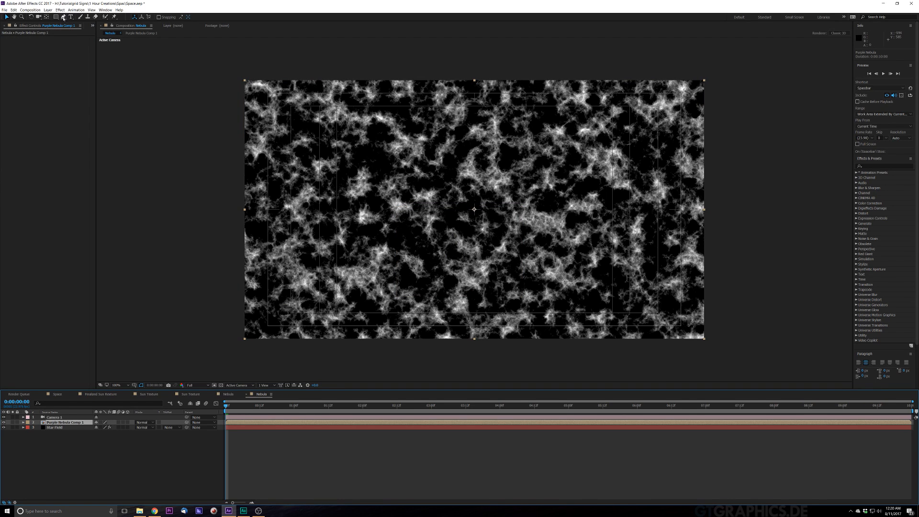
left_click(561, 251)
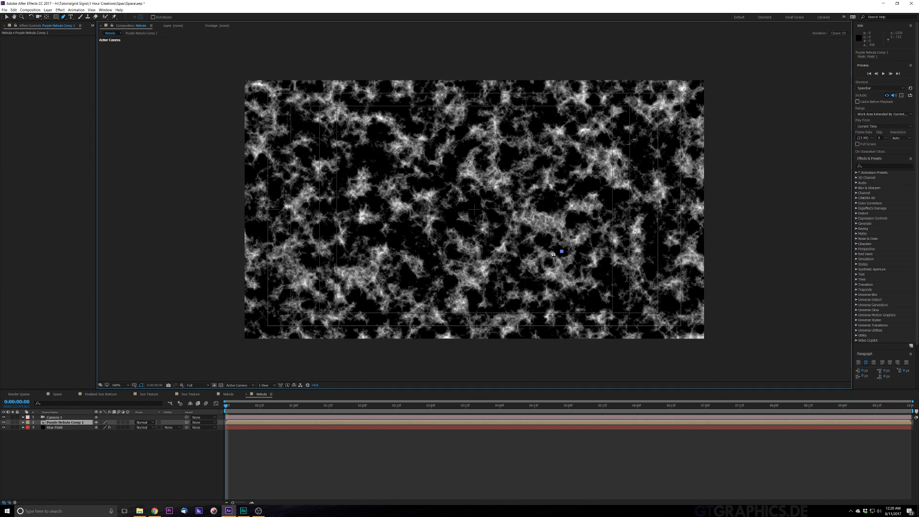
left_click(544, 245)
left_click(527, 244)
left_click(505, 235)
left_click(496, 236)
left_click(482, 235)
left_click(460, 228)
left_click(452, 214)
left_click(461, 207)
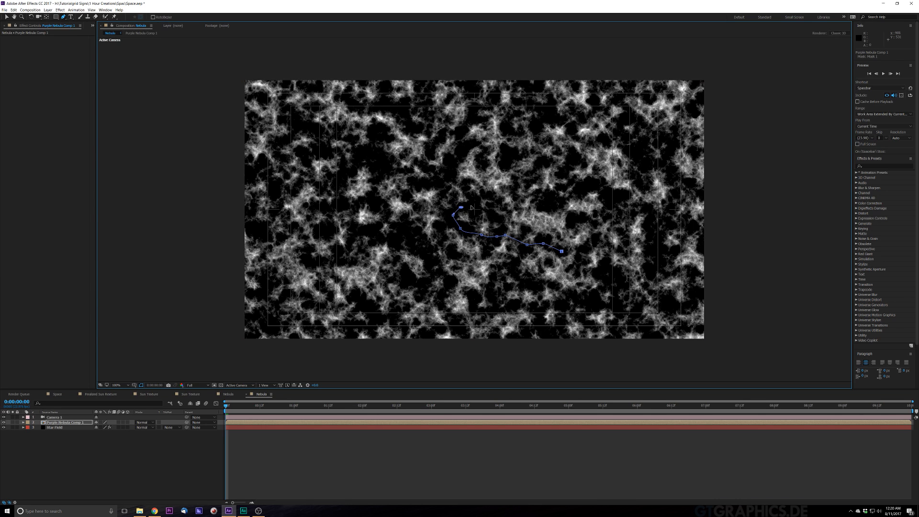
left_click(473, 201)
left_click(458, 184)
left_click(449, 176)
left_click(457, 164)
left_click(463, 149)
left_click(459, 137)
left_click(465, 129)
left_click_drag(476, 118, 488, 118)
left_click(495, 119)
left_click(510, 128)
left_click(508, 138)
left_click_drag(505, 161, 516, 173)
left_click(525, 178)
left_click(536, 166)
left_click(550, 164)
left_click(562, 166)
left_click(565, 175)
left_click(564, 187)
left_click(549, 201)
left_click(556, 207)
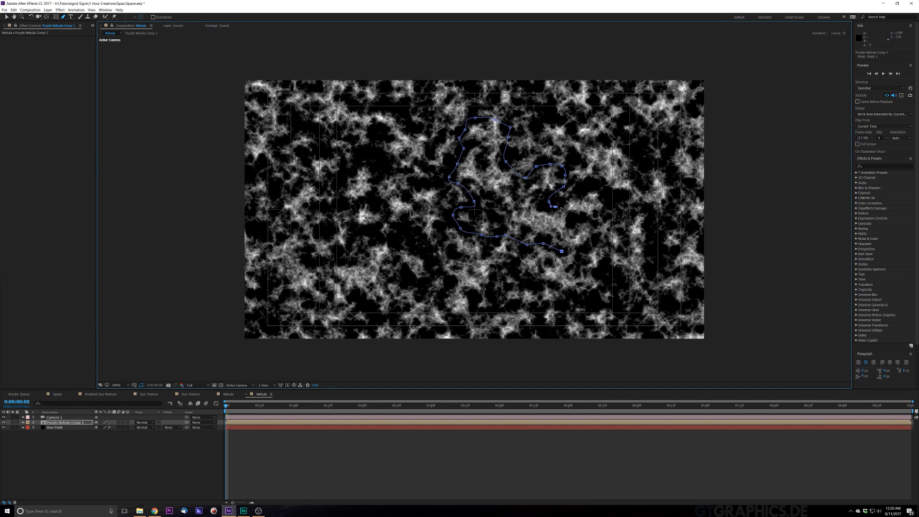
left_click(570, 212)
left_click_drag(581, 219, 598, 243)
left_click_drag(593, 248, 561, 258)
left_click(475, 117)
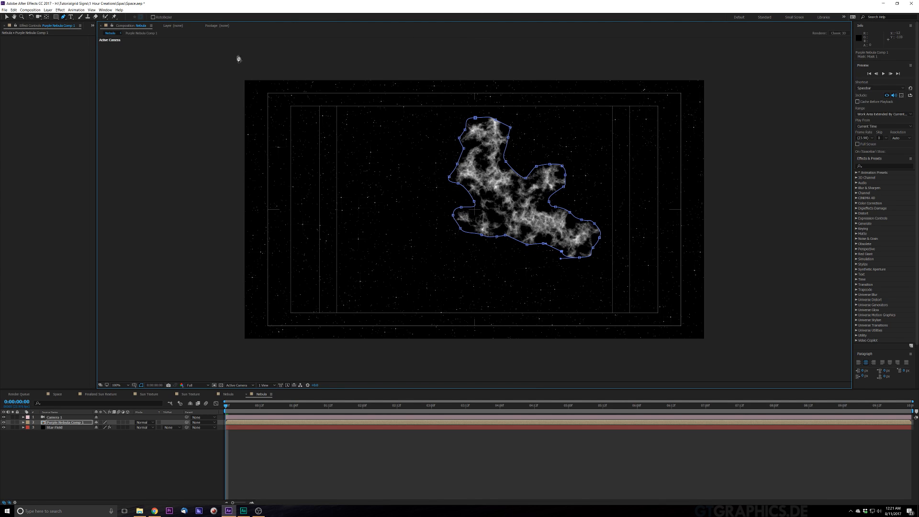
Move the masked Purple Nebula Comp 1 to the left part of the frame, at about position 306, 522
key("h")
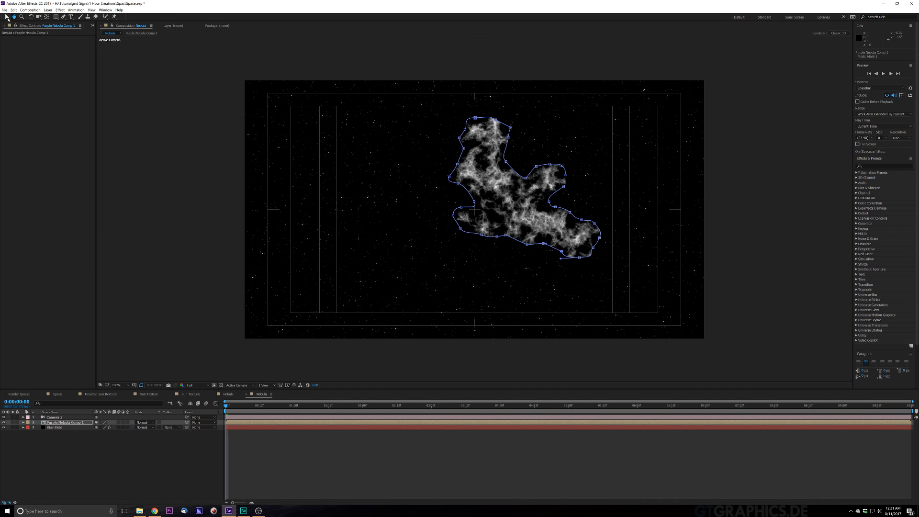
left_click(7, 17)
left_click_drag(526, 210, 587, 266)
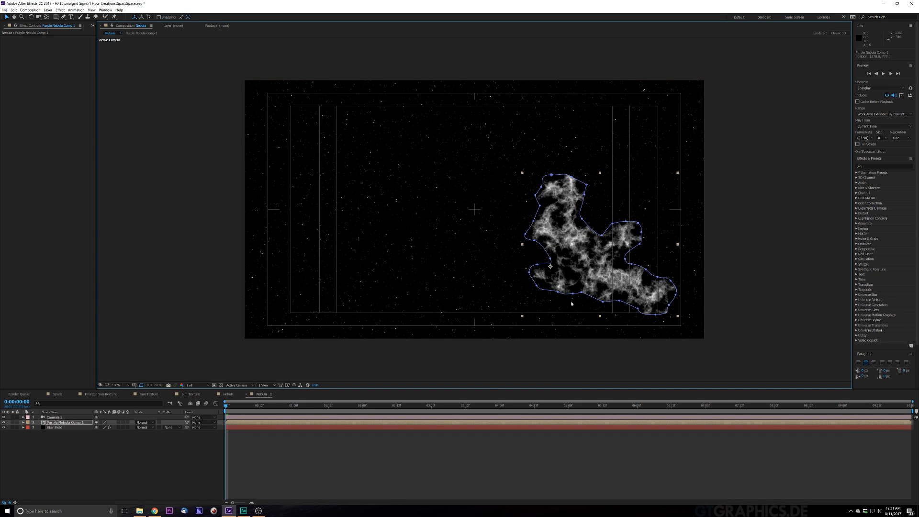
left_click_drag(592, 260, 359, 184)
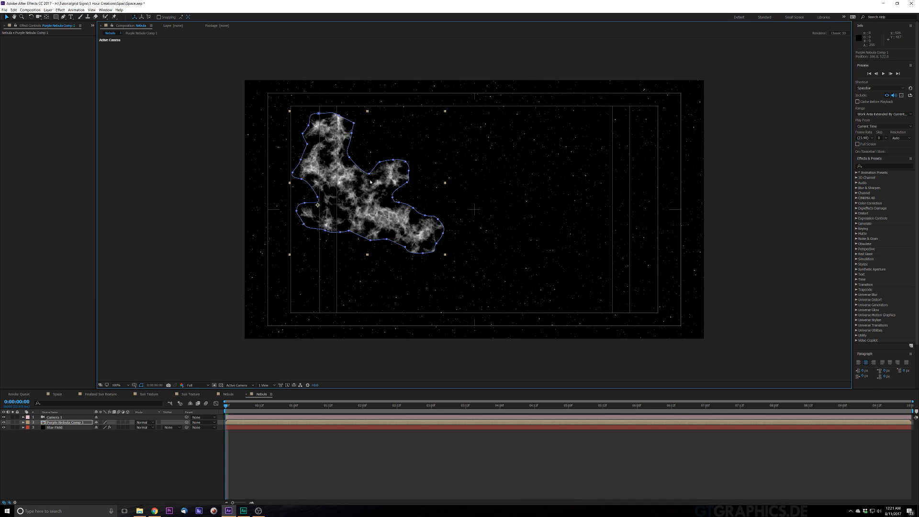
Find the Bezier Warp effect and apply it to Purple Nebula Comp 1
key("ctrl+space")
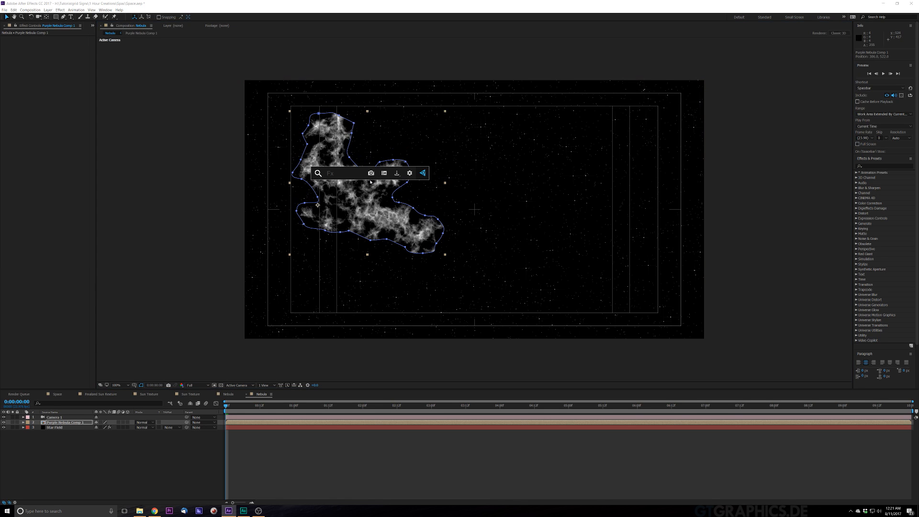
type("bez")
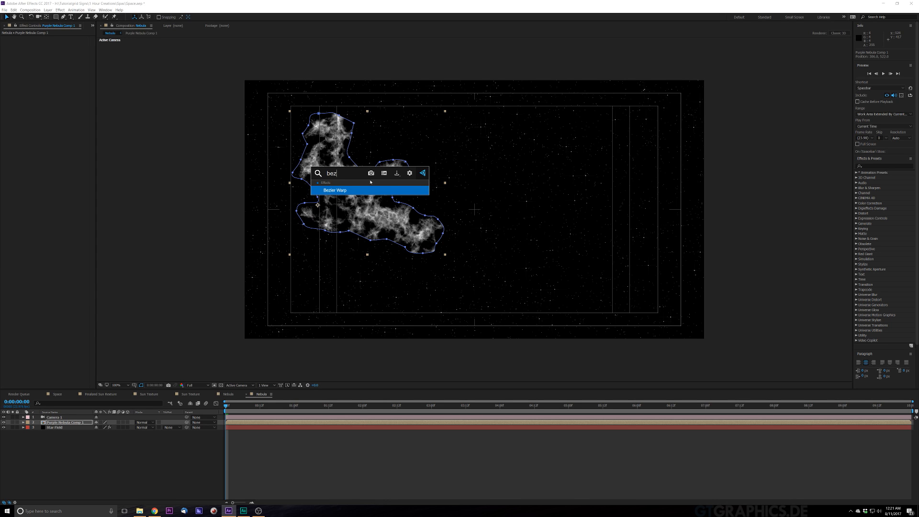
key("Return")
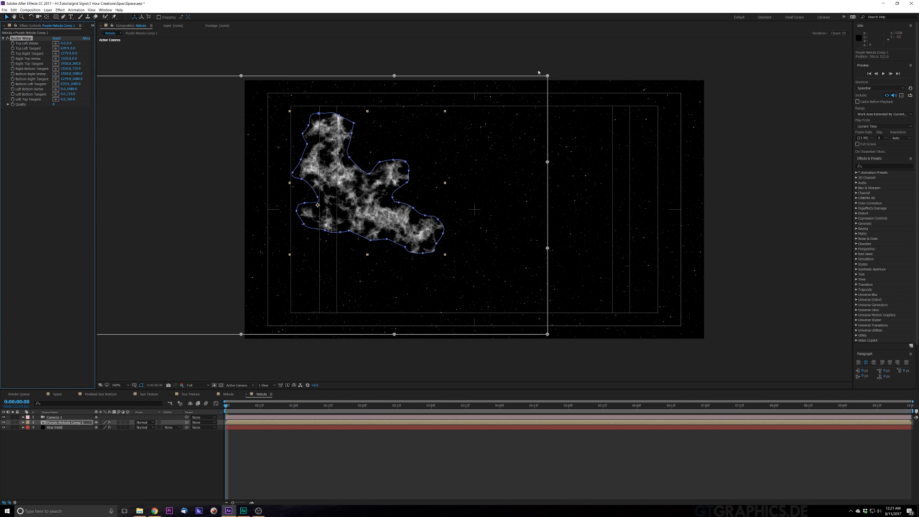
Bend the nebula with Bezier Warp by pulling the Right Top Tangent inward, the Top Right Tangent down-left and the Top Left Tangent up-right
left_click_drag(546, 77, 443, 140)
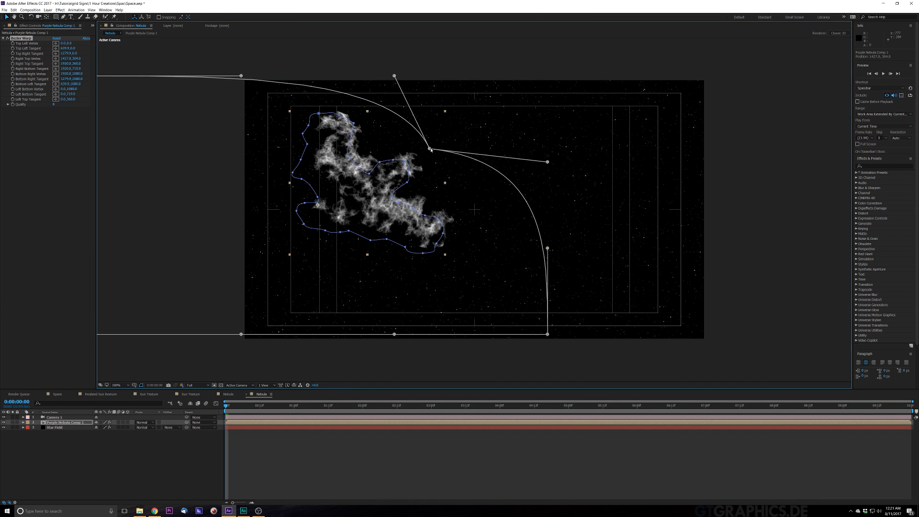
key("ctrl+z")
left_click_drag(547, 163, 473, 163)
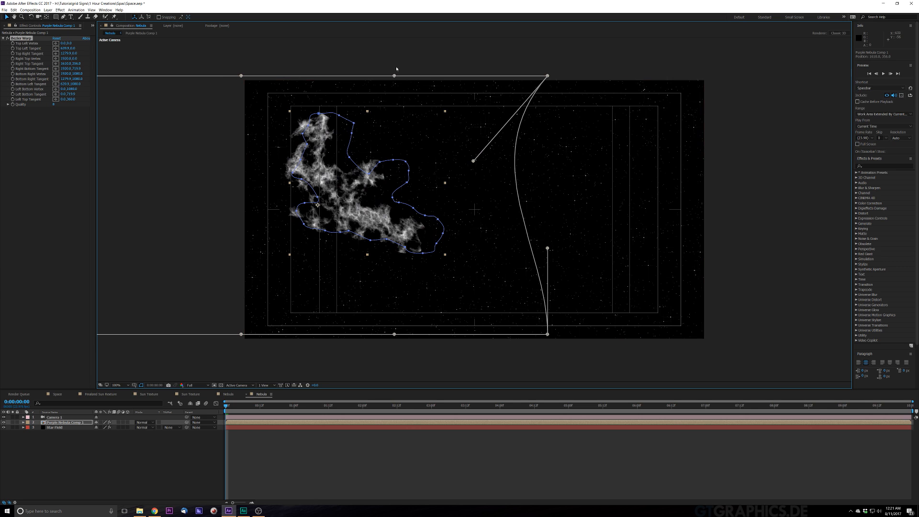
left_click_drag(394, 75, 333, 135)
left_click_drag(240, 76, 285, 36)
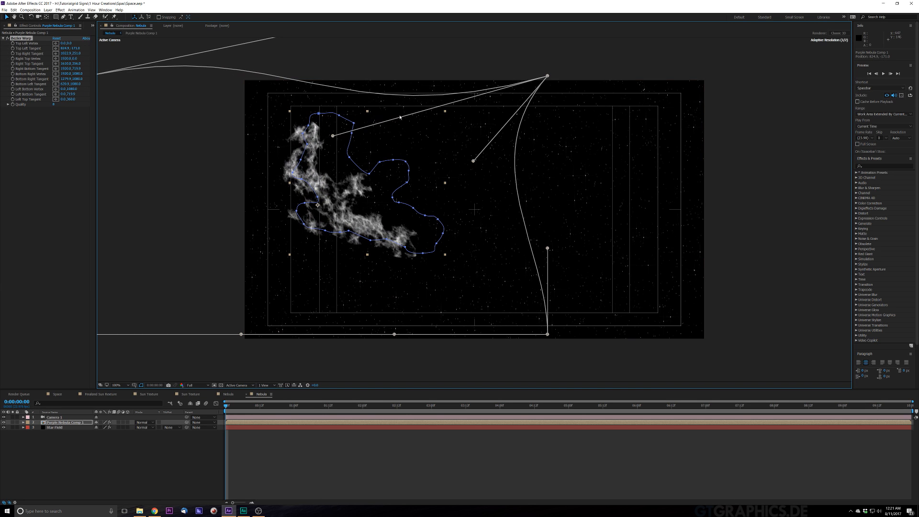
left_click_drag(333, 137, 328, 144)
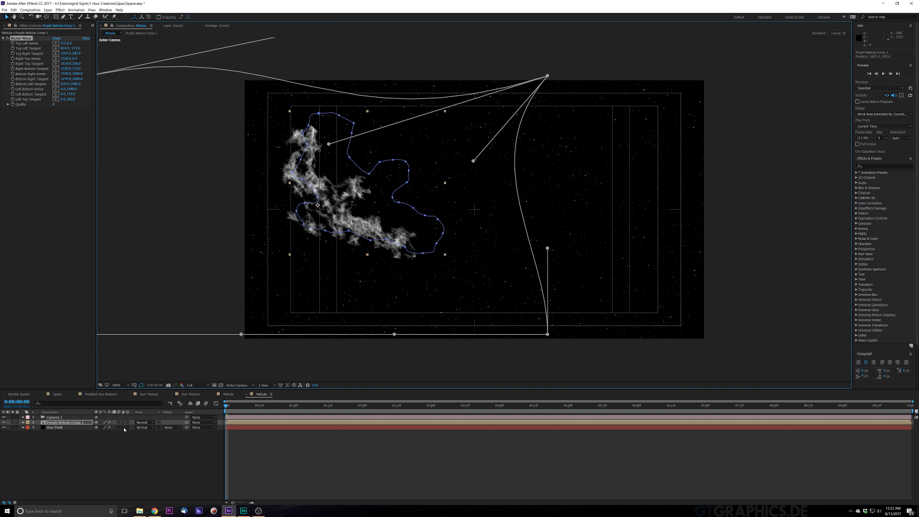
Set Purple Nebula Comp 1's blending mode to Screen and deselect the layer
left_click(143, 422)
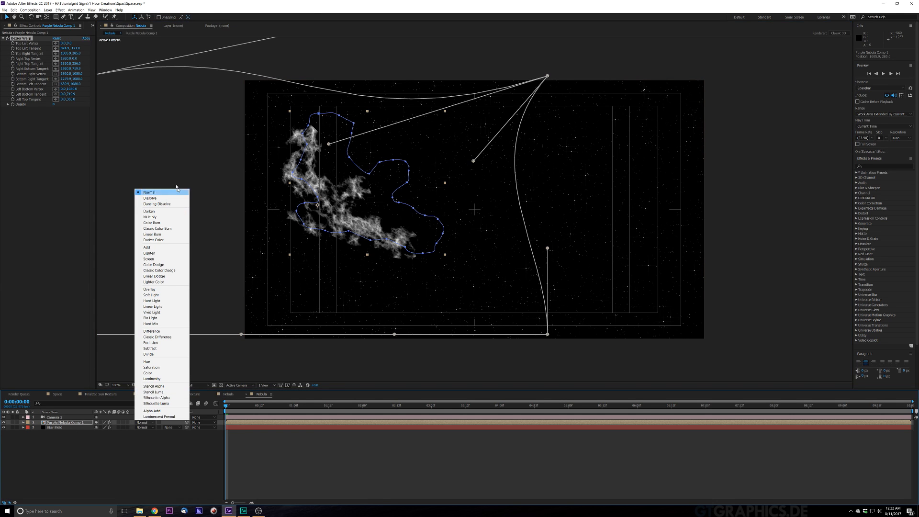
left_click(158, 259)
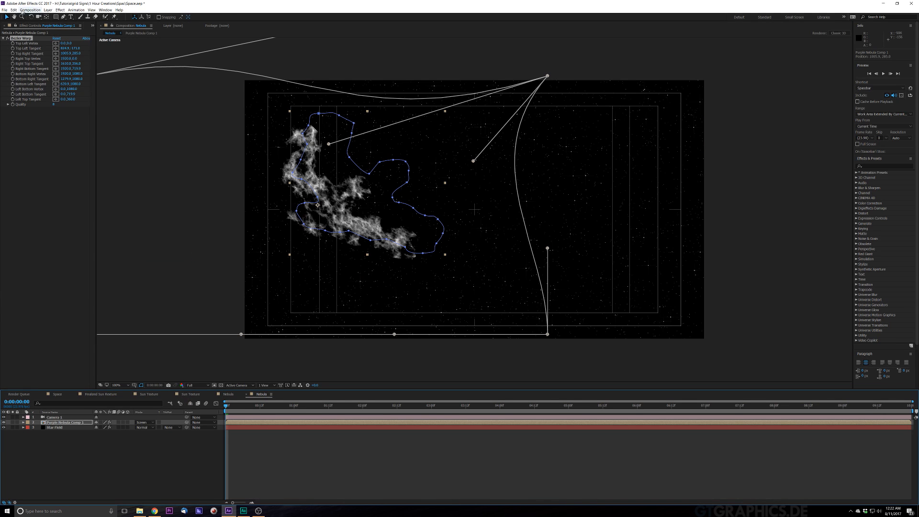
left_click(311, 55)
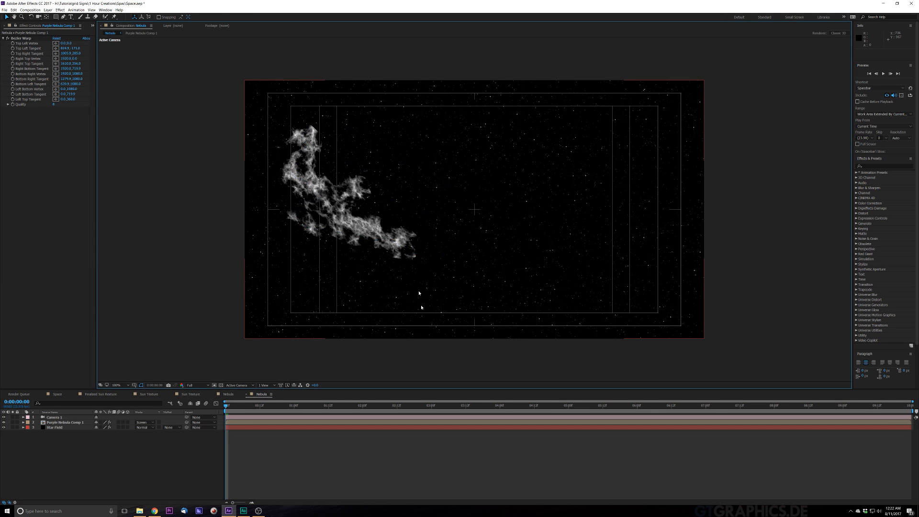
Raise the Mask Feather on Purple Nebula Comp 1's mask to about 95 pixels
scroll(356, 224, "up", 1)
left_click_drag(164, 177, 348, 181)
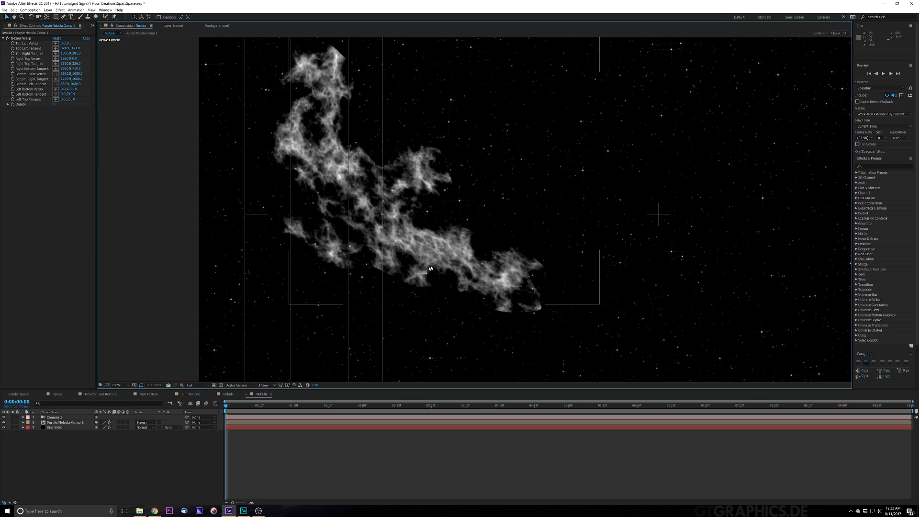
left_click(66, 422)
key("ctrl+v")
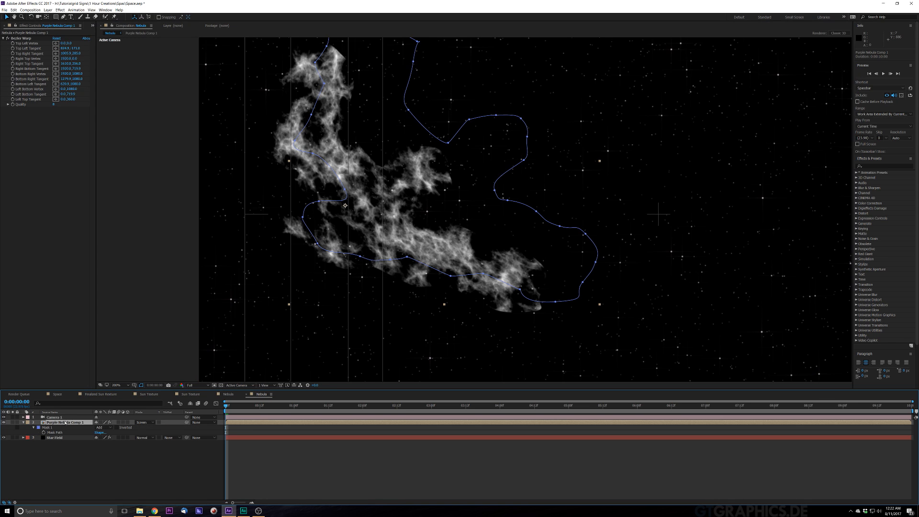
left_click_drag(107, 432, 138, 433)
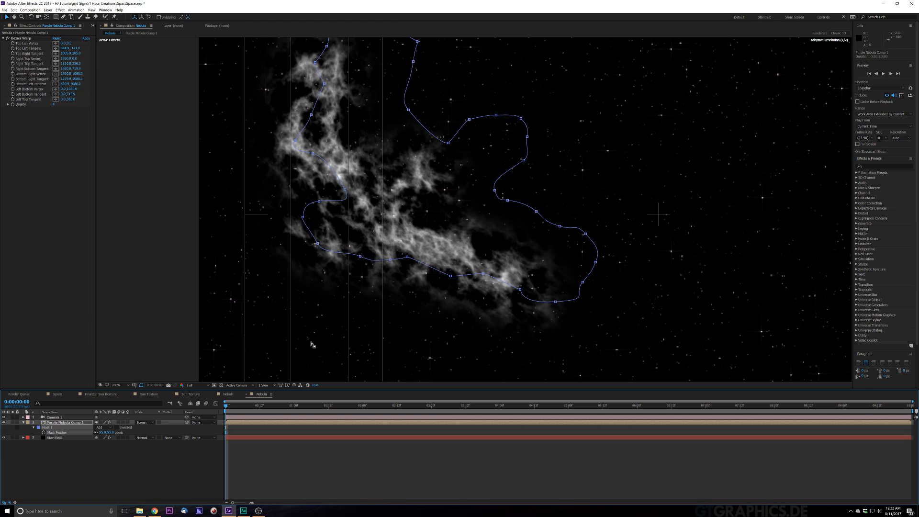
Examine the nebula's feathered edges against the star field, both close up and in the full frame
scroll(414, 306, "down", 2)
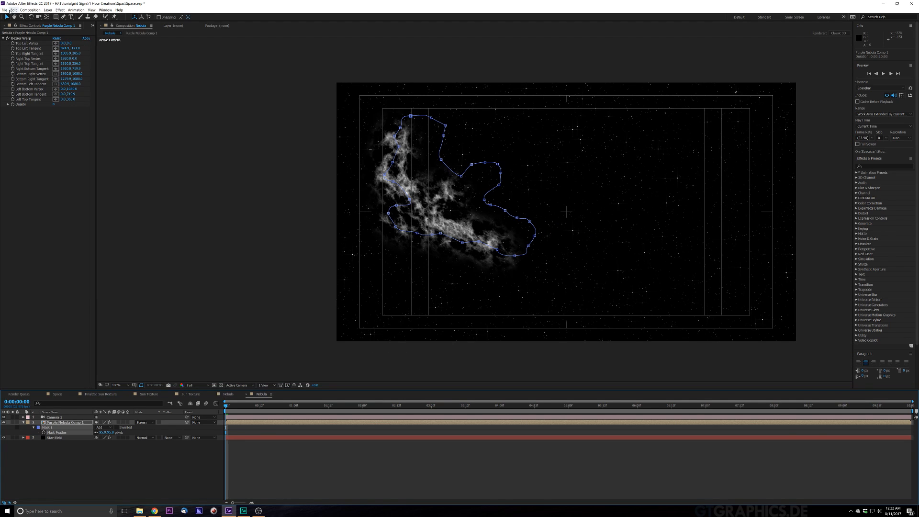
key("ctrl+t")
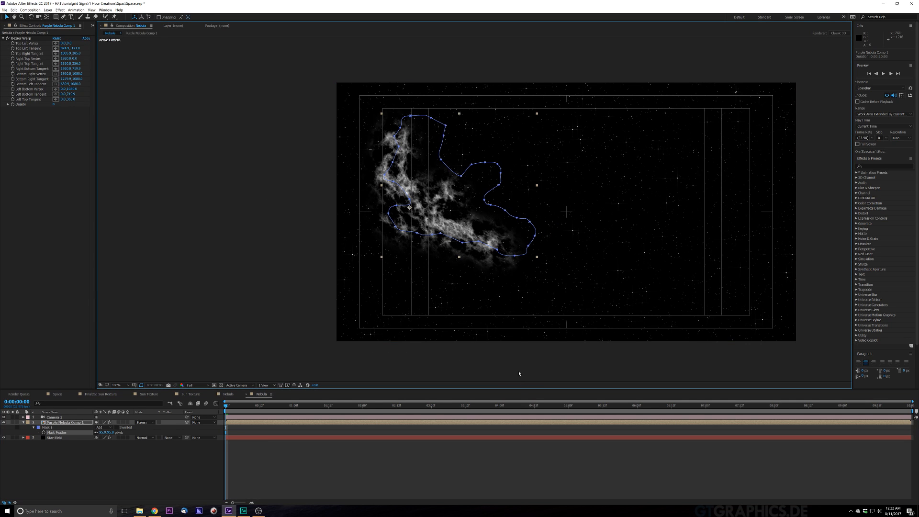
left_click(519, 374)
scroll(478, 254, "up", 2)
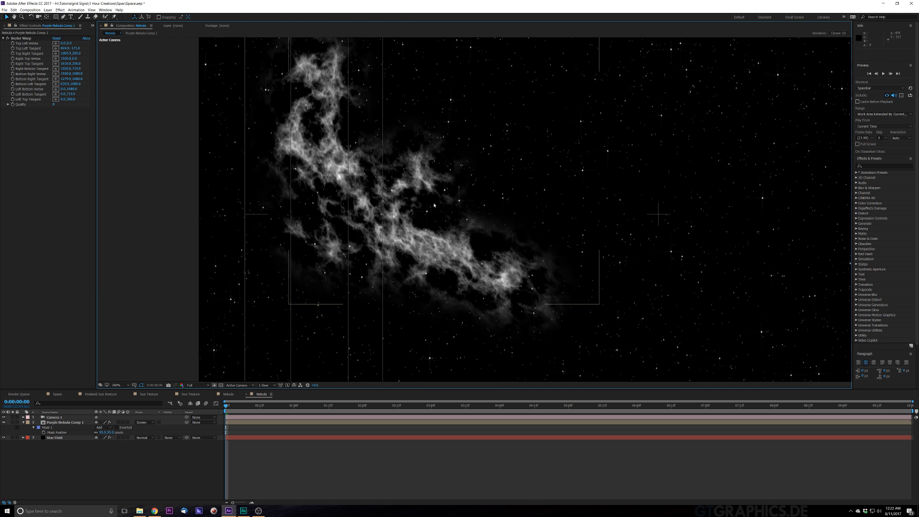
scroll(469, 206, "down", 2)
left_click_drag(465, 224, 311, 230)
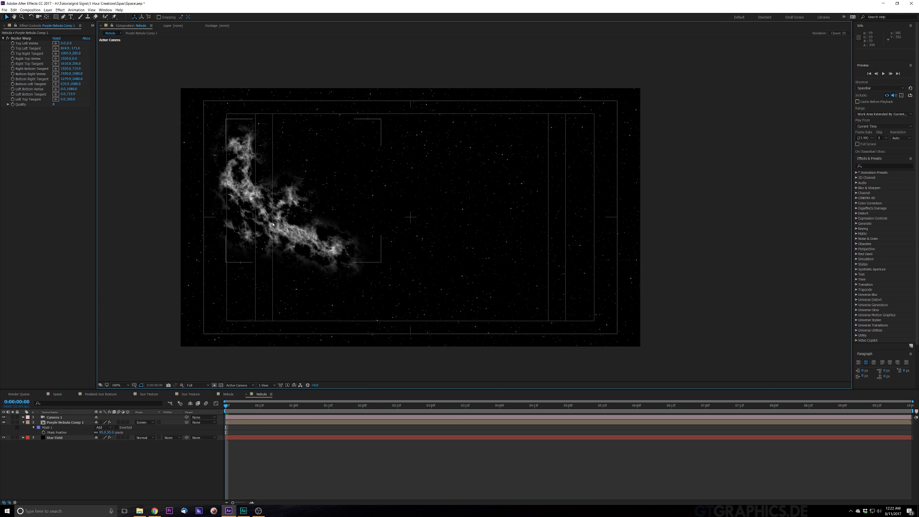
scroll(287, 239, "up", 2)
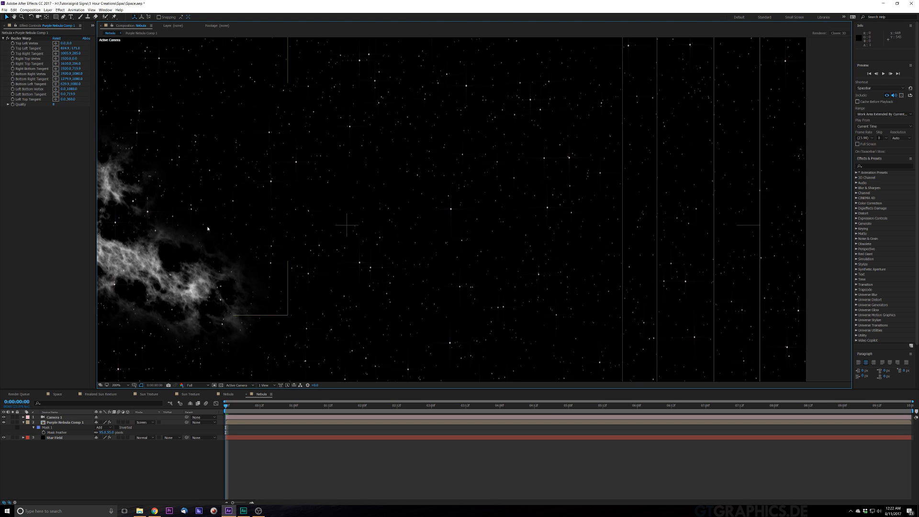
left_click_drag(207, 228, 457, 246)
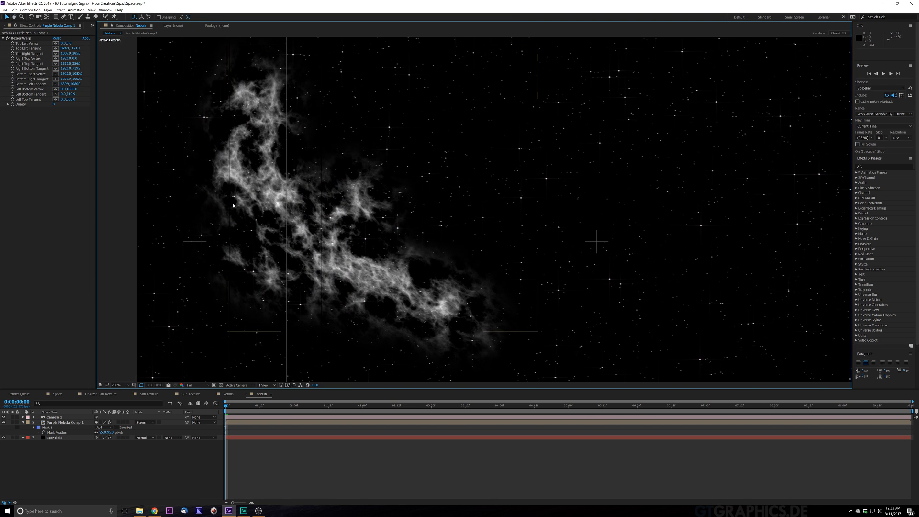
Apply Gaussian Blur to Purple Nebula Comp 1 and set its Blurriness to about 3.3
left_click(65, 468)
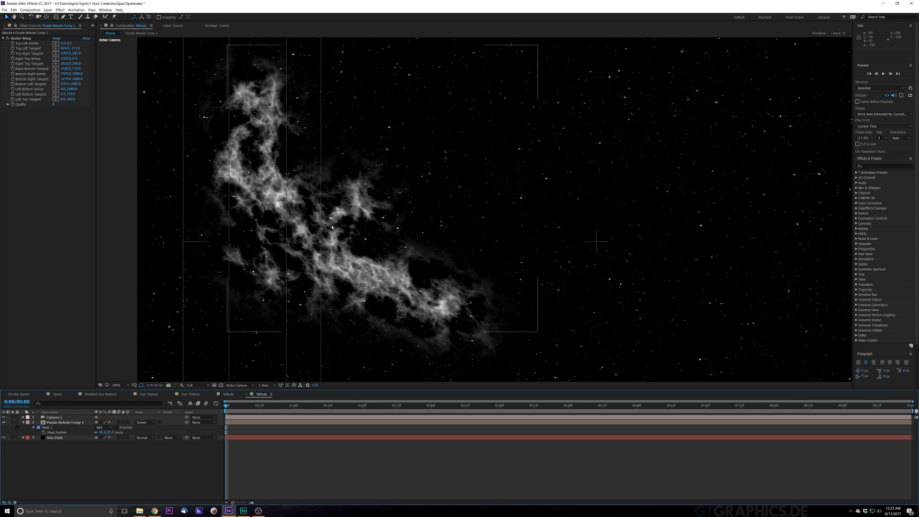
key("ctrl+space")
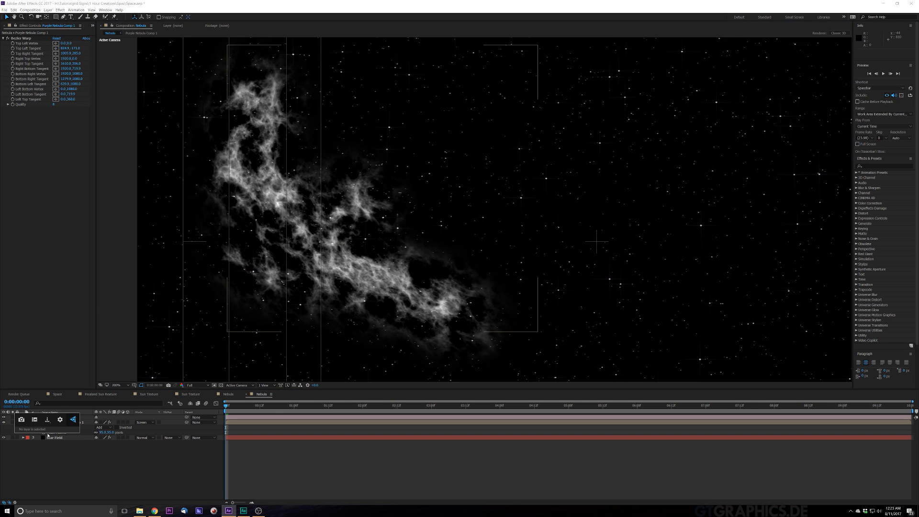
left_click(73, 454)
left_click(63, 422)
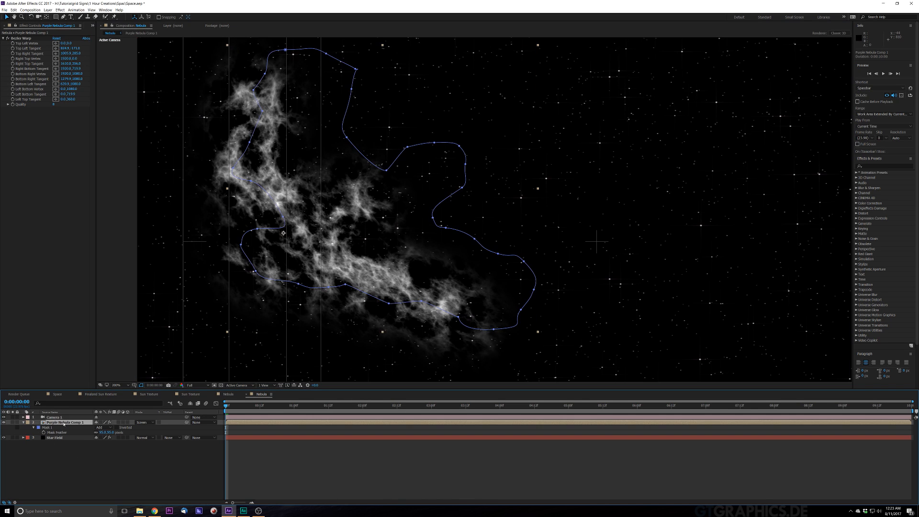
key("ctrl+space")
type("gau")
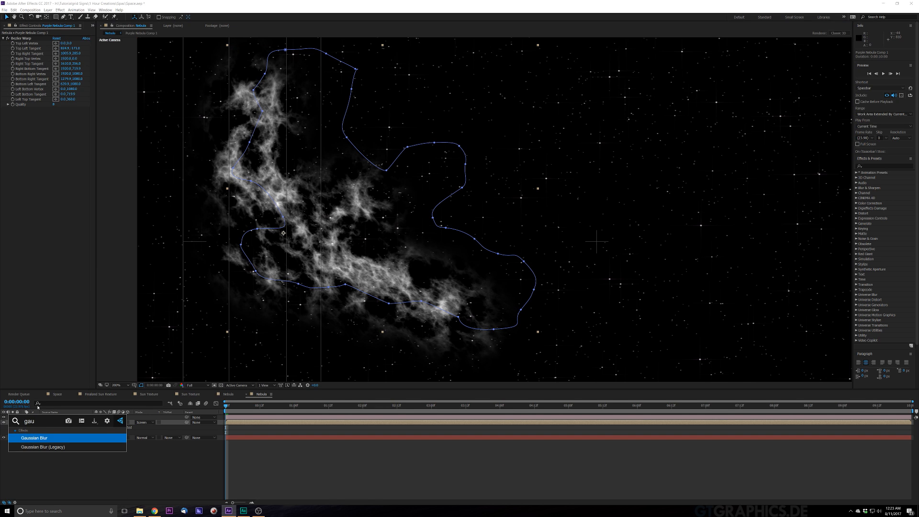
key("Return")
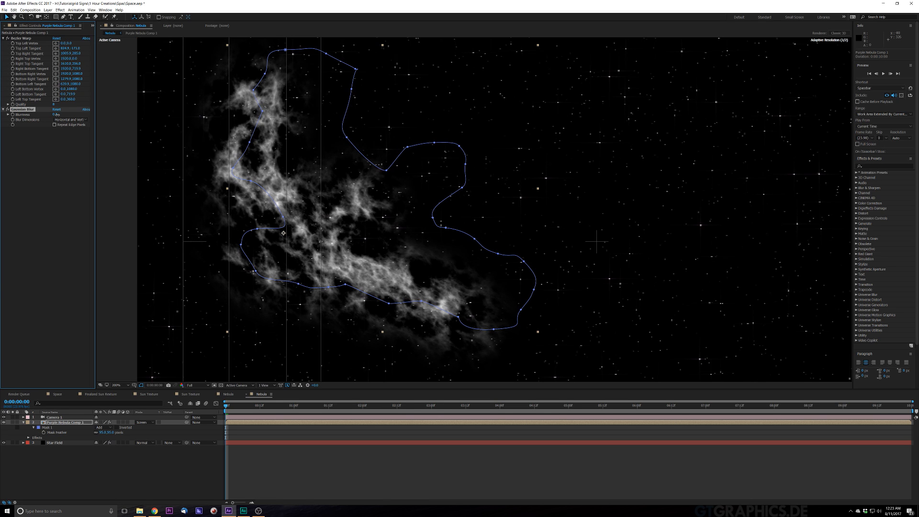
left_click_drag(58, 114, 62, 114)
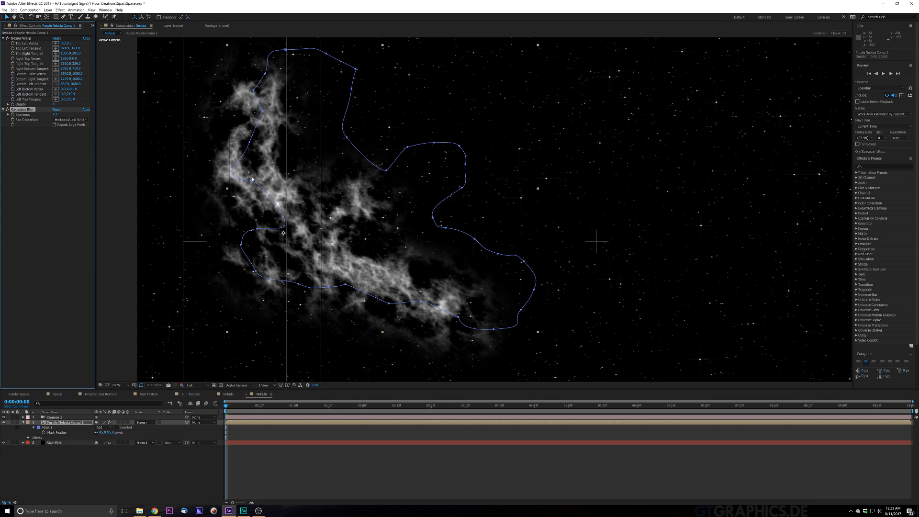
scroll(425, 219, "down", 1)
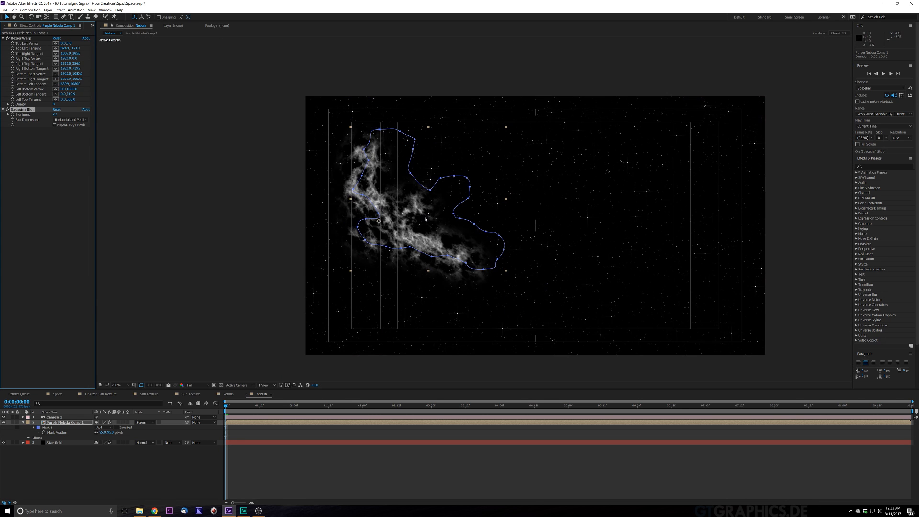
key("period")
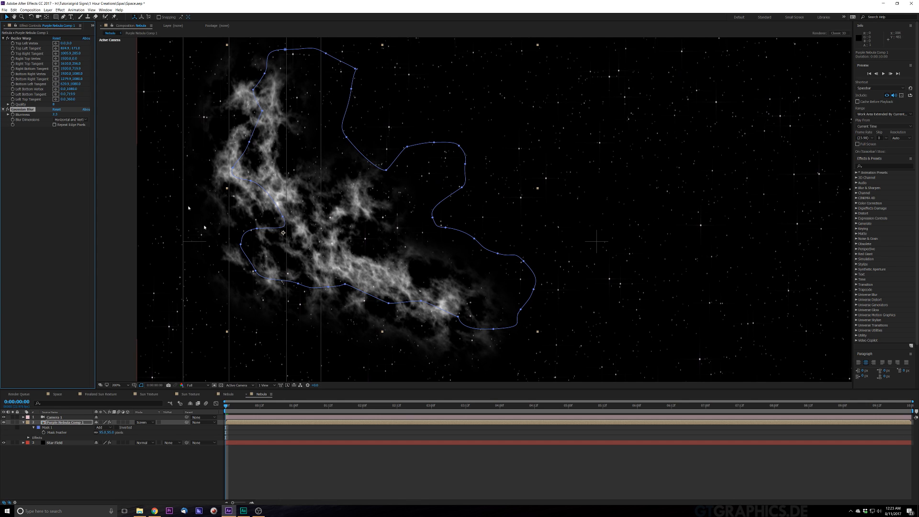
Duplicate the Purple Nebula Comp 1 layer
key("comma")
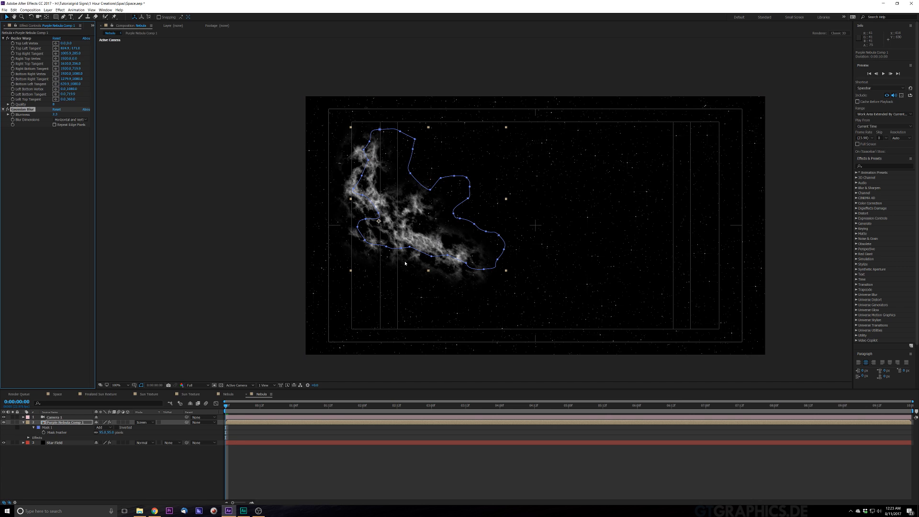
scroll(475, 209, "up", 2)
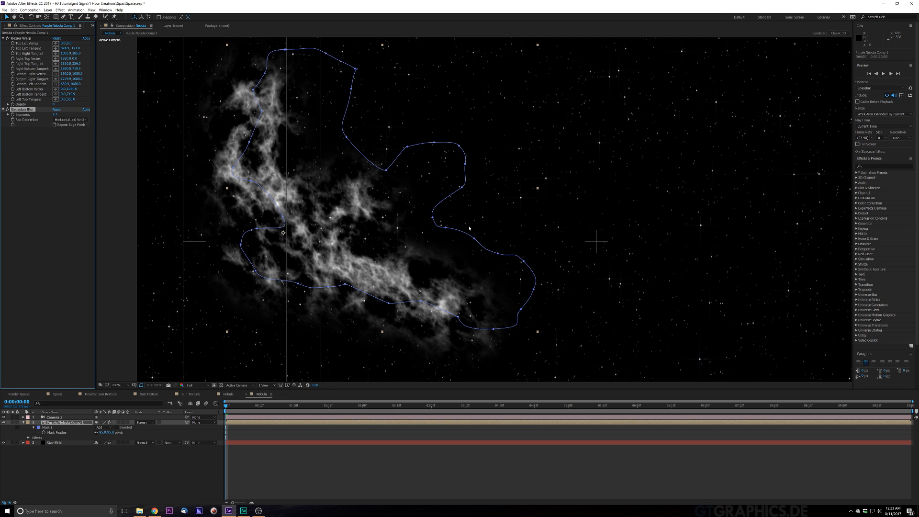
left_click(73, 432)
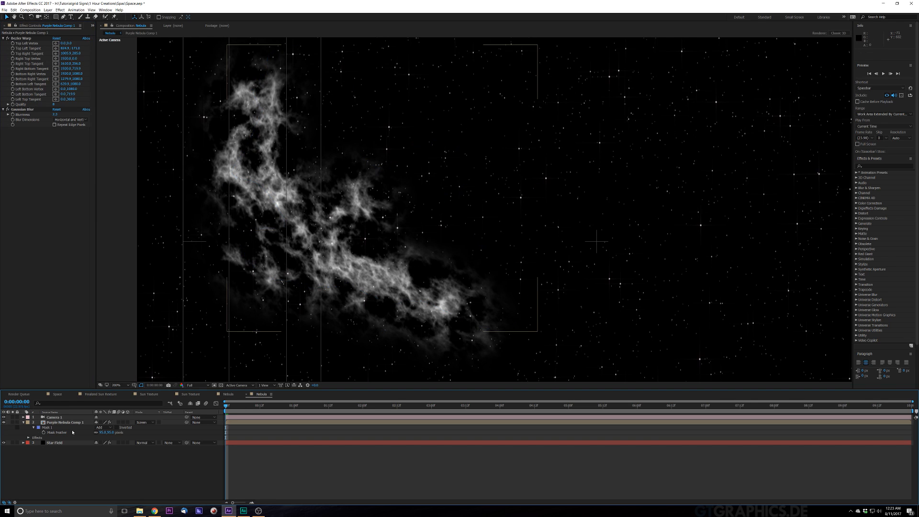
left_click(73, 423)
key("ctrl+d")
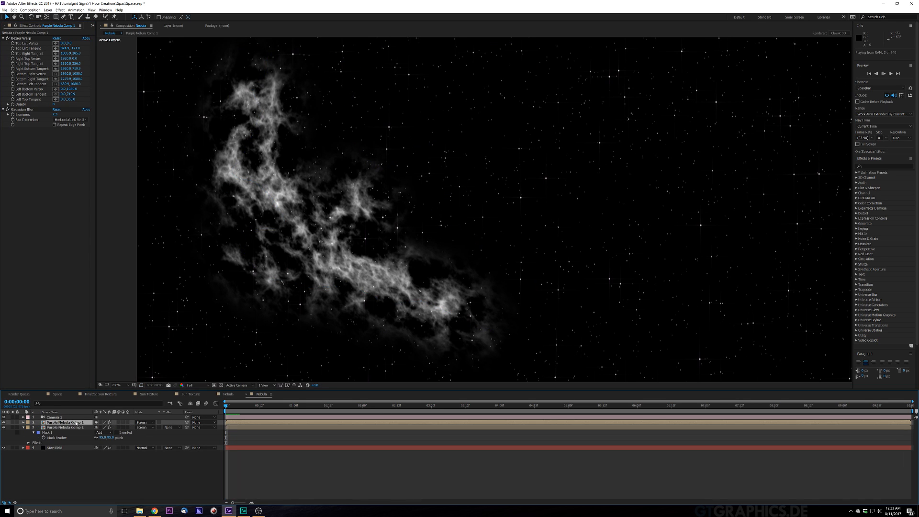
Set the Gaussian Blur Blurriness on the lower Purple Nebula Comp 1 copy to about 102
key("space")
left_click(46, 427)
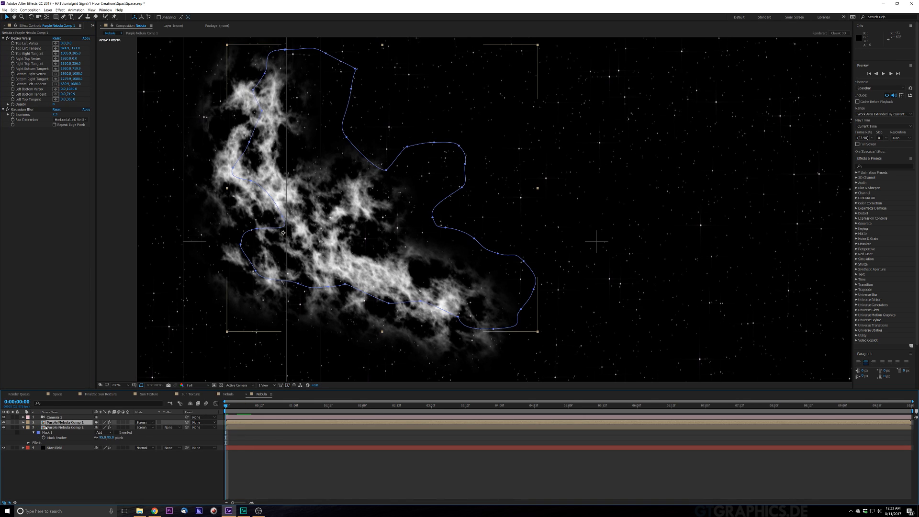
left_click(65, 430)
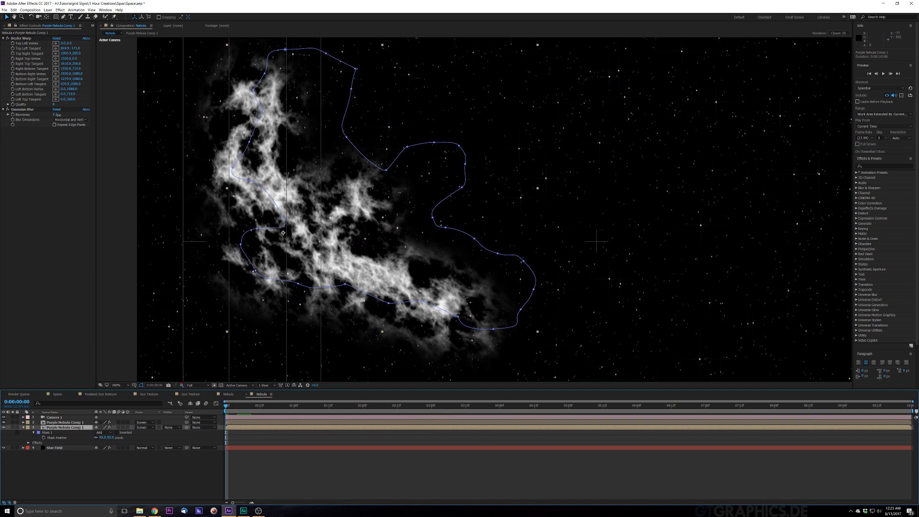
left_click_drag(56, 115, 418, 179)
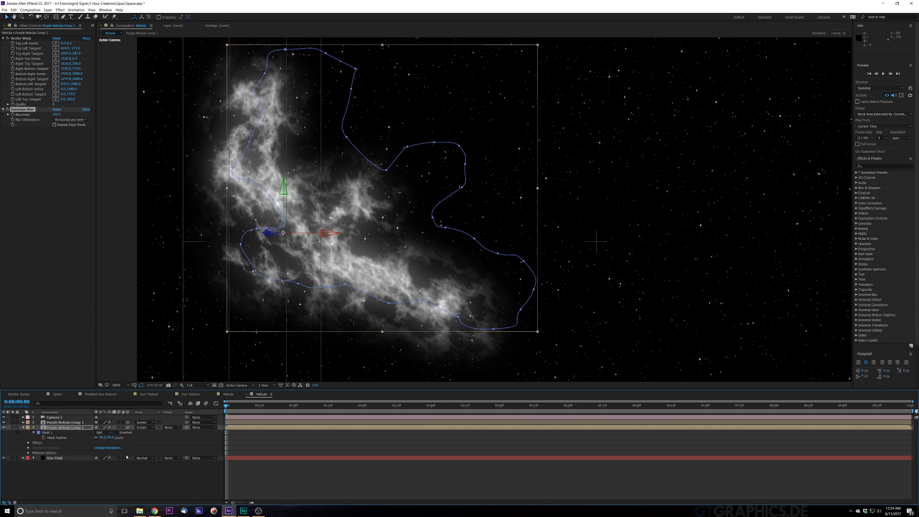
Push the lower, blurred nebula copy back along its Z axis to about 57, then deselect it
left_click(8, 17)
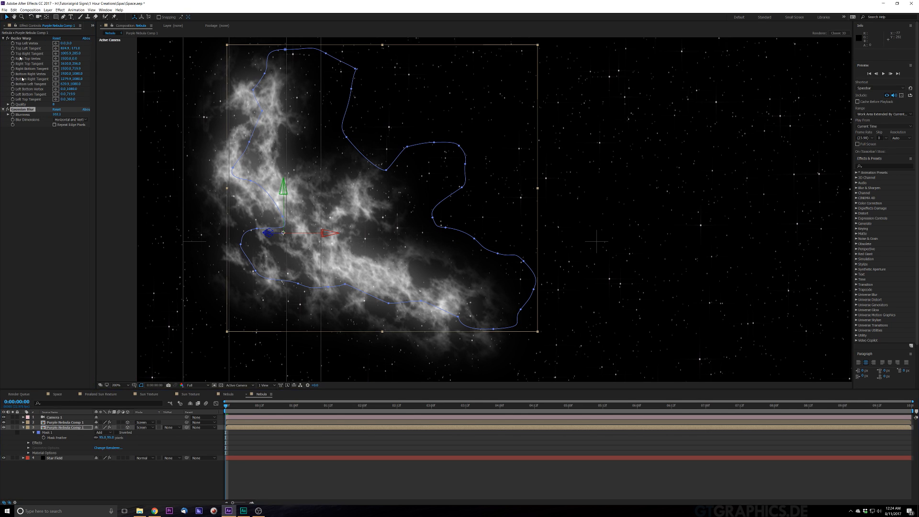
left_click(65, 427)
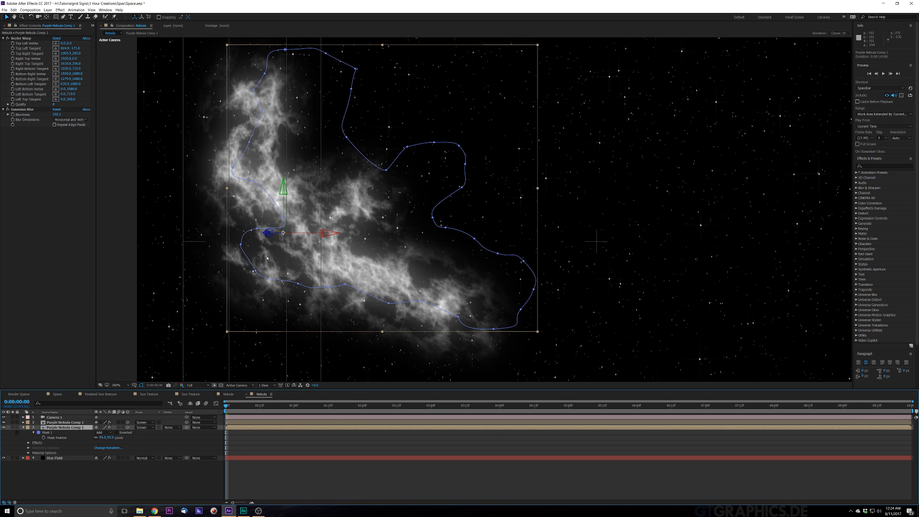
left_click_drag(268, 233, 302, 263)
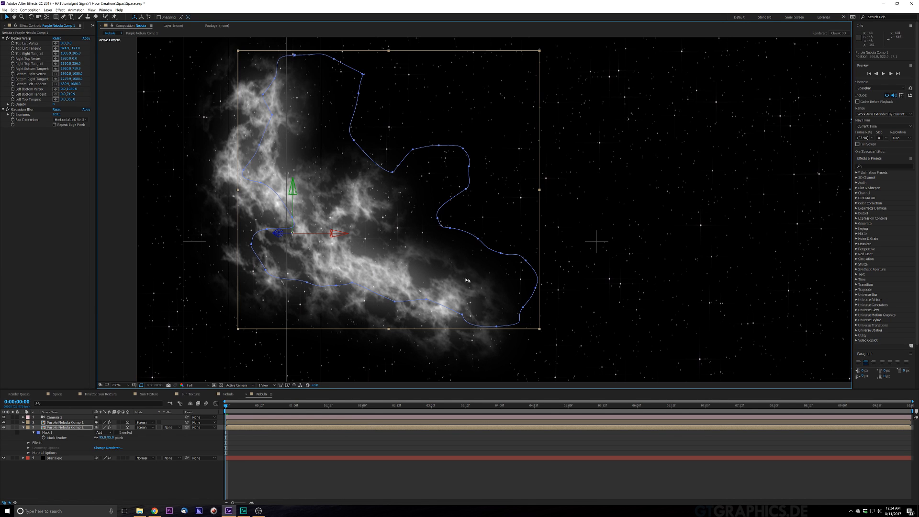
left_click(86, 470)
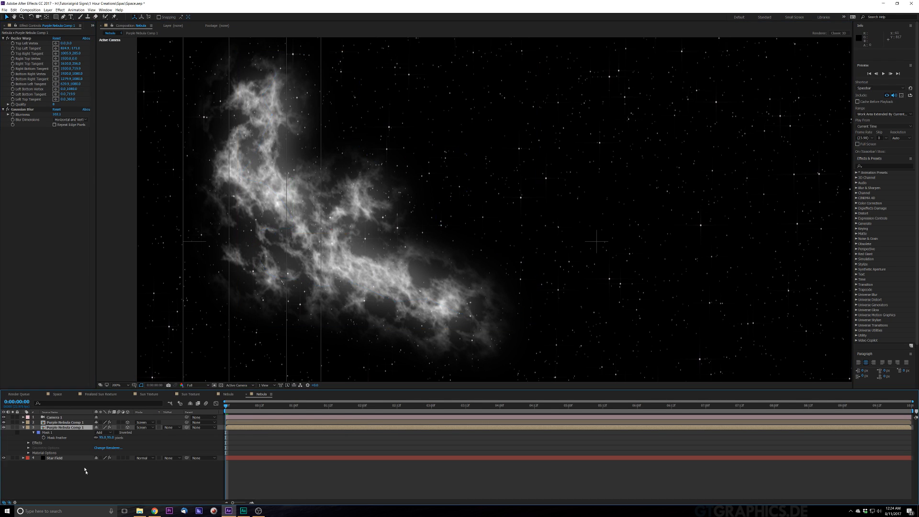
Apply the Hue/Saturation effect to the upper Purple Nebula Comp 1 layer
left_click(70, 427)
left_click(64, 417)
left_click(79, 427)
left_click(82, 422)
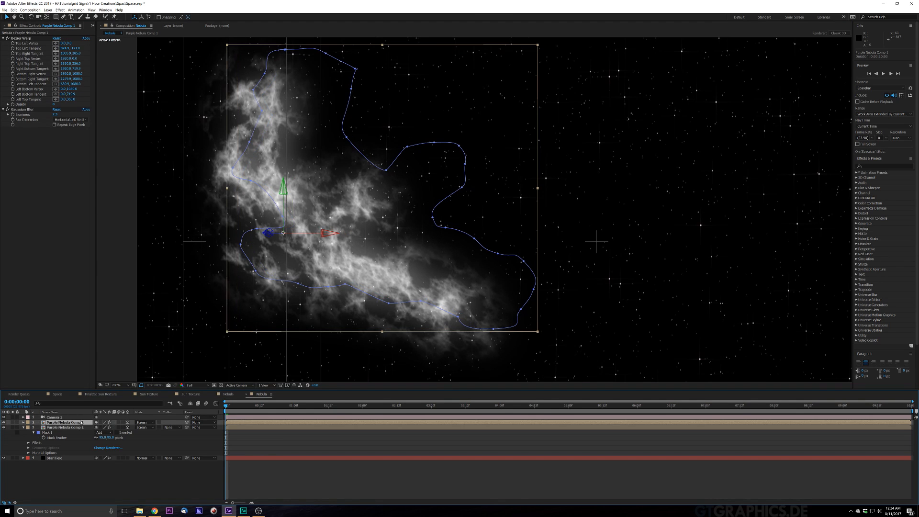
key("ctrl+space")
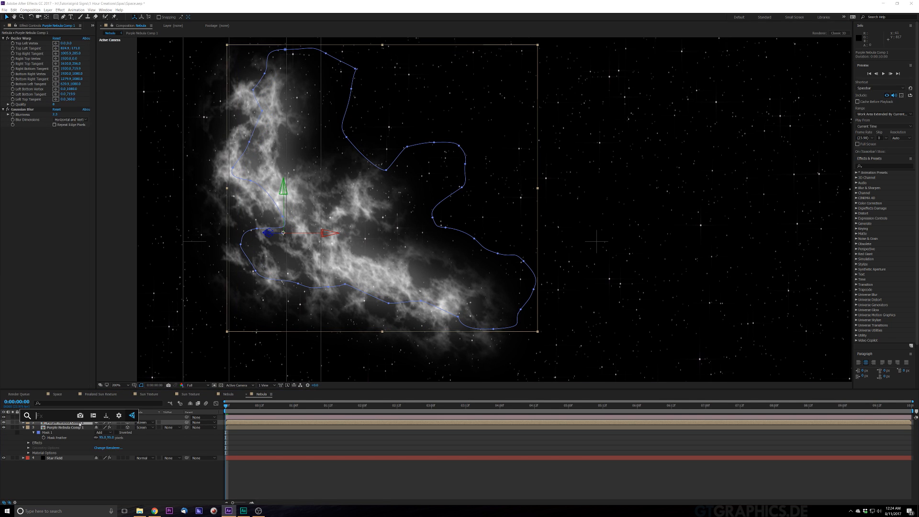
type("huw")
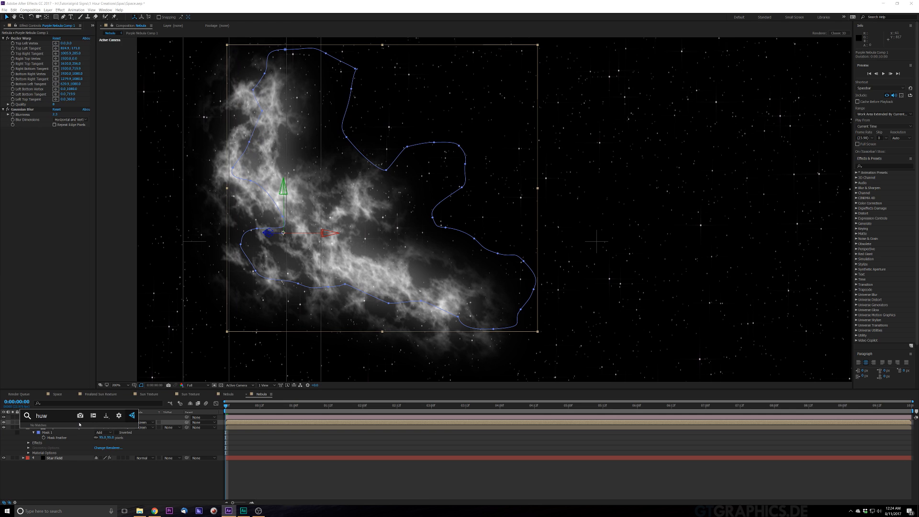
key("BackSpace")
type("e")
key("Return")
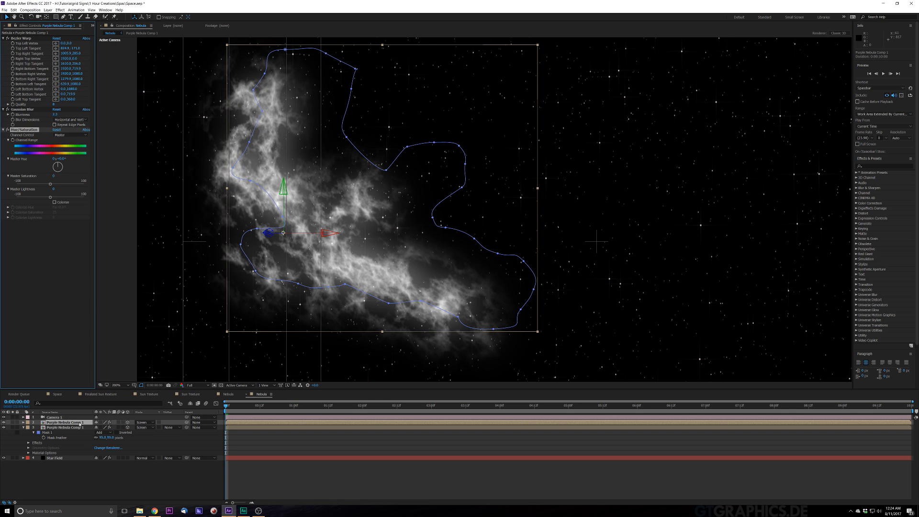
Enable Colorize on the upper nebula and set a magenta-purple hue of about 308° with raised saturation
left_click(54, 202)
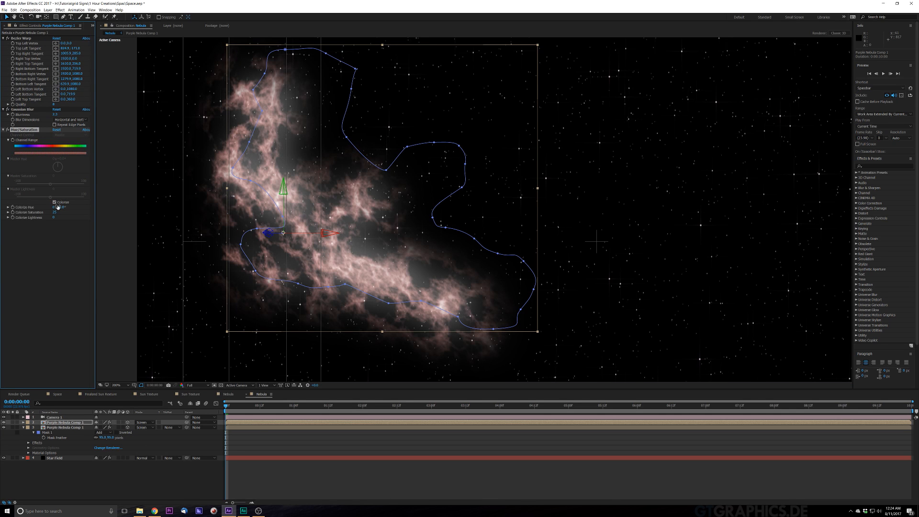
left_click_drag(55, 215, 76, 207)
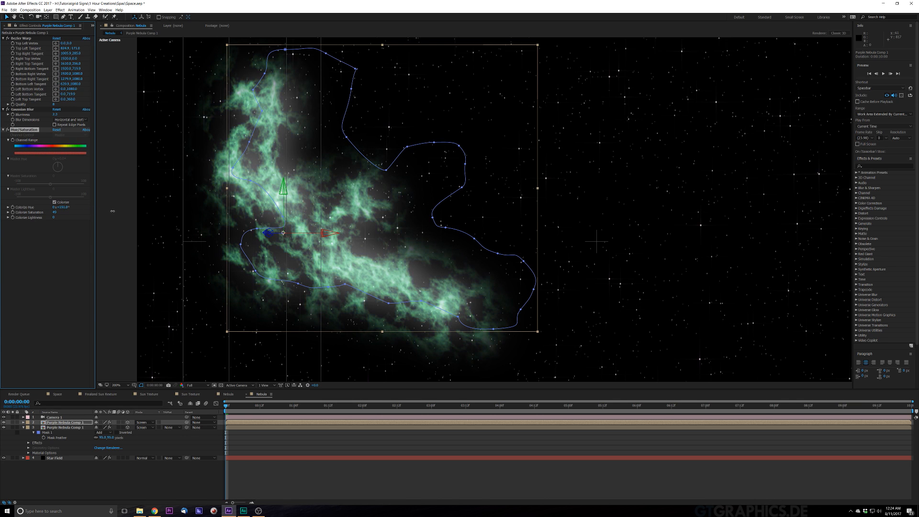
left_click_drag(126, 211, 143, 212)
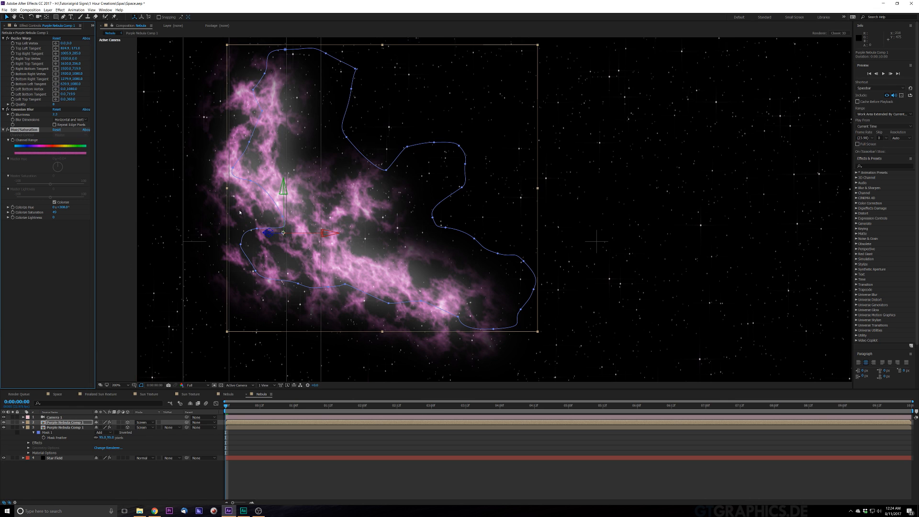
Examine the colorized nebula in the full frame with the lower blurred copy shown and hidden
key("comma")
left_click_drag(476, 201, 388, 224)
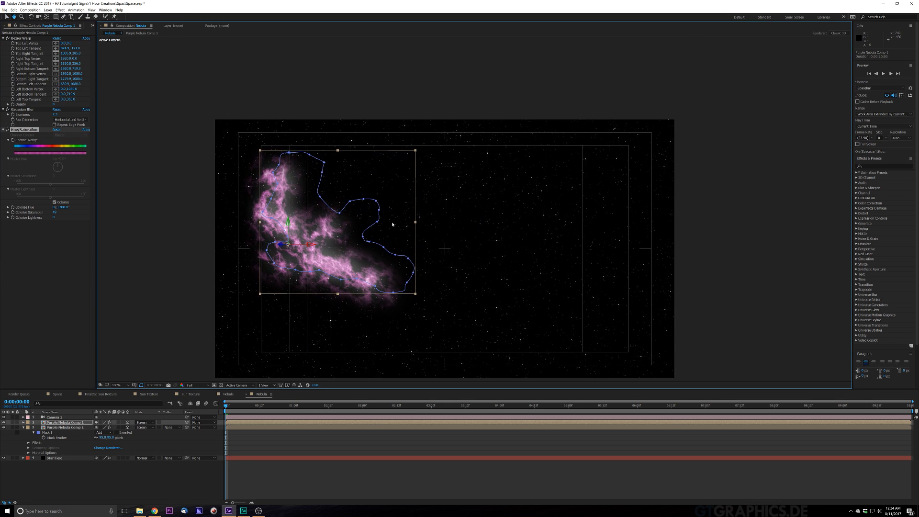
key("period")
key("comma")
left_click_drag(309, 226, 352, 237)
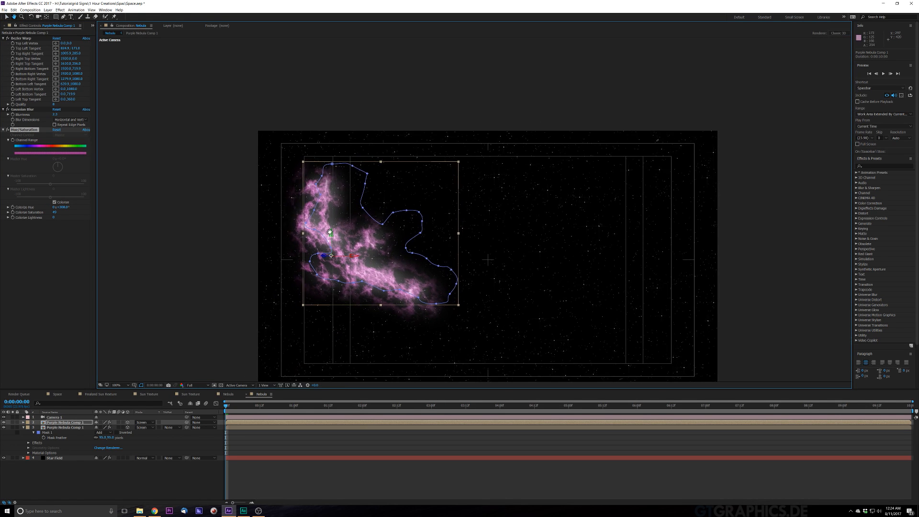
left_click(3, 428)
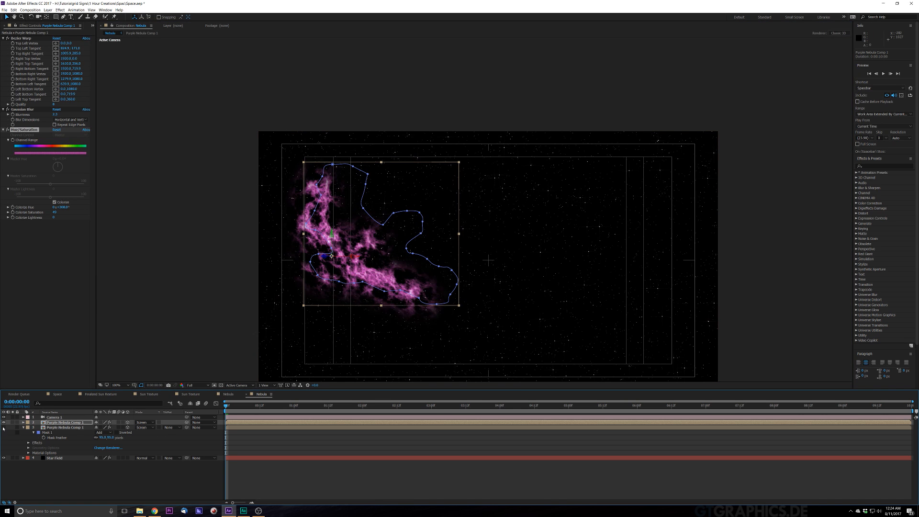
key("period")
key("comma")
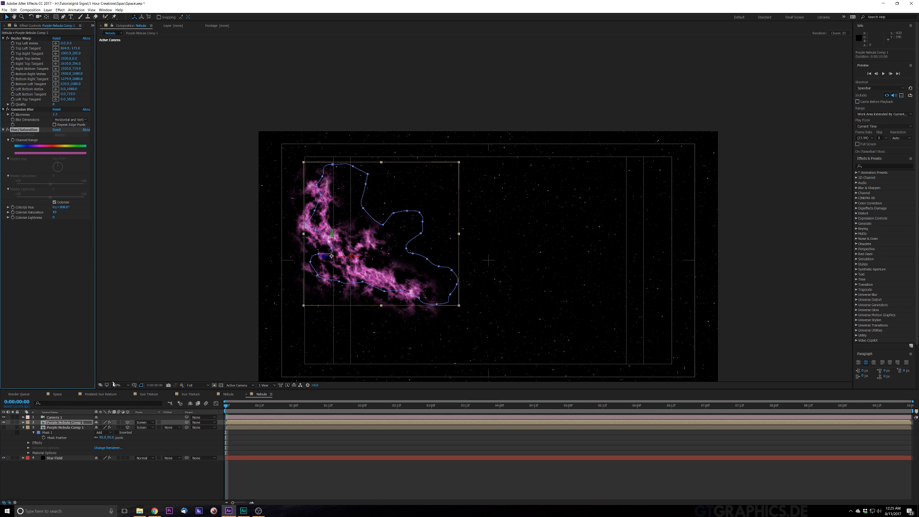
Copy the Hue/Saturation colorization onto the lower blurred nebula copy and make that layer visible again
left_click(66, 428)
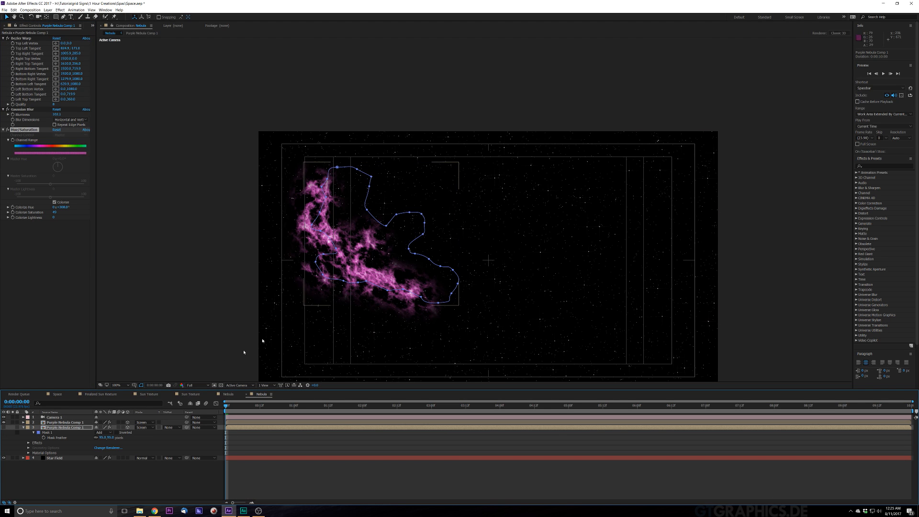
left_click(4, 427)
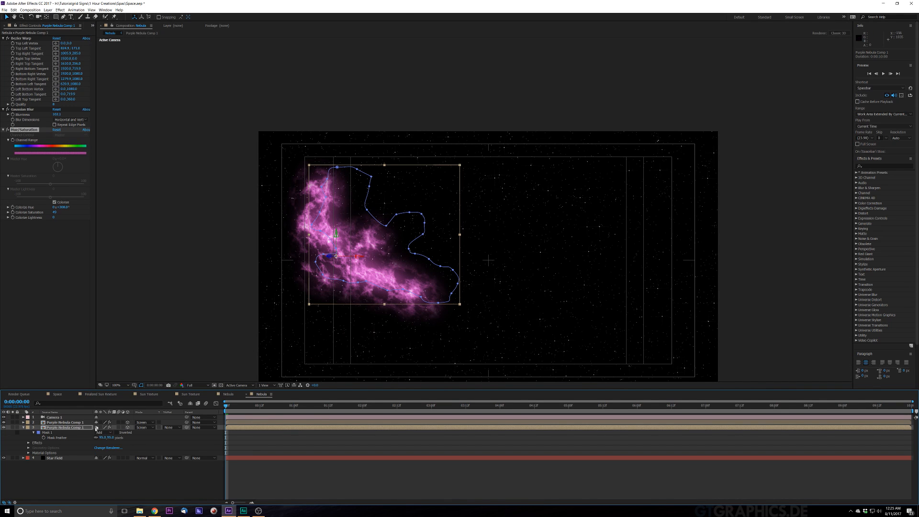
left_click(70, 472)
Duplicate the lower blurred nebula copy and stack the duplicate directly beneath Camera 1
left_click(72, 427)
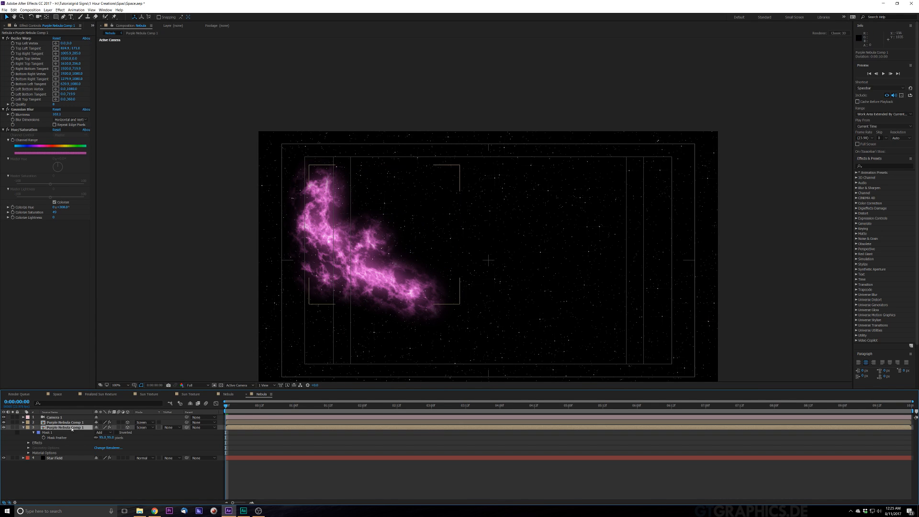
key("ctrl+d")
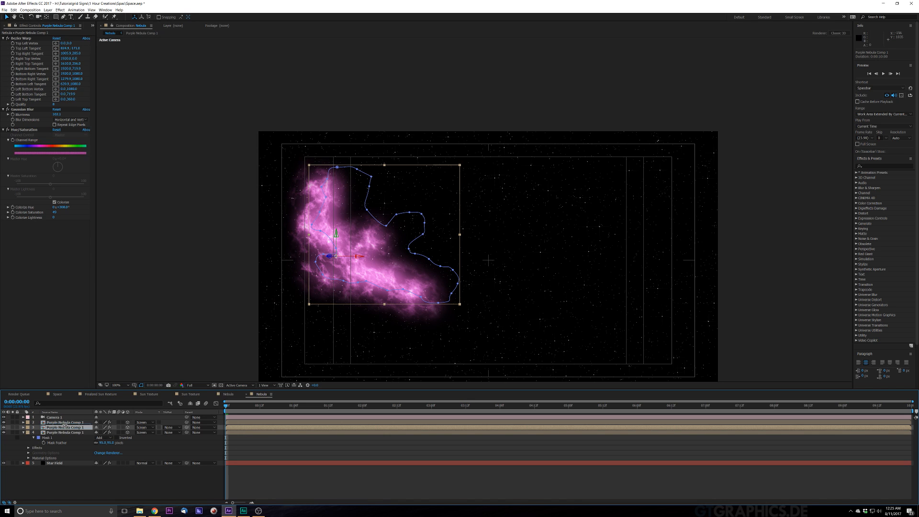
left_click(65, 422)
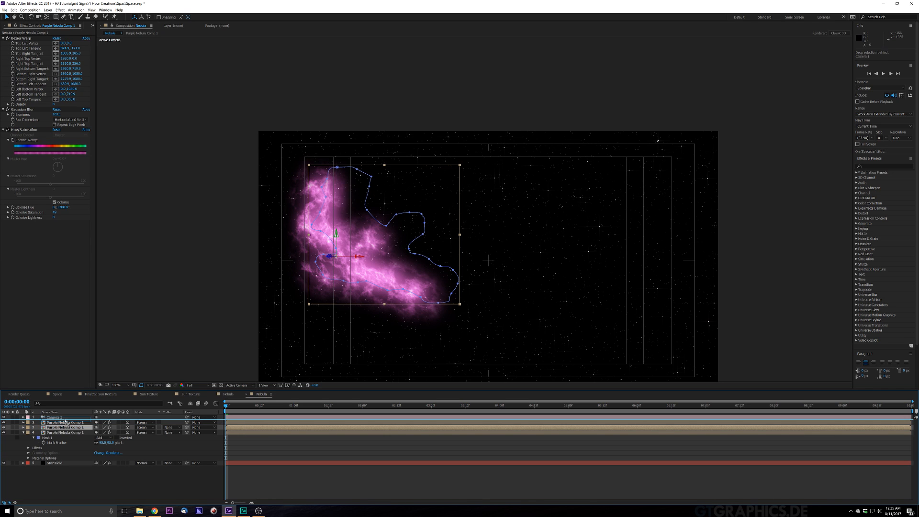
Pull the front nebula copy toward the camera to a Z position of about -93 and scale it to 90%
left_click(331, 257)
left_click_drag(331, 257, 299, 251)
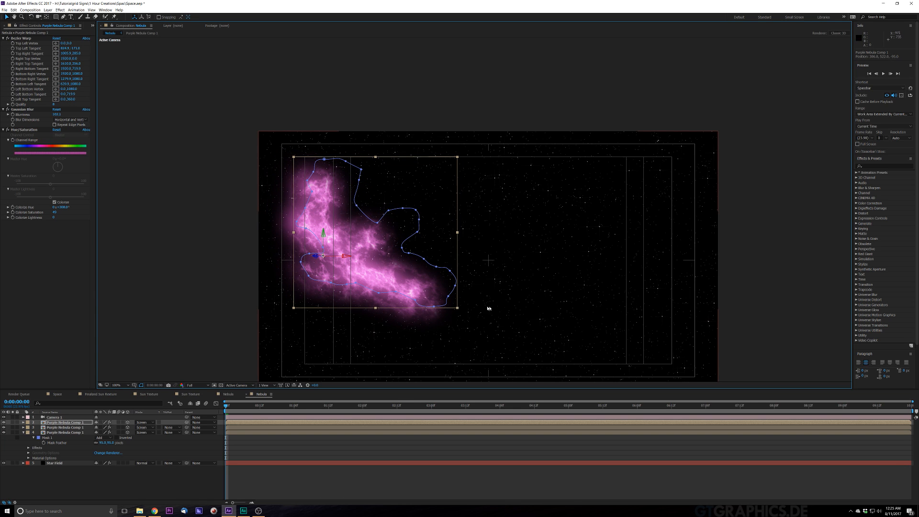
left_click_drag(457, 309, 444, 303)
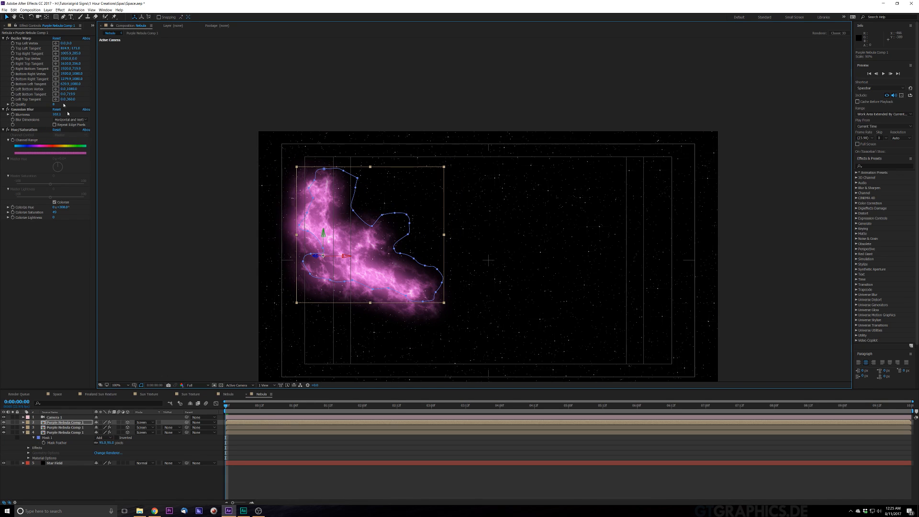
Lower the front nebula copy's Blurriness to about 14 and shift the layer slightly right and down
left_click_drag(55, 115, 18, 224)
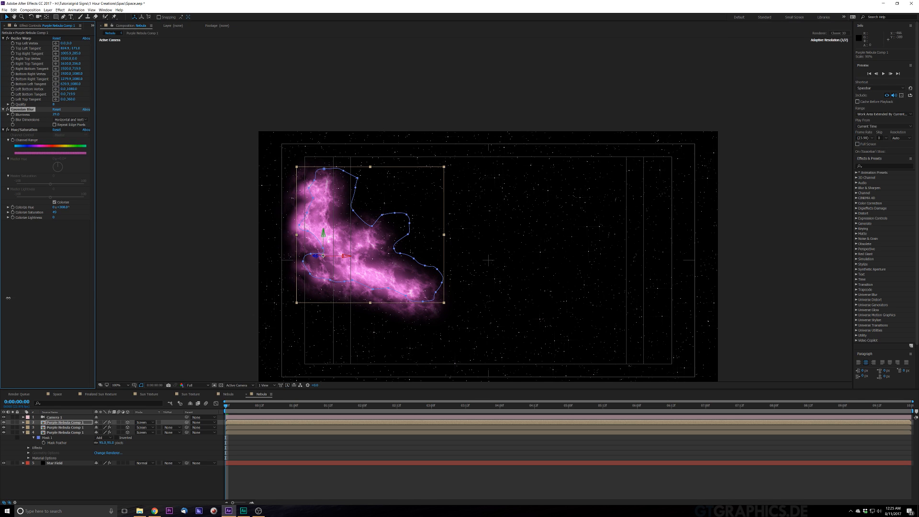
left_click_drag(8, 297, 1, 324)
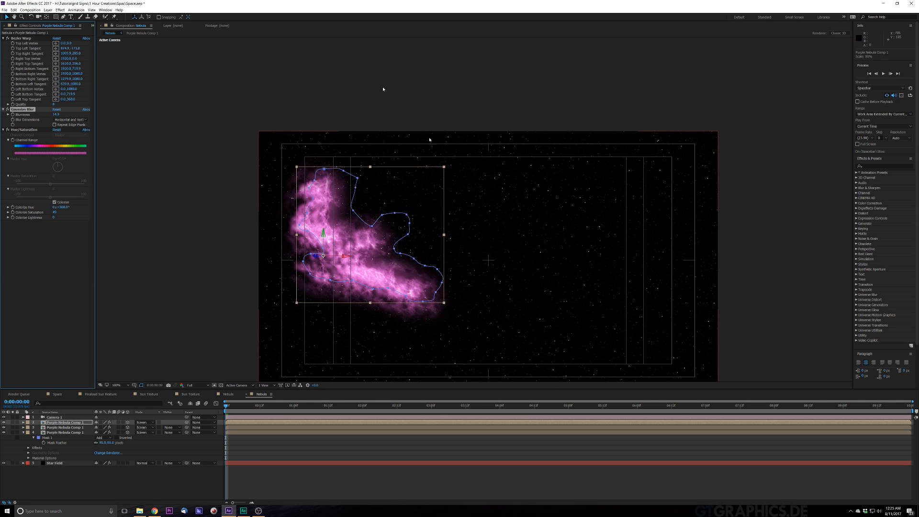
mouse_move(366, 250)
left_mouse_down()
mouse_move(361, 262)
mouse_move(370, 256)
left_mouse_up()
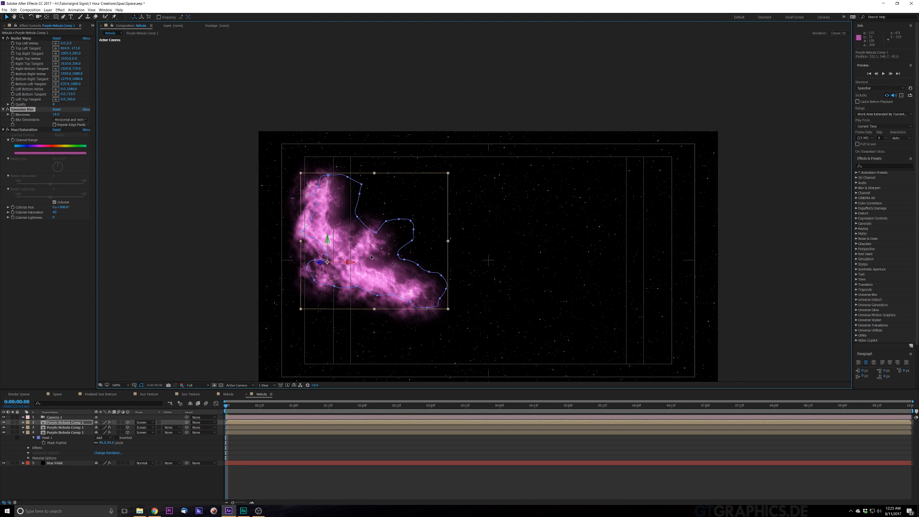
Raise the front nebula copy's Gaussian Blur Blurriness slightly
scroll(215, 215, "up", 1)
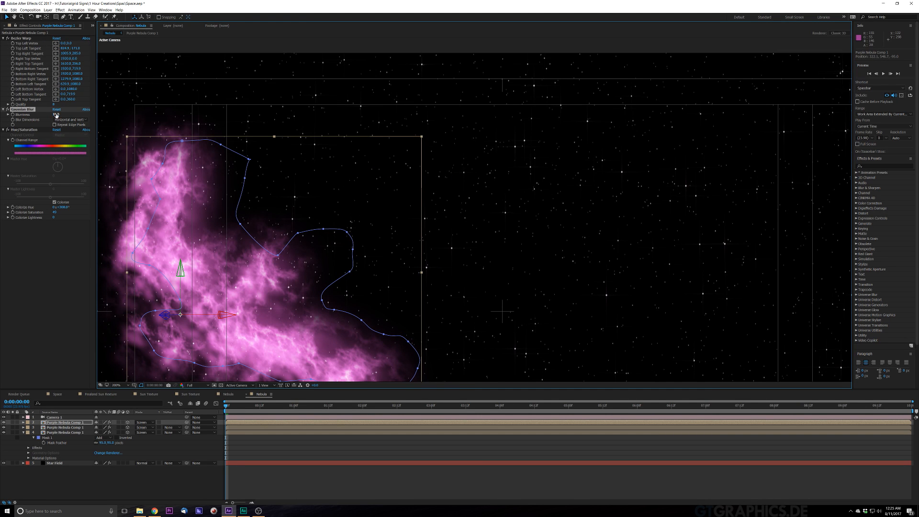
left_click_drag(56, 115, 61, 113)
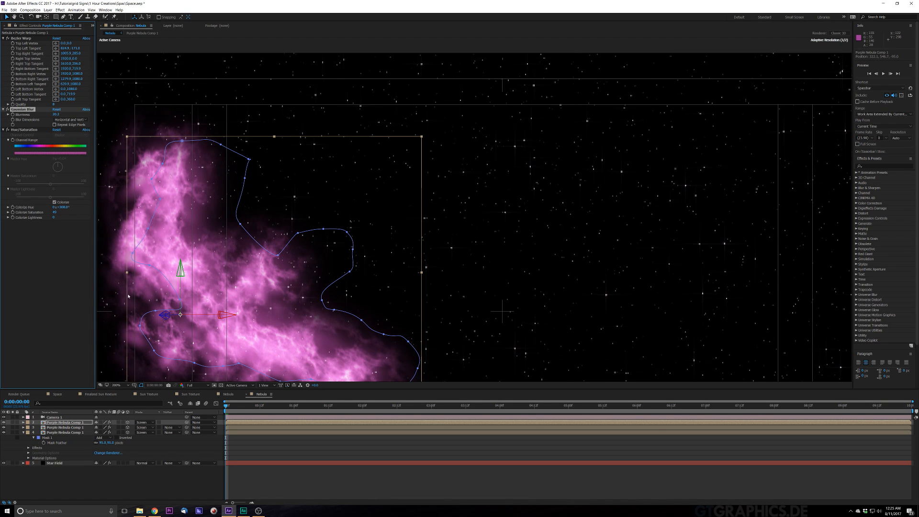
scroll(129, 296, "down", 1)
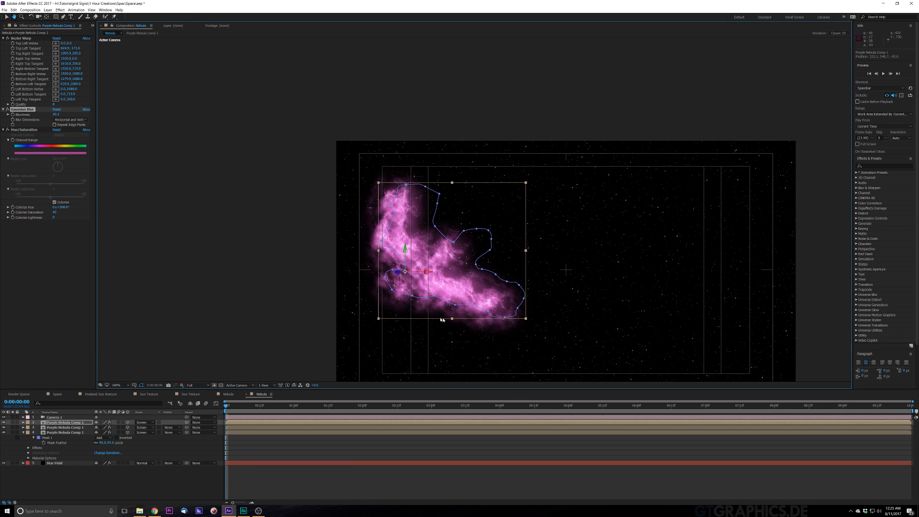
left_click(437, 357)
key("period")
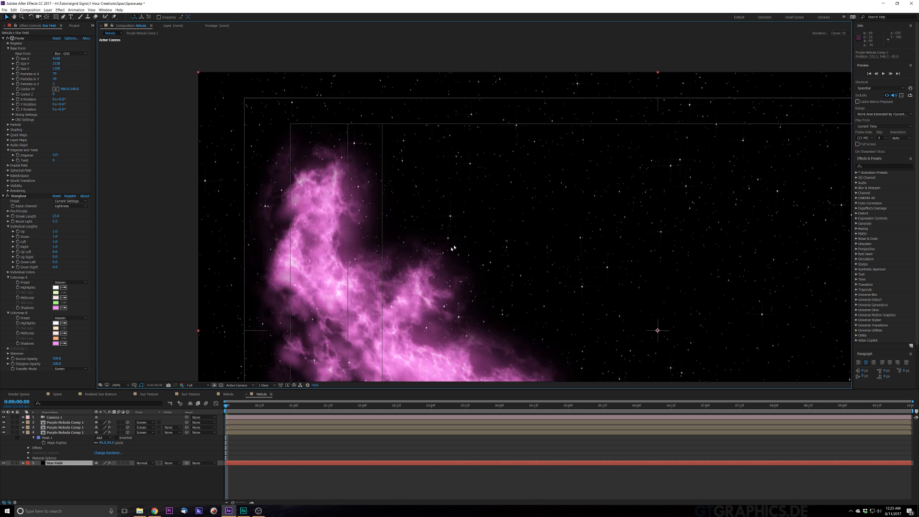
key("comma")
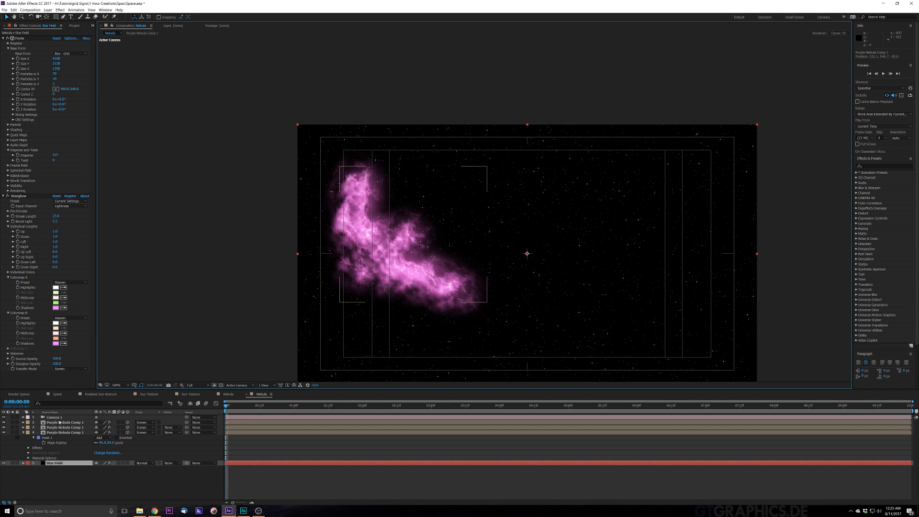
Turn off Accepts Lights in the Material Options of the bottom and middle Purple Nebula copies
left_click(25, 422)
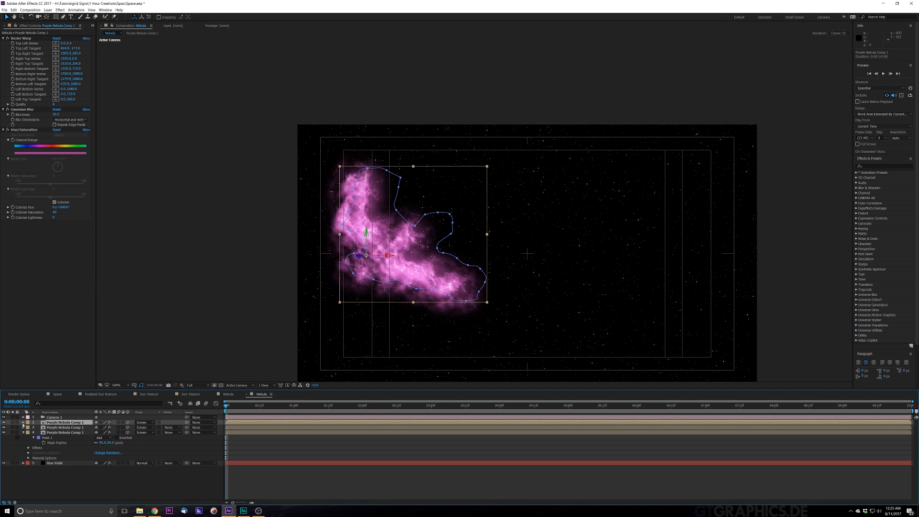
left_click(29, 458)
scroll(134, 459, "down", 1)
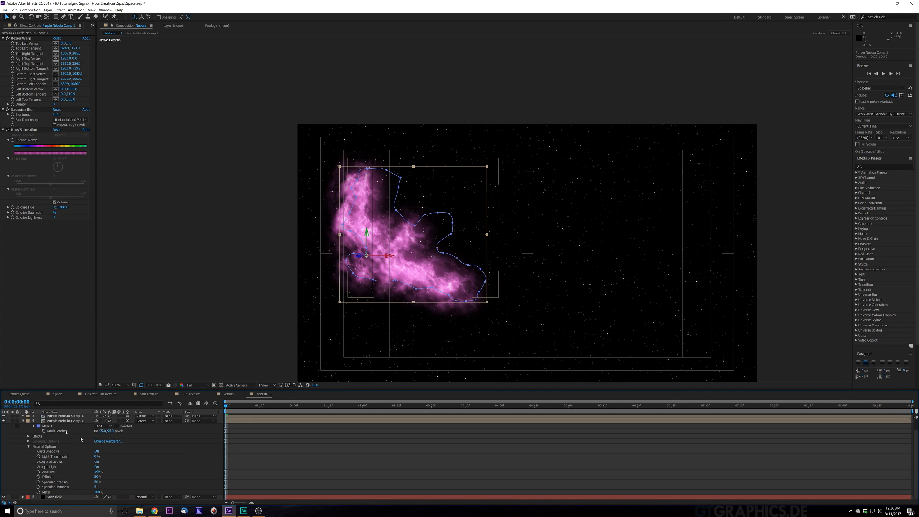
left_click(53, 416)
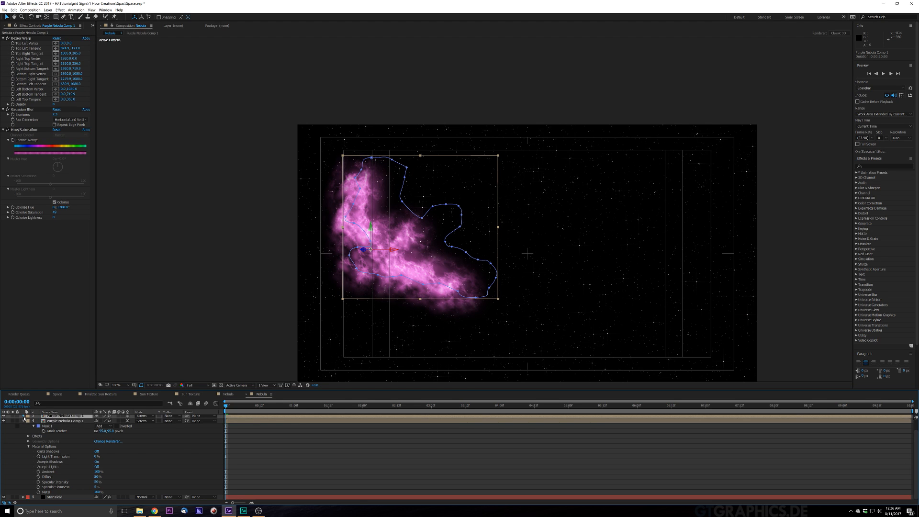
left_click(23, 416)
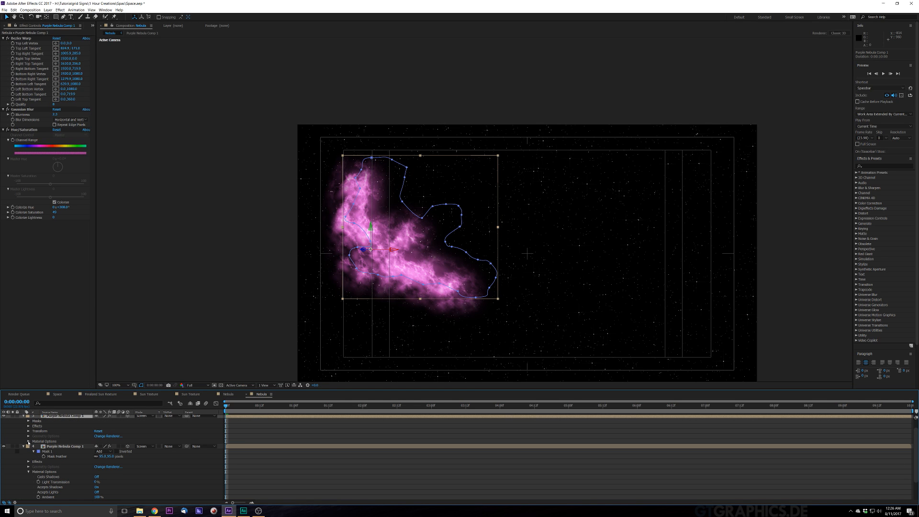
left_click(29, 442)
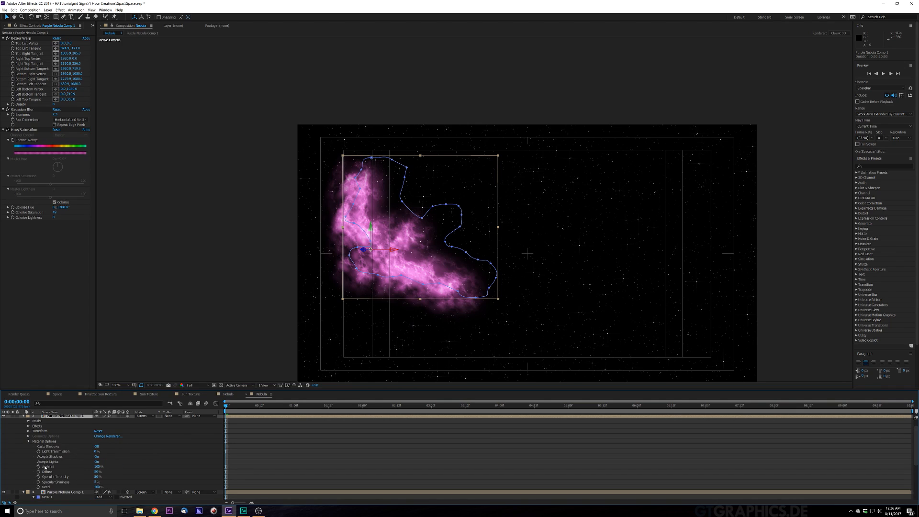
left_click(96, 461)
Turn off Accepts Lights for the top Purple Nebula copy and collapse the nebula layers' properties
scroll(18, 417, "up", 1)
left_click(24, 422)
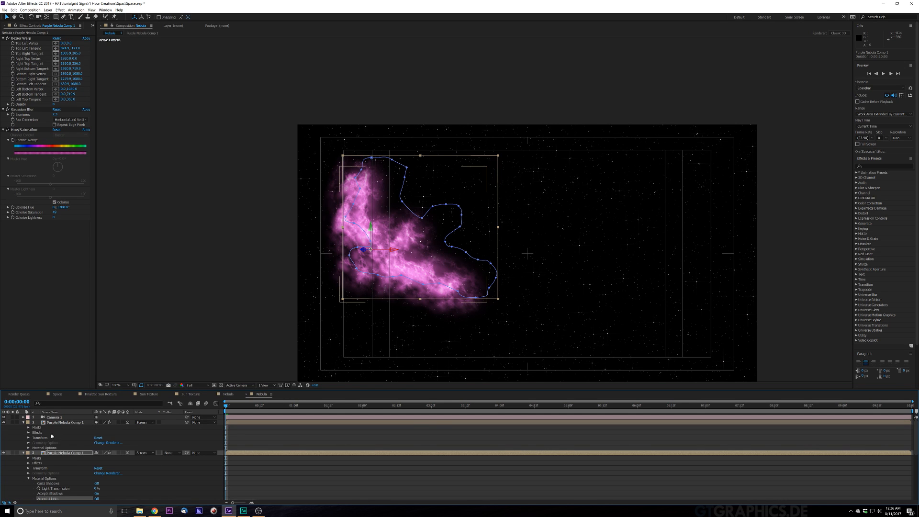
left_click(29, 448)
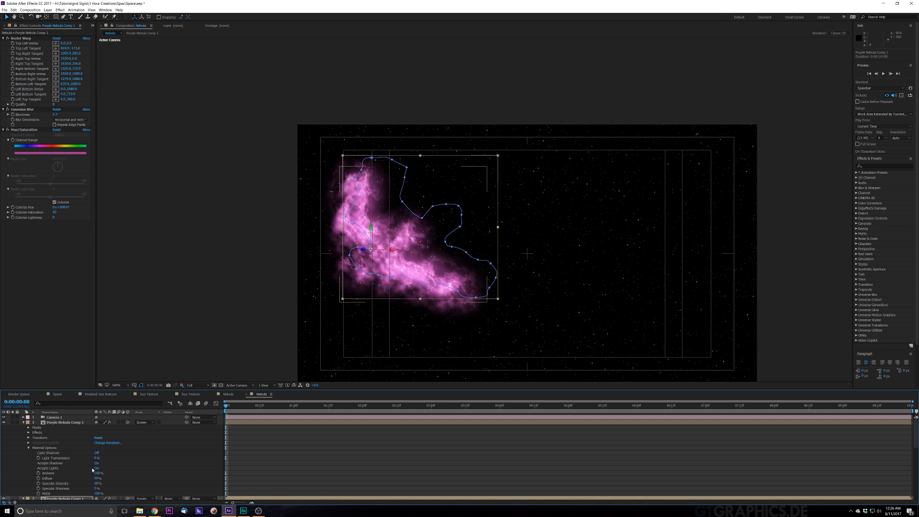
left_click(98, 469)
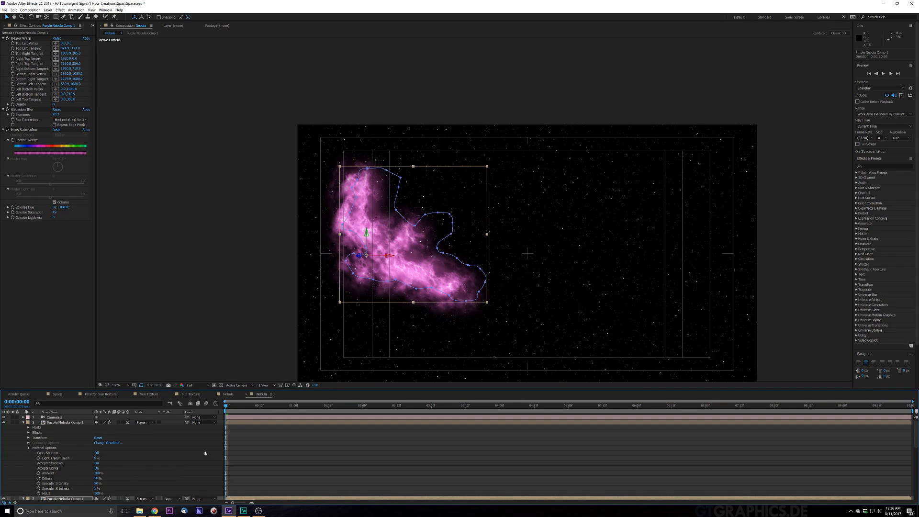
left_click(23, 422)
left_click(24, 428)
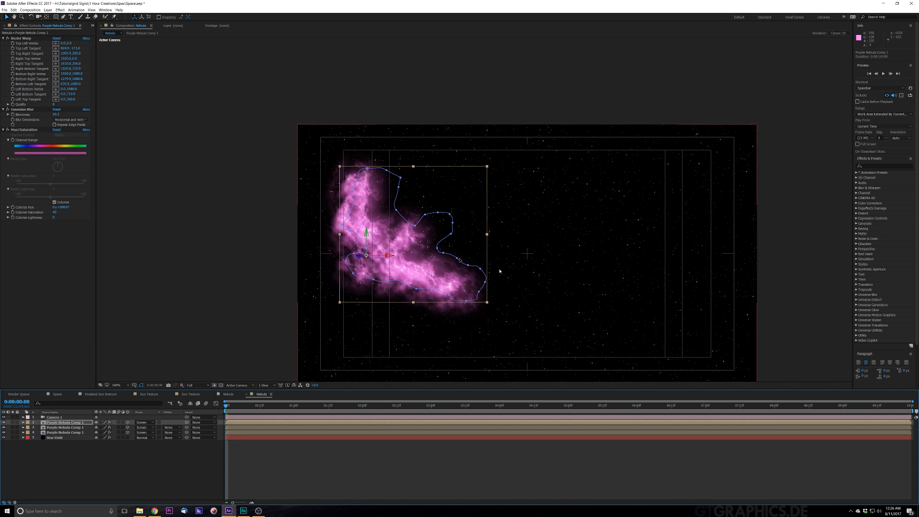
Create a full-frame solid named Purple Haze in a bright magenta colour
left_click(246, 228)
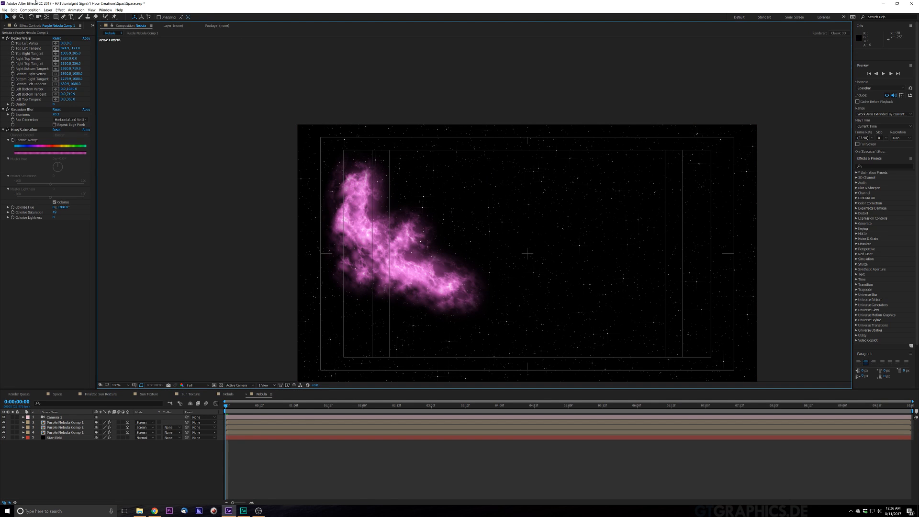
left_click(48, 9)
mouse_move(49, 17)
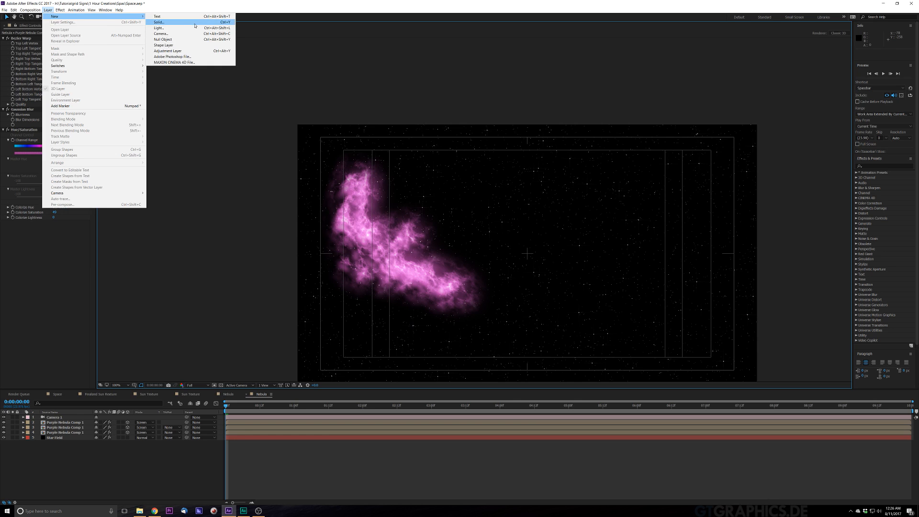
left_click(159, 22)
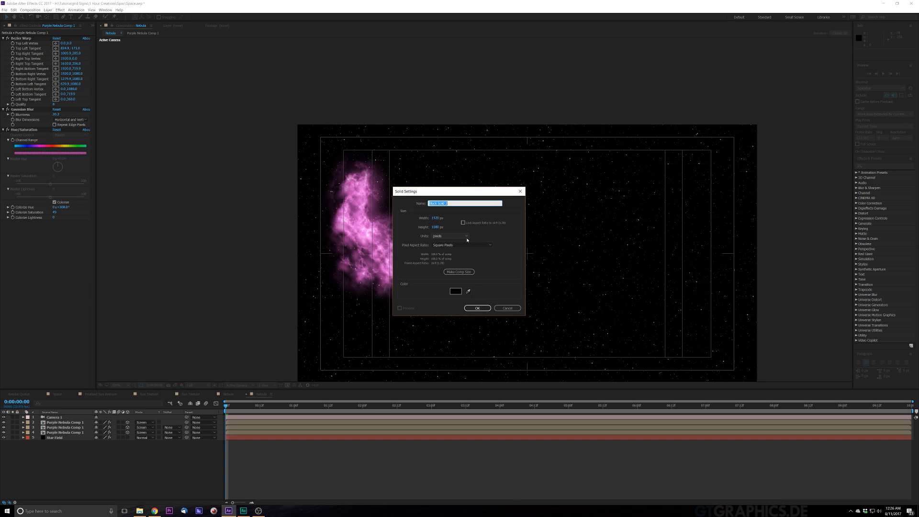
key("BackSpace")
left_click(455, 291)
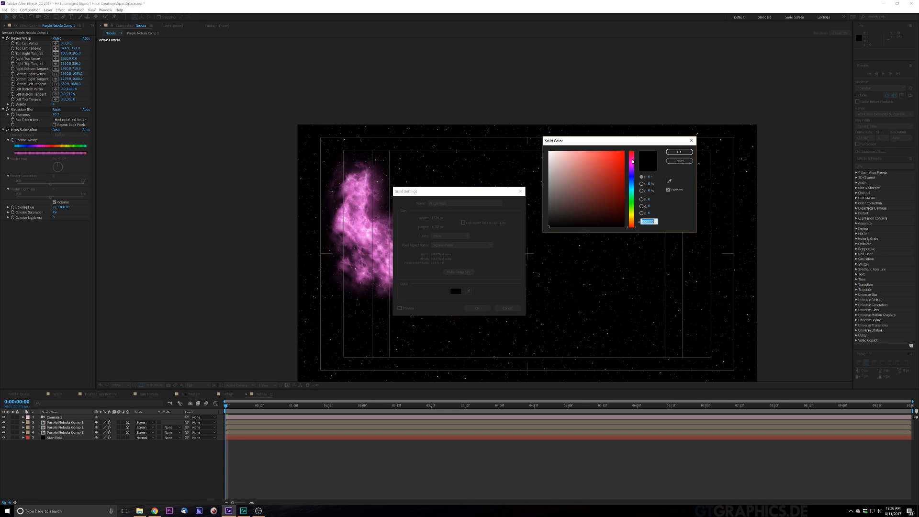
left_click(632, 166)
left_click_drag(621, 165, 624, 151)
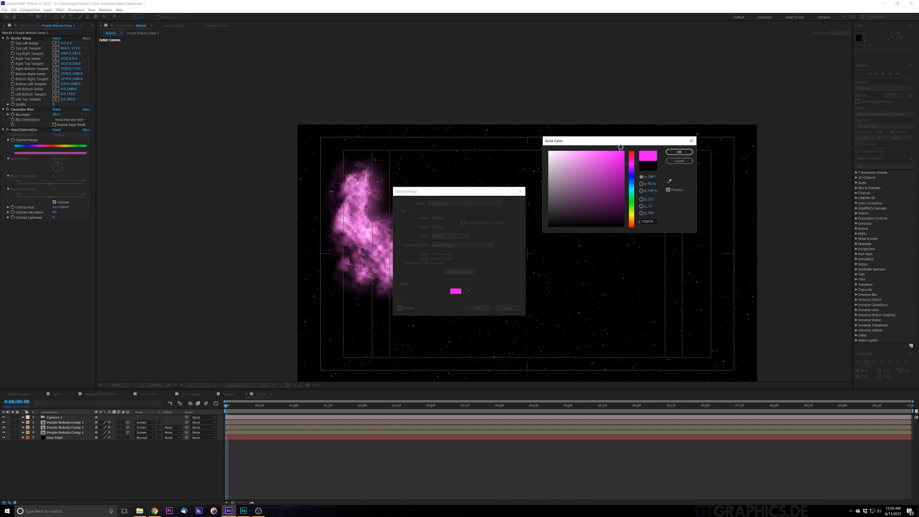
left_click(679, 152)
left_click(477, 307)
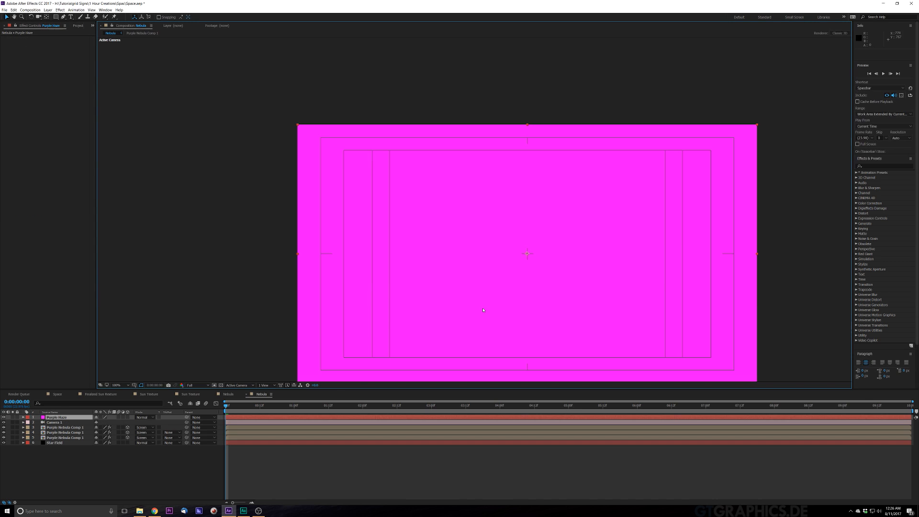
Draw a closed, curved Pen mask on the Purple Haze solid that roughly follows the nebula's shape
left_click(63, 16)
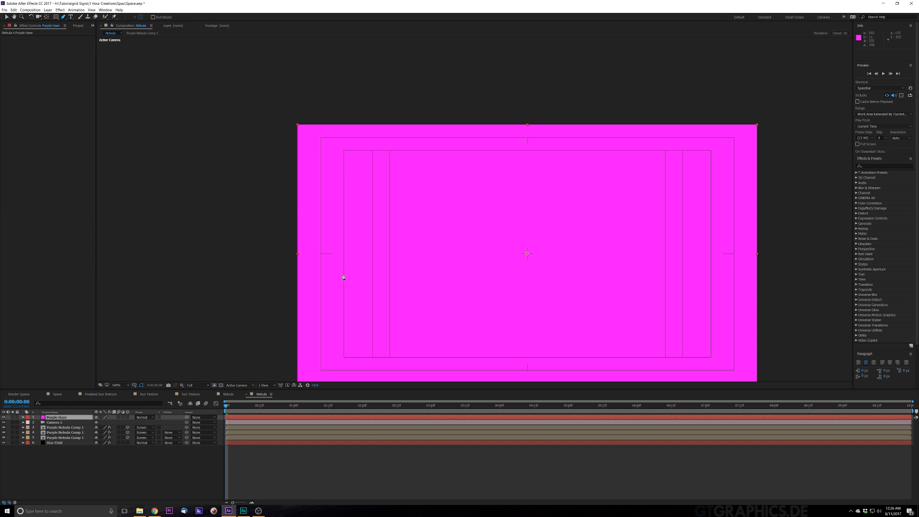
left_click(364, 263)
left_click(330, 209)
left_click(349, 173)
left_click(382, 170)
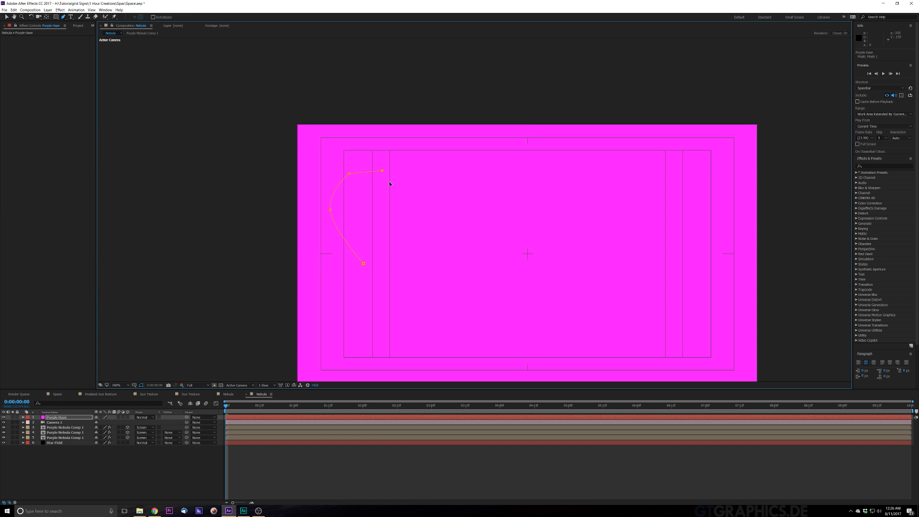
left_click(393, 192)
left_click(399, 206)
left_click(411, 224)
left_click(421, 239)
left_click(507, 291)
left_click(478, 310)
left_click(412, 331)
left_click(370, 314)
left_click(368, 305)
left_click(367, 302)
left_click(363, 263)
Feather the Purple Haze mask by about 373 pixels and move the layer beneath the nebula copies, directly above Star Field
key("f")
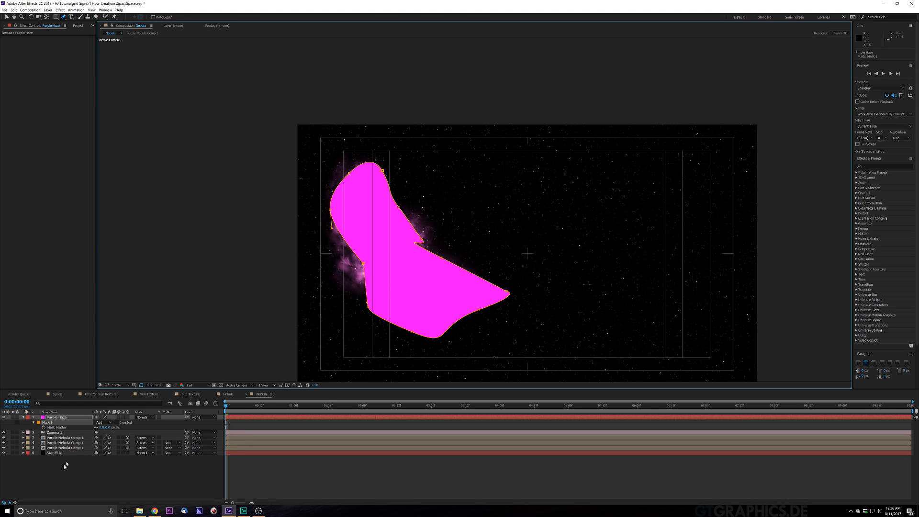
left_click_drag(106, 427, 187, 412)
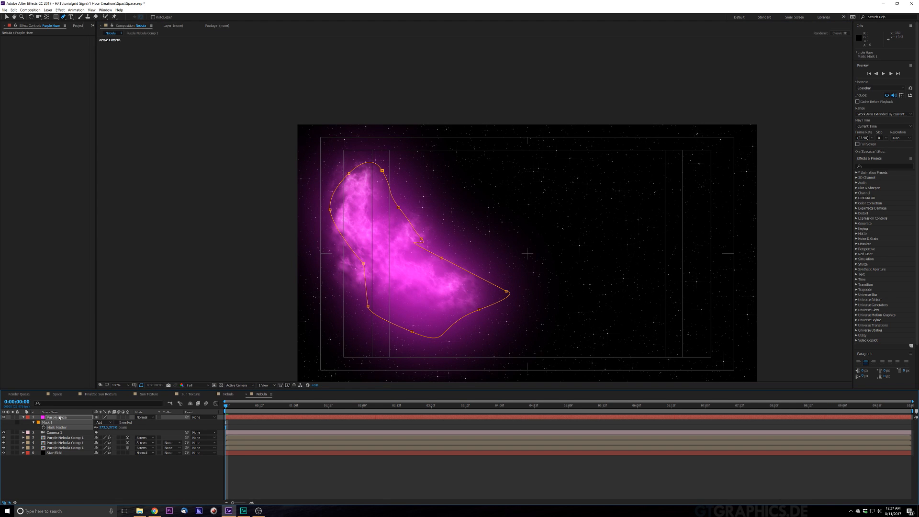
left_click_drag(59, 417, 63, 452)
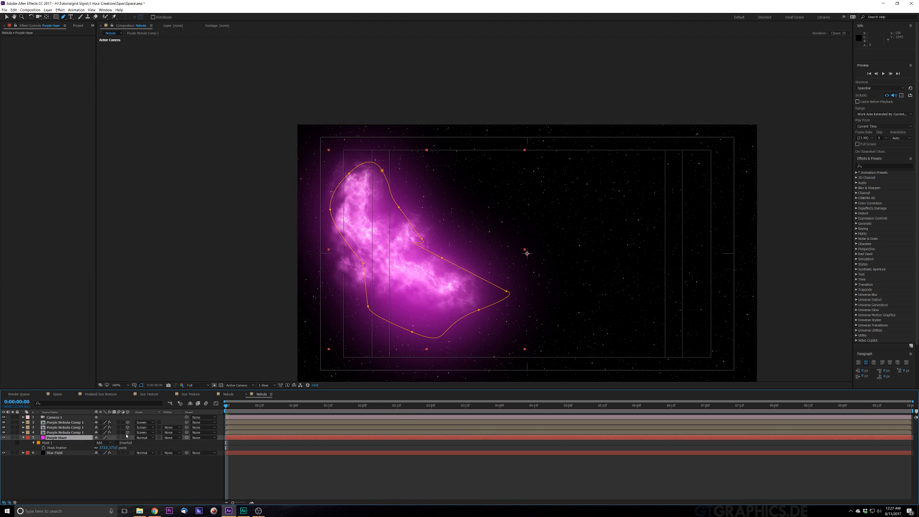
Make Purple Haze a 3D layer and set its blending mode to Screen
left_click(128, 438)
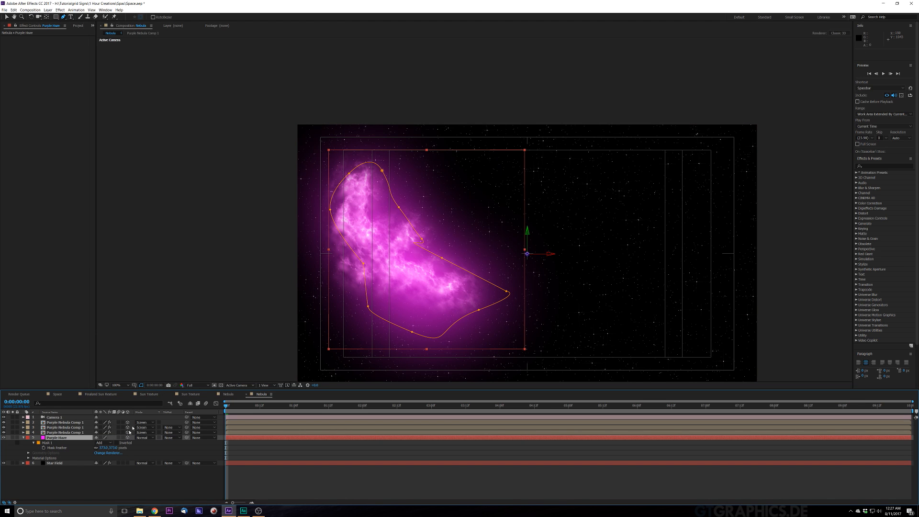
left_click(143, 437)
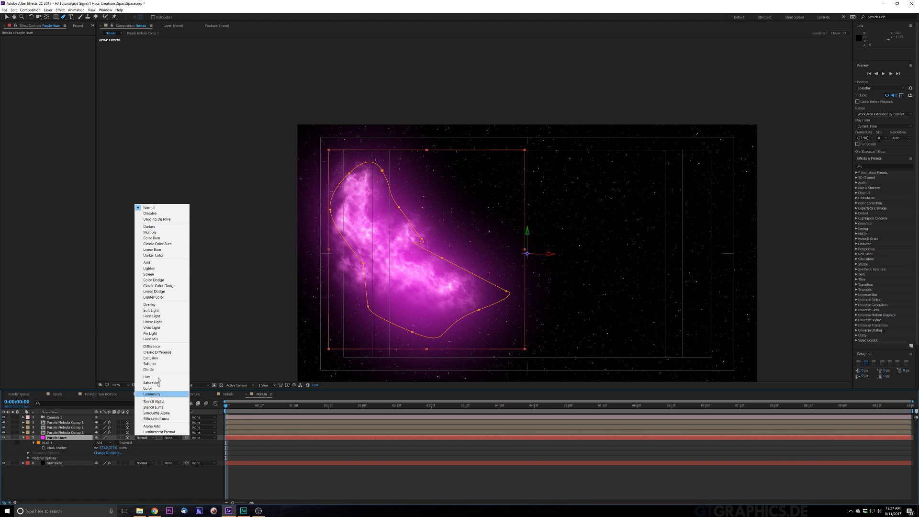
left_click(171, 274)
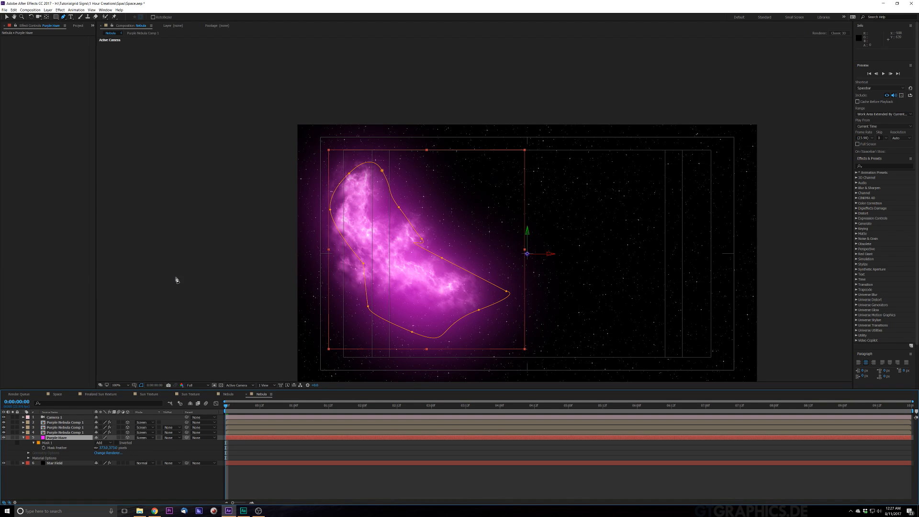
Lower the Purple Haze layer's opacity to leave a faint glow around the nebula, and deselect the layer
key("t")
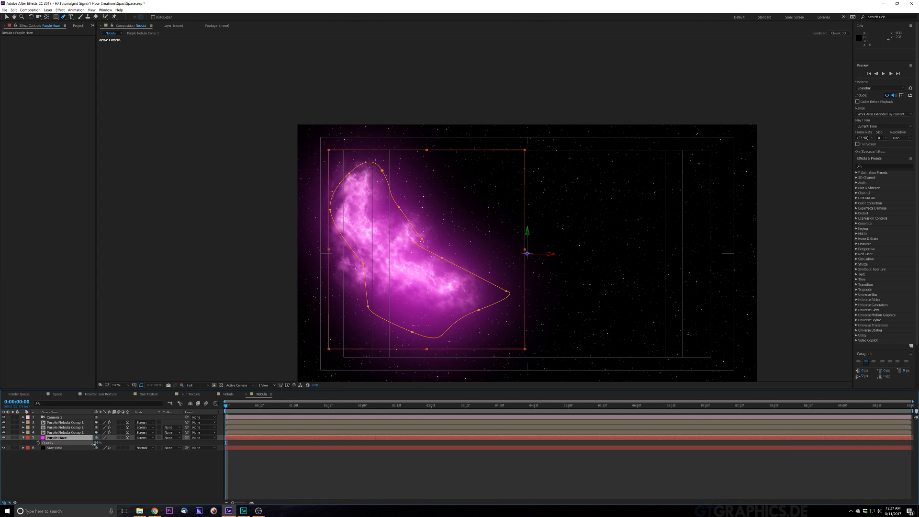
left_click_drag(97, 443, 77, 453)
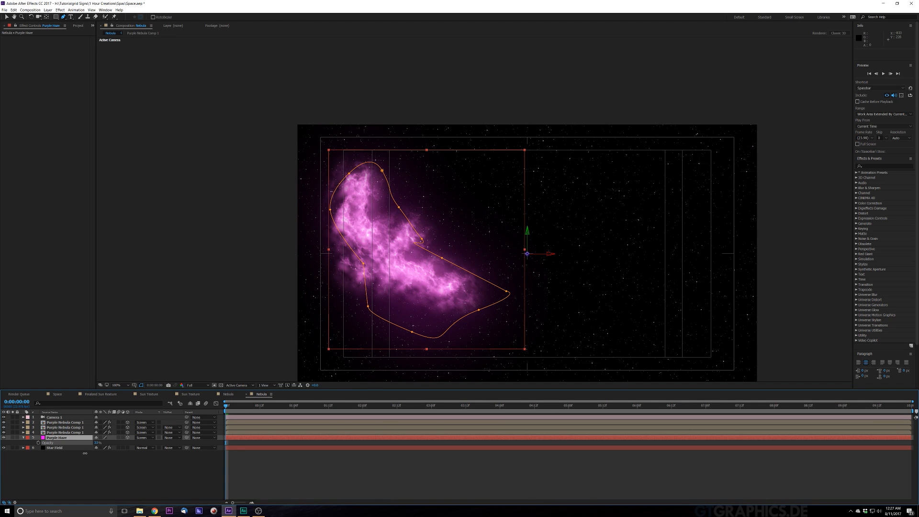
left_click(6, 16)
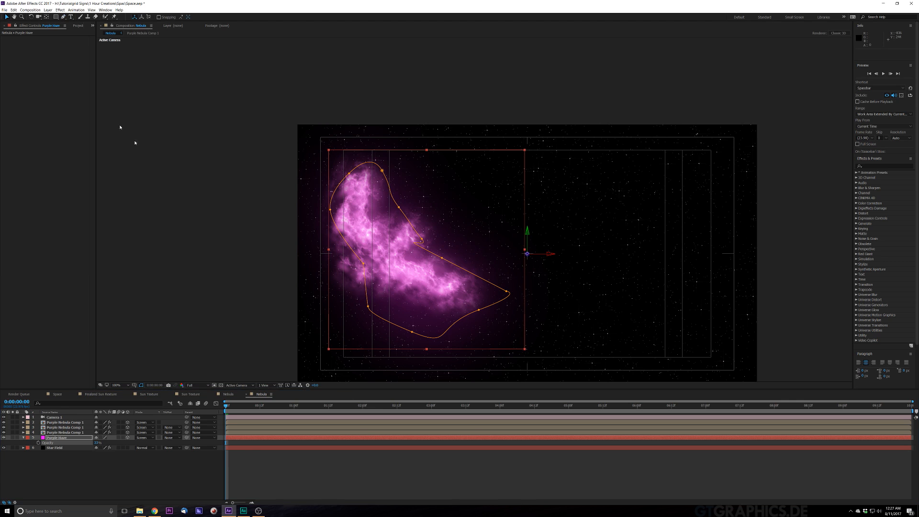
left_click(181, 195)
scroll(255, 224, "down", 1)
scroll(413, 251, "up", 1)
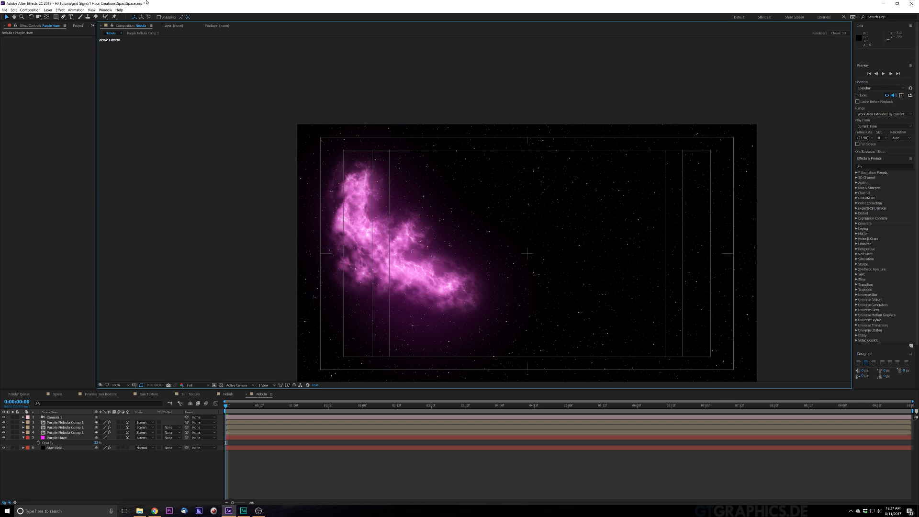
Create a full-frame black solid named Blue Nebula
left_click(47, 10)
mouse_move(57, 17)
left_click(159, 22)
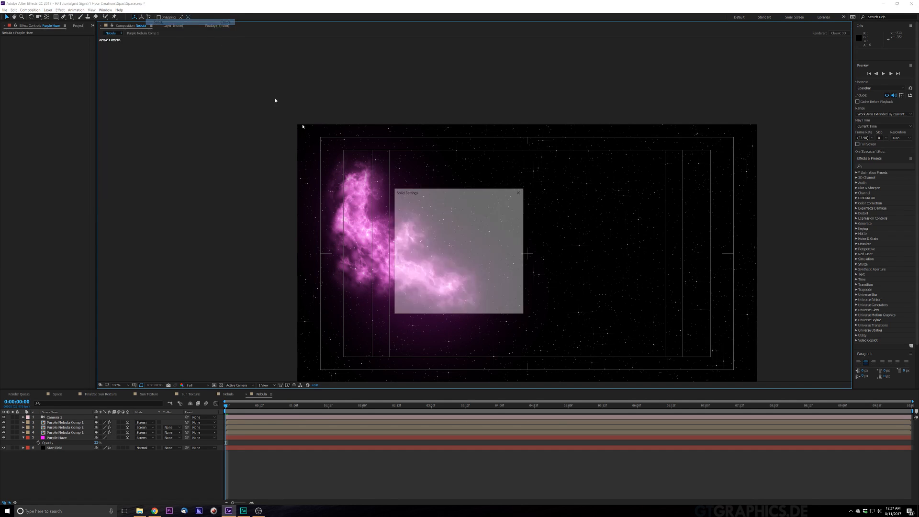
key("BackSpace")
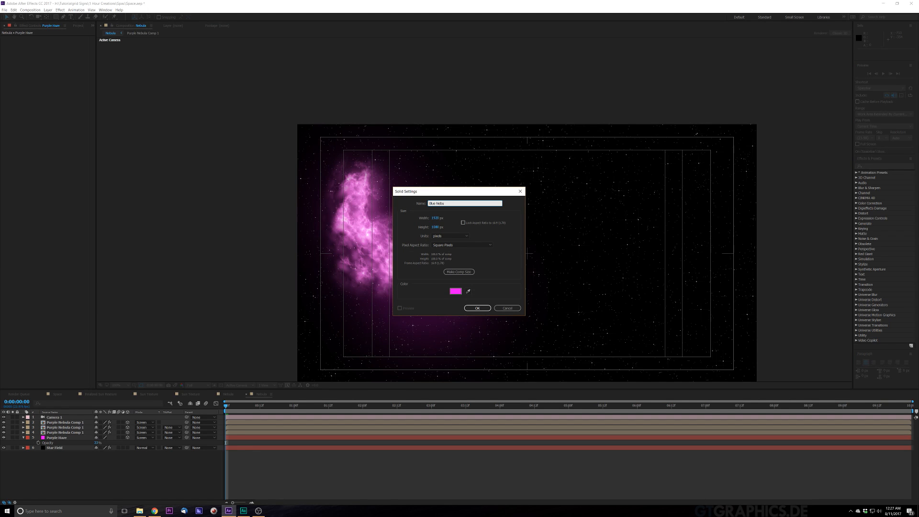
left_click(456, 291)
left_click(678, 153)
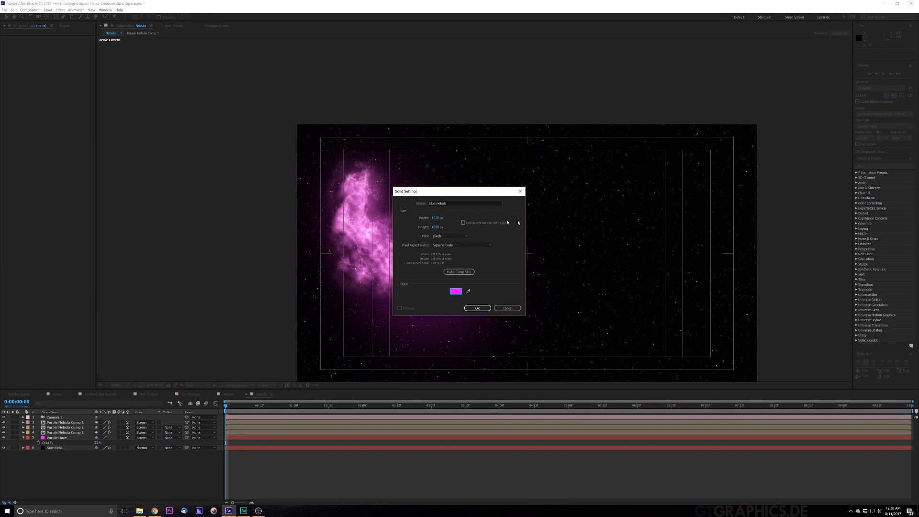
left_click(456, 291)
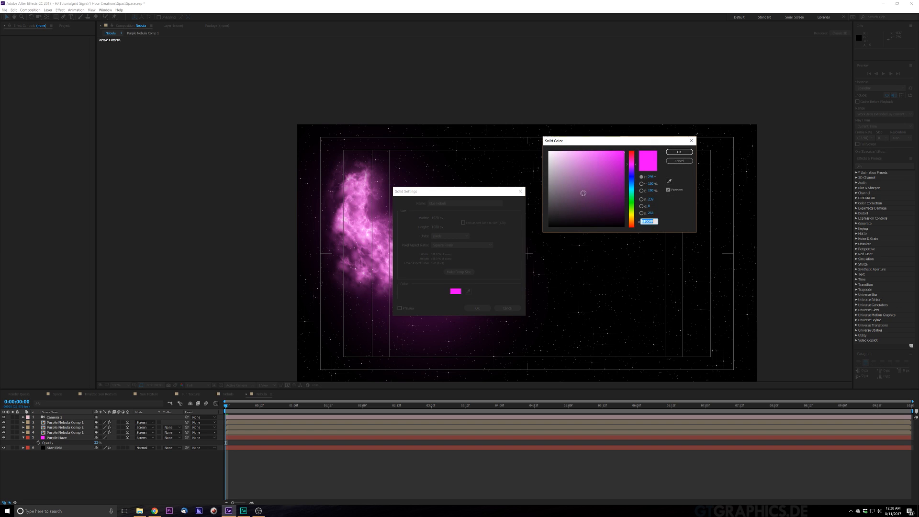
left_click_drag(580, 190, 521, 260)
left_click(678, 153)
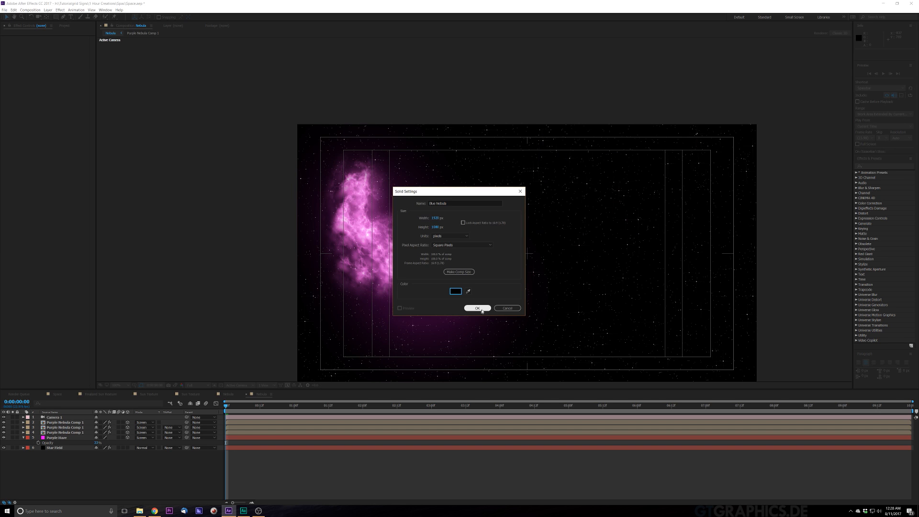
left_click(478, 308)
Apply Fractal Noise to the Blue Nebula solid and set its fractal type to Dynamic Progressive
key("ctrl+space")
type("fract")
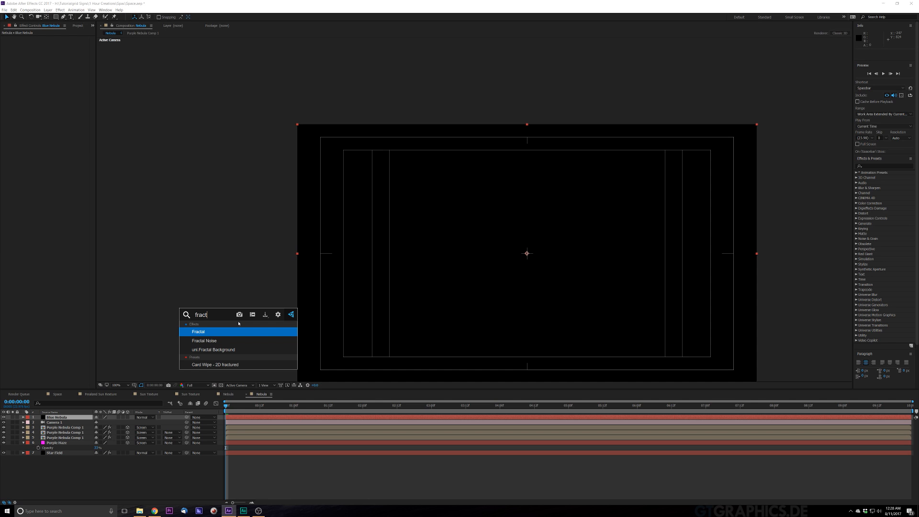
key("Down")
key("Return")
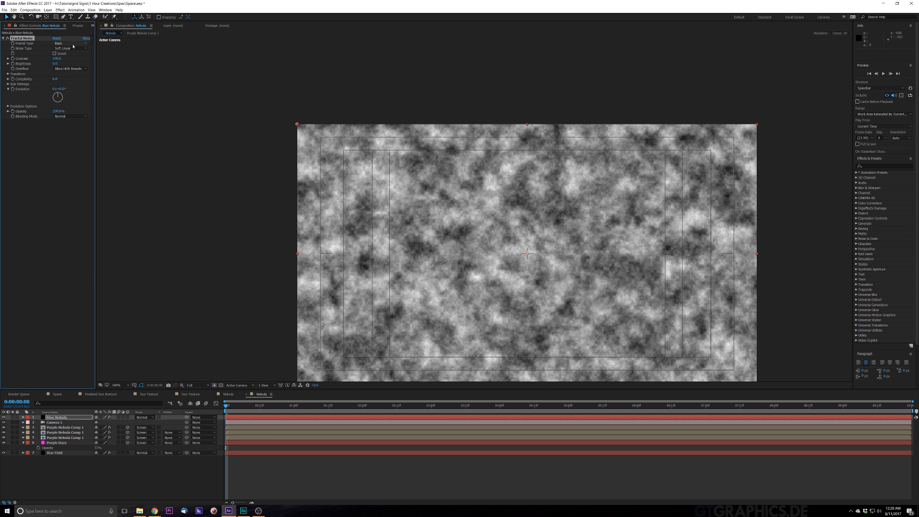
left_click(72, 43)
left_click(90, 86)
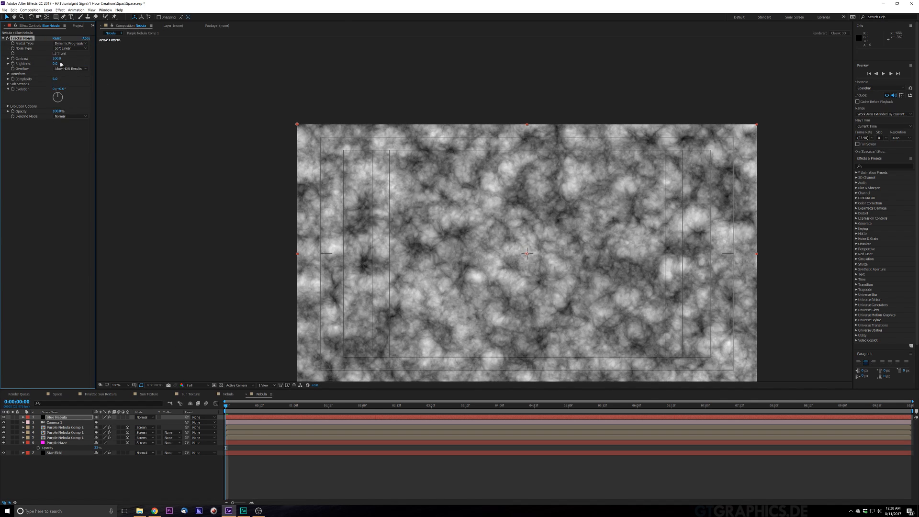
Raise the noise's contrast to about 204, brightness to 17 and complexity to 7, change its evolution, and apply the Invert effect
mouse_move(57, 58)
left_mouse_down()
mouse_move(91, 59)
mouse_move(62, 67)
left_mouse_up()
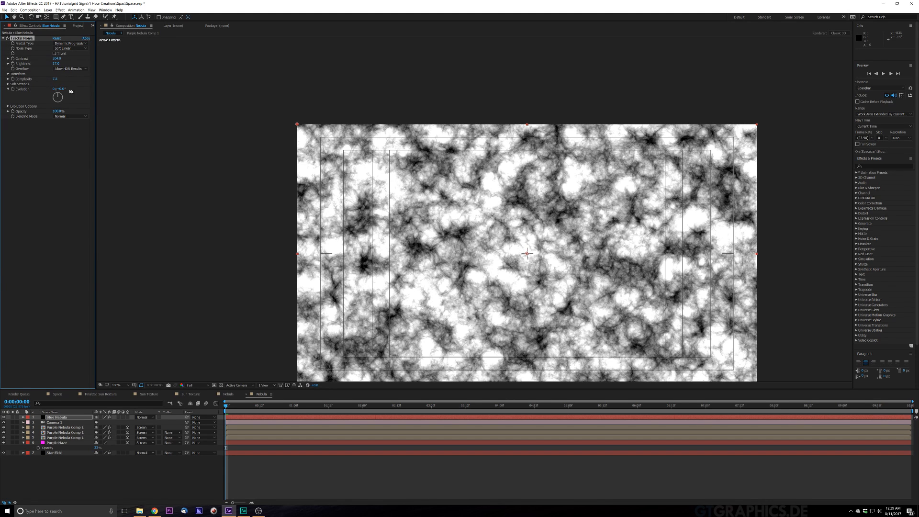
left_click_drag(57, 94, 35, 78)
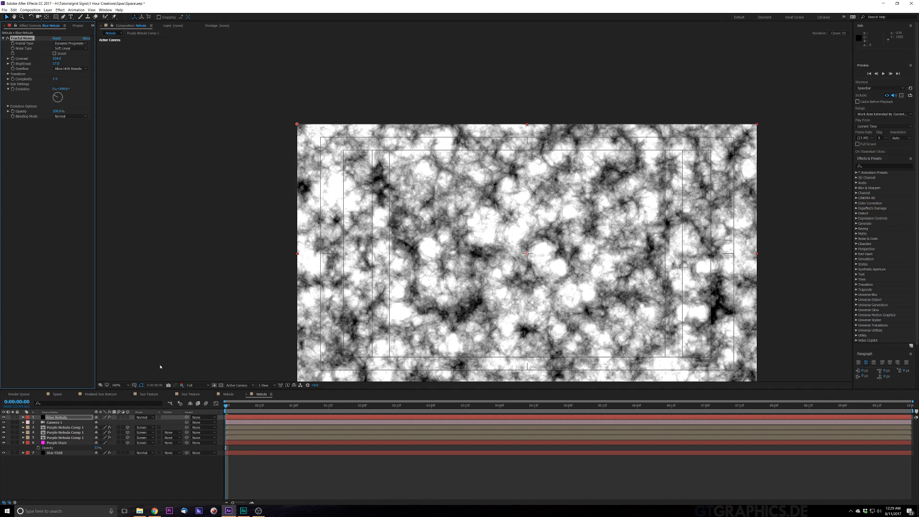
key("ctrl+space")
type("inve")
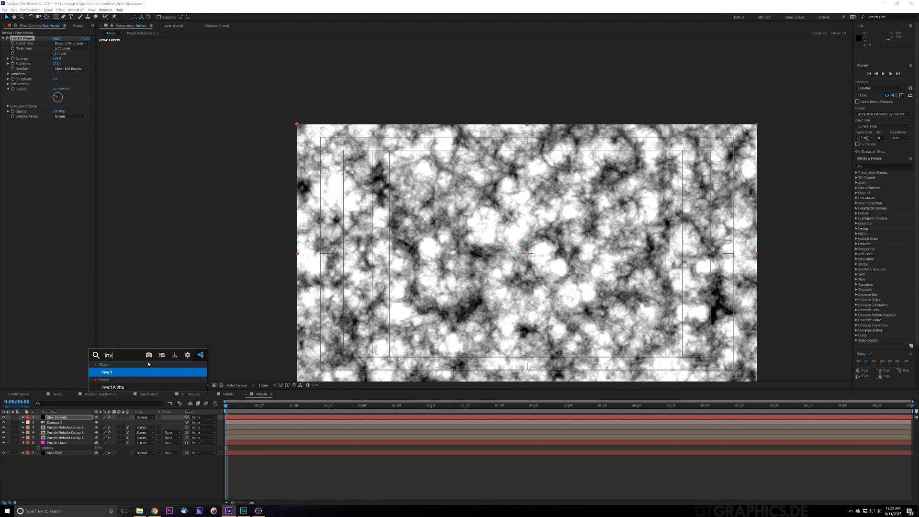
key("Return")
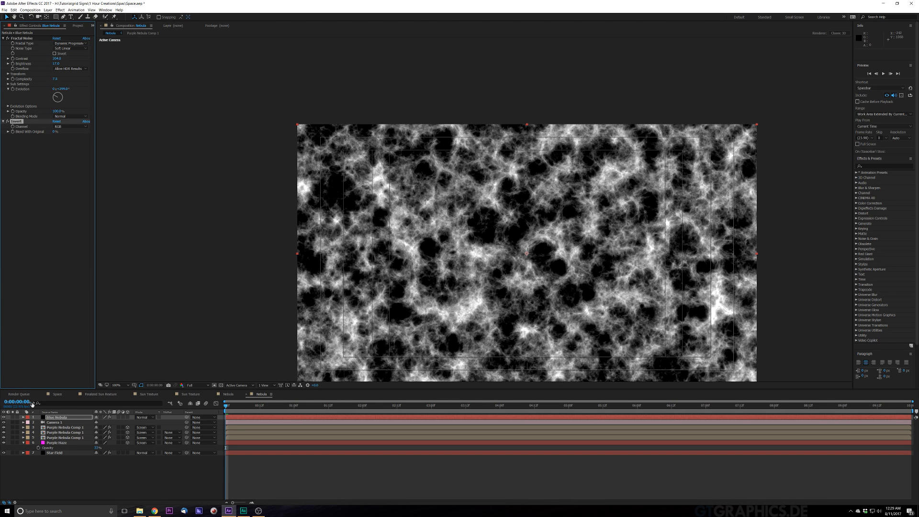
Pre-compose the Blue Nebula layer under the name Blue Nebula, moving all attributes into the new composition
right_click(53, 419)
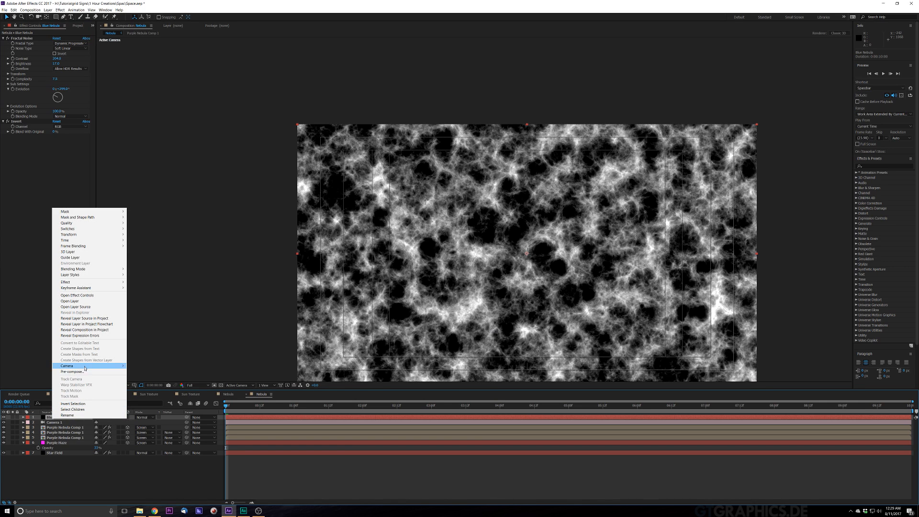
left_click(85, 373)
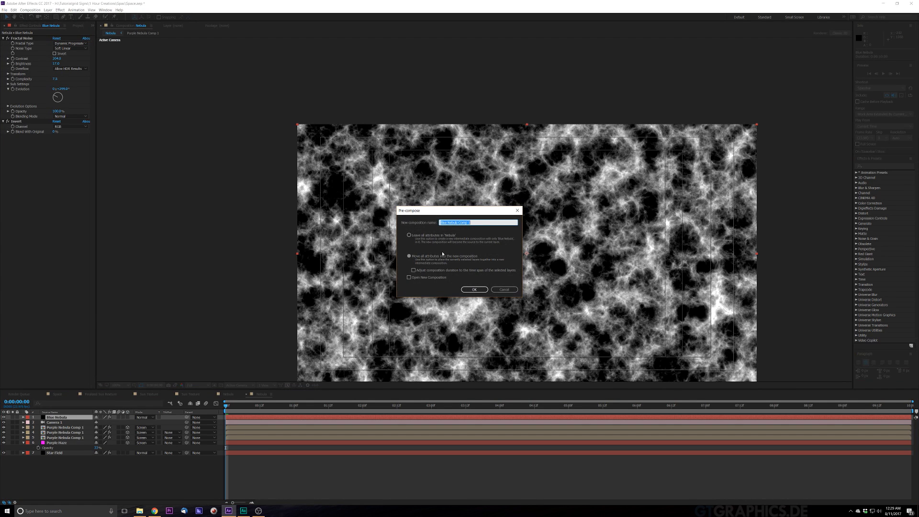
type("B")
left_click(480, 291)
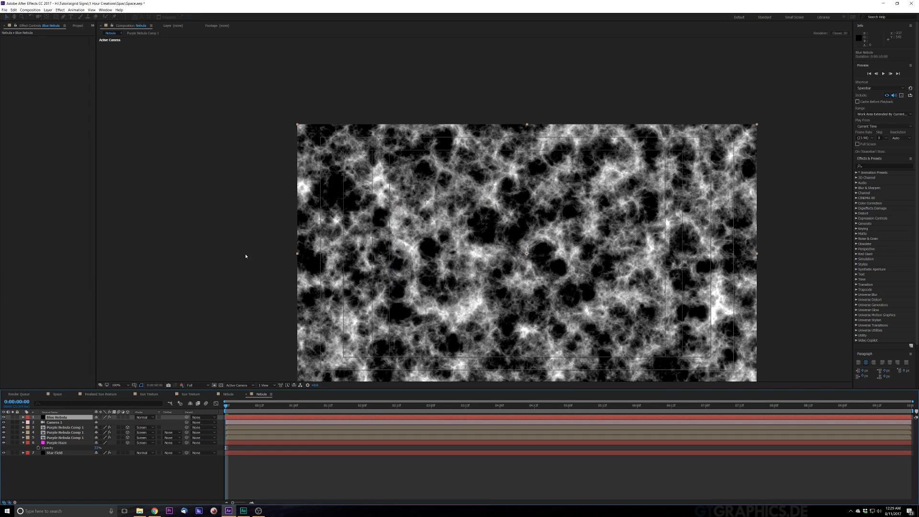
Draw a closed, curved hook-shaped mask on Blue Nebula with the Pen tool, sweeping down beside the purple nebula and back up
left_click(63, 17)
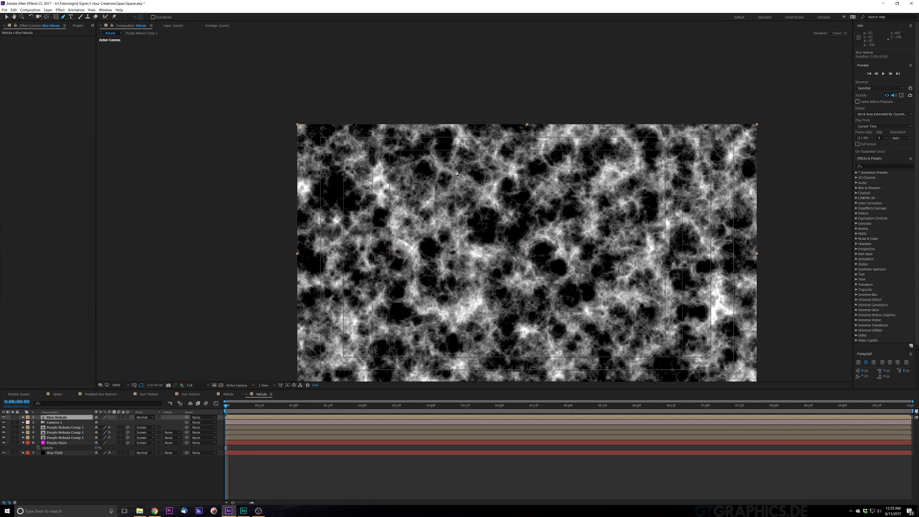
left_click(339, 182)
left_click_drag(375, 212, 397, 271)
left_click(400, 282)
left_click(405, 311)
left_click(437, 335)
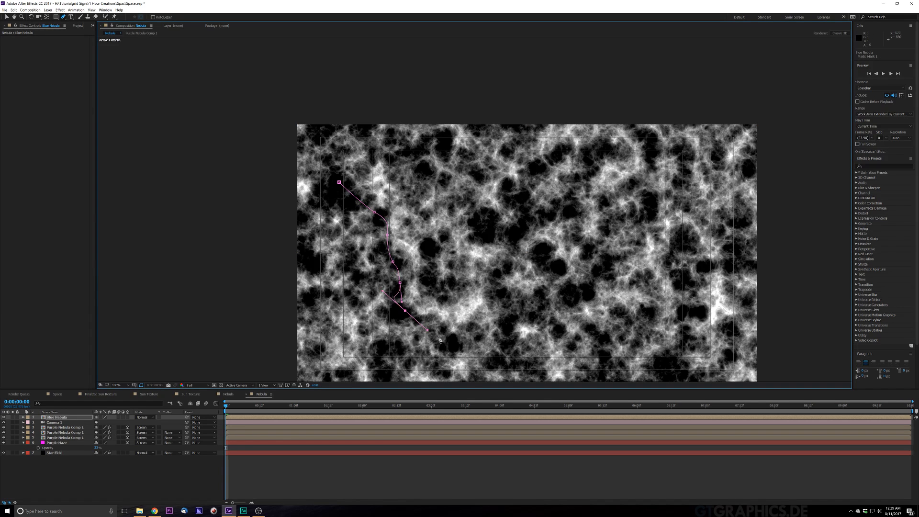
left_click(459, 344)
left_click(485, 333)
left_click(500, 302)
left_click(495, 275)
left_click(491, 225)
left_click_drag(473, 234, 463, 243)
left_click(455, 256)
left_click(440, 286)
left_click(425, 255)
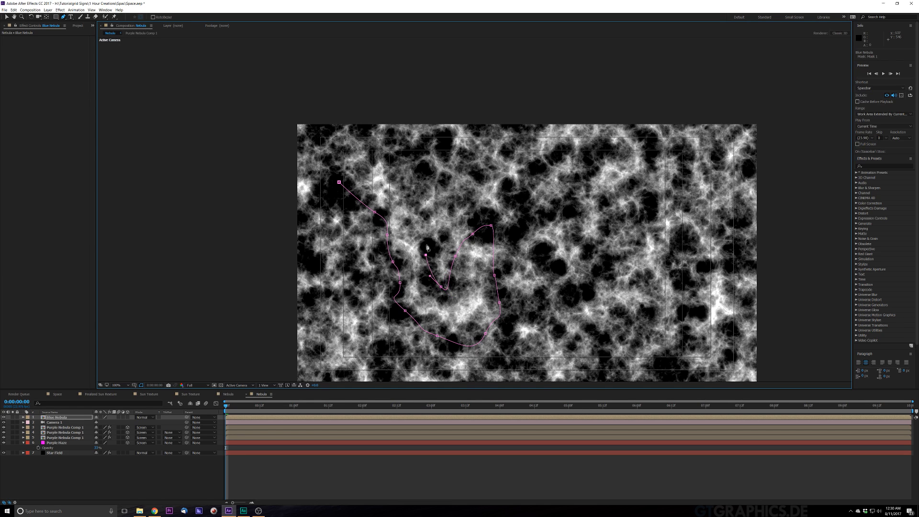
left_click(427, 228)
left_click_drag(410, 187, 402, 173)
left_click(384, 158)
left_click(342, 163)
left_click(339, 182)
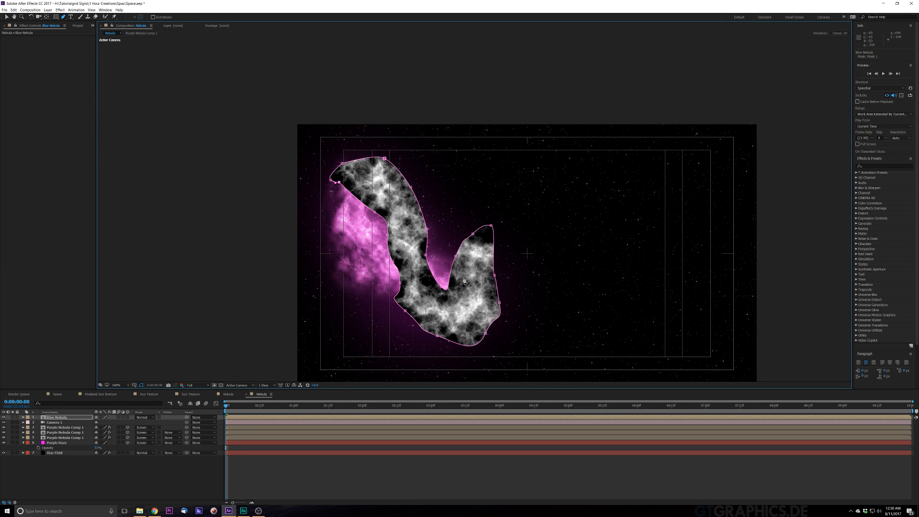
Feather the Blue Nebula mask until its edges are soft and set the layer's blending mode to Screen
key("f")
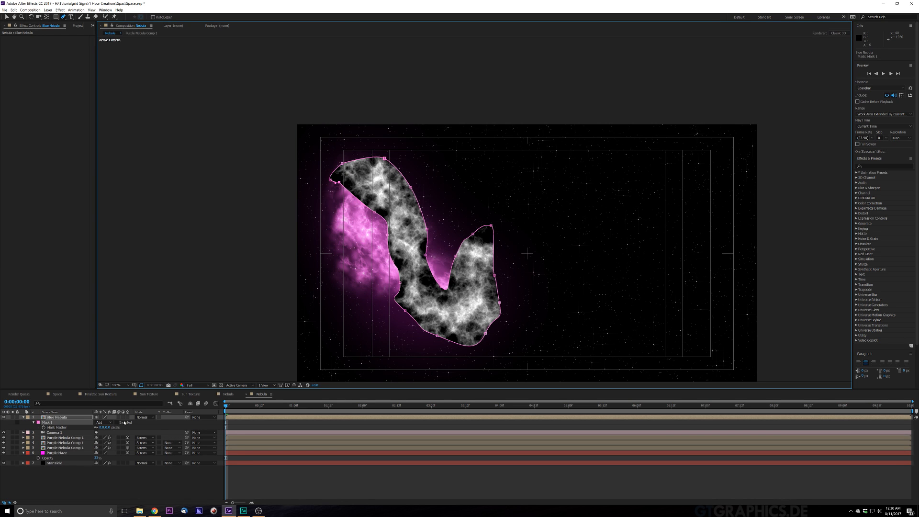
left_click_drag(107, 427, 138, 429)
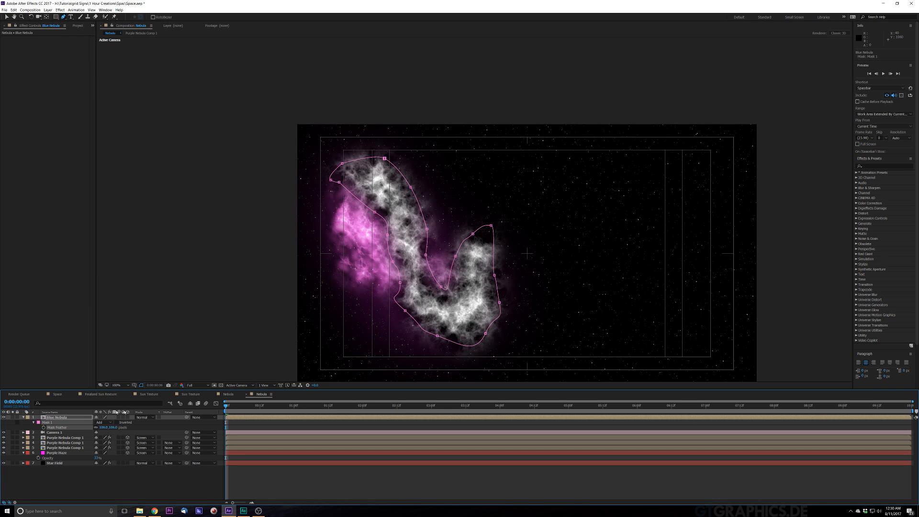
left_click(144, 417)
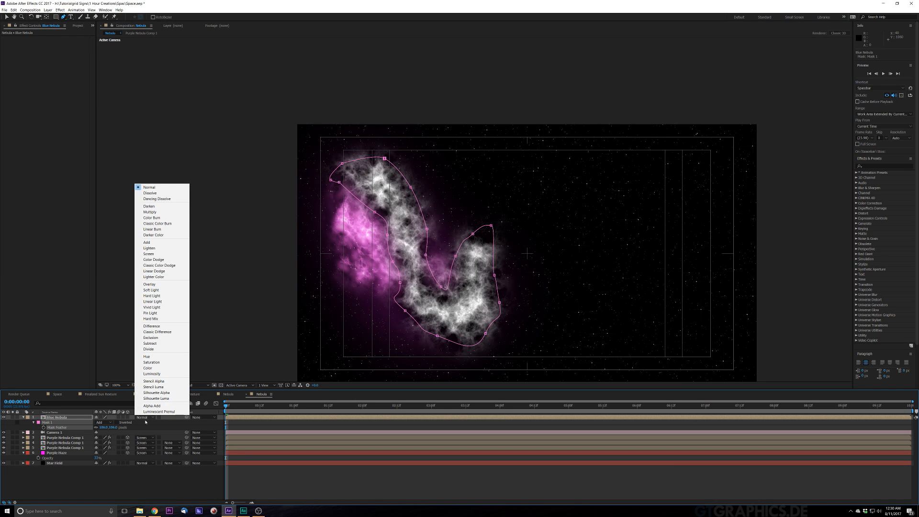
left_click(154, 255)
Move the Blue Nebula layer slightly right and up within the Nebula composition, away from the purple nebula
left_click(7, 19)
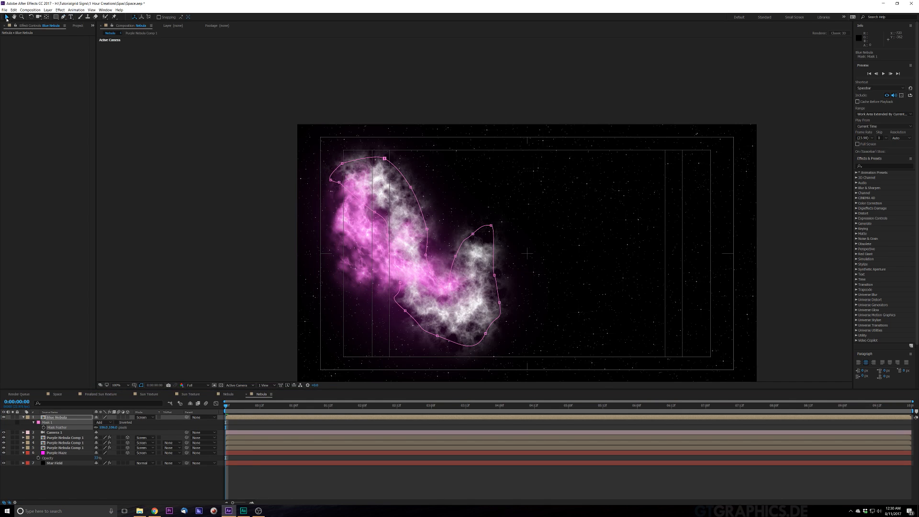
left_click_drag(484, 285, 543, 313)
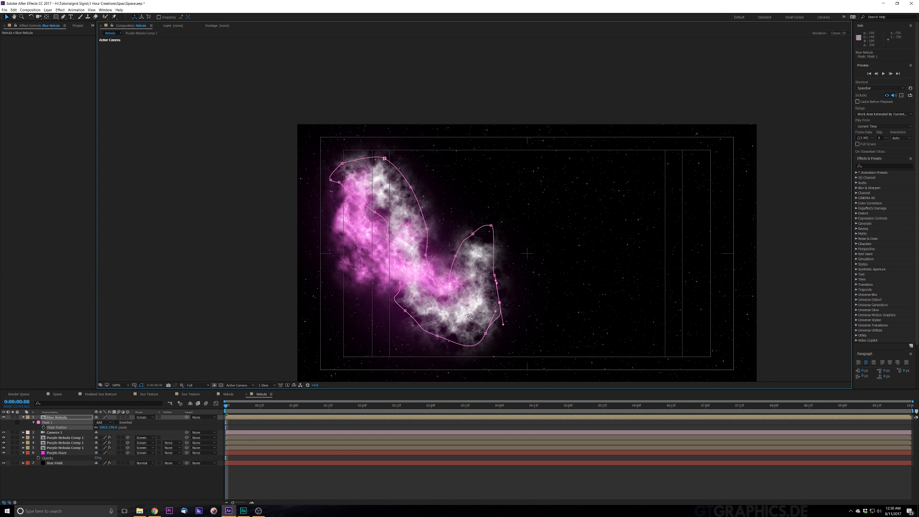
double_click(461, 307)
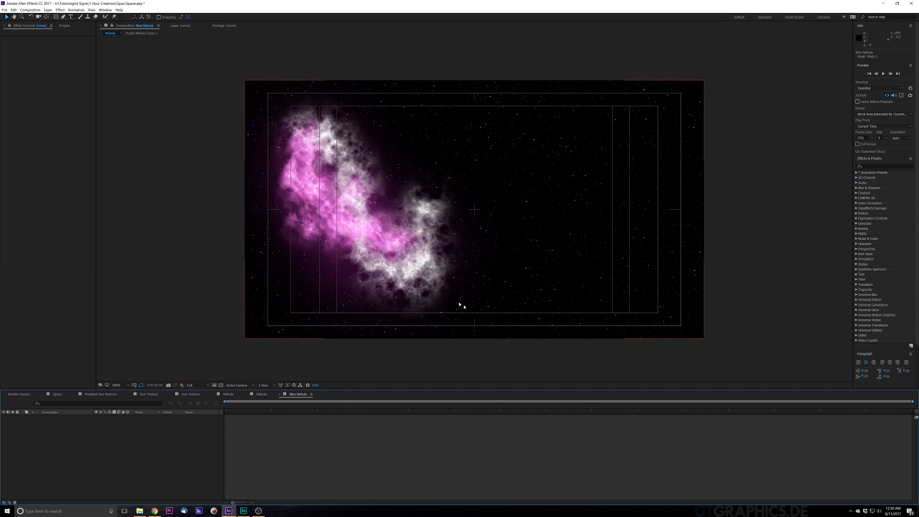
left_click(265, 396)
left_click_drag(409, 254, 451, 248)
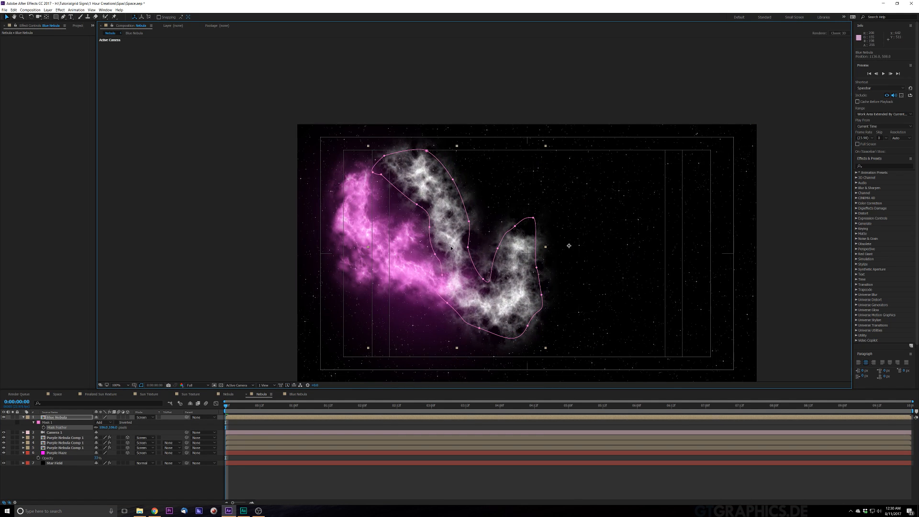
Rotate Blue Nebula about 60 degrees clockwise and reposition it so its lower curve overlaps the tail of the purple nebula
left_click(31, 17)
left_click_drag(509, 208, 574, 125)
left_click(6, 17)
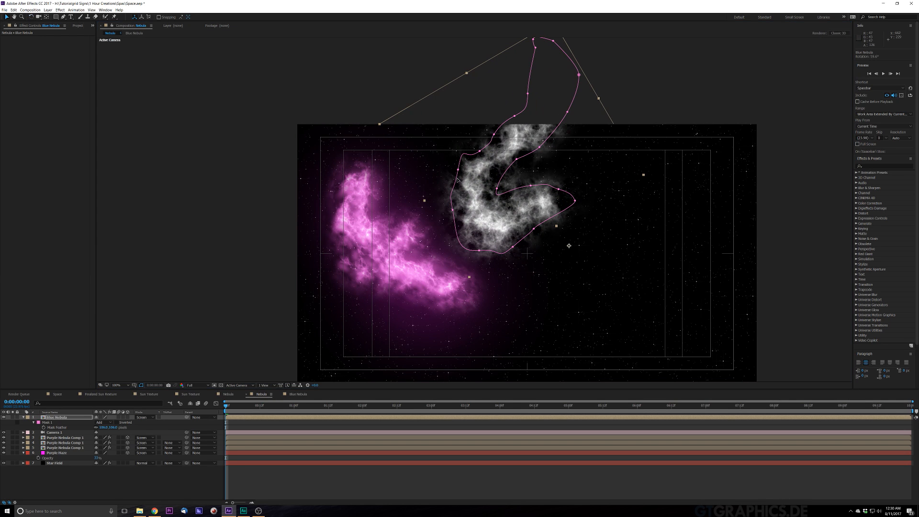
left_click_drag(495, 248, 472, 297)
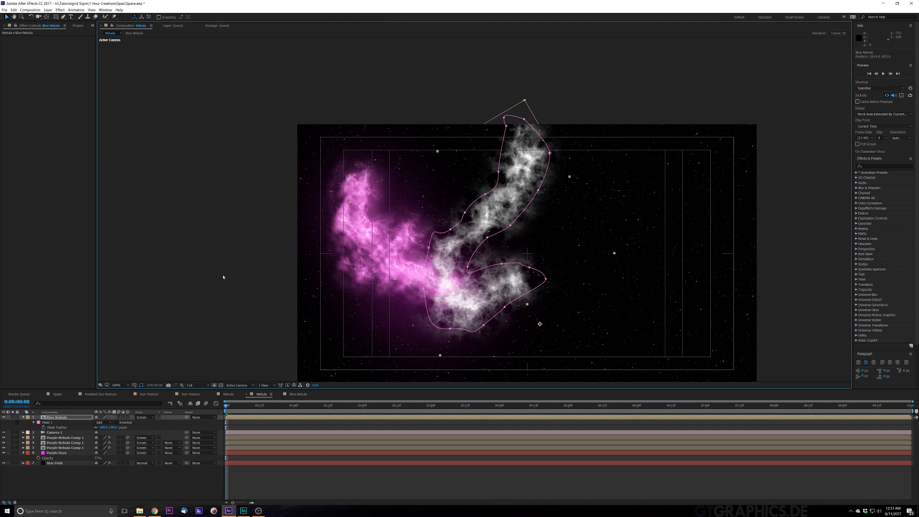
Colorize Blue Nebula with Hue/Saturation, using a blue hue of about 197 degrees, higher saturation and reduced lightness, and deselect the layer
key("ctrl+space")
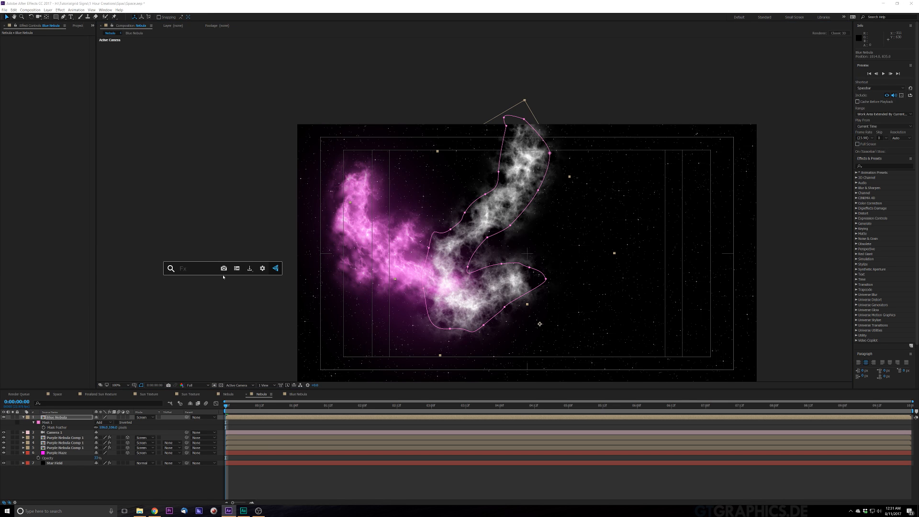
type("hue")
key("Return")
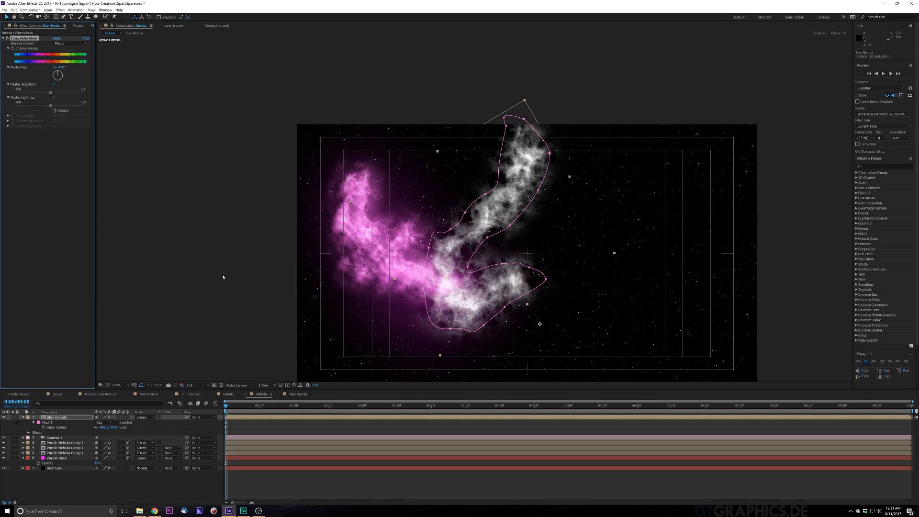
left_click(54, 111)
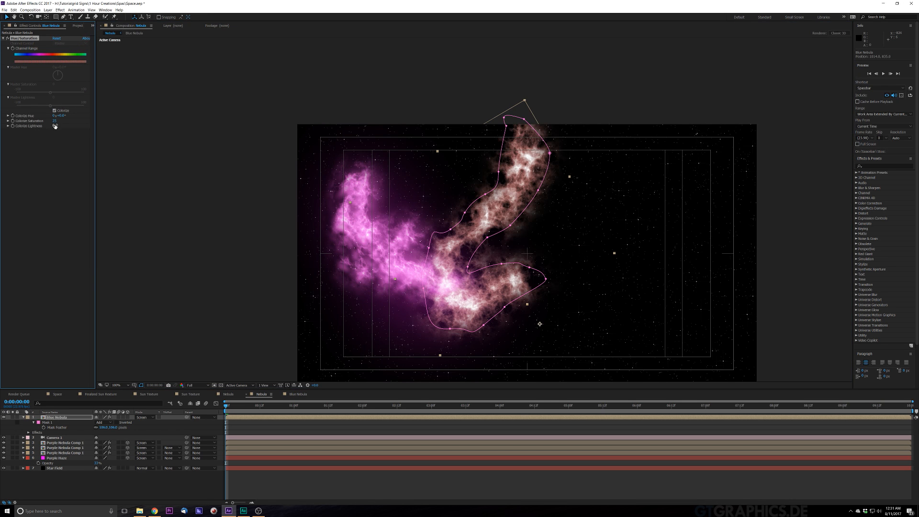
left_click_drag(54, 121, 126, 121)
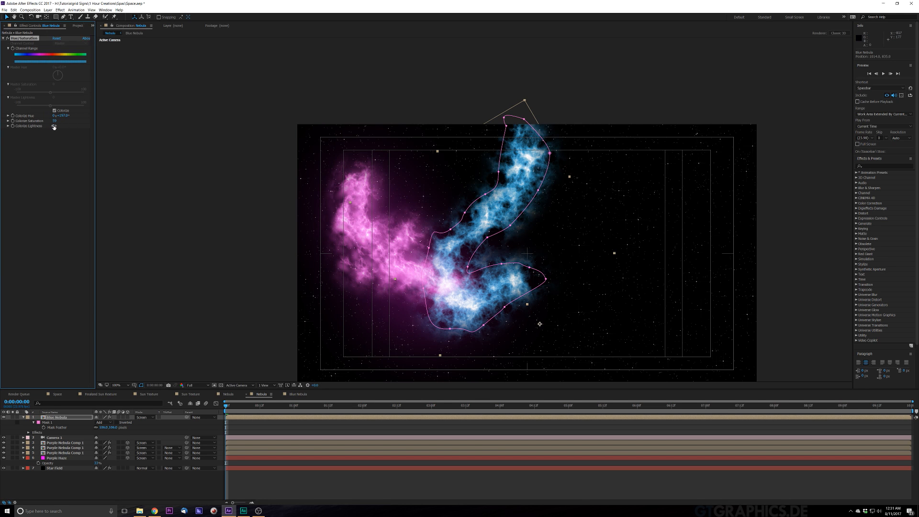
left_click_drag(52, 125, 43, 127)
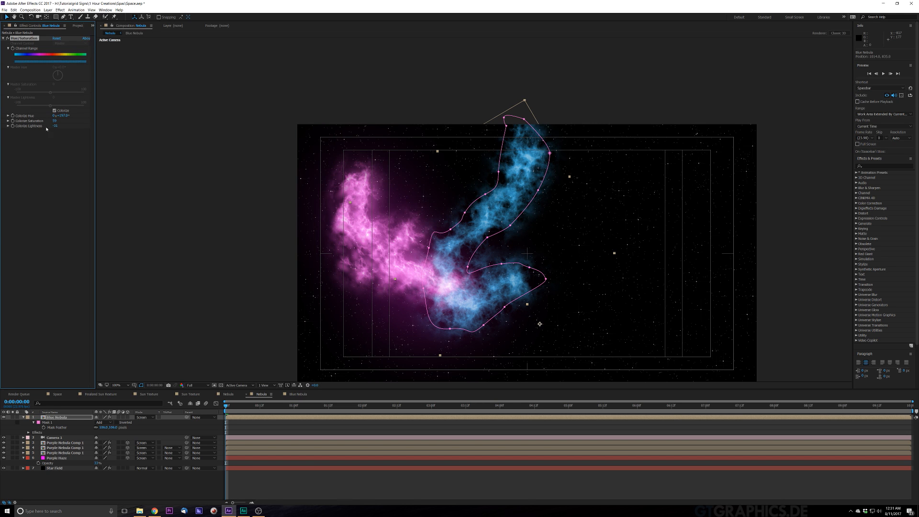
left_click(186, 244)
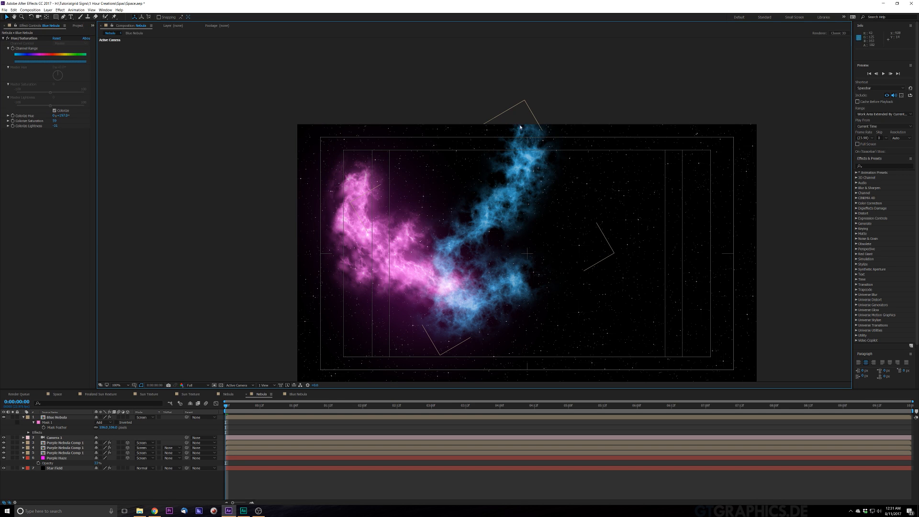
left_click(578, 245)
Apply Gaussian Blur to the Blue Nebula layer with a slight blurriness
left_click(67, 418)
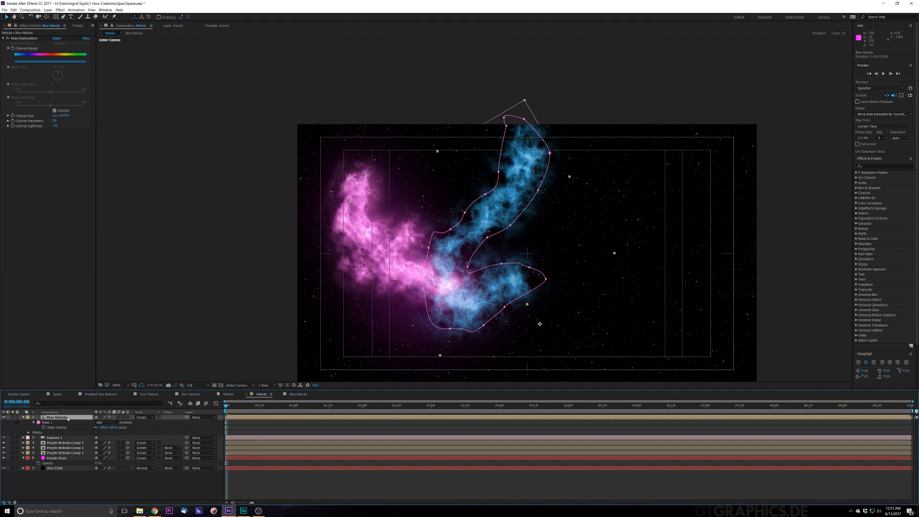
key("ctrl+space")
type("gaus")
key("Return")
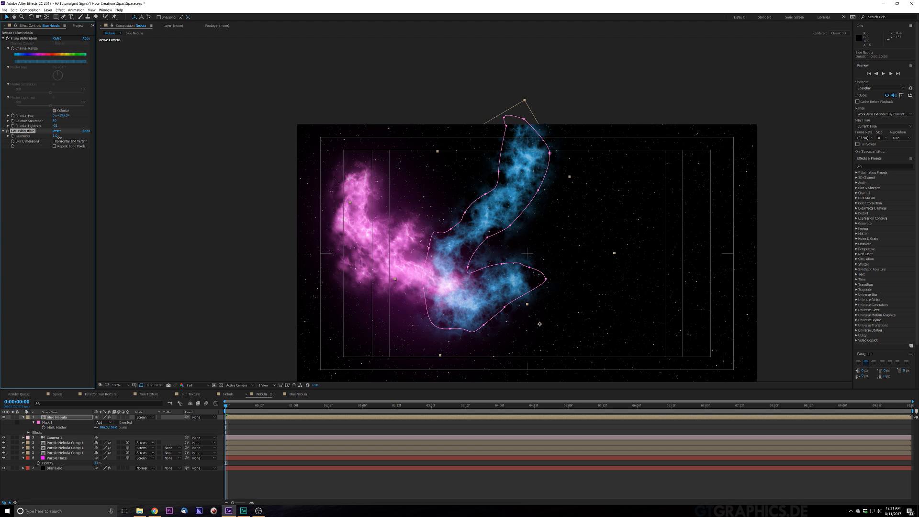
left_click_drag(62, 138, 67, 141)
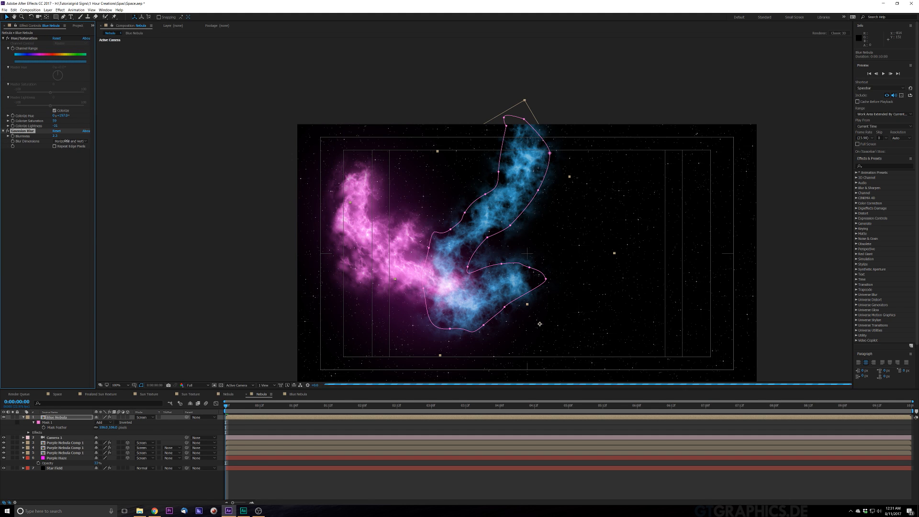
Collapse the expanded mask and effect properties of the Blue Nebula layer
left_click(67, 418)
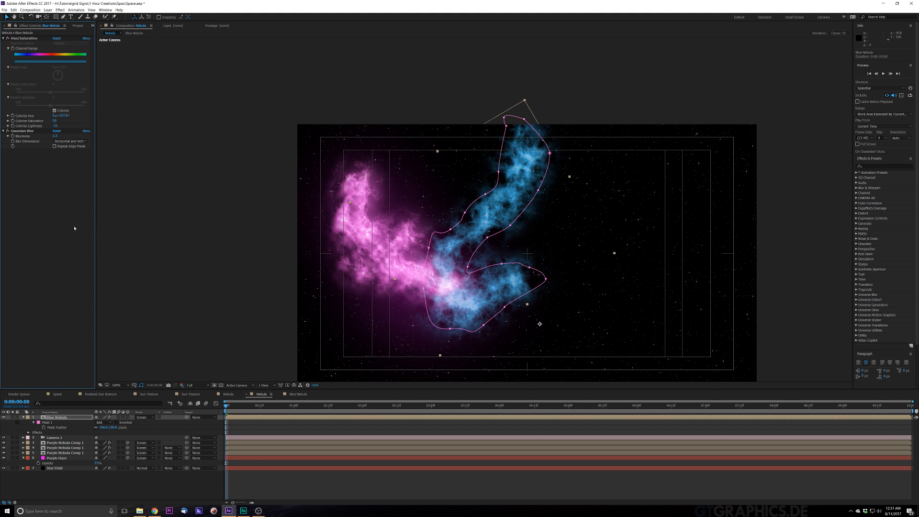
right_click(67, 419)
left_click(33, 432)
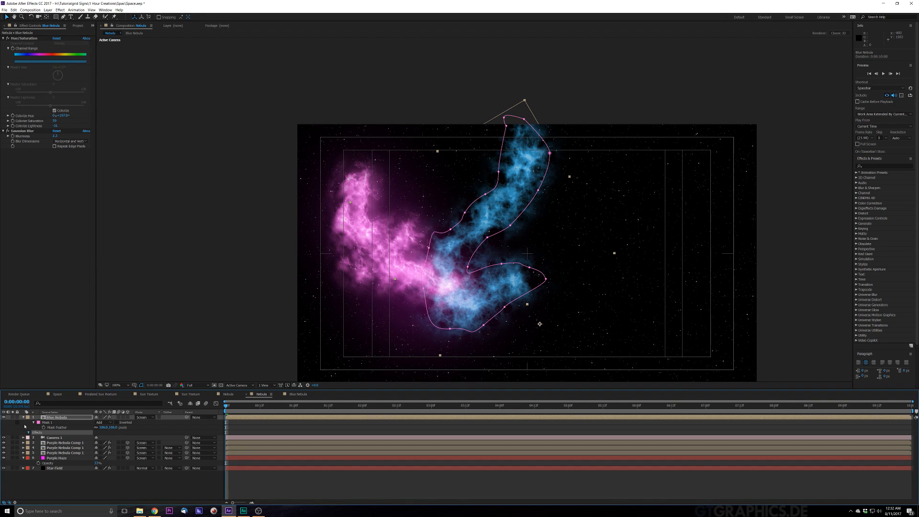
left_click(24, 418)
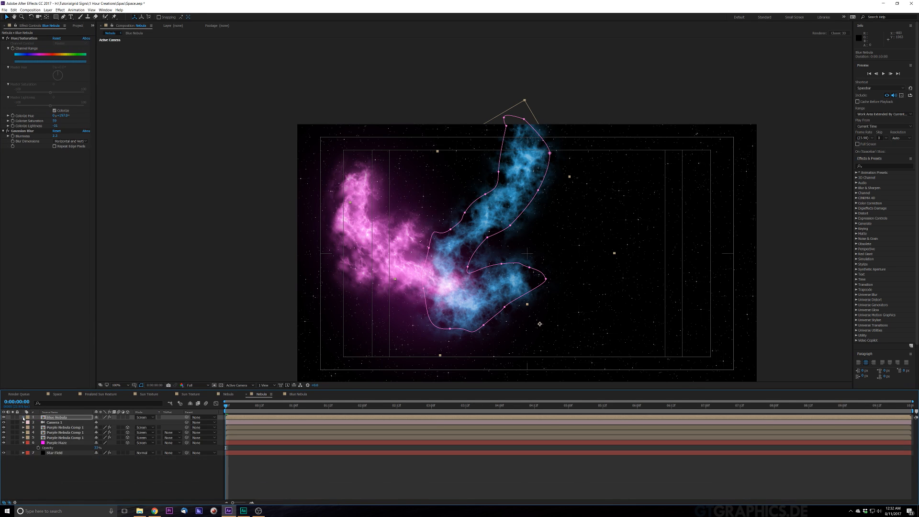
Expand the Blue Nebula layer's properties, including Transform, and make it a 3D layer
left_click(24, 417)
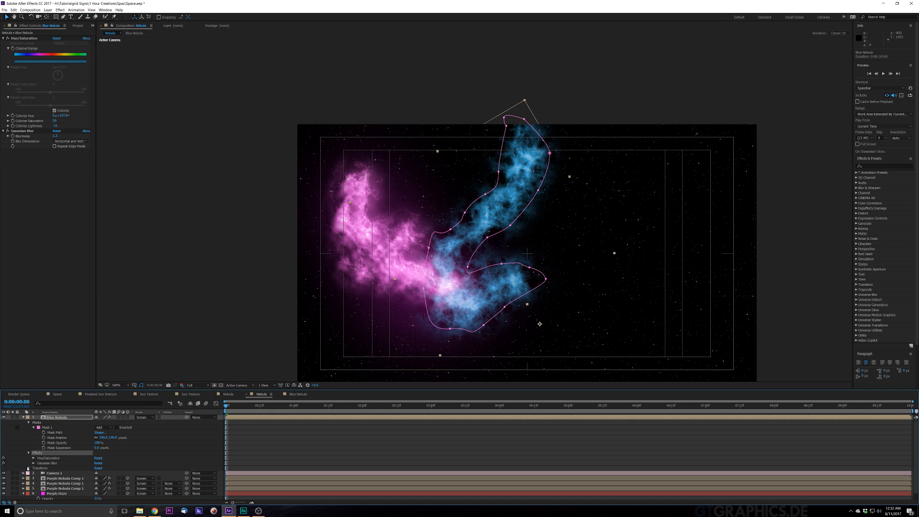
left_click(28, 468)
scroll(47, 462, "down", 2)
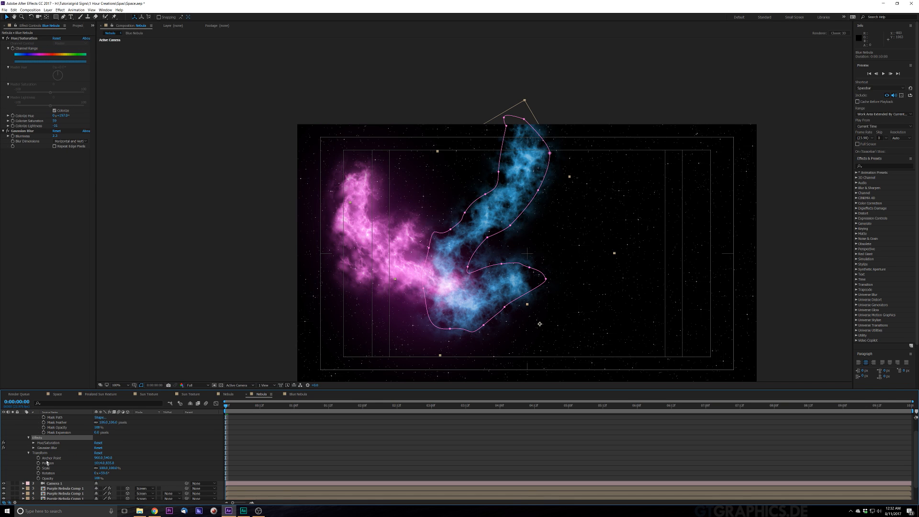
scroll(151, 458, "up", 2)
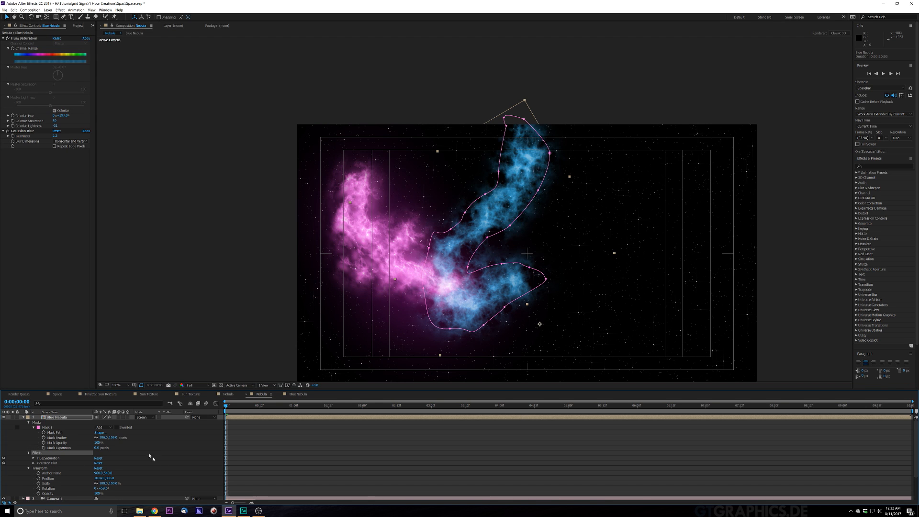
left_click(127, 417)
Turn off Accepts Lights in the Blue Nebula layer's Material Options
scroll(100, 479, "down", 4)
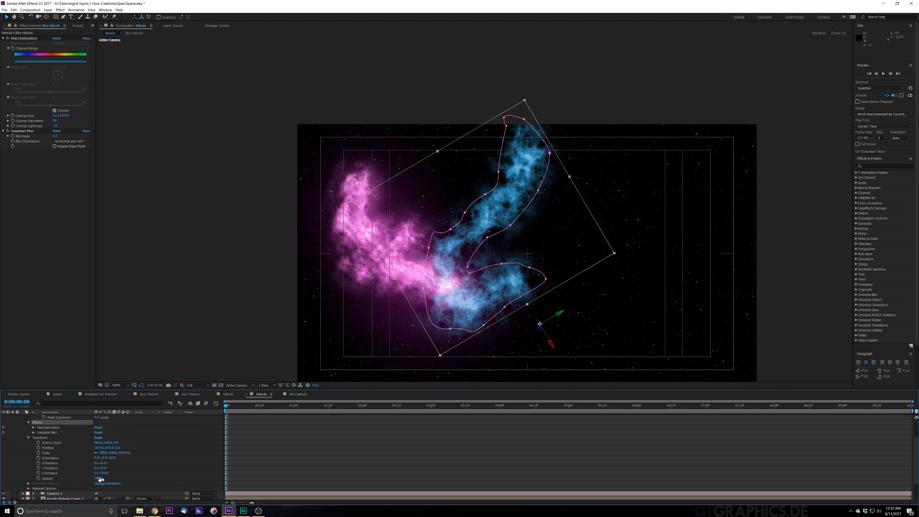
left_click(28, 489)
scroll(53, 458, "down", 6)
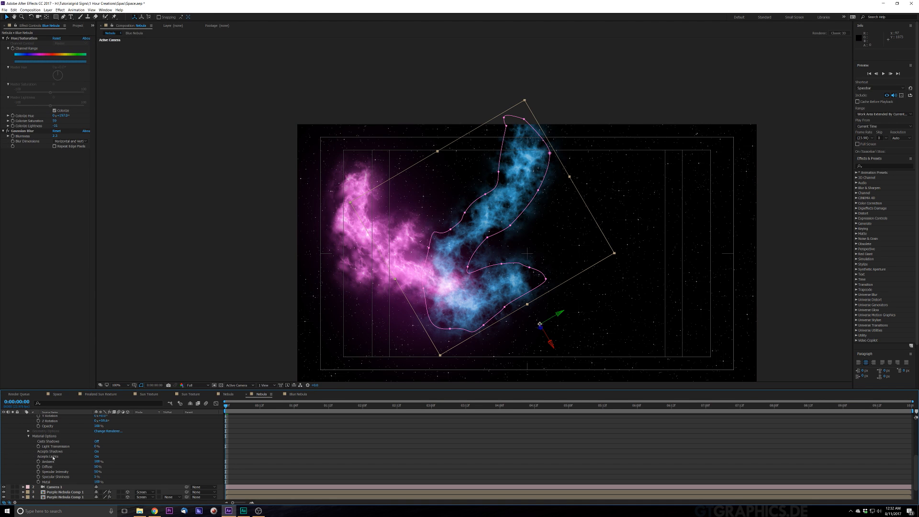
left_click(97, 457)
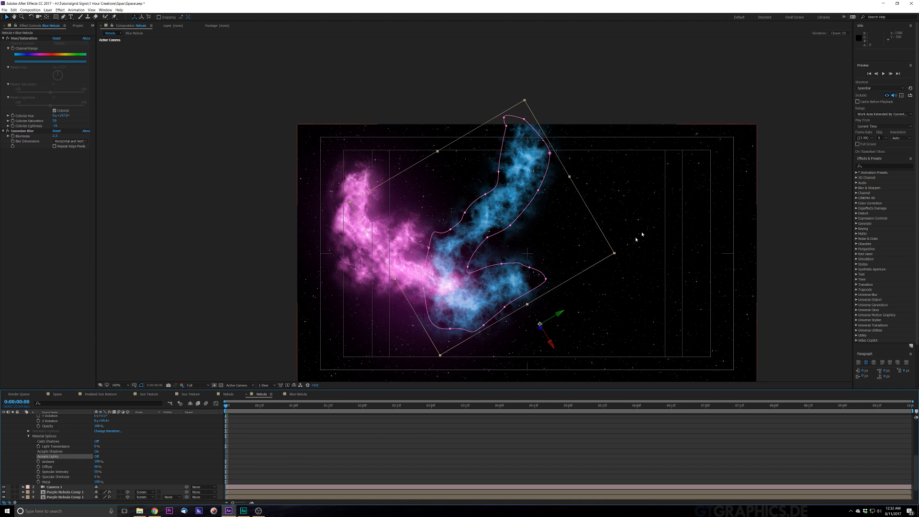
key("period")
key("period")
key("period")
key("period")
key("comma")
key("comma")
key("comma")
key("comma")
Collapse the Blue Nebula layer's properties and duplicate the layer
scroll(147, 471, "up", 10)
left_click(24, 418)
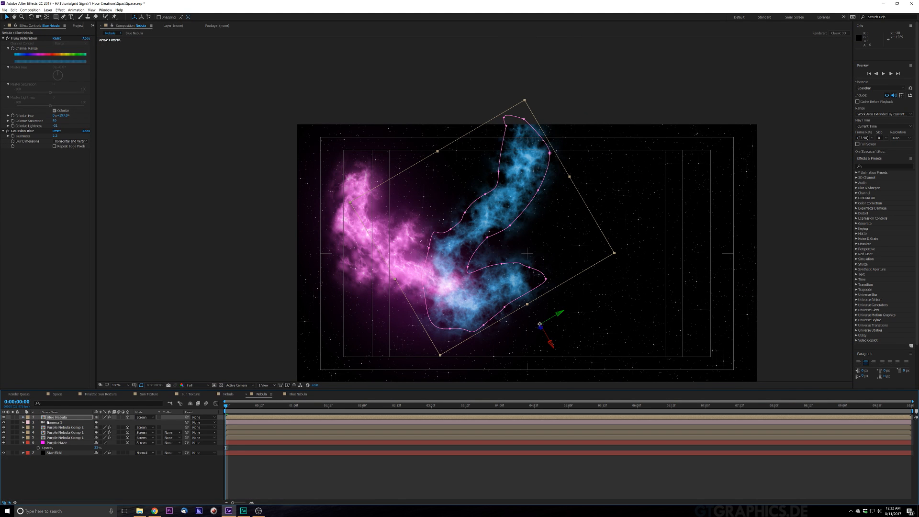
left_click(61, 419)
key("ctrl+d")
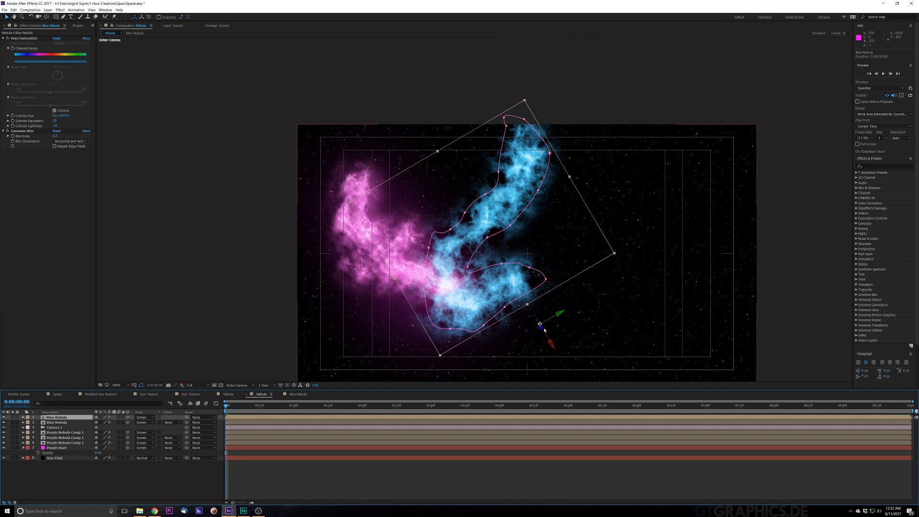
Enlarge the Blue Nebula copy and reposition it so it extends slightly beyond the original blue nebula
left_click_drag(541, 330, 508, 292)
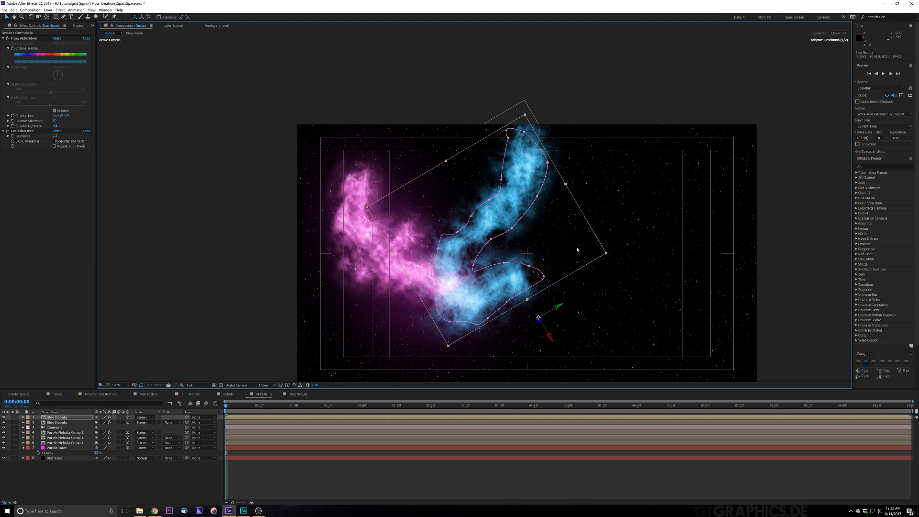
left_click_drag(606, 254, 611, 216)
left_click_drag(547, 228, 558, 251)
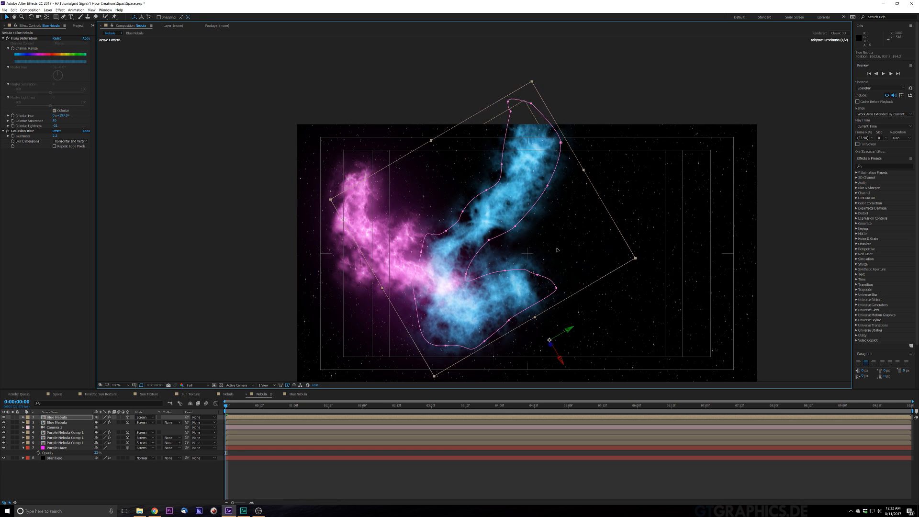
left_click_drag(636, 259, 639, 231)
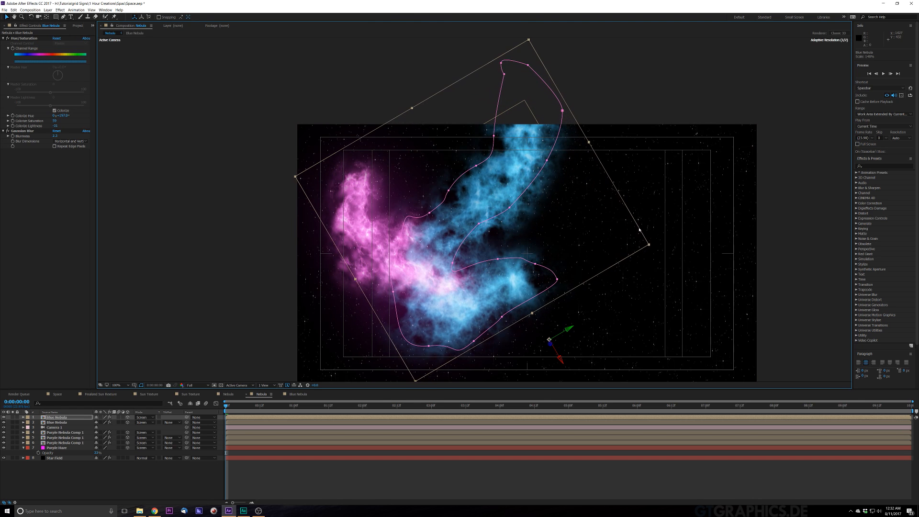
left_click_drag(555, 228, 570, 236)
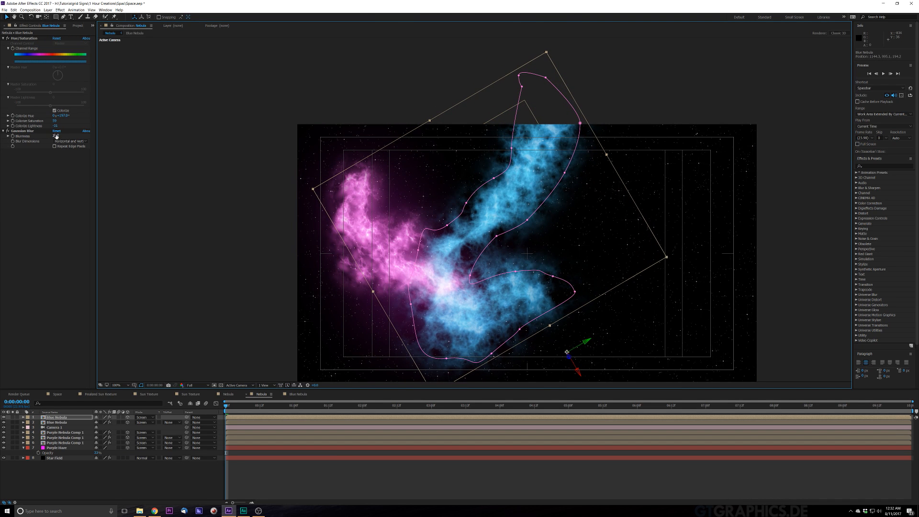
Set the enlarged Blue Nebula copy's Gaussian Blur blurriness to about 39 and push the layer farther back in depth
left_click_drag(56, 136, 144, 116)
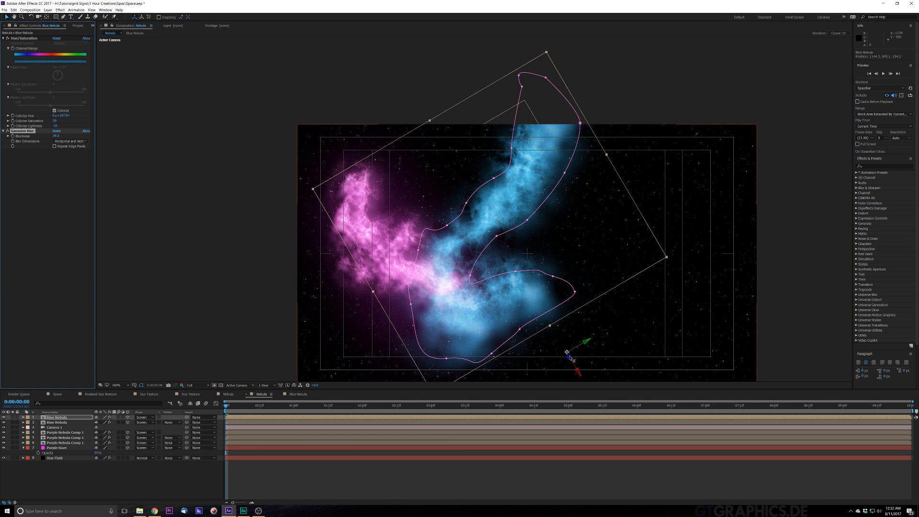
left_click_drag(568, 356, 558, 279)
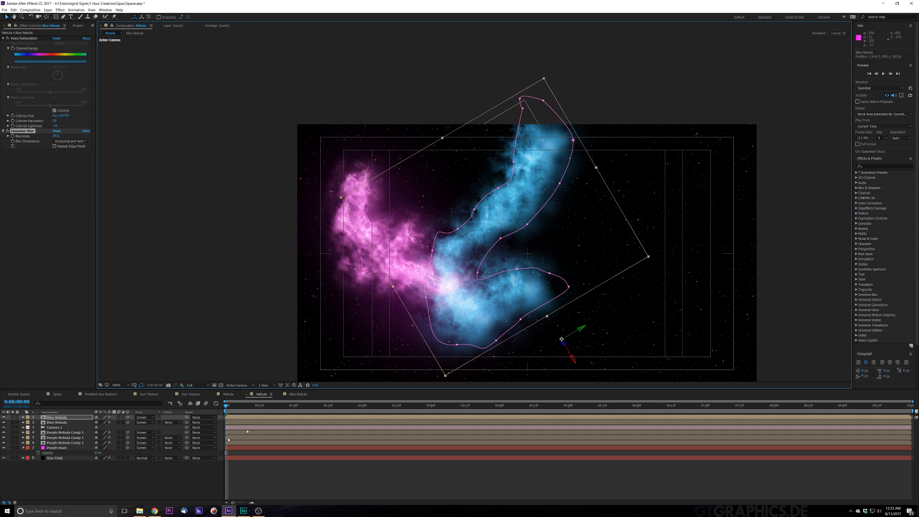
Lower the opacity of the blurred top Blue Nebula copy so it forms a faint glow, and deselect it
key("t")
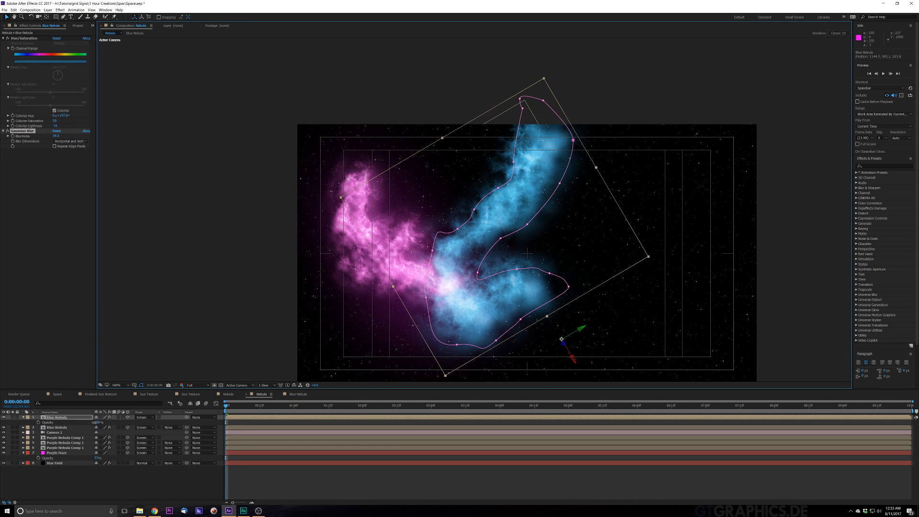
left_click_drag(95, 422, 80, 424)
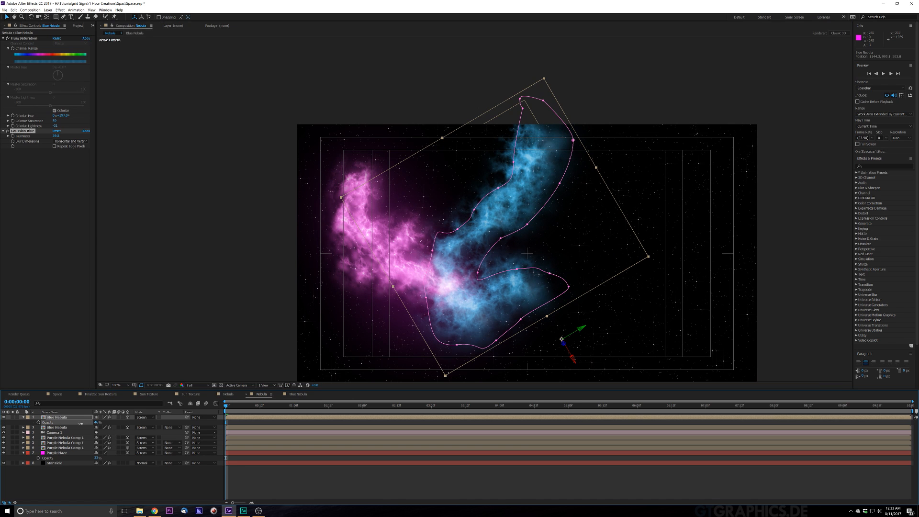
left_click(78, 445)
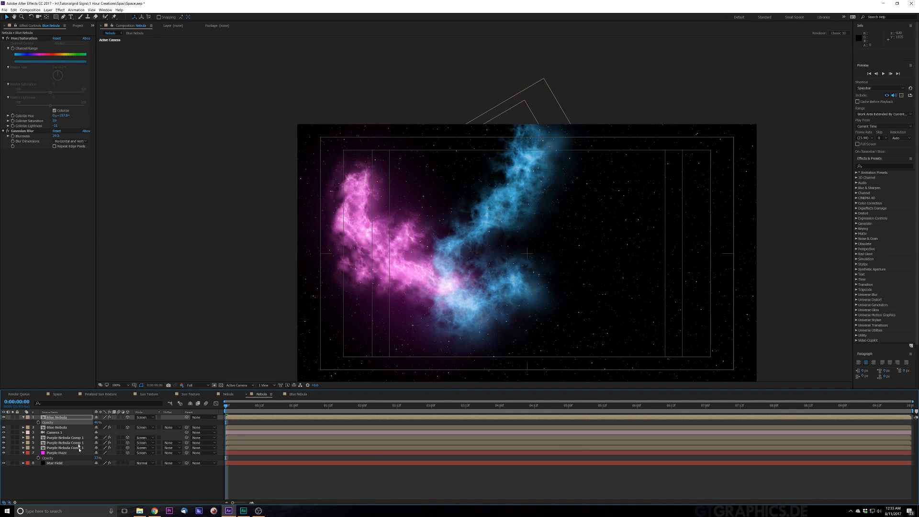
Duplicate the sharp original Blue Nebula layer and bring the copy forward in depth, closer to the camera
left_click(71, 427)
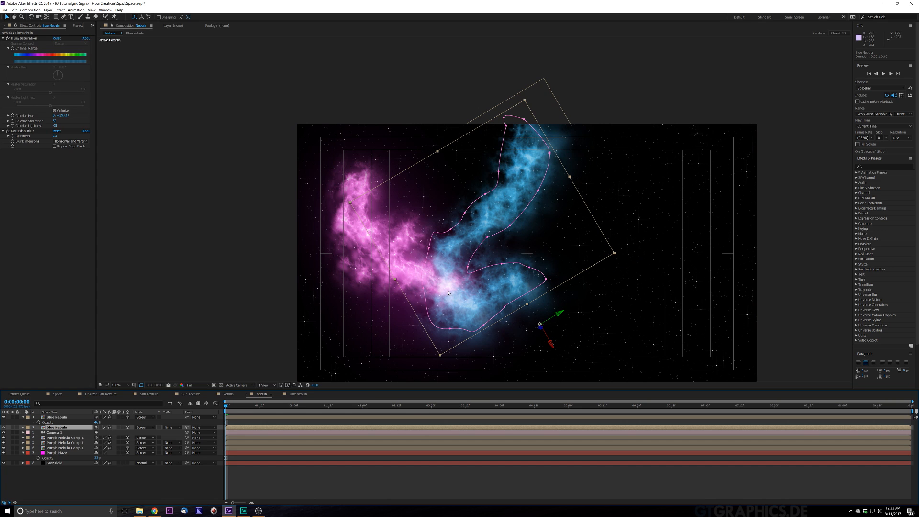
key("ctrl+d")
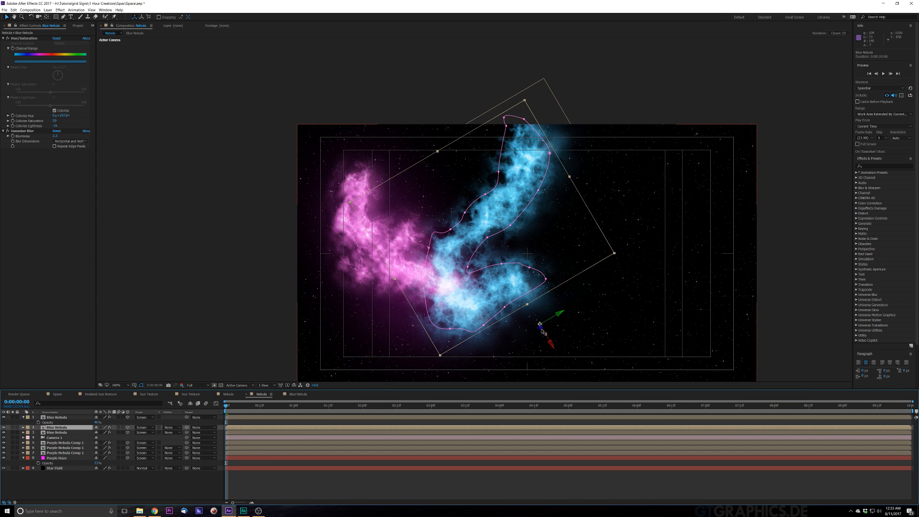
left_click_drag(541, 330, 114, 169)
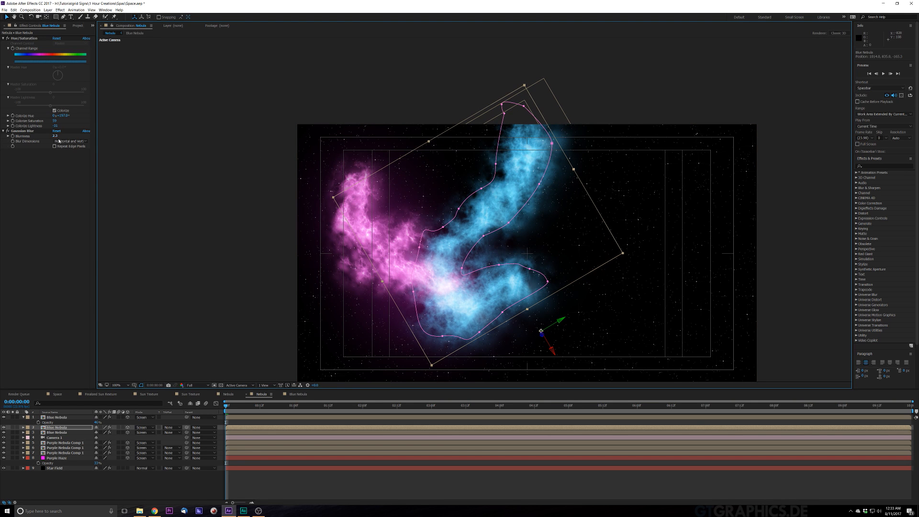
Raise the new Blue Nebula copy's blurriness to about 19, then shrink and place it where the blue and purple nebulas meet
left_click_drag(56, 137, 72, 137)
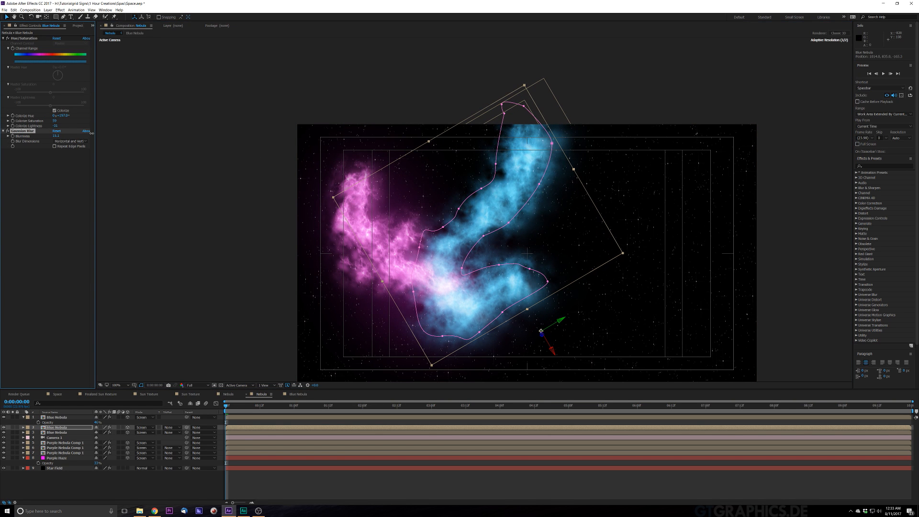
left_click_drag(105, 133, 106, 133)
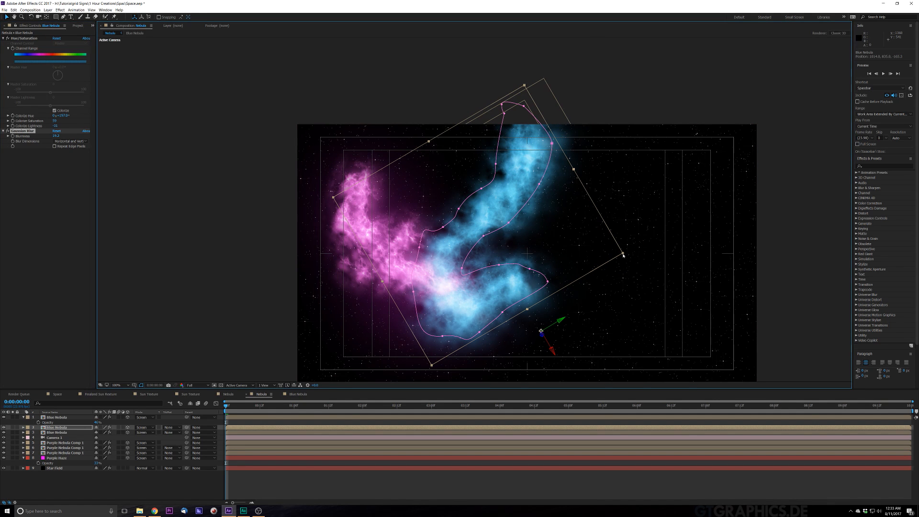
left_click_drag(622, 256, 497, 274)
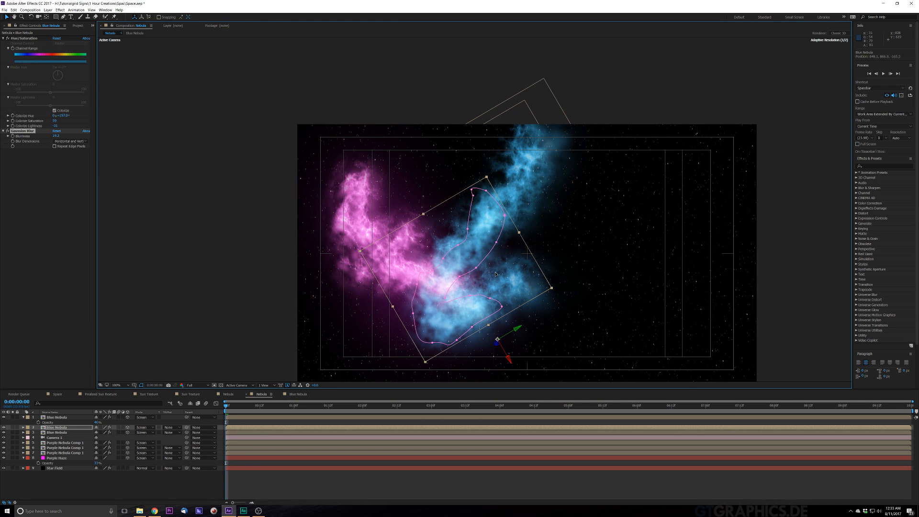
left_click_drag(552, 288, 550, 289)
left_click_drag(492, 285, 493, 267)
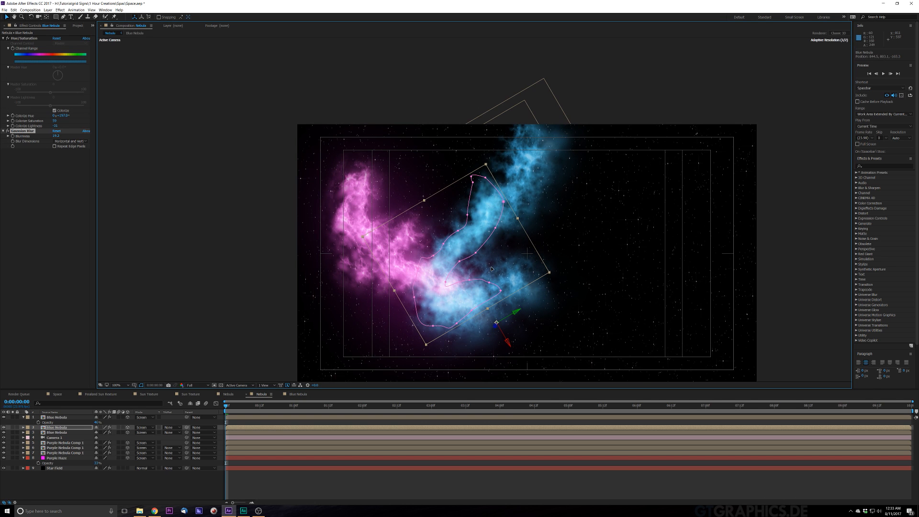
Orbit the camera slightly to check the depth of the nebula layers and undo the orbit
left_click(677, 254)
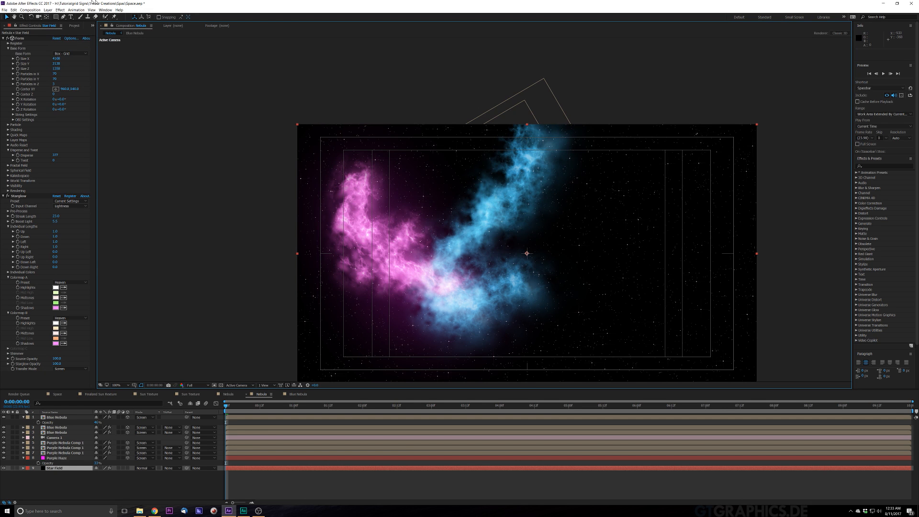
left_click(39, 17)
mouse_move(558, 240)
left_mouse_down()
mouse_move(567, 240)
mouse_move(552, 238)
left_mouse_up()
left_click(7, 16)
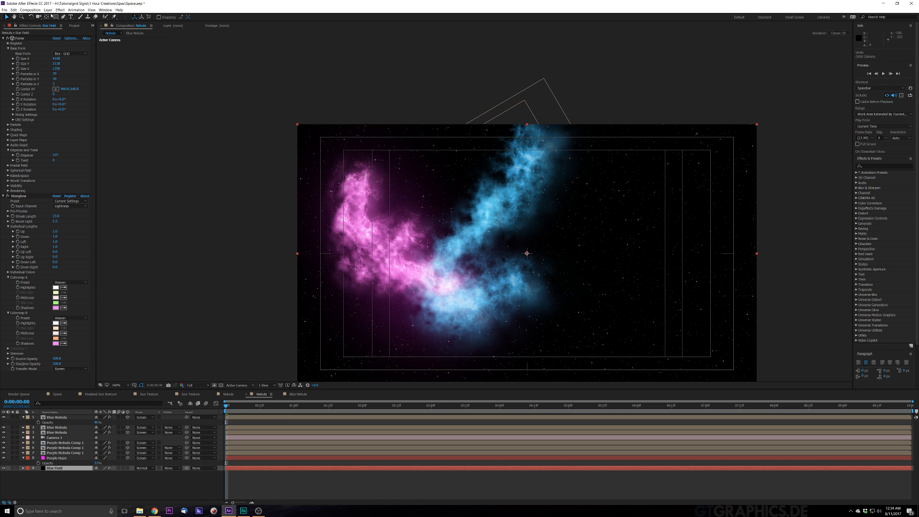
Create a black solid named "Black Clouds" and move it to the top of the layer stack
left_click(48, 10)
mouse_move(60, 10)
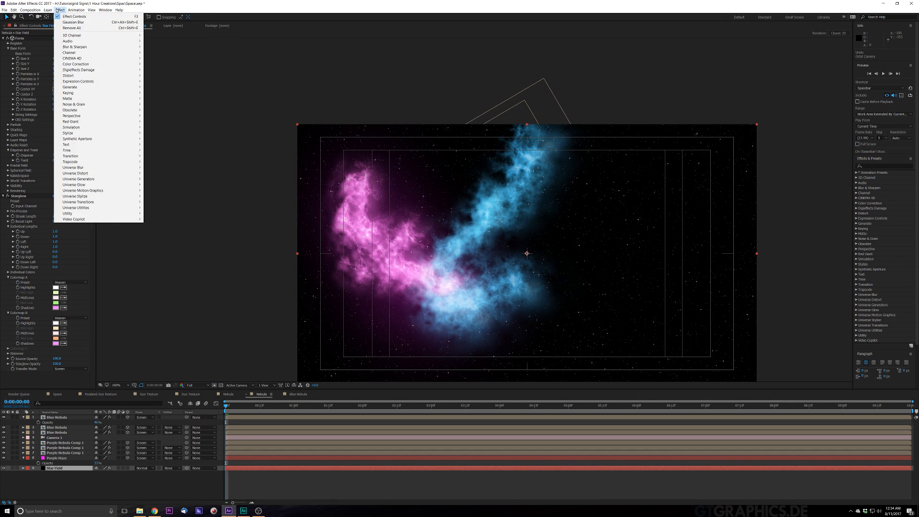
left_click(177, 22)
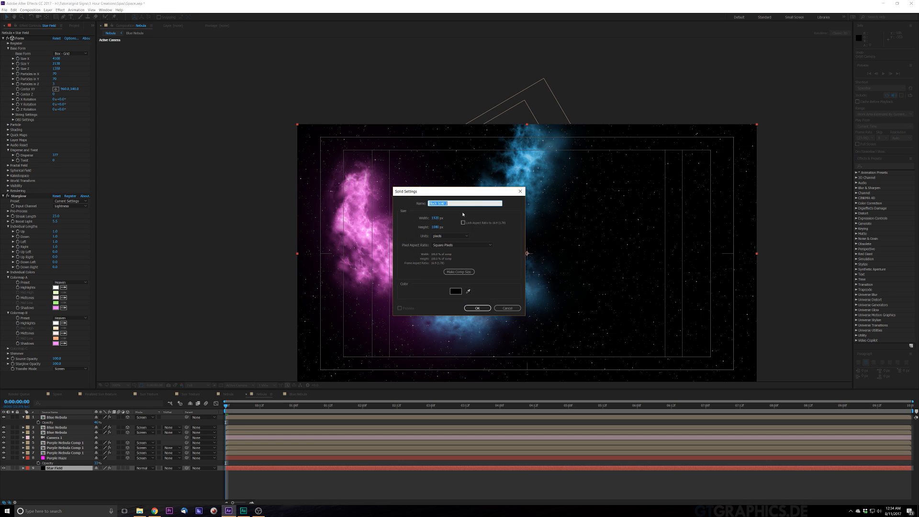
type("Black Clouds")
key("Return")
left_click_drag(58, 467, 72, 419)
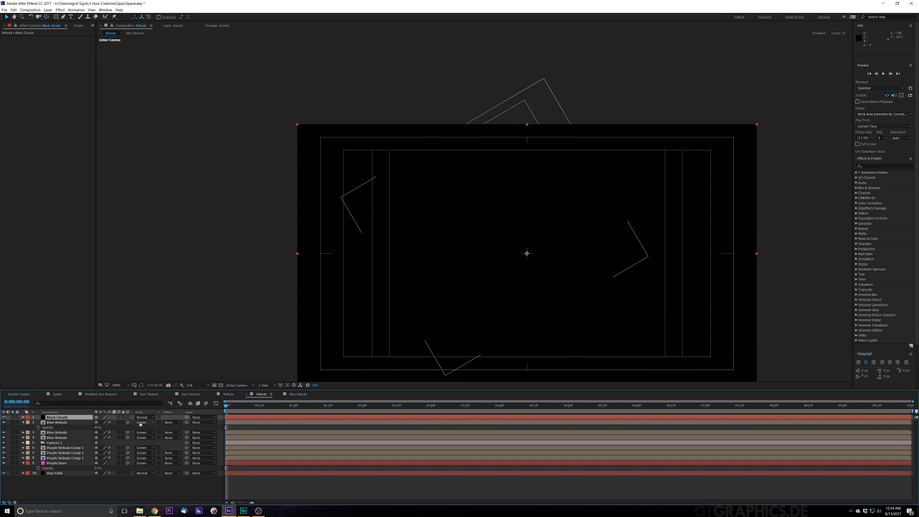
Make the Black Clouds layer 3D and turn off Accepts Lights in its Material Options
left_click(23, 417)
left_click(29, 432)
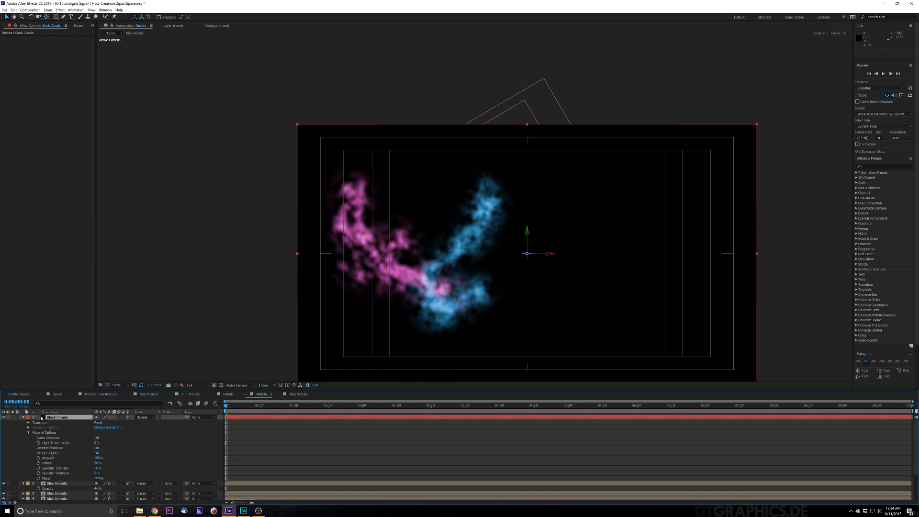
left_click(96, 453)
Search the effects for "tu" and apply Turbulent Displace to the Black Clouds layer
key("ctrl+space")
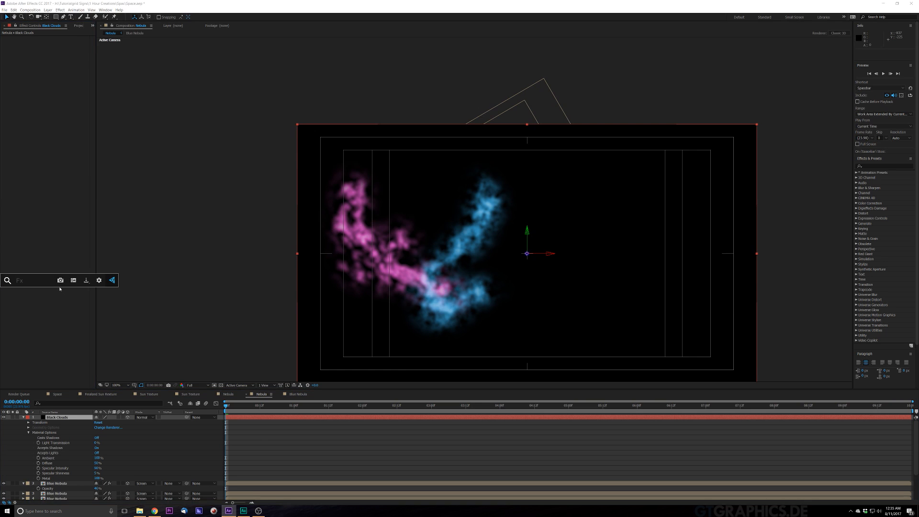
type("tu")
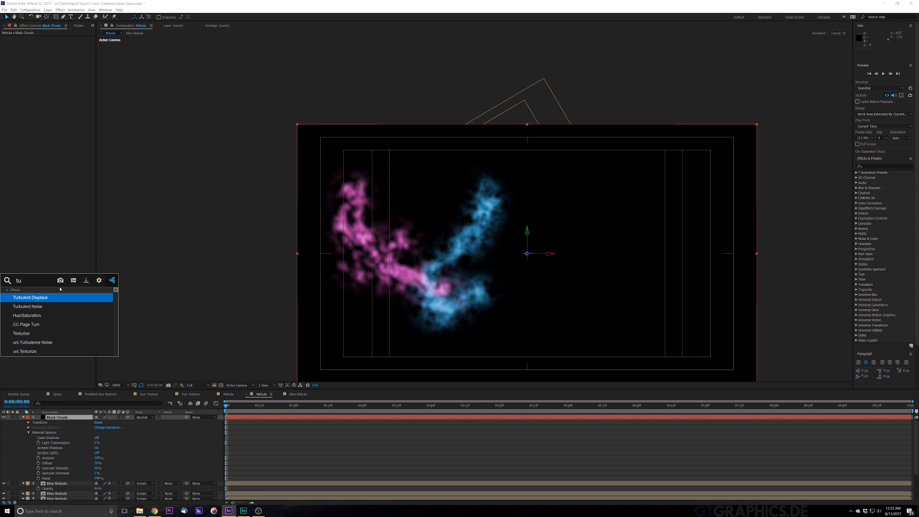
left_click(44, 298)
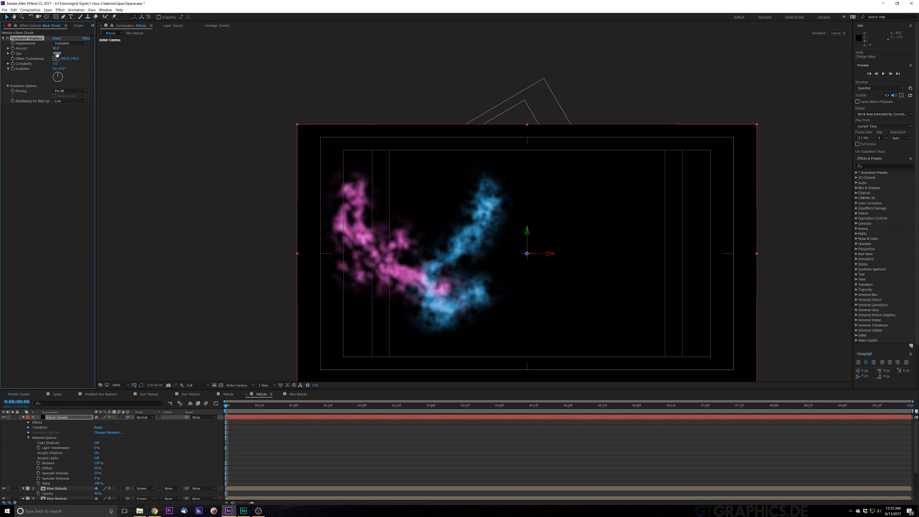
Raise Turbulent Displace's Amount above 1000, its Size to about 120 and its Complexity to 10 to form ragged black clouds
left_click_drag(56, 49, 83, 53)
left_click_drag(353, 99, 536, 322)
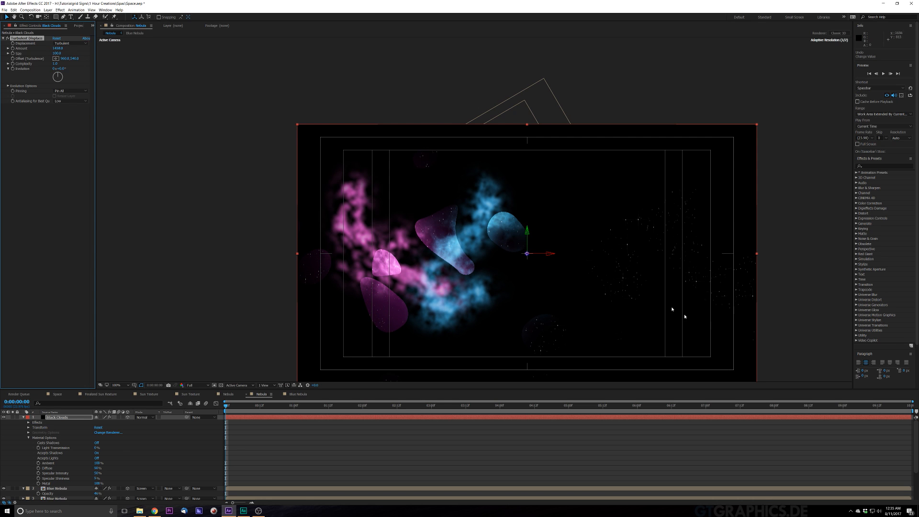
left_click_drag(59, 51, 80, 76)
left_click_drag(58, 48, 144, 51)
left_click_drag(172, 50, 287, 78)
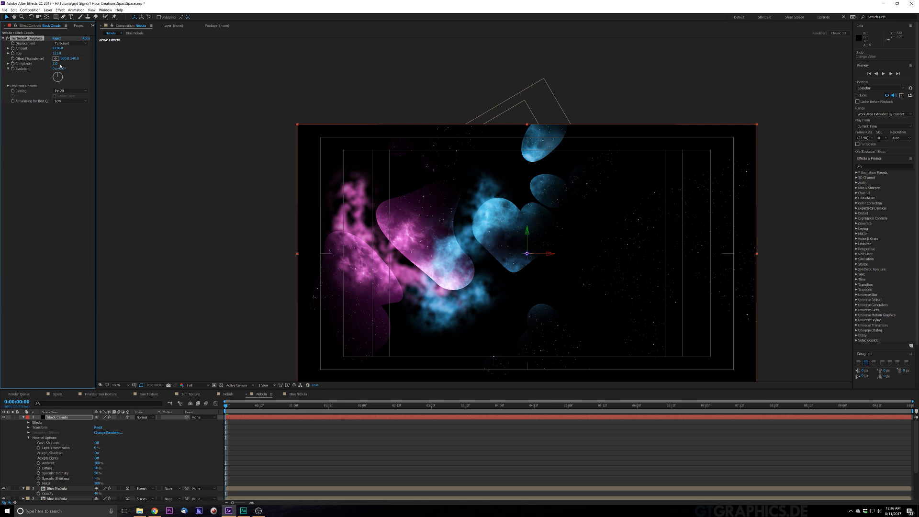
left_click_drag(61, 63, 244, 83)
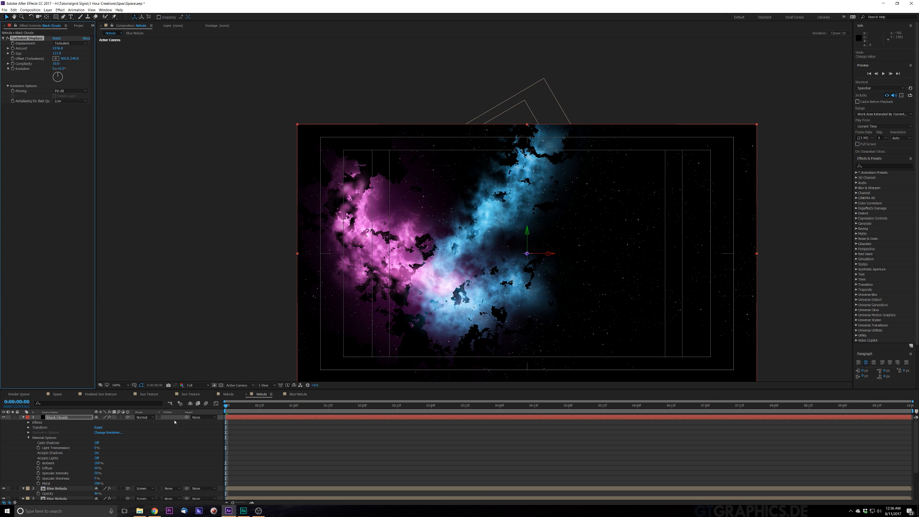
Pre-compose the Black Clouds layer as "Black Clouds Comp 1", moving all attributes into the new composition
right_click(81, 416)
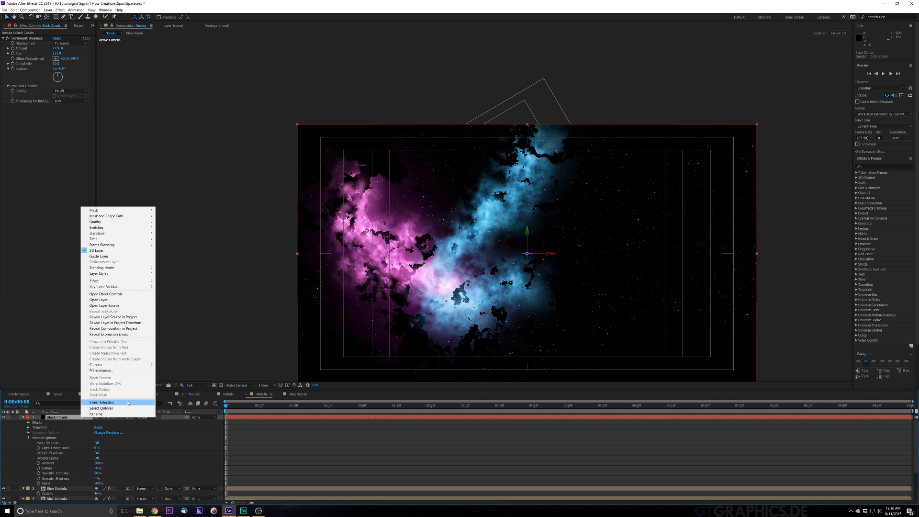
left_click(121, 371)
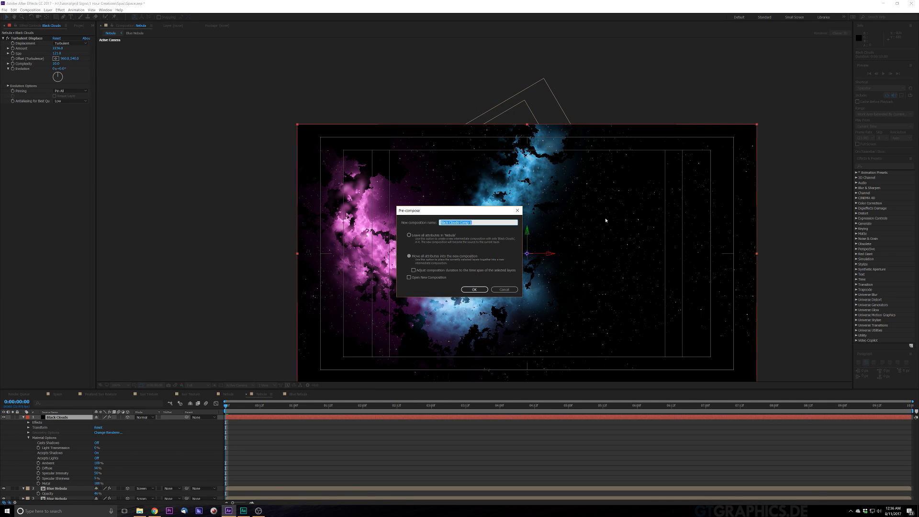
left_click(482, 290)
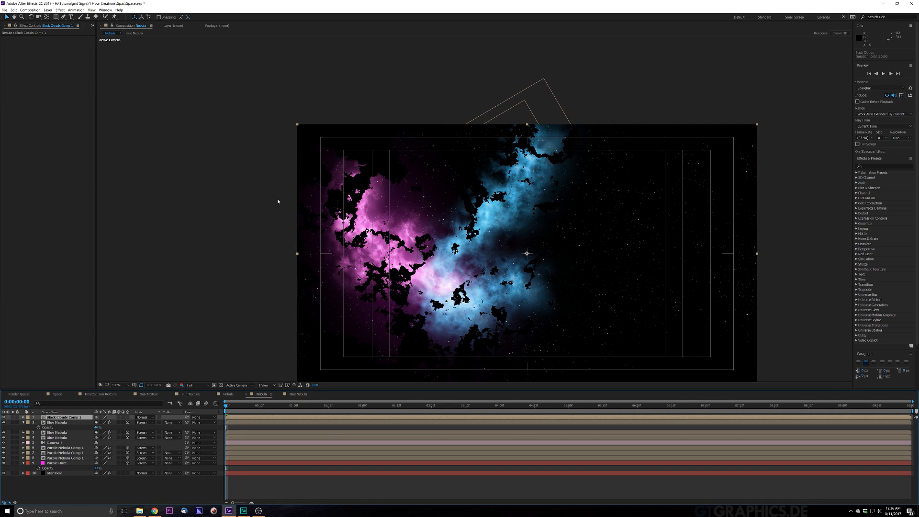
Draw a closed, curved Pen mask on Black Clouds Comp 1 around the middle of the purple and blue nebula clouds
left_click(64, 18)
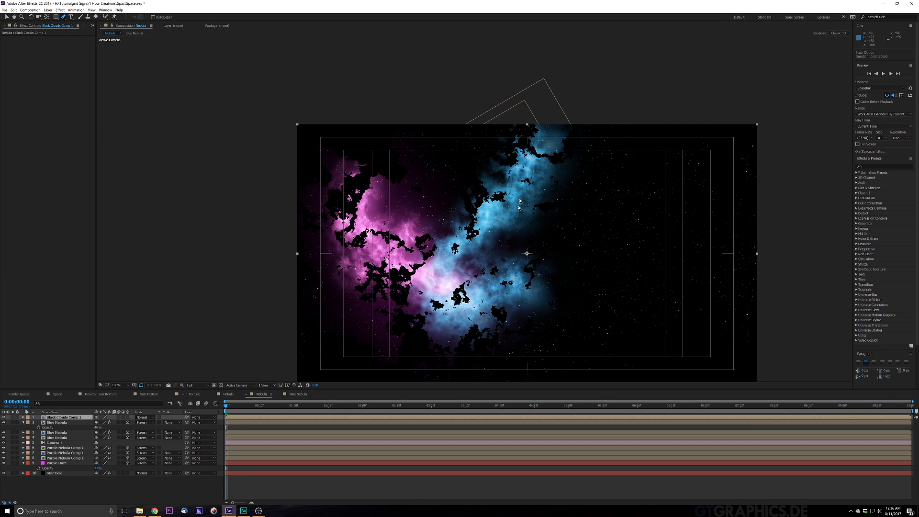
left_click(564, 172)
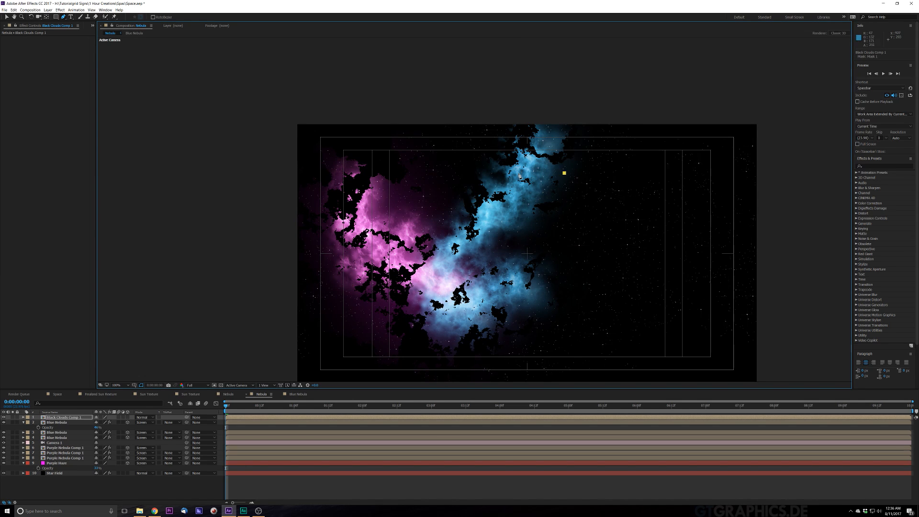
left_click(518, 175)
left_click(507, 187)
left_click(488, 177)
left_click(470, 166)
left_click(449, 175)
left_click_drag(439, 214, 437, 221)
left_click(424, 230)
left_click_drag(398, 223, 393, 223)
left_click(366, 218)
left_click_drag(332, 226, 361, 302)
left_click(372, 307)
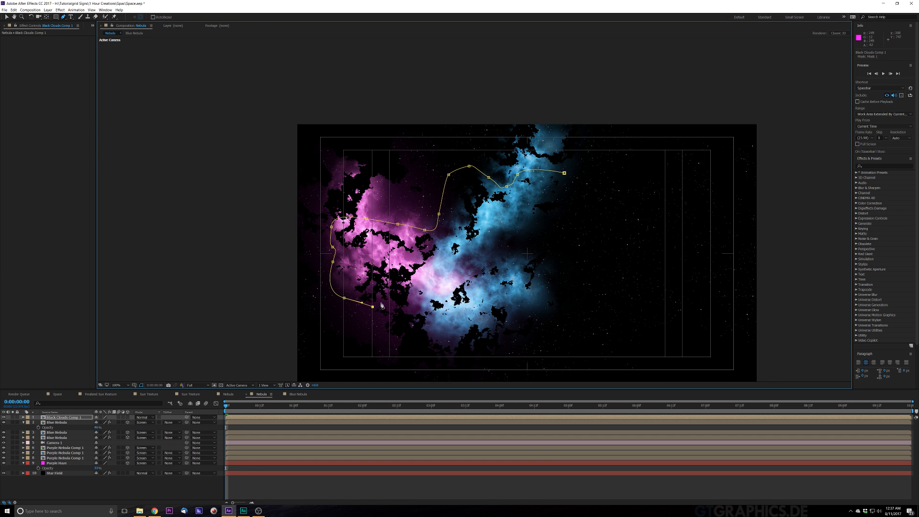
left_click_drag(399, 307, 555, 287)
left_click_drag(569, 275, 583, 269)
left_click_drag(595, 236, 583, 183)
left_click(565, 173)
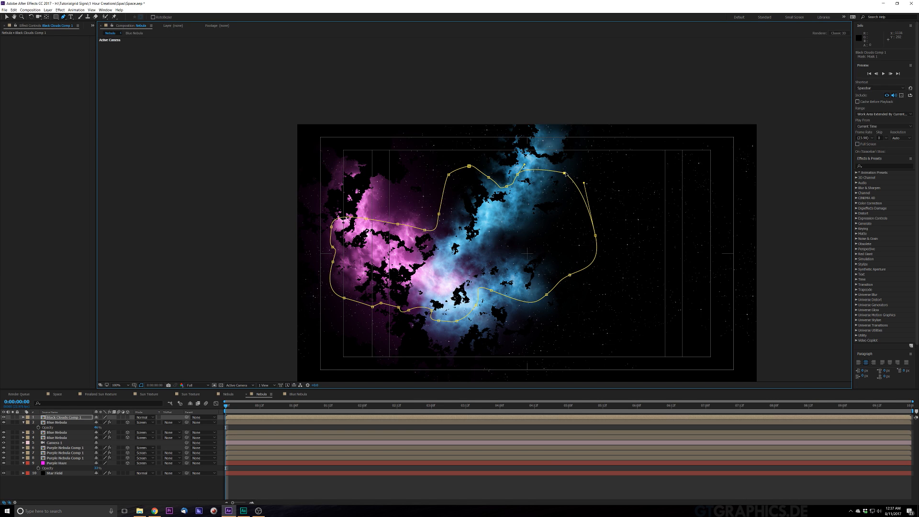
Make Black Clouds Comp 1 a 3D layer and turn off Accepts Lights in its Material Options
left_click(124, 417)
left_click(126, 418)
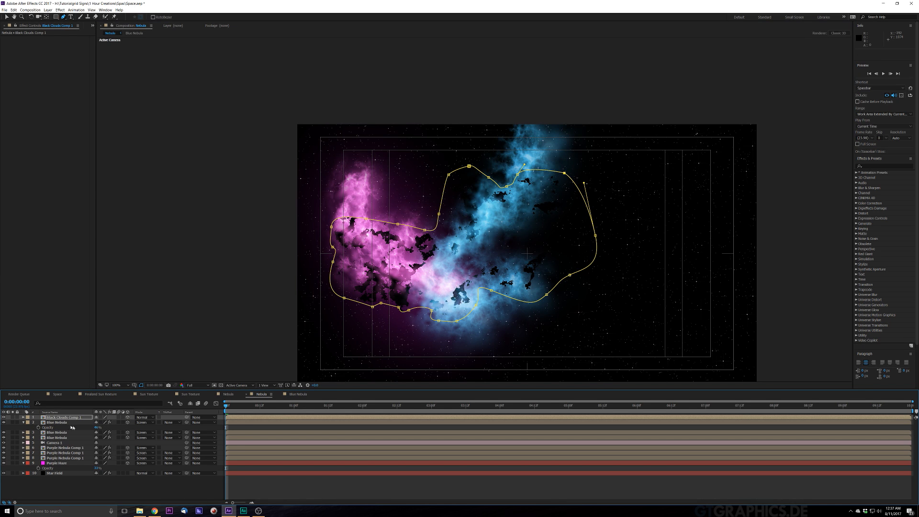
left_click(24, 417)
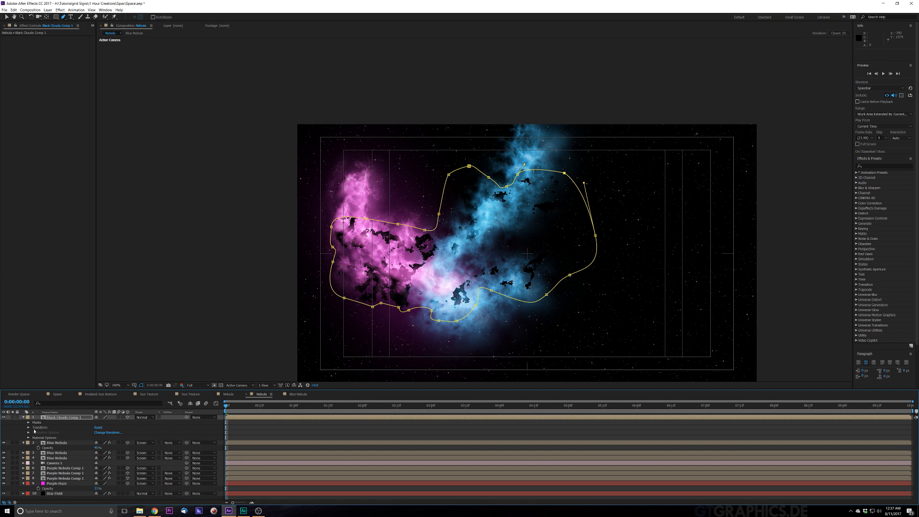
left_click(28, 438)
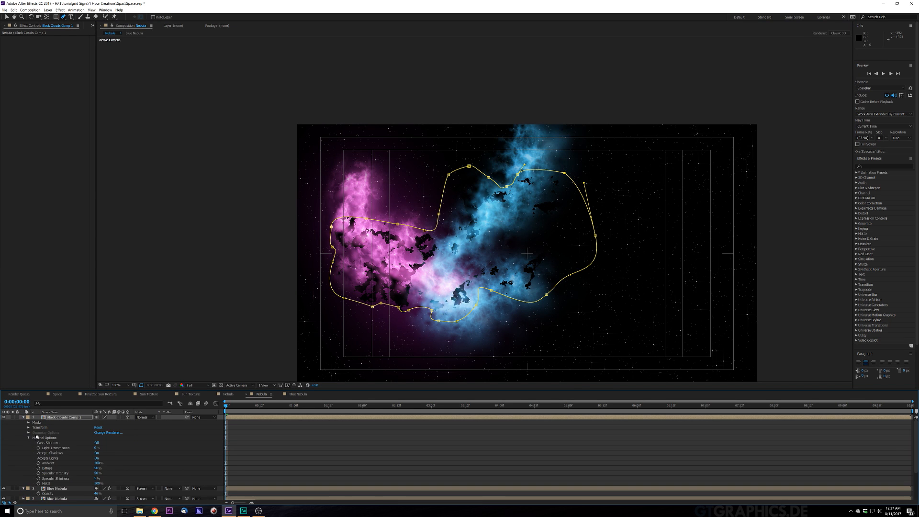
left_click(97, 458)
left_click(24, 417)
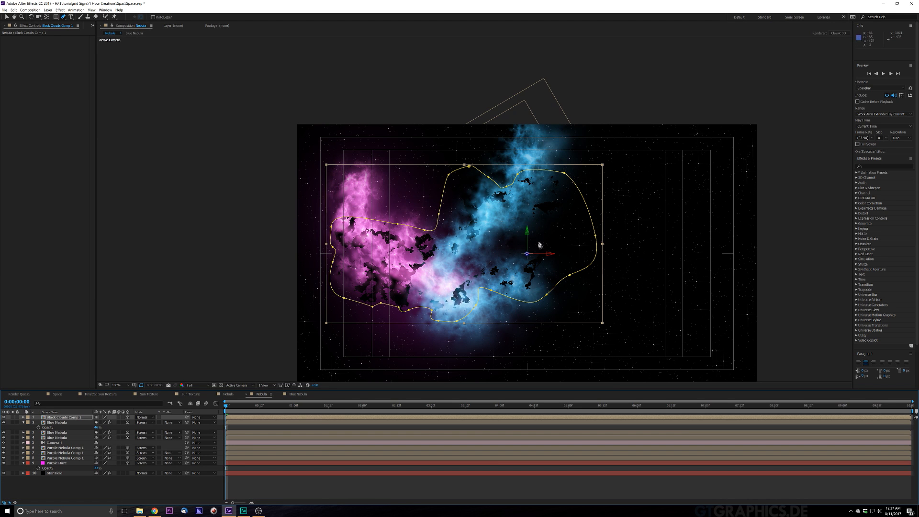
Move Black Clouds Comp 1 toward the camera along Z and soften it with a Gaussian Blur, searching the effects for "gau"
left_click(6, 18)
left_click_drag(528, 255, 542, 228)
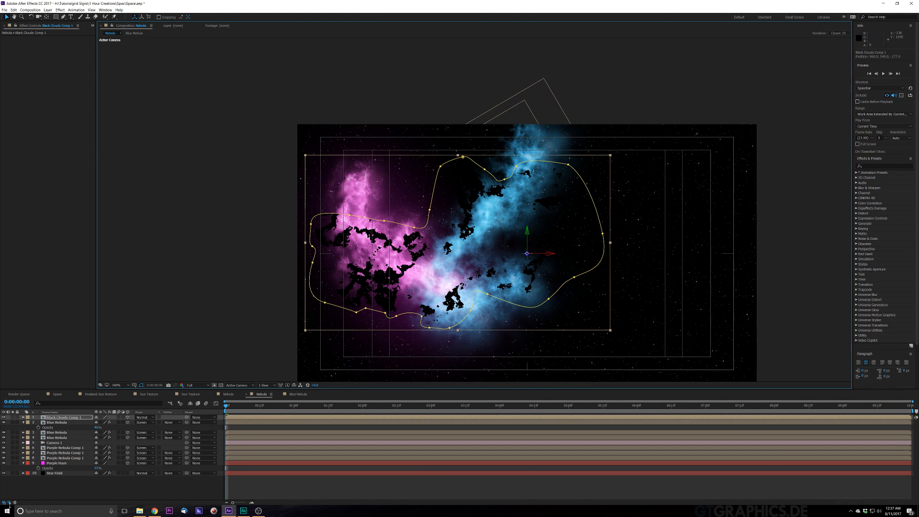
key("ctrl+space")
type("gau")
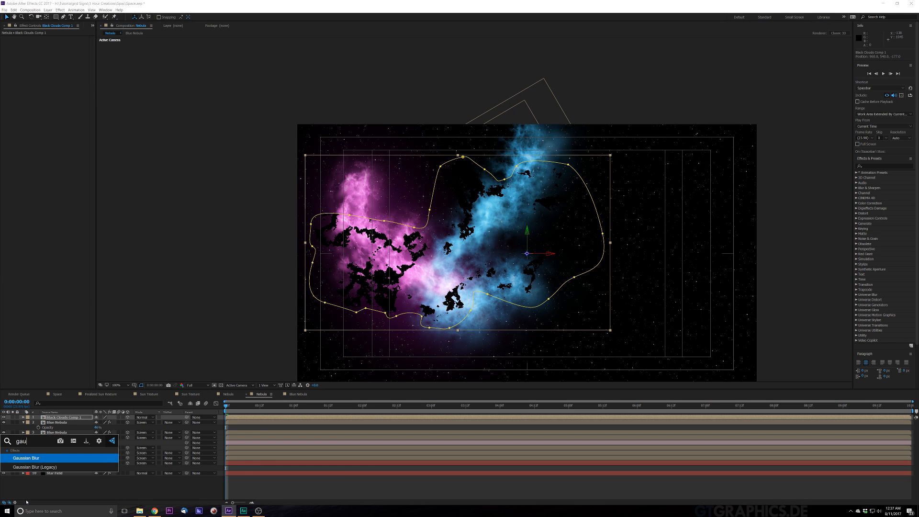
key("Return")
left_click_drag(55, 43, 121, 40)
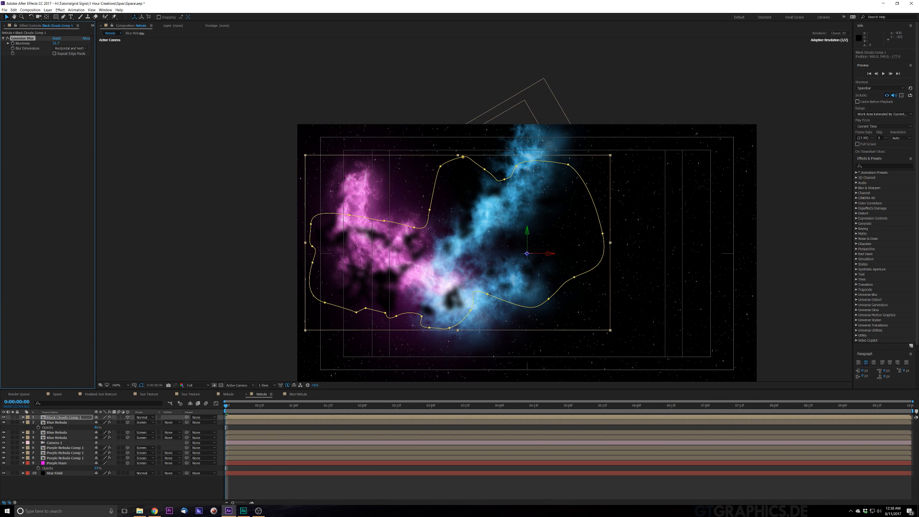
left_click_drag(142, 34, 140, 33)
Scale the black clouds down slightly with a stronger Gaussian Blur, and reposition them lower over the nebula
mouse_move(610, 331)
left_mouse_down()
mouse_move(597, 320)
mouse_move(606, 332)
left_mouse_up()
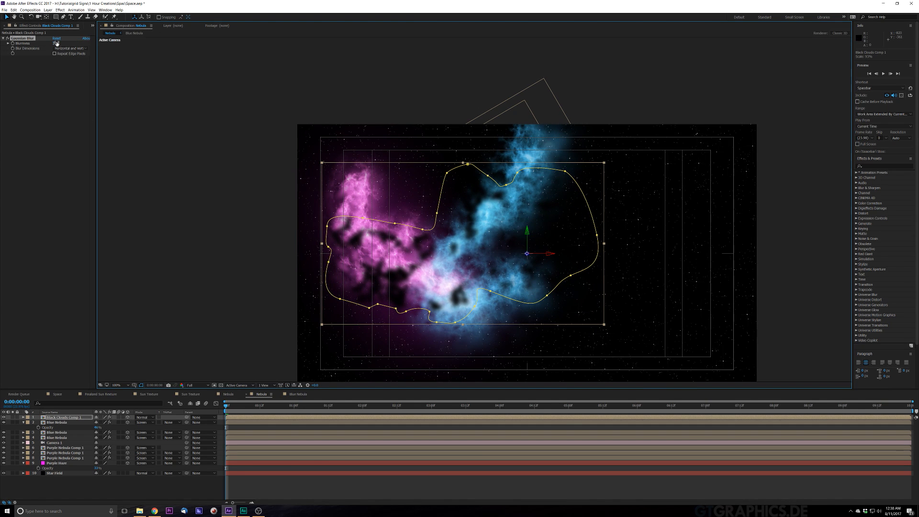
left_click_drag(56, 44, 71, 43)
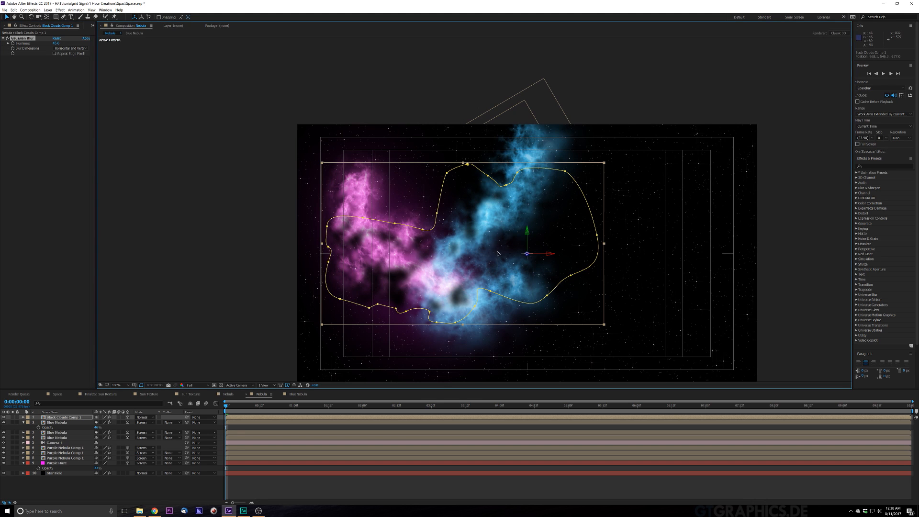
left_click_drag(495, 252, 492, 291)
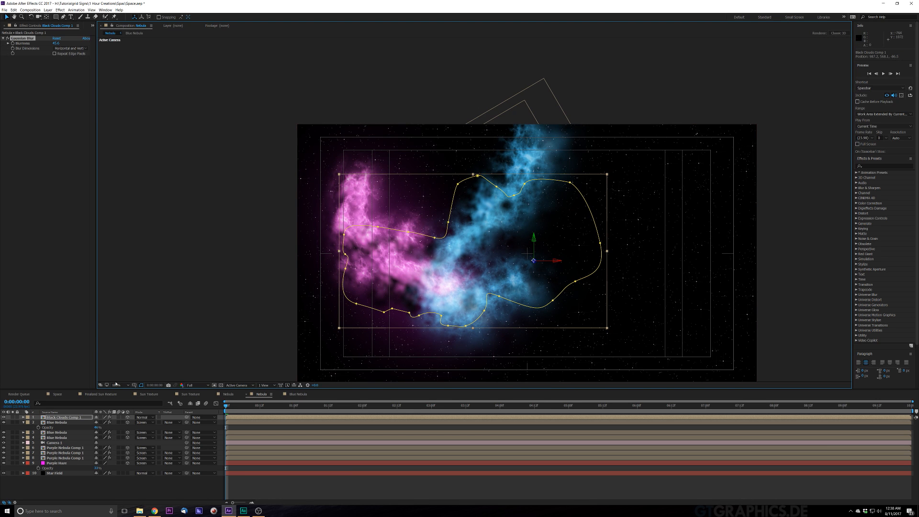
Lower the opacity of Black Clouds Comp 1 to about 84%, keep its Normal blending mode, and deselect the layer
key("t")
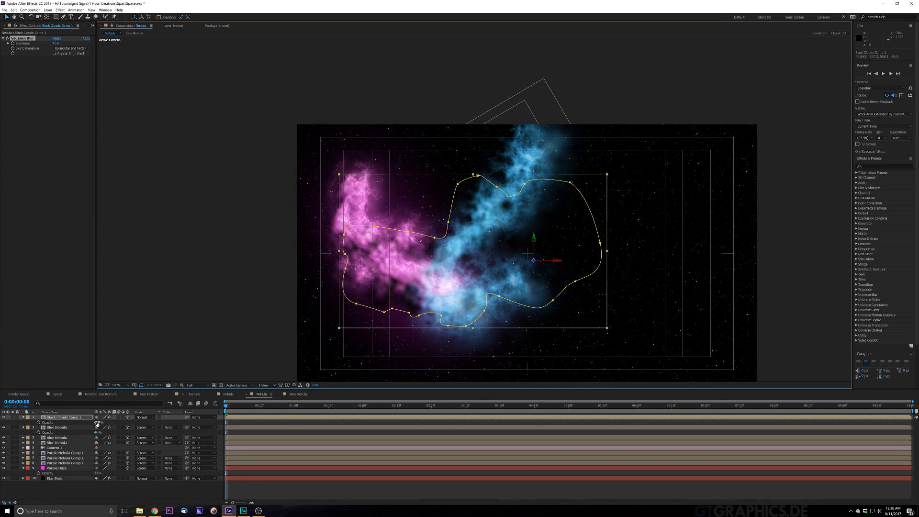
left_click_drag(96, 422, 92, 422)
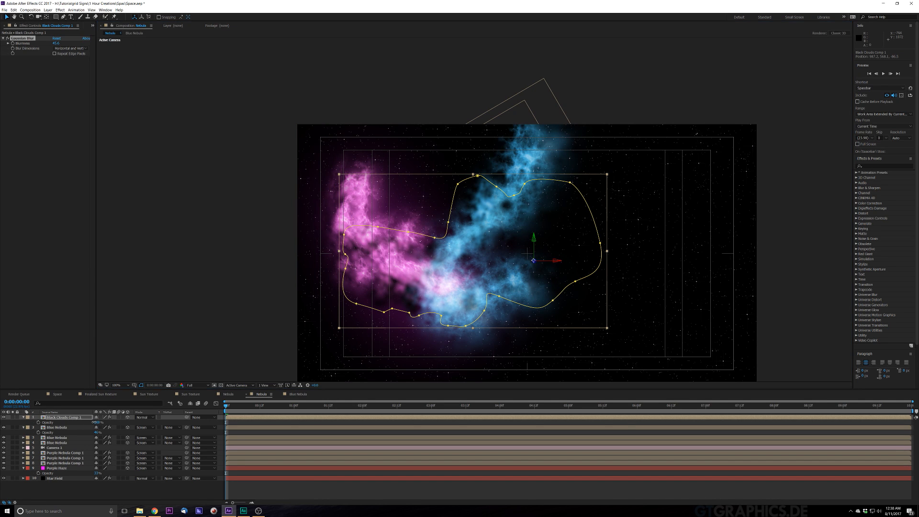
key("ctrl+z")
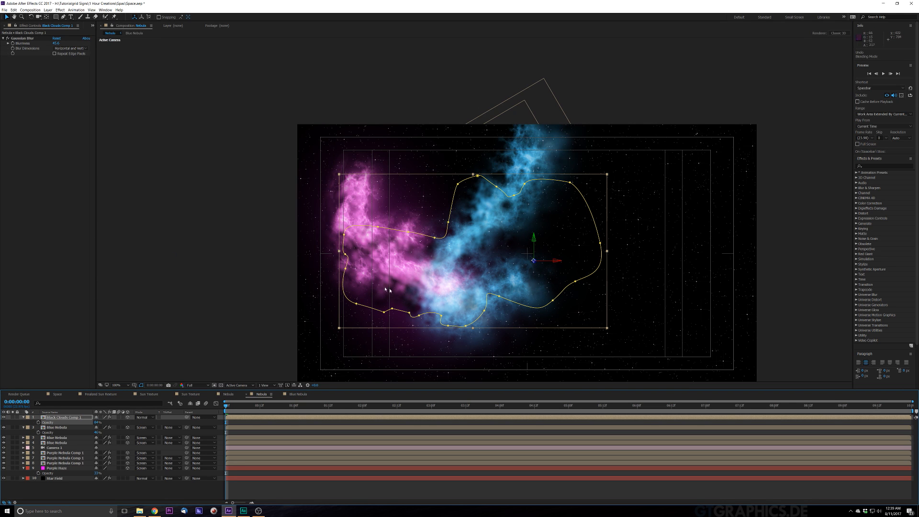
left_click(242, 335)
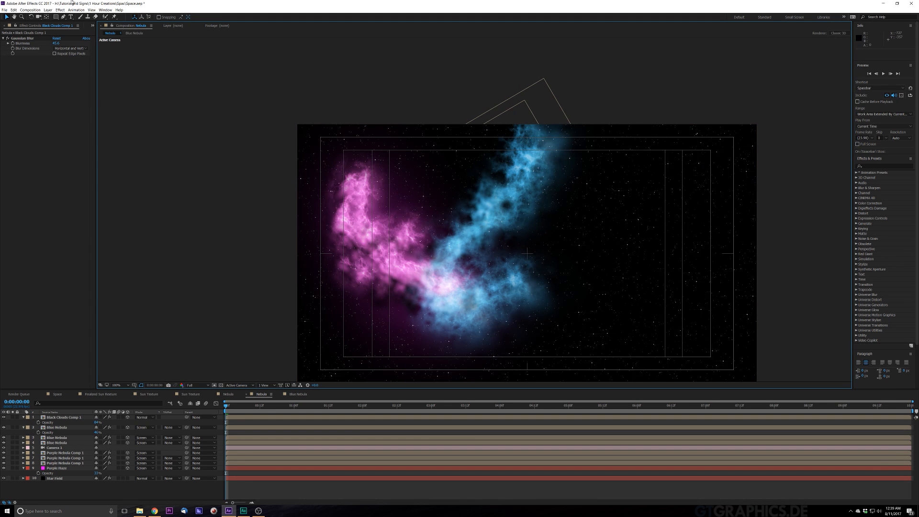
Orbit the camera to check the nebula's depth, restore the original view, and save the project
left_click(39, 17)
left_click_drag(520, 245, 530, 242)
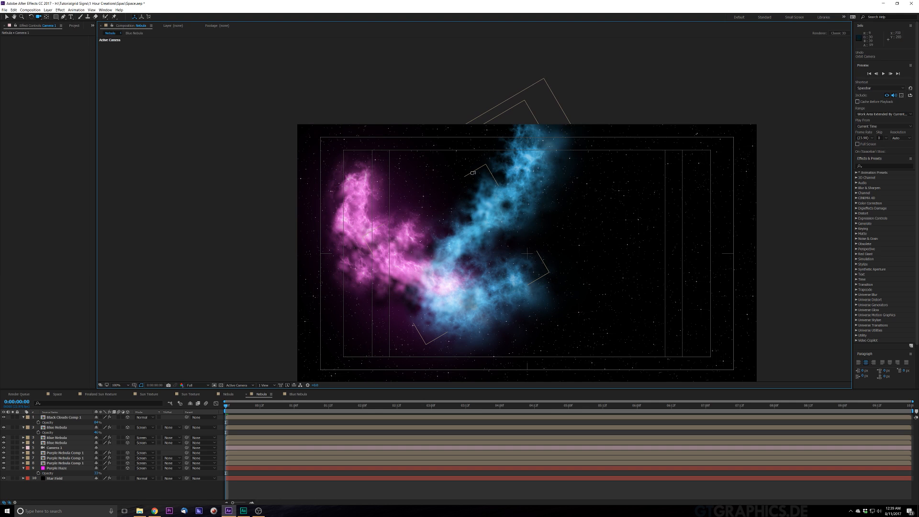
key("ctrl+s")
Add a magenta point light named Point Light 1 with Smooth falloff, and switch off its visibility
left_click(48, 9)
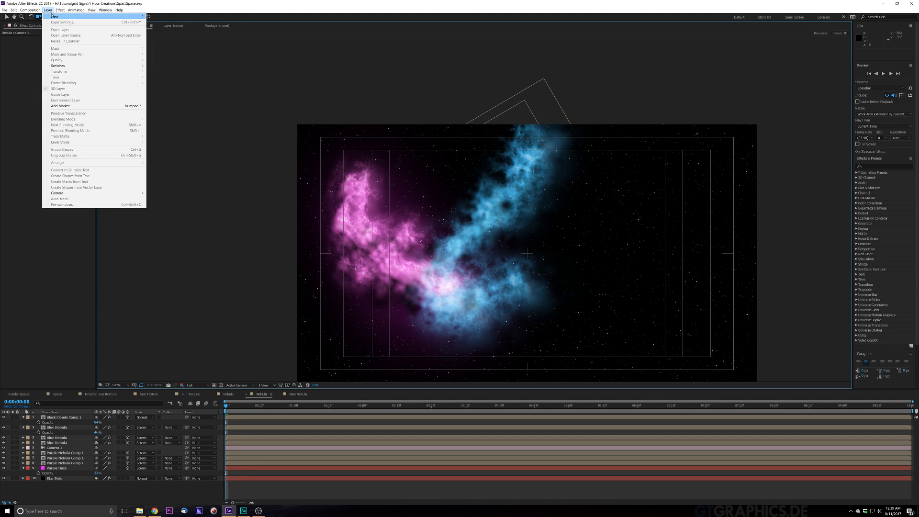
mouse_move(55, 16)
left_click(201, 29)
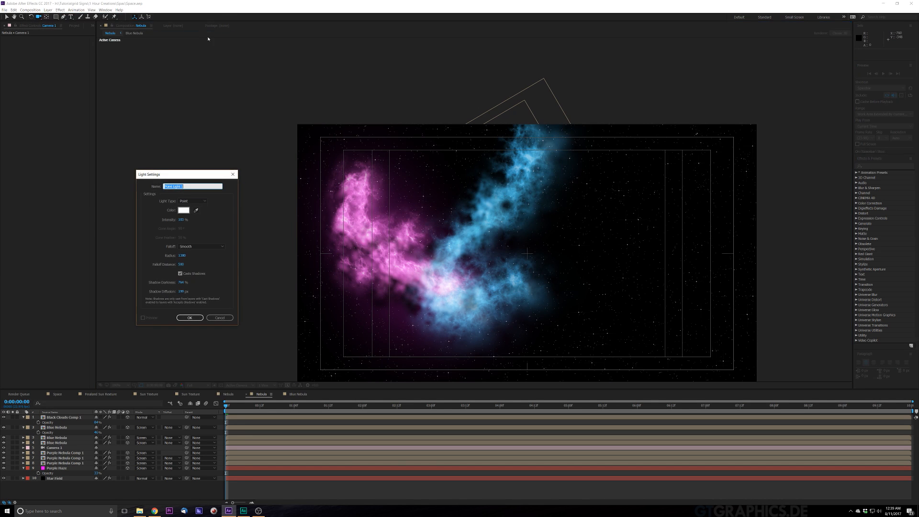
left_click(184, 210)
left_click(632, 163)
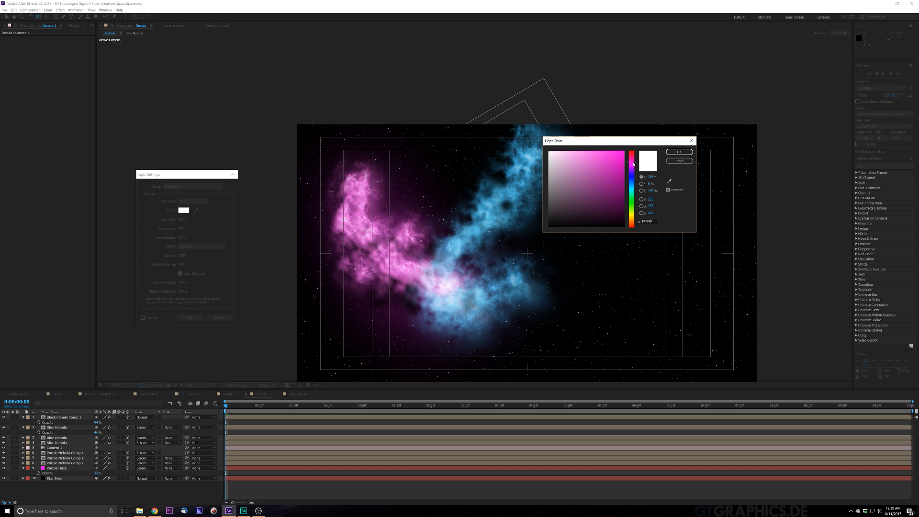
left_click(620, 166)
left_click(679, 152)
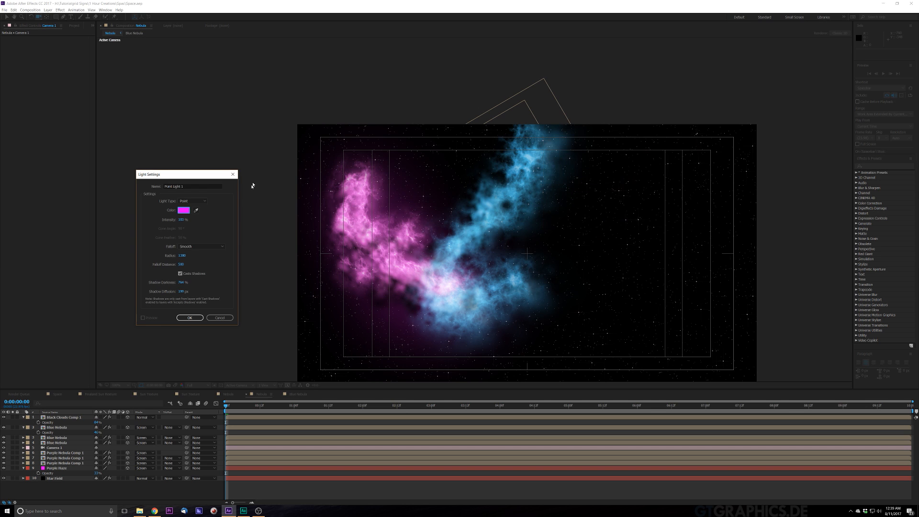
left_click(181, 220)
left_click(209, 233)
left_click(189, 318)
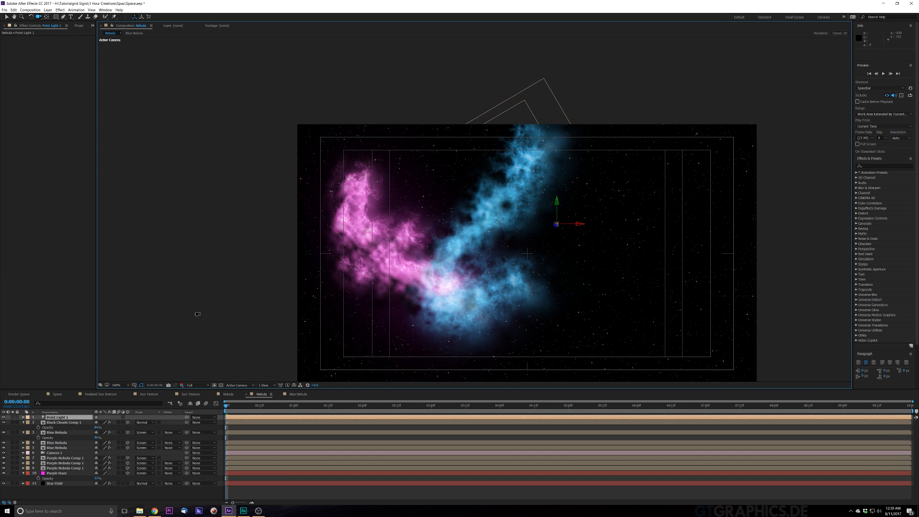
left_click(3, 418)
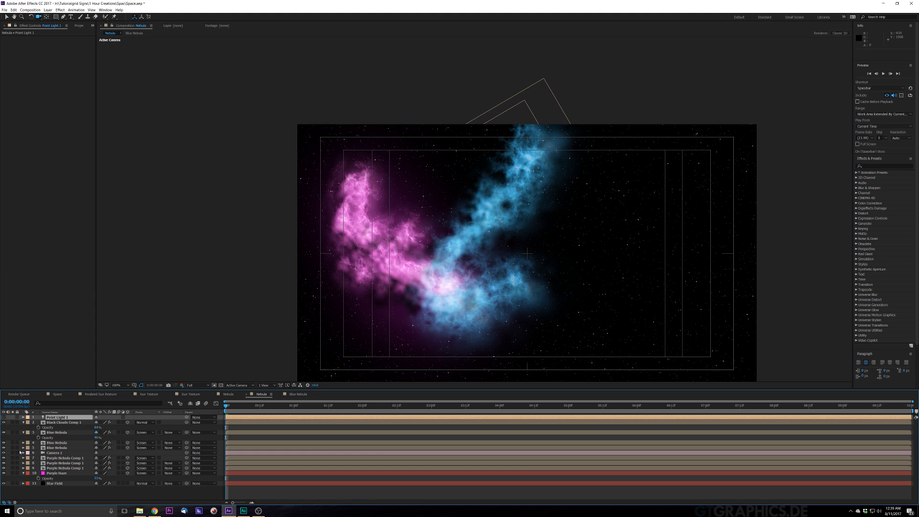
Turn off Accepts Lights in the Purple Haze layer's Material Options
left_click(33, 473)
left_click(23, 473)
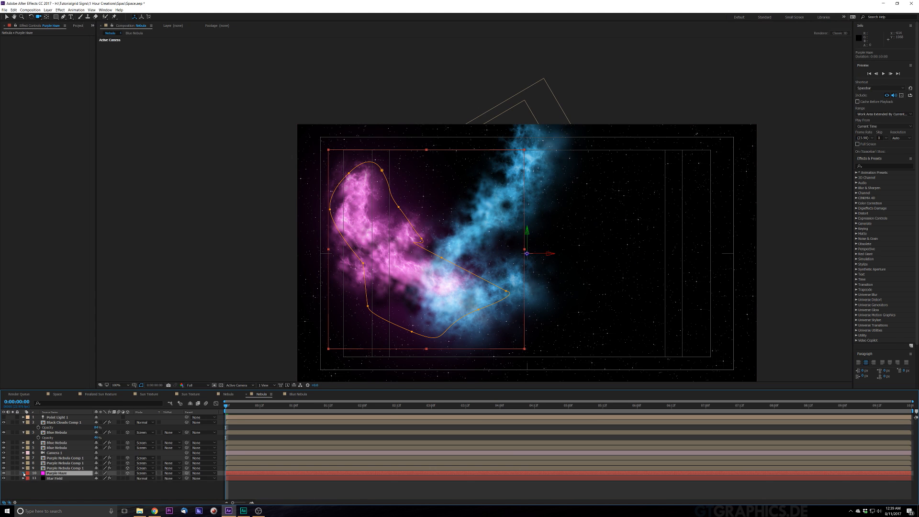
left_click(24, 473)
left_click(28, 497)
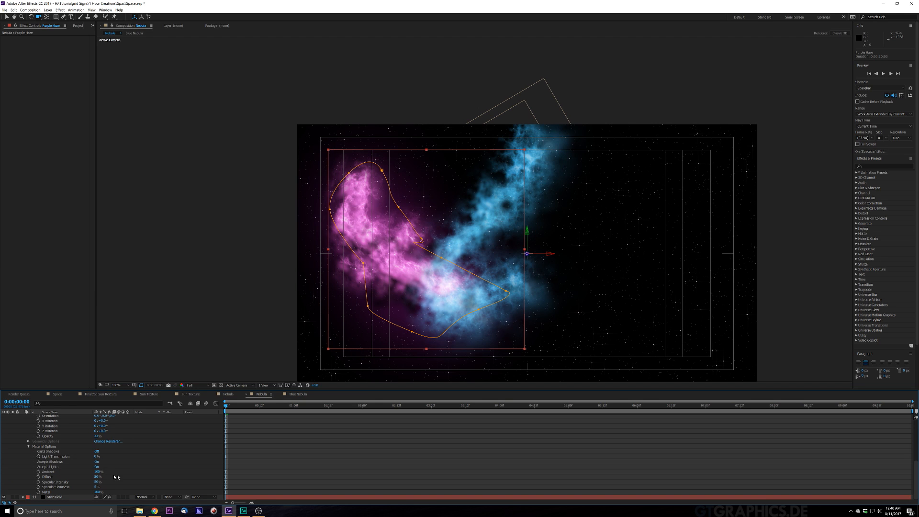
left_click(96, 467)
scroll(119, 465, "up", 5)
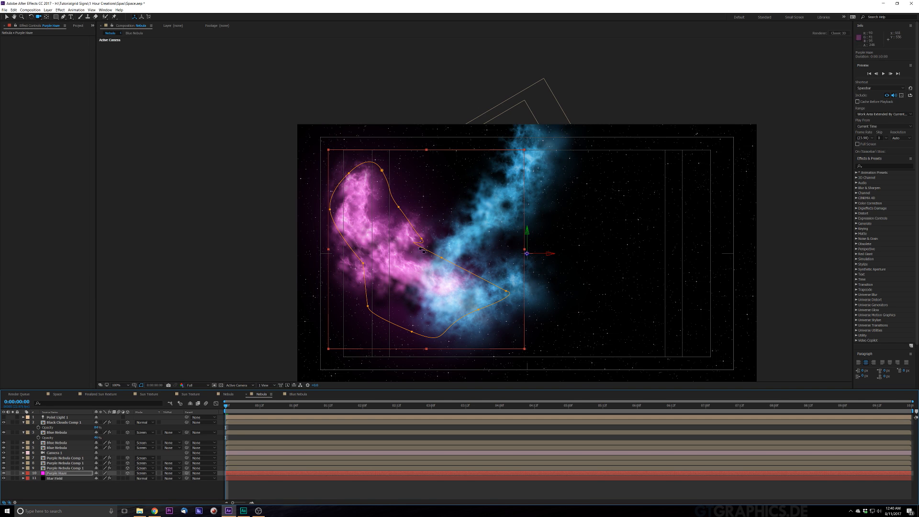
Create a new solid named "Blue Haze" directly above the Purple Haze layer
left_click(48, 10)
mouse_move(49, 18)
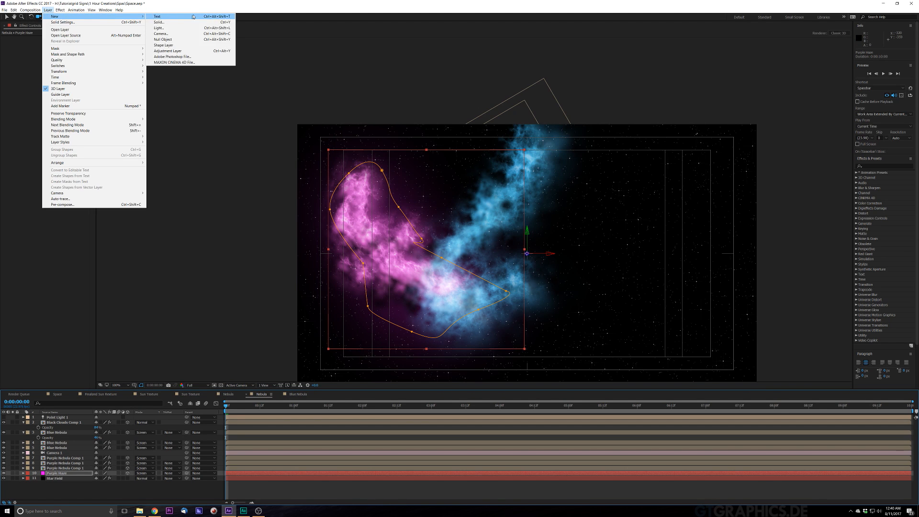
left_click(170, 22)
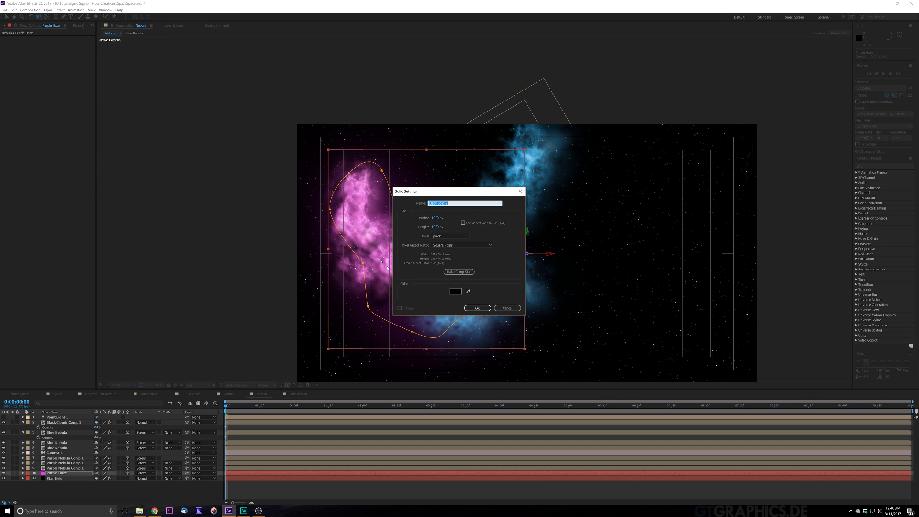
key("BackSpace")
type("Blue Haze")
key("Return")
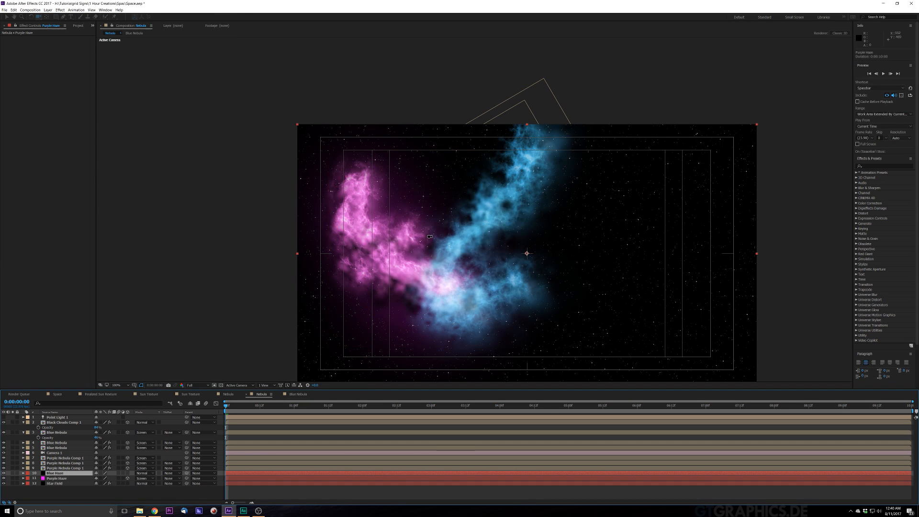
Recolor the Blue Haze solid to a saturated bright blue, starting from a color sampled from the blue nebula
left_click(48, 10)
left_click(62, 19)
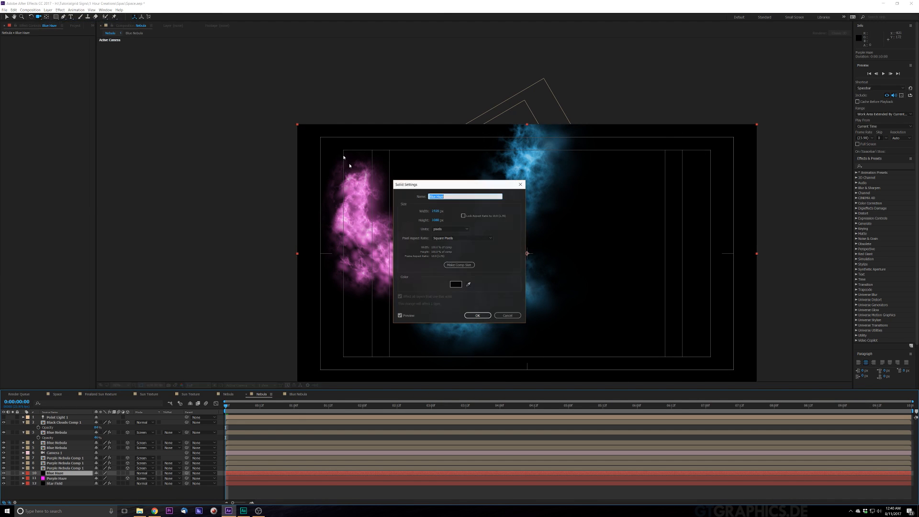
left_click(455, 283)
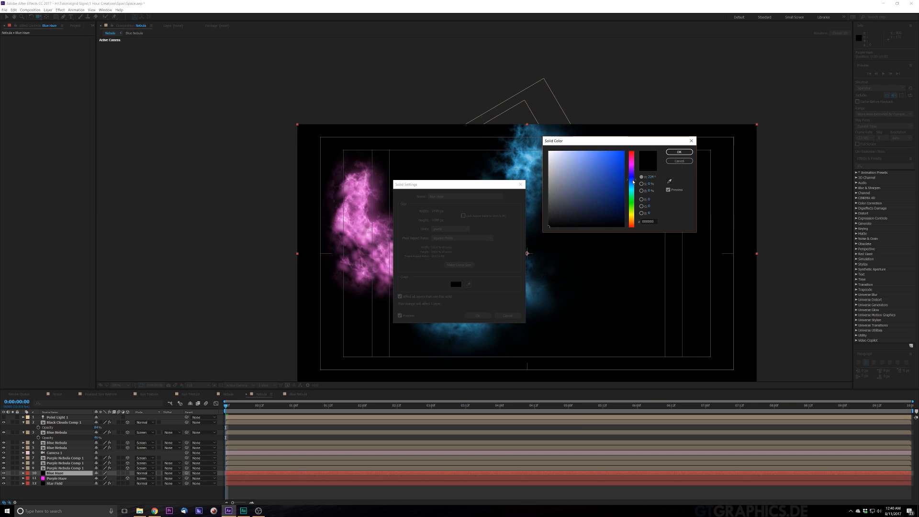
left_click_drag(633, 181, 633, 183)
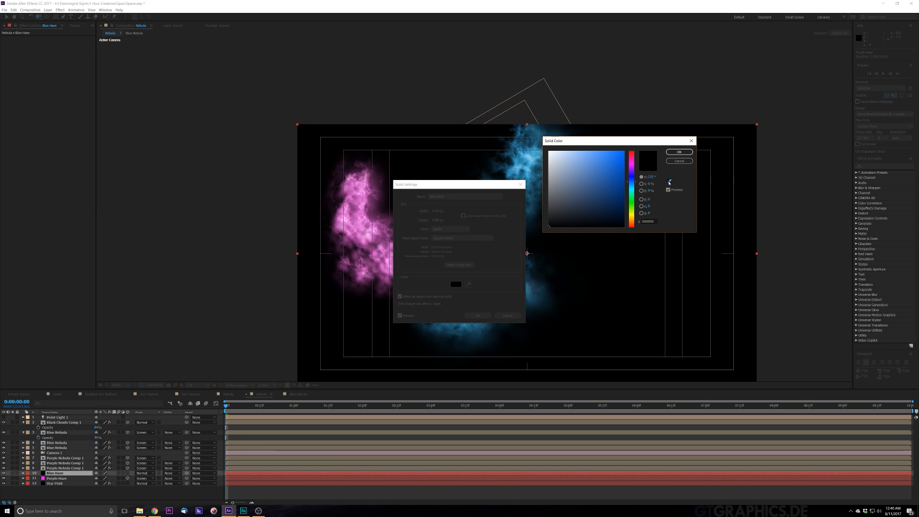
left_click(669, 181)
left_click(537, 154)
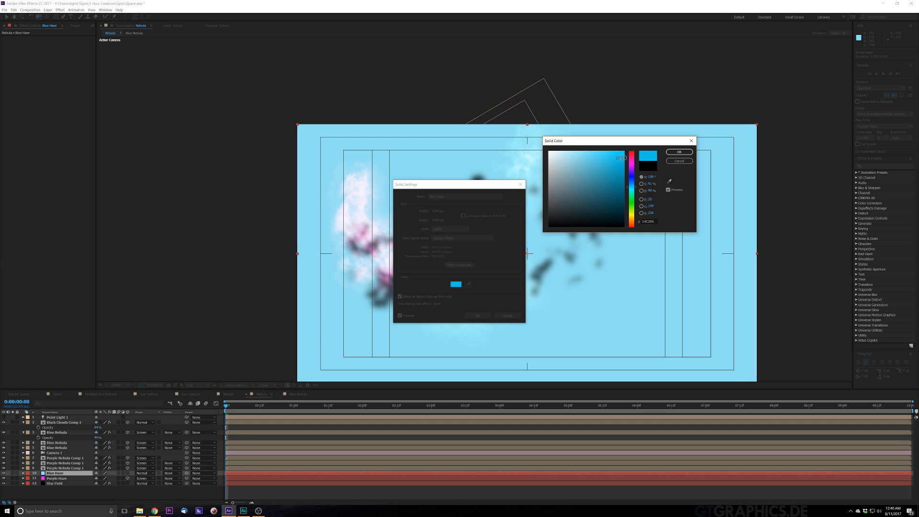
left_click(624, 157)
left_click(679, 151)
left_click(477, 315)
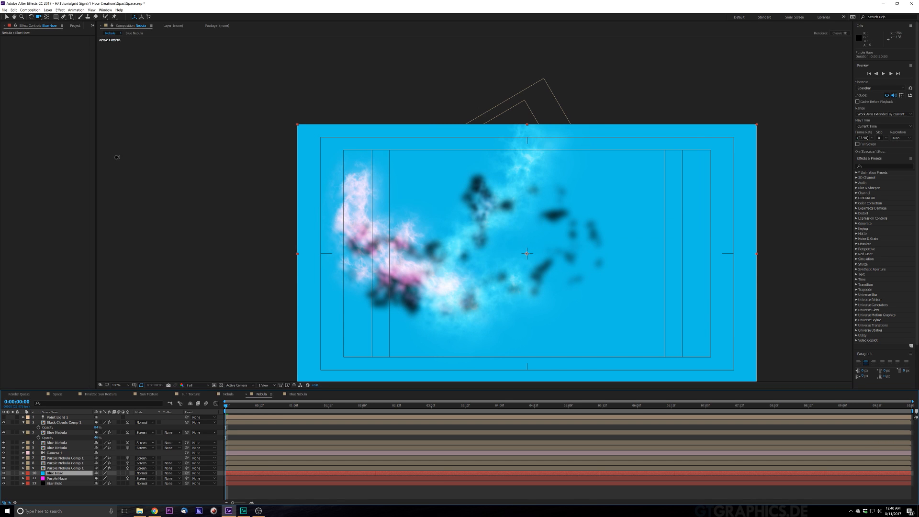
Draw a closed Pen mask on the Blue Haze layer that follows the outline of the blue nebula clouds
left_click(62, 16)
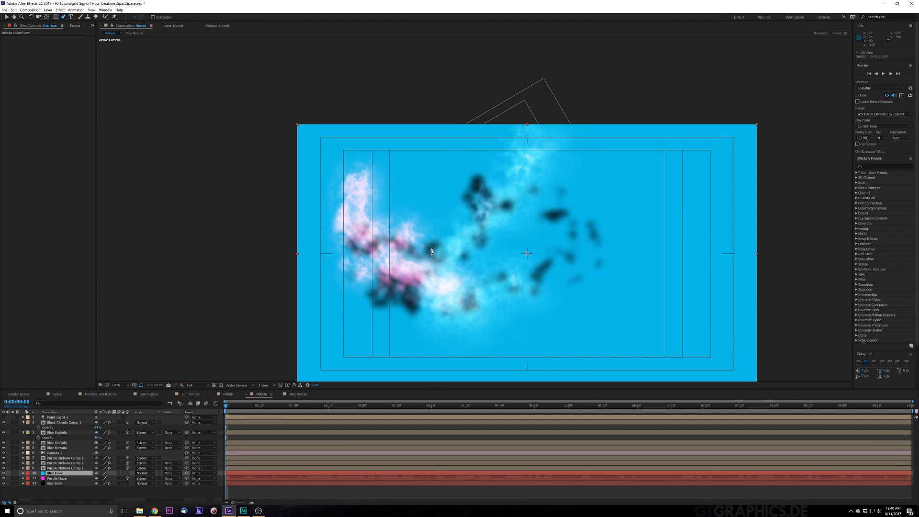
left_click(513, 150)
left_click(502, 176)
left_click(451, 228)
left_click(435, 251)
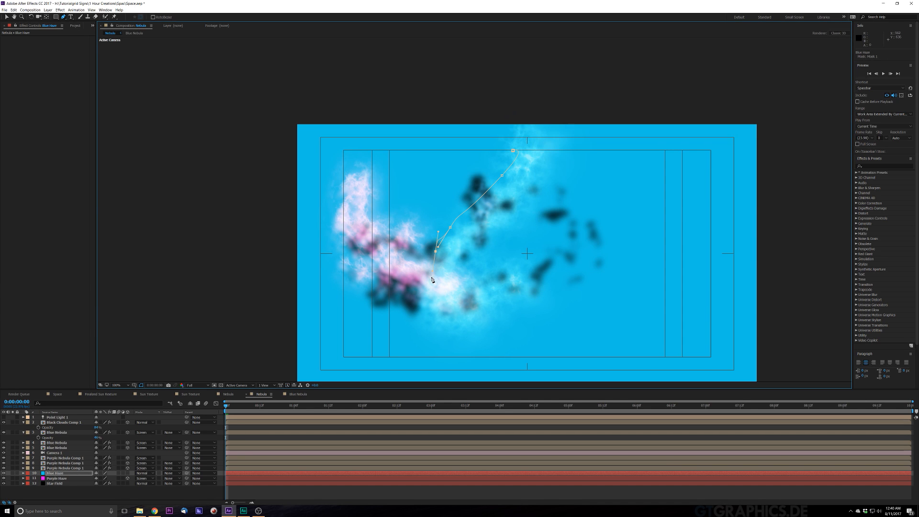
left_click(432, 277)
left_click(433, 312)
left_click(498, 318)
left_click(546, 290)
left_click(533, 261)
left_click(506, 255)
left_click(491, 249)
left_click(508, 228)
left_click(556, 169)
left_click(558, 136)
left_click(512, 144)
left_click(513, 150)
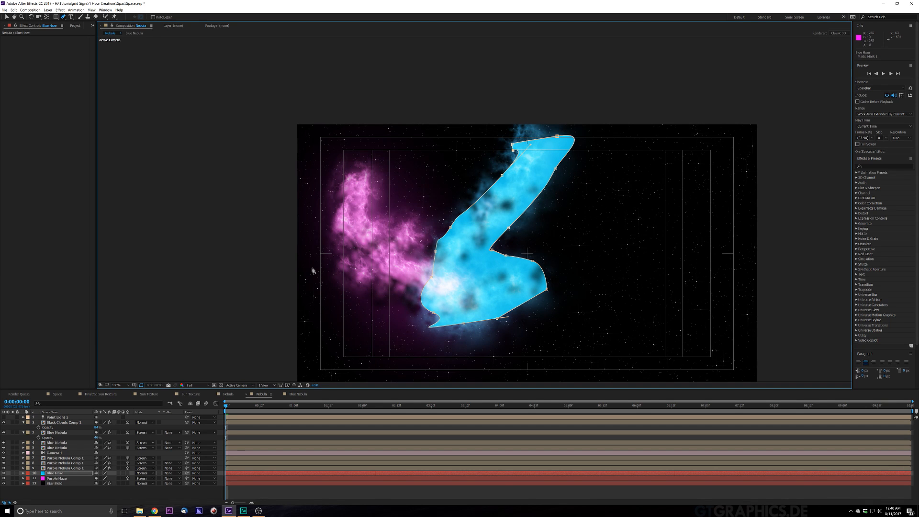
Feather the Blue Haze mask heavily into a soft glow and lower the layer's opacity
key("f")
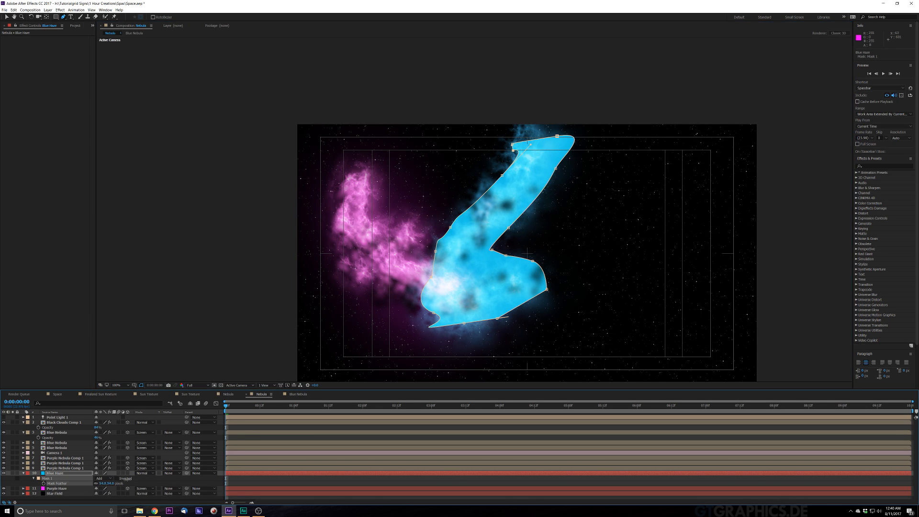
left_click_drag(107, 482, 208, 463)
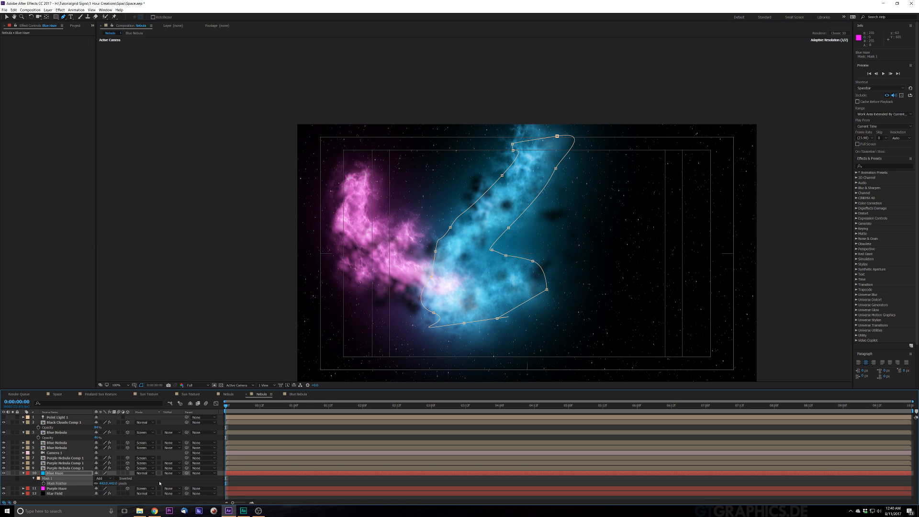
key("t")
left_click_drag(99, 480, 85, 483)
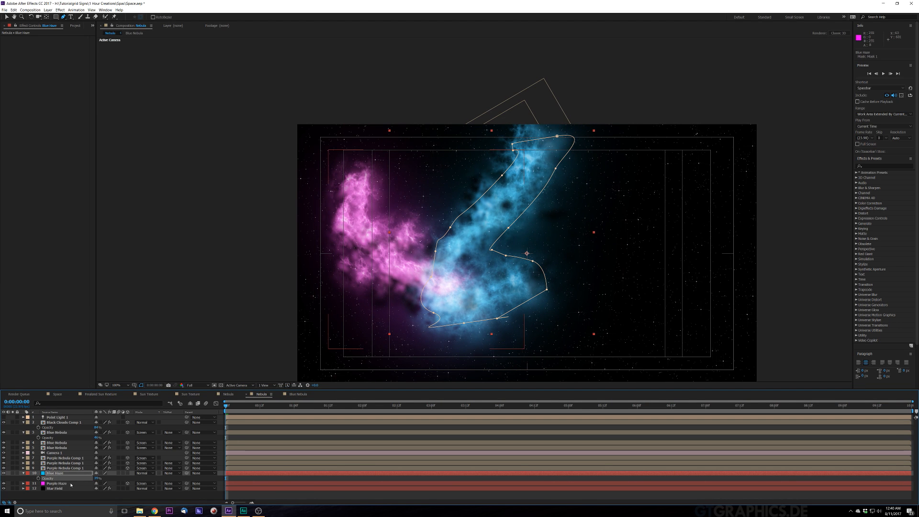
Make the Blue Haze layer 3D and turn off Accepts Lights in its Material Options
left_click(128, 473)
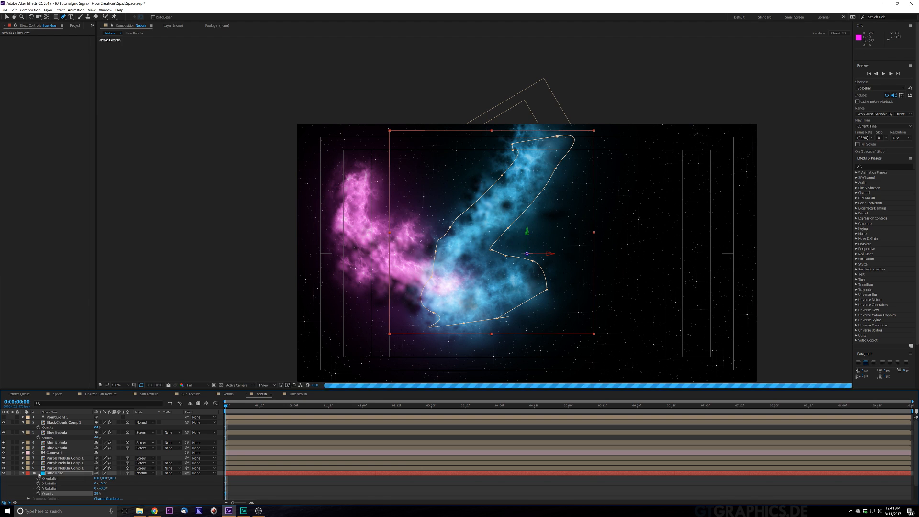
scroll(27, 492, "down", 1)
left_click(28, 489)
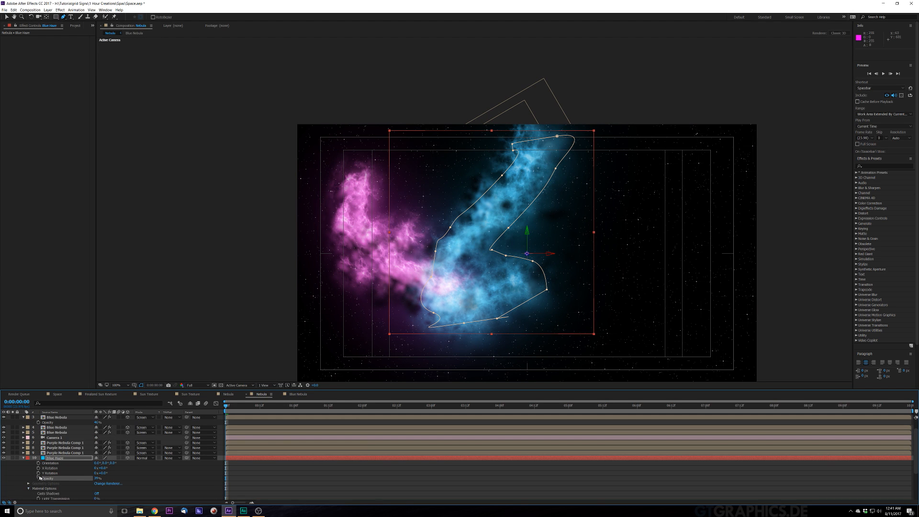
scroll(56, 480, "down", 2)
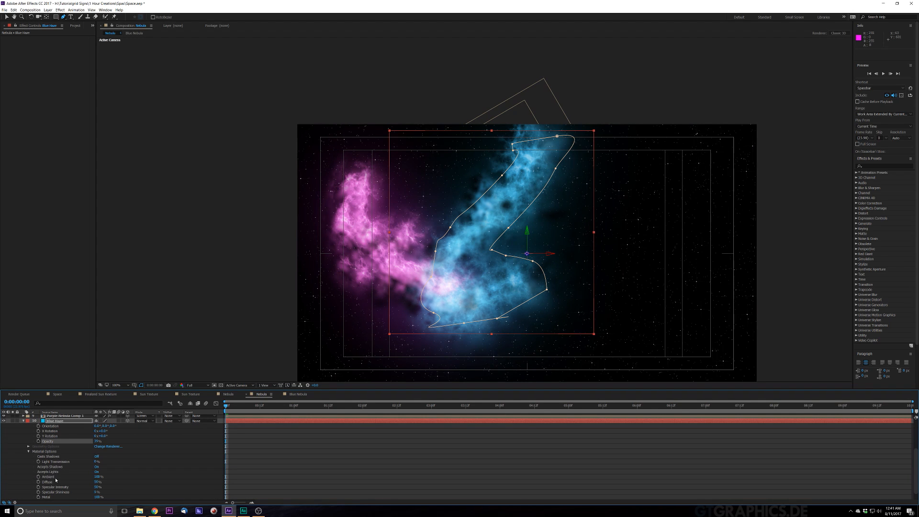
left_click(98, 472)
left_click(6, 16)
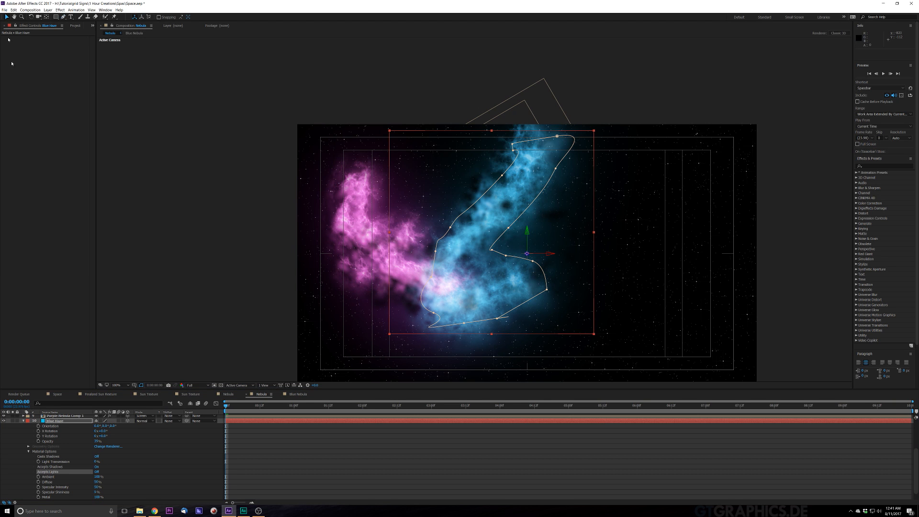
left_click(24, 421)
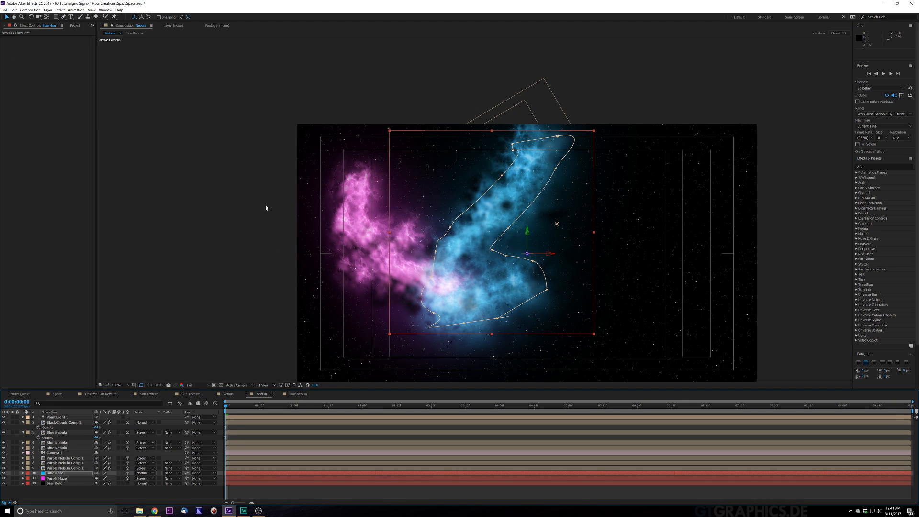
Set the Z position of Point Light 1 to 0
left_click(242, 220)
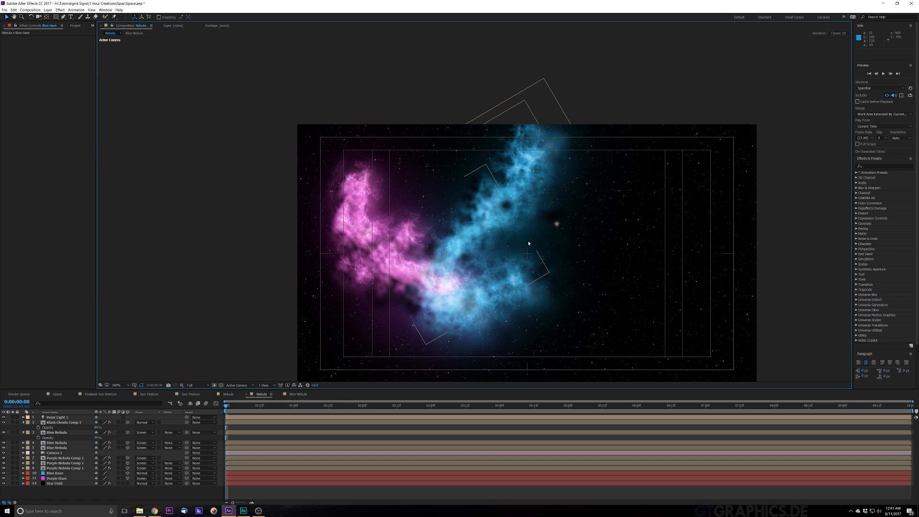
left_click(557, 224)
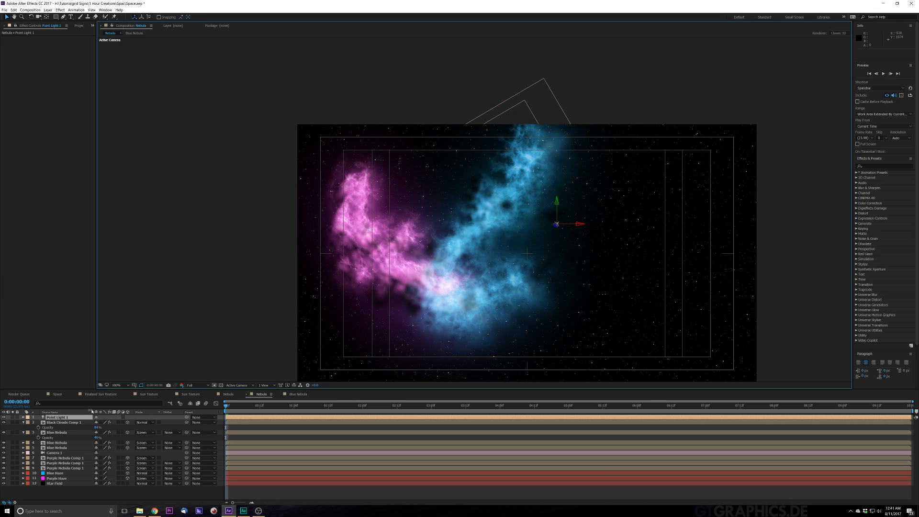
key("p")
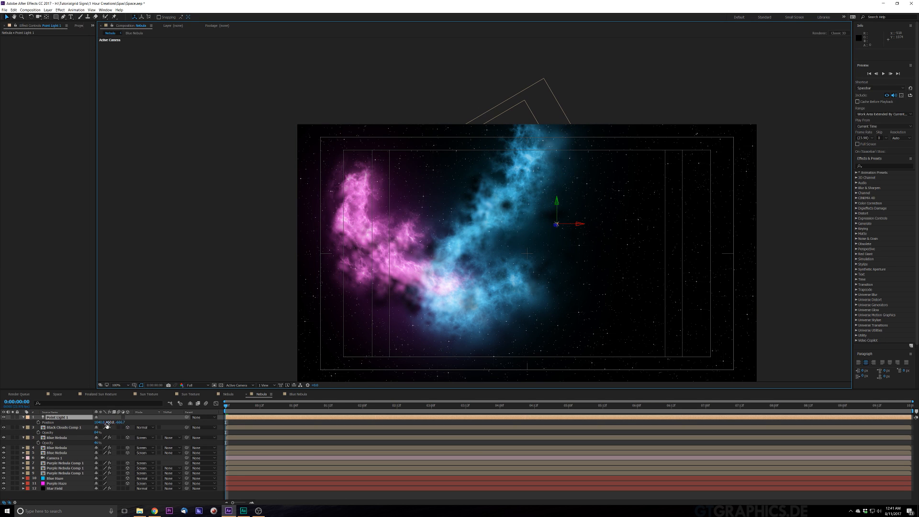
left_click(121, 422)
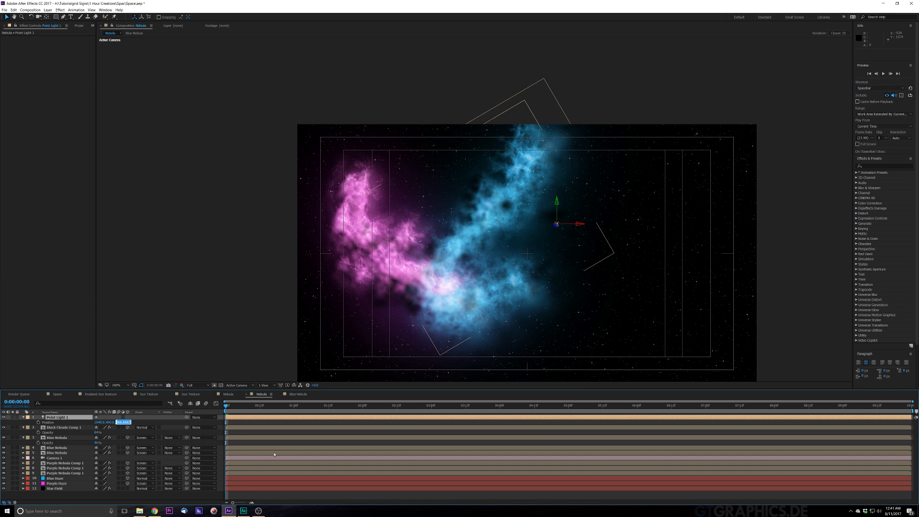
type("0")
key("Return")
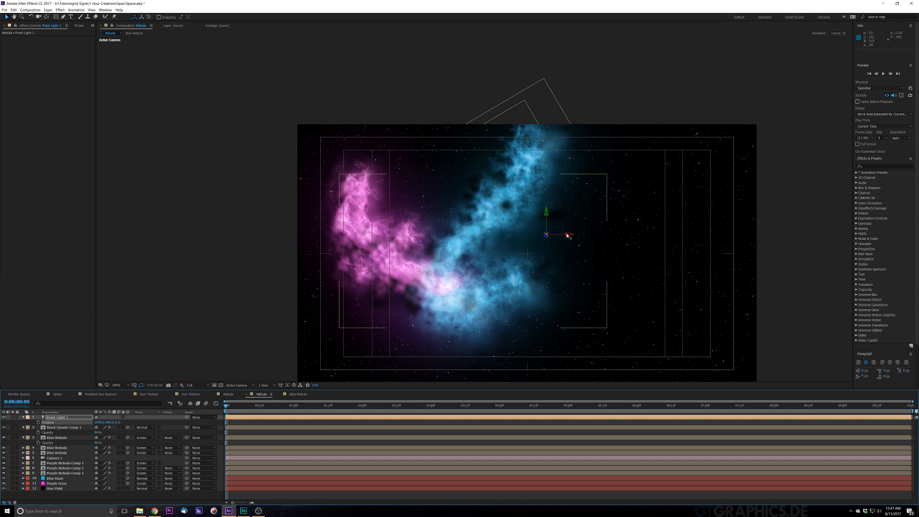
Move Point Light 1 to the bright spot where the purple and blue clouds meet, at about X 598, Y 677
left_click_drag(556, 239, 455, 262)
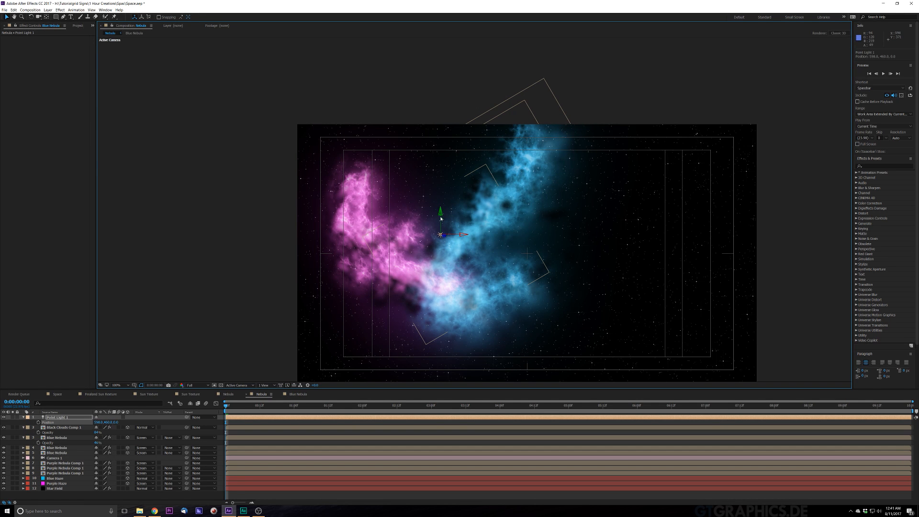
left_click(442, 248)
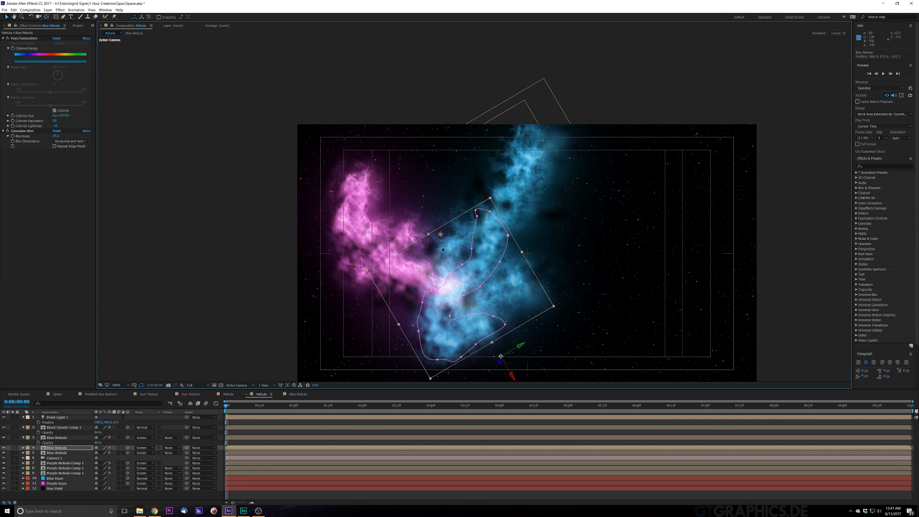
key("ctrl+z")
left_click(440, 235)
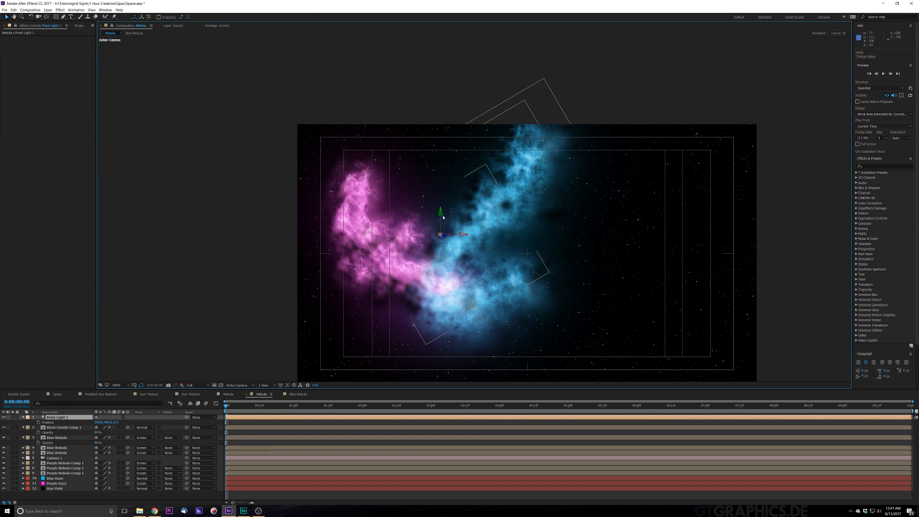
left_click_drag(441, 214, 441, 266)
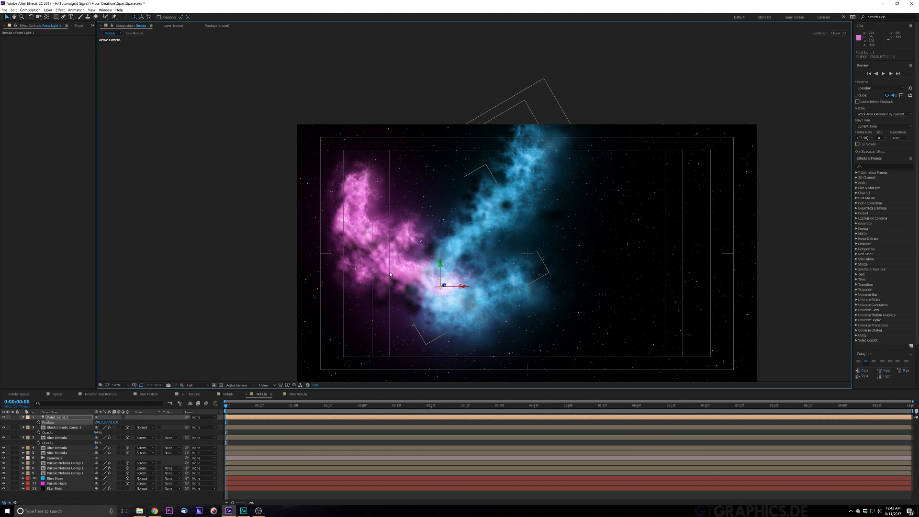
left_click(23, 417)
left_click(23, 417)
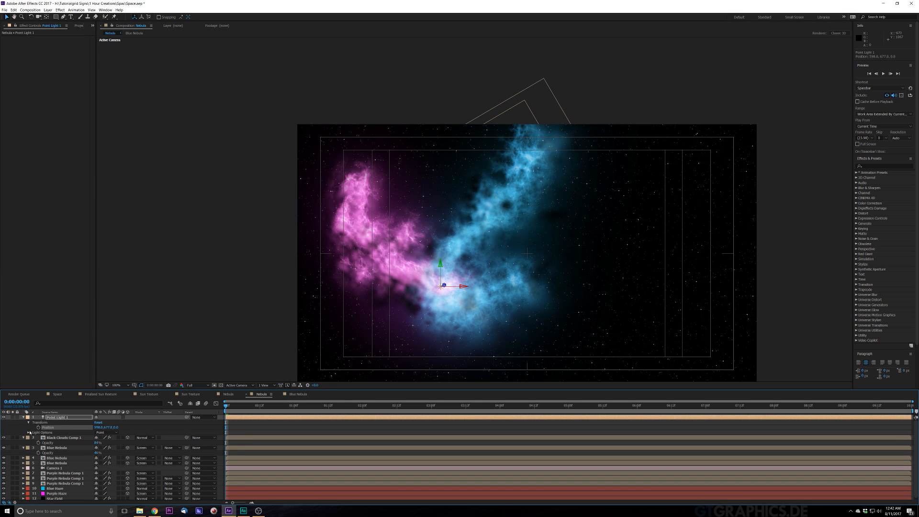
left_click(29, 432)
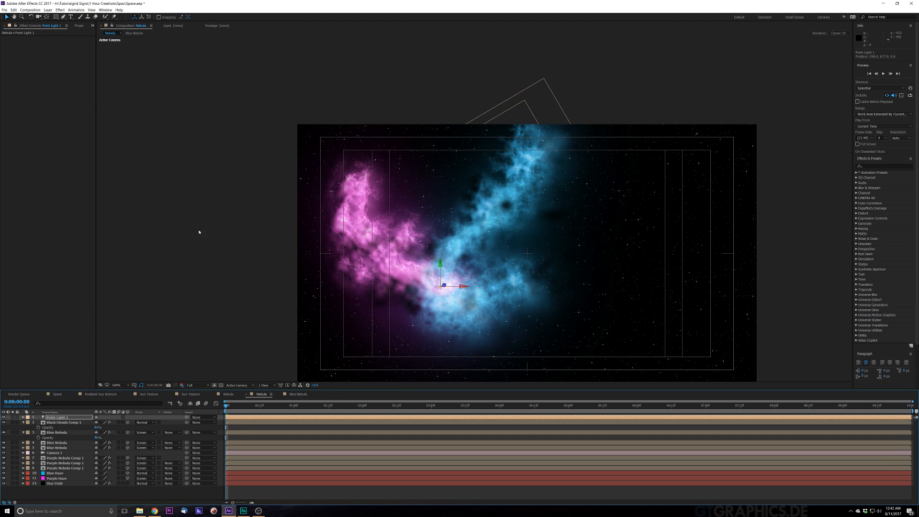
Create a new black solid named "Flare" above Point Light 1
left_click(47, 10)
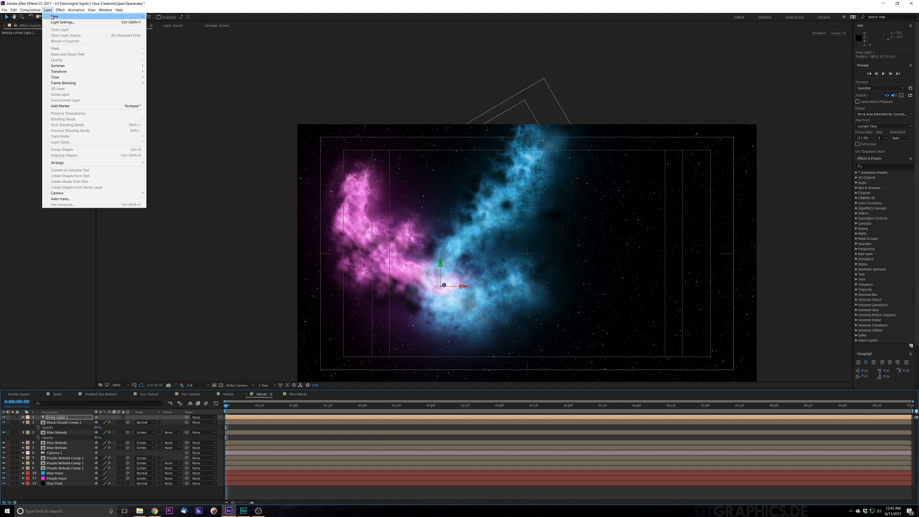
mouse_move(53, 17)
left_click(160, 23)
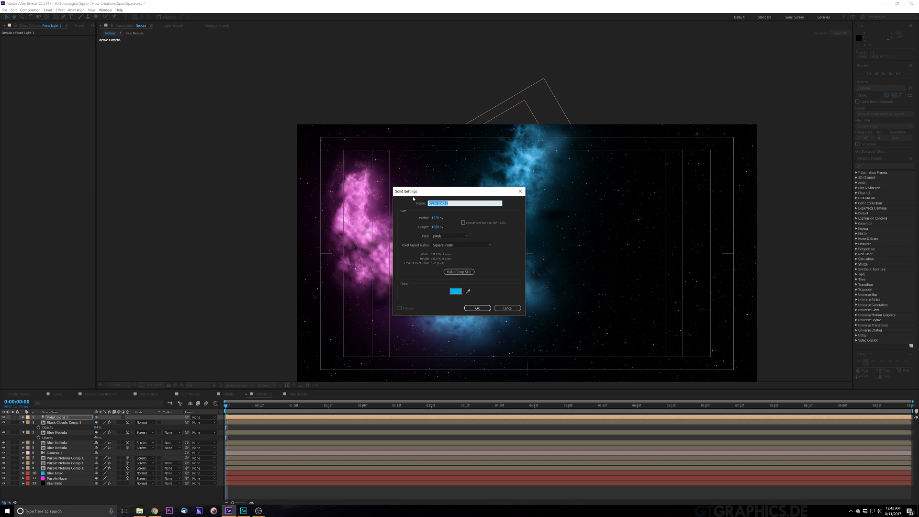
type("Flare")
left_click(455, 291)
left_click_drag(575, 186, 547, 227)
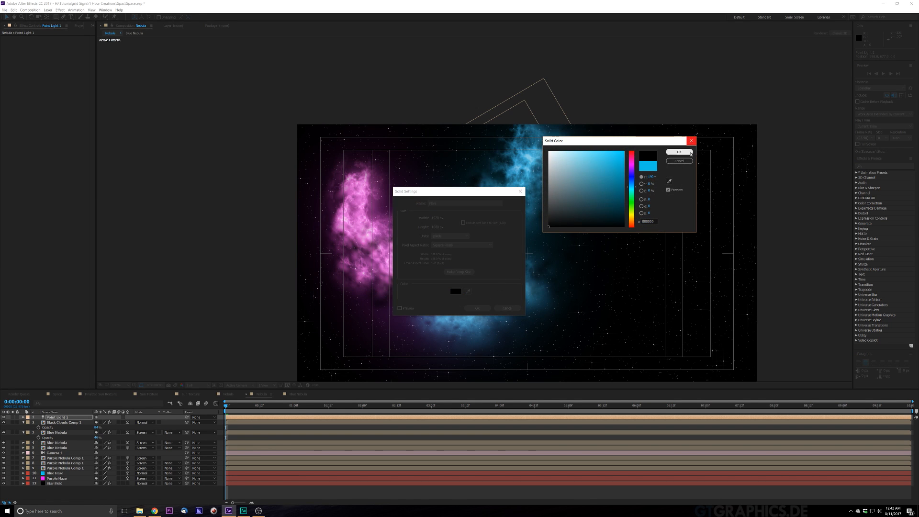
left_click(678, 152)
left_click(477, 308)
Find the Optical Flares effect and apply it to the Flare layer
key("ctrl+space")
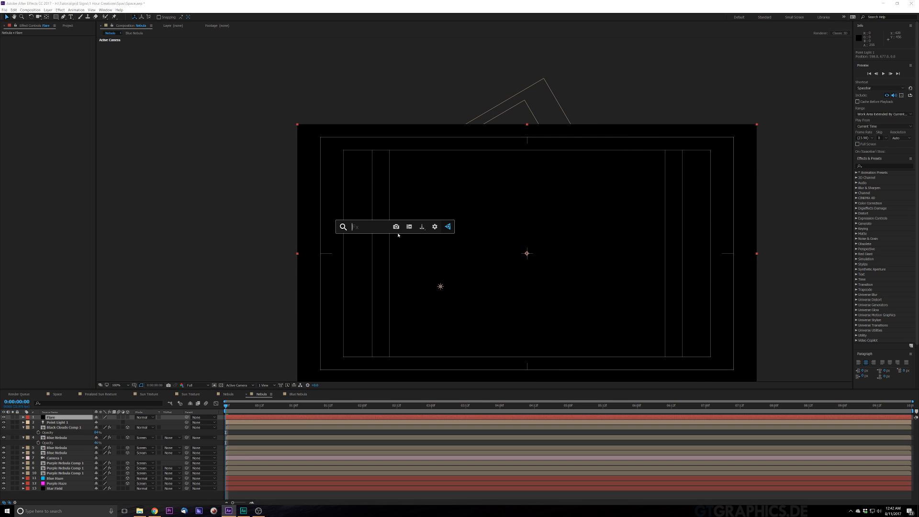
type("opti")
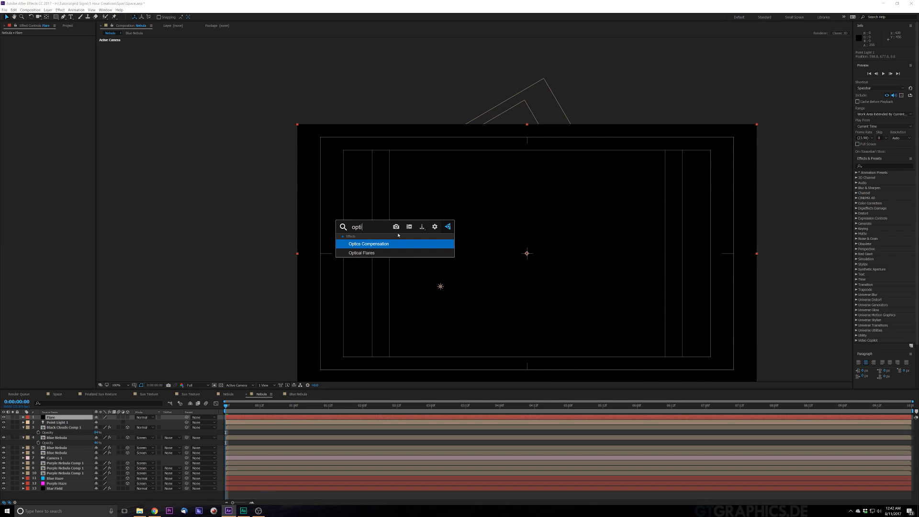
key("Down")
key("Return")
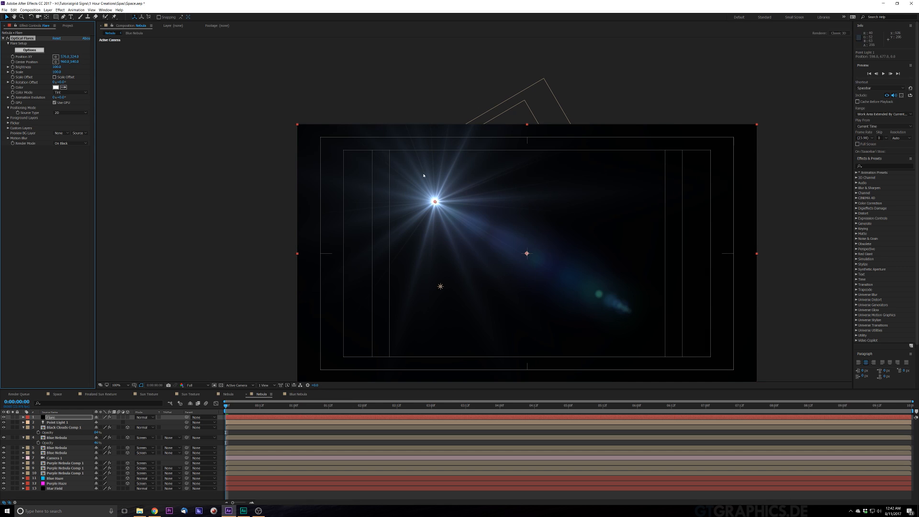
Compare presets in the Optical Flares options and apply the Blurry Window preset to the Flare layer
left_click(28, 51)
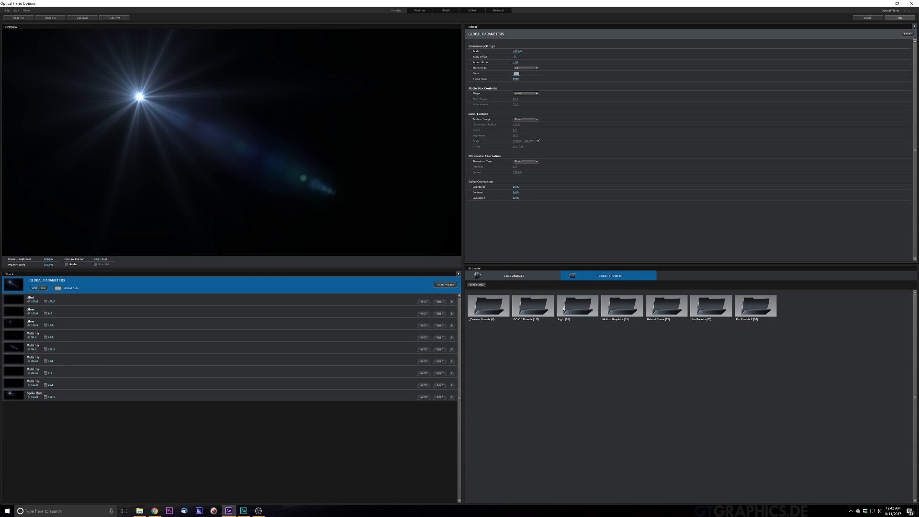
double_click(523, 311)
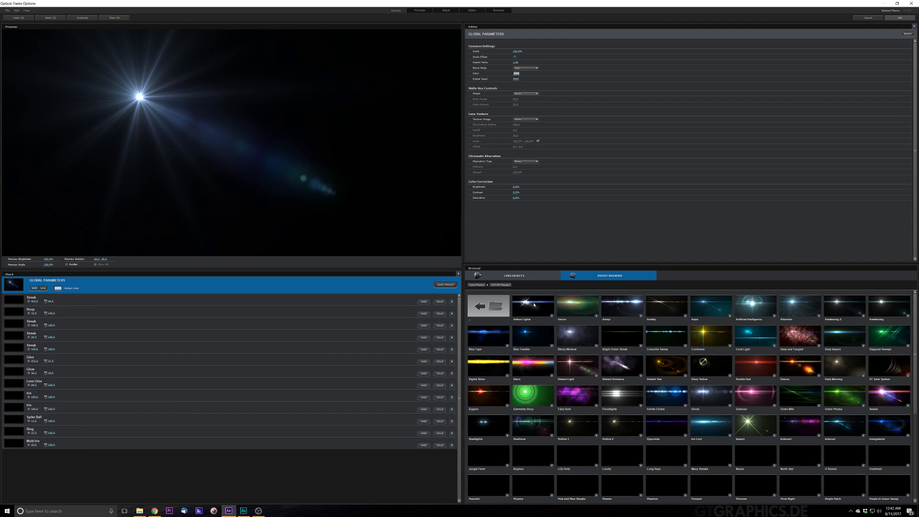
left_click(611, 314)
left_click(576, 336)
left_click_drag(201, 167, 165, 158)
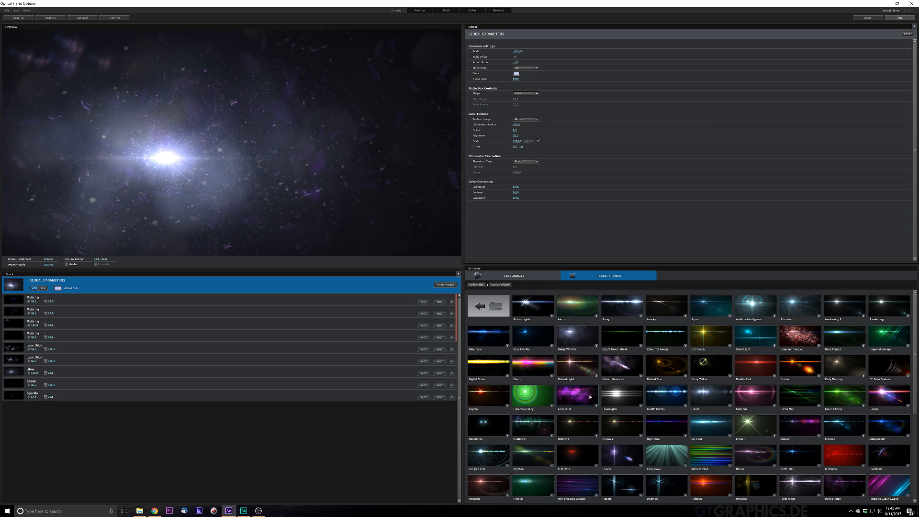
left_click(621, 367)
left_click_drag(300, 150, 349, 139)
left_click(617, 311)
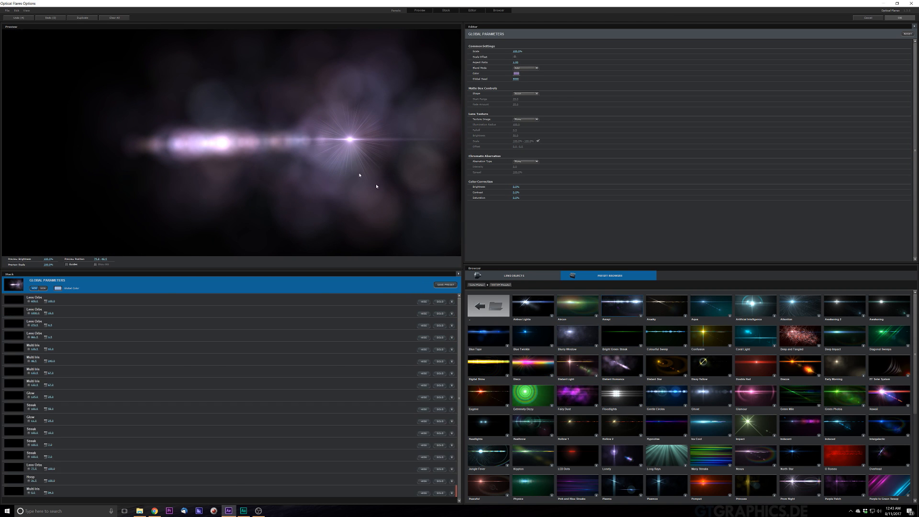
left_click_drag(343, 155, 260, 165)
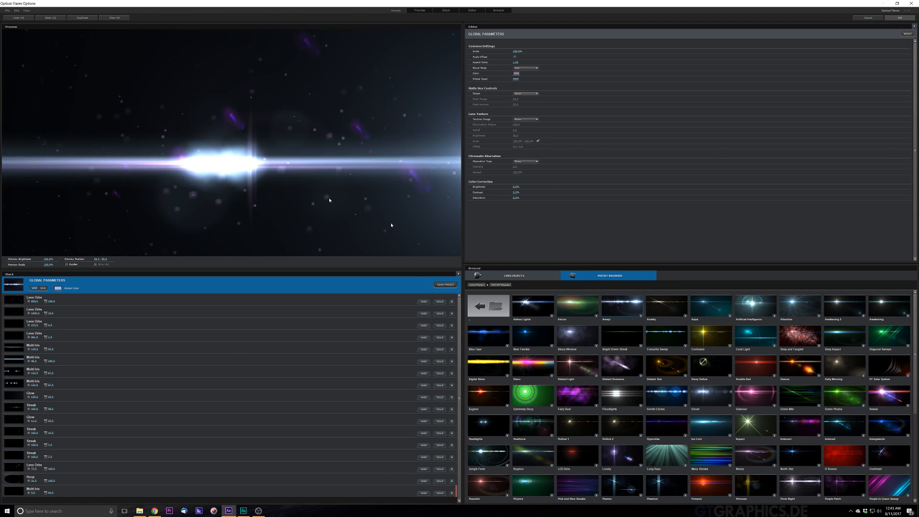
left_click(575, 339)
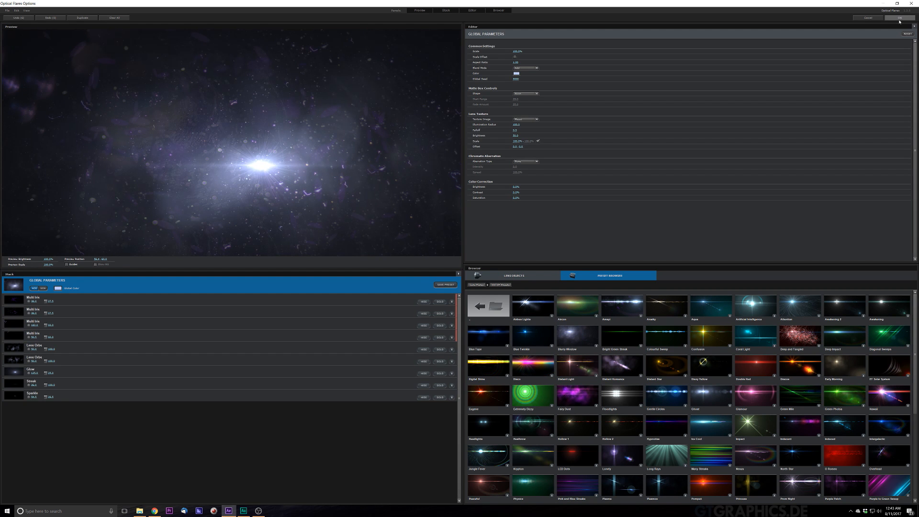
left_click(900, 18)
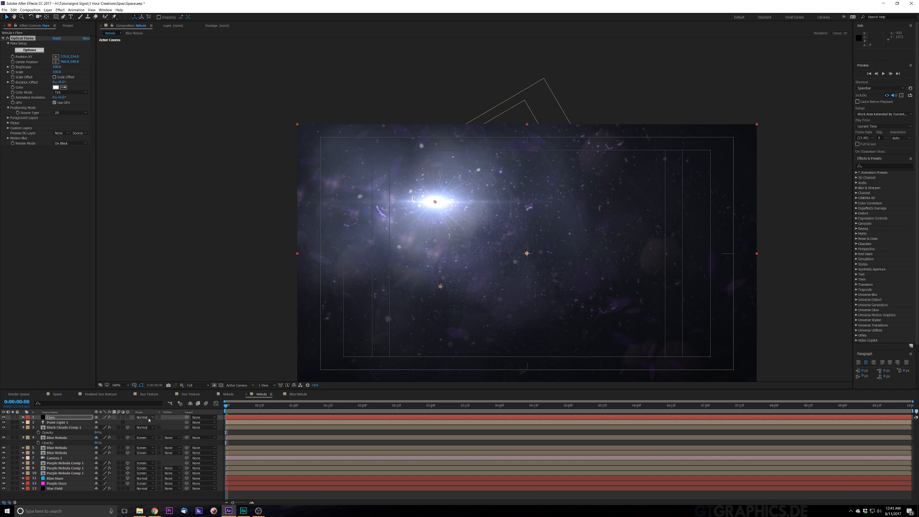
Set the Flare layer's blending mode to Screen and the flare's positioning source type to Track Lights
left_click(149, 417)
left_click(161, 254)
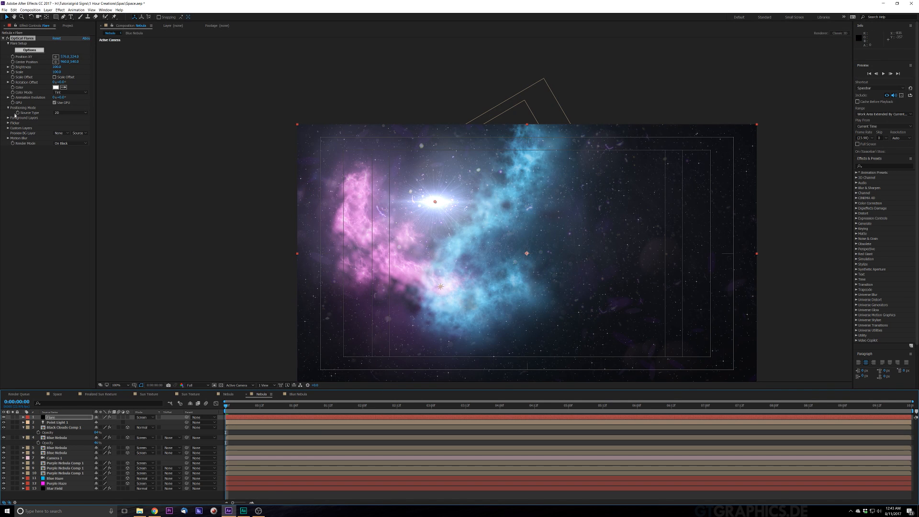
left_click(63, 113)
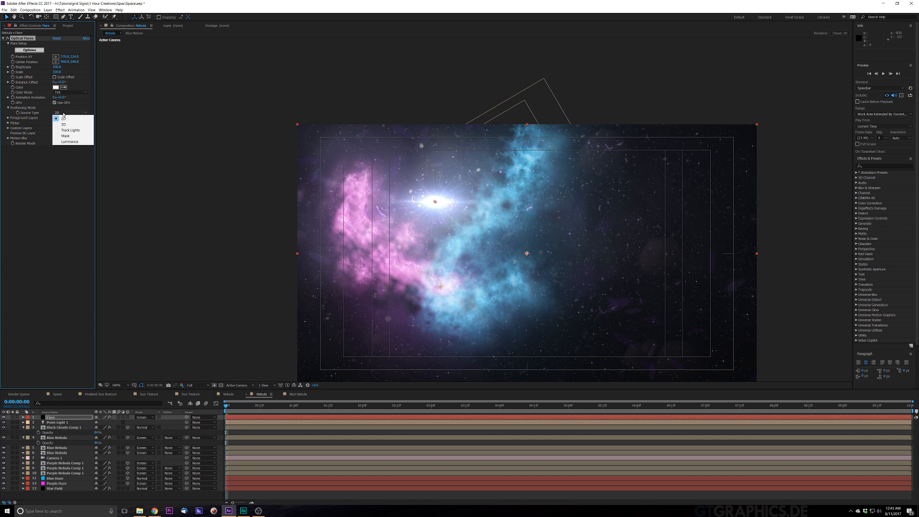
left_click(66, 131)
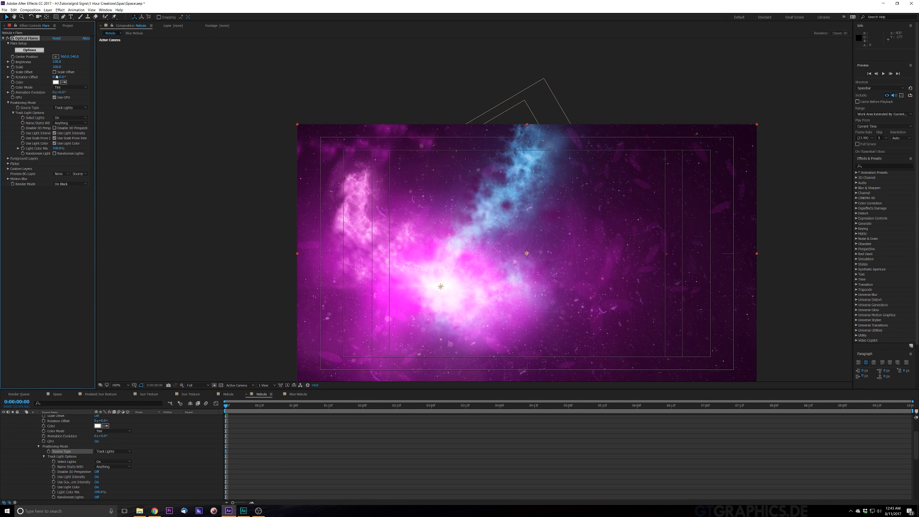
Increase the flare's scale and reduce its brightness to 50
left_click_drag(56, 67, 63, 67)
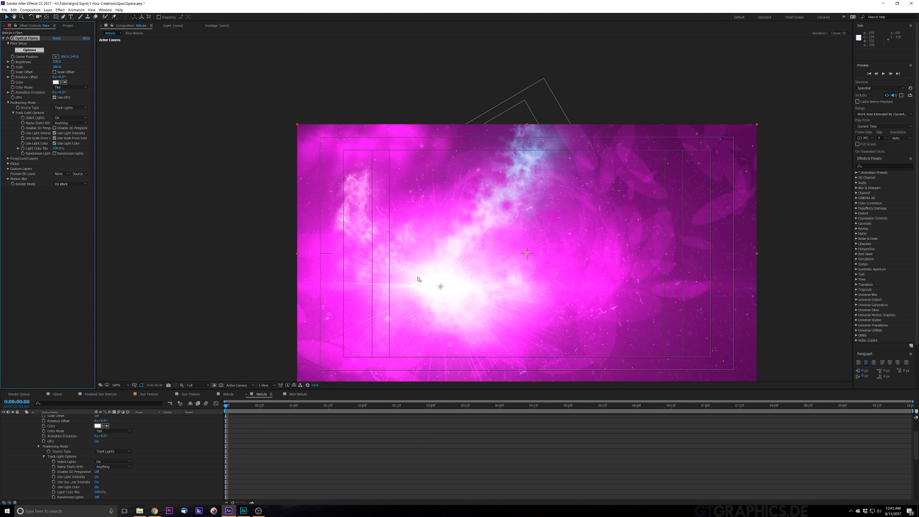
left_click_drag(55, 62, 58, 68)
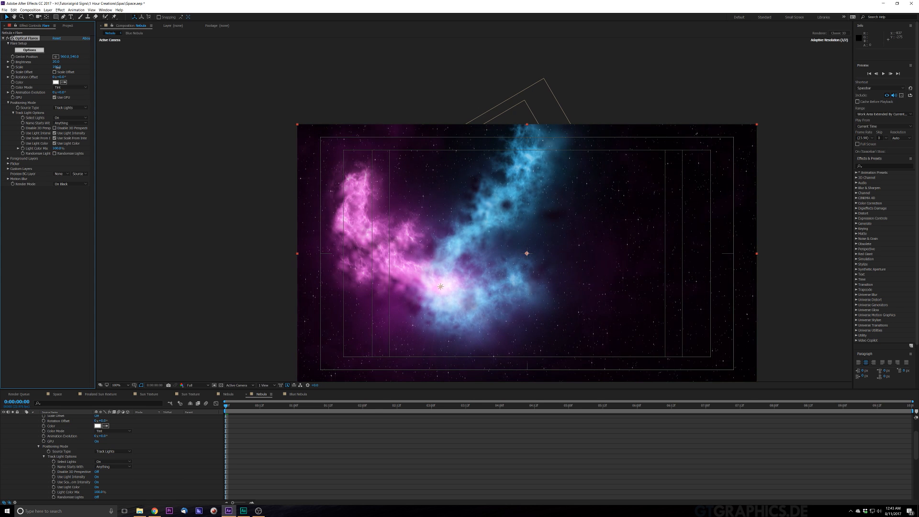
left_click(56, 62)
type("50")
key("Return")
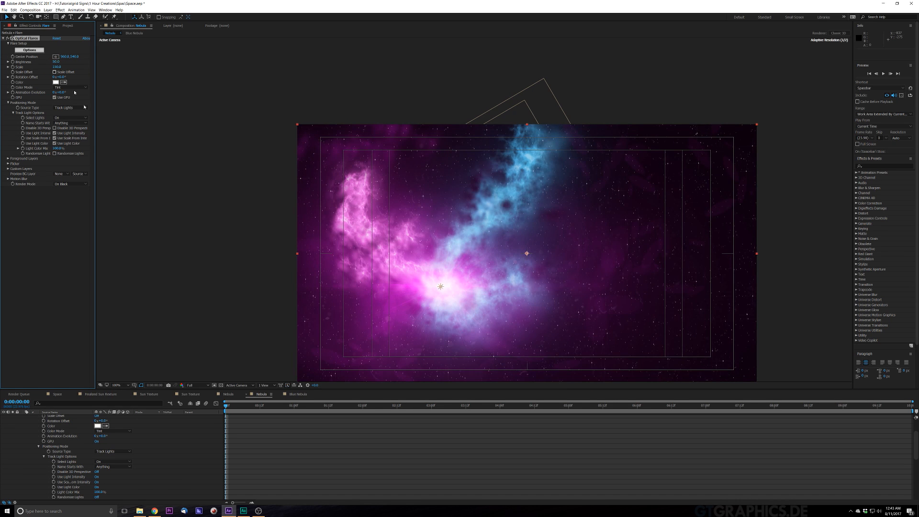
left_click(282, 310)
scroll(515, 254, "down", 1)
scroll(531, 260, "up", 1)
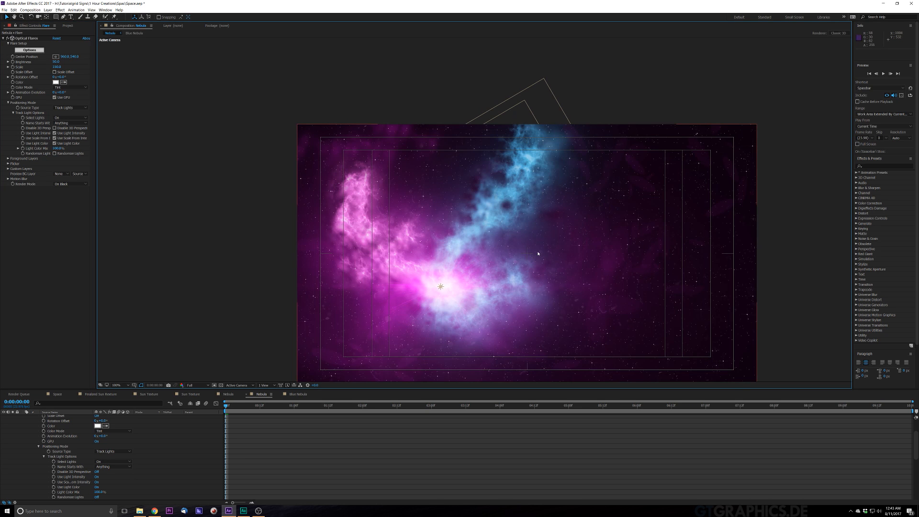
Set the flare's flicker speed to 5 and flicker amount to 20
left_click(8, 164)
left_click(55, 174)
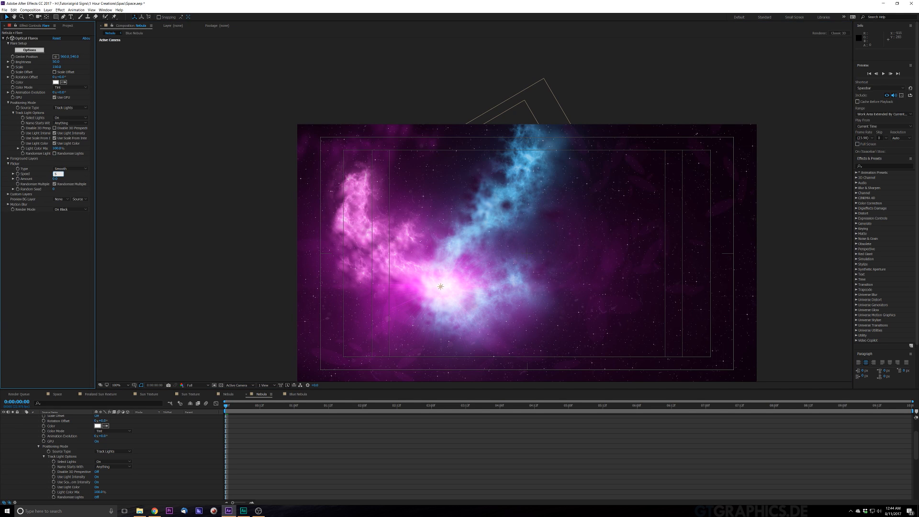
type("5")
key("Tab")
type("20")
key("Return")
Preview the flickering flare from the start of the composition and save the project
key("space")
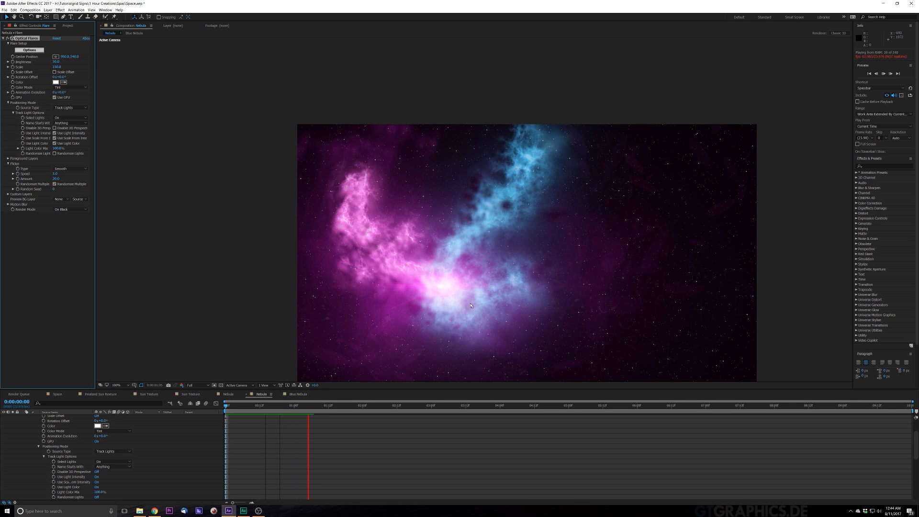
key("ctrl+s")
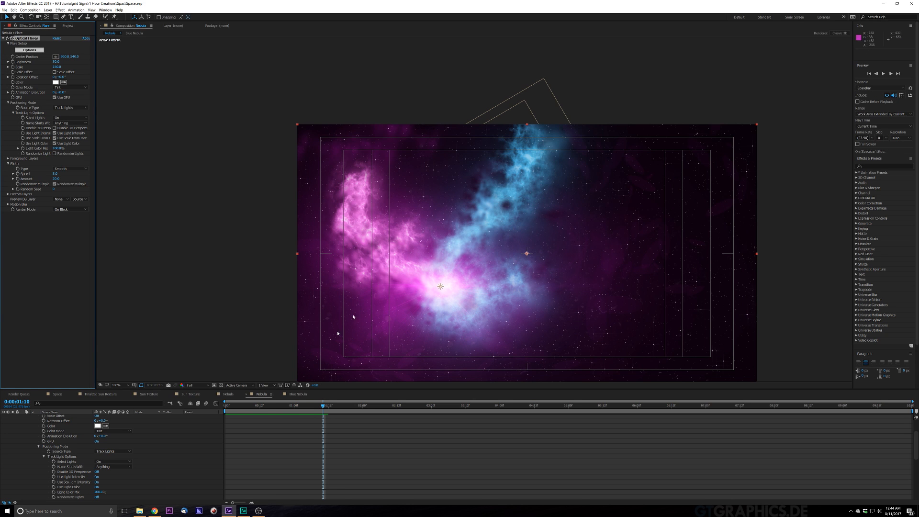
left_click_drag(316, 408, 289, 421)
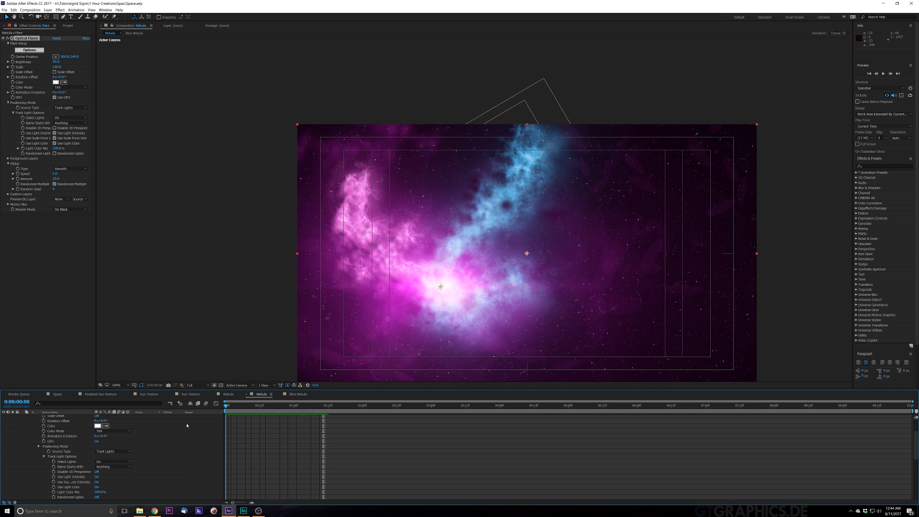
key("space")
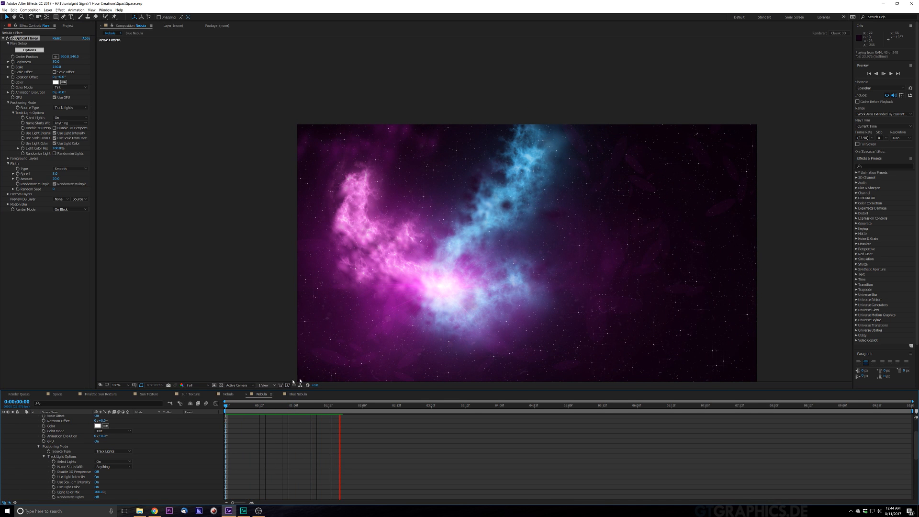
key("space")
key("Home")
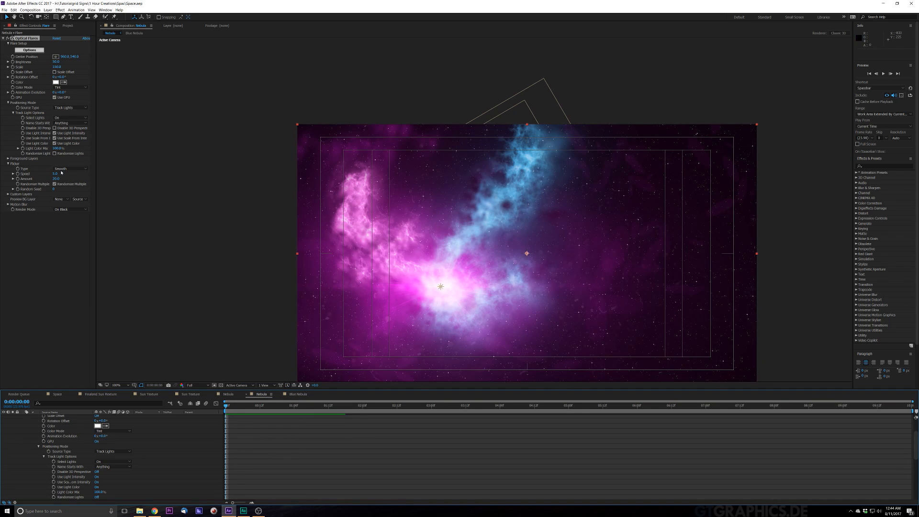
Set the flare's flicker speed to 3
left_click(56, 173)
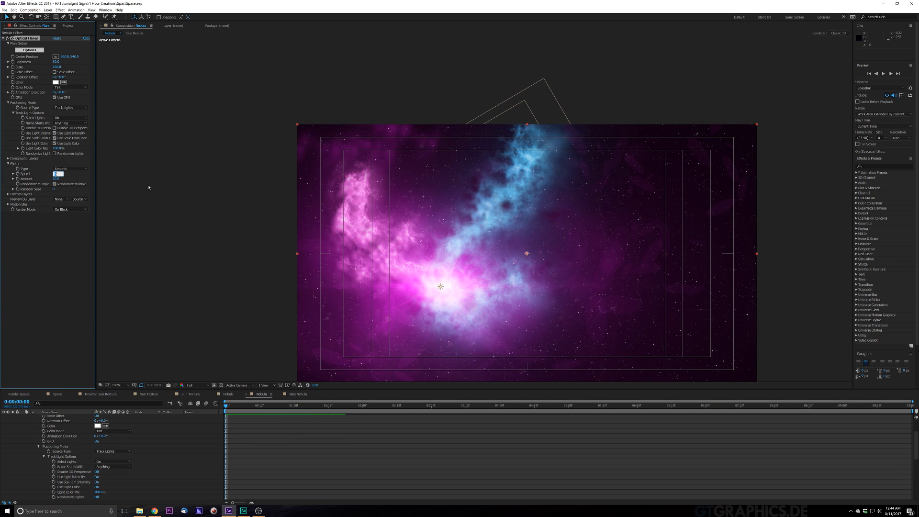
type("3")
key("Return")
Create a new black solid named "Black Solid Asteroids" above the Flare layer
left_click(48, 10)
mouse_move(96, 16)
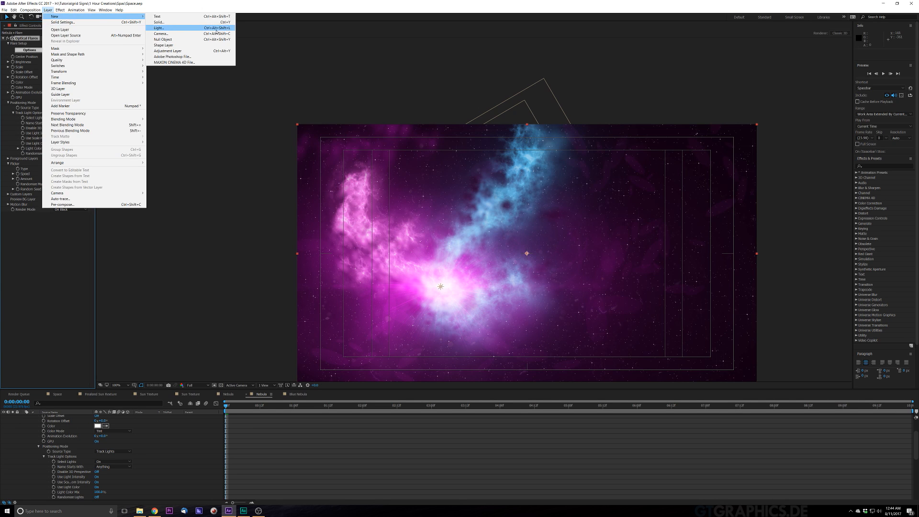
left_click(215, 22)
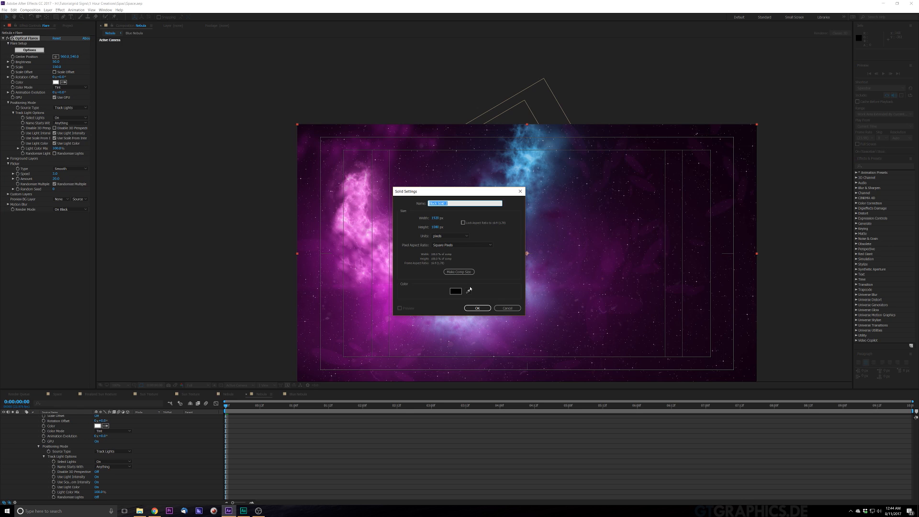
key("Right")
key("Return")
Find the Element effect and apply it to the asteroids solid
key("ctrl+space")
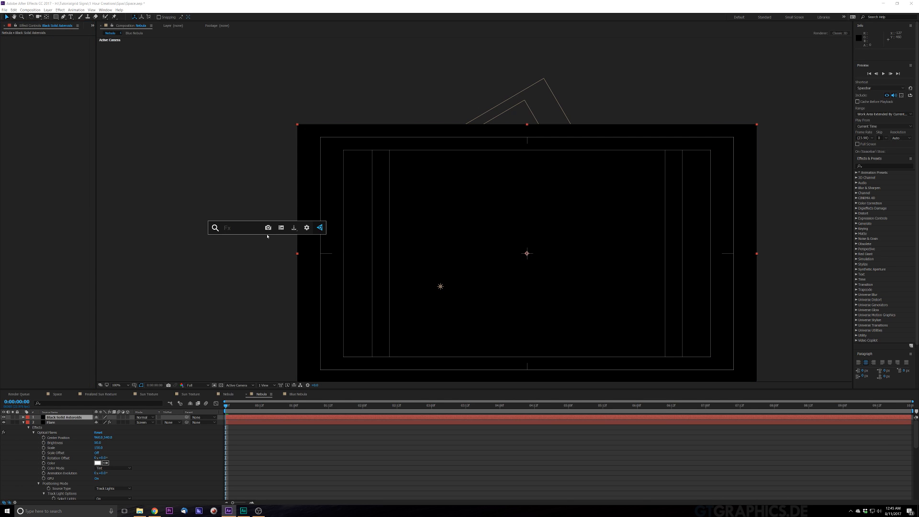
type("ele")
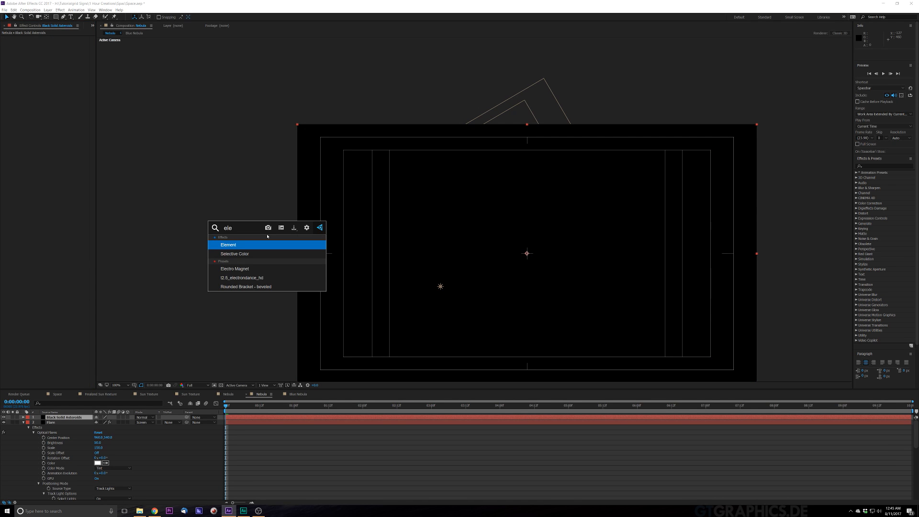
key("Return")
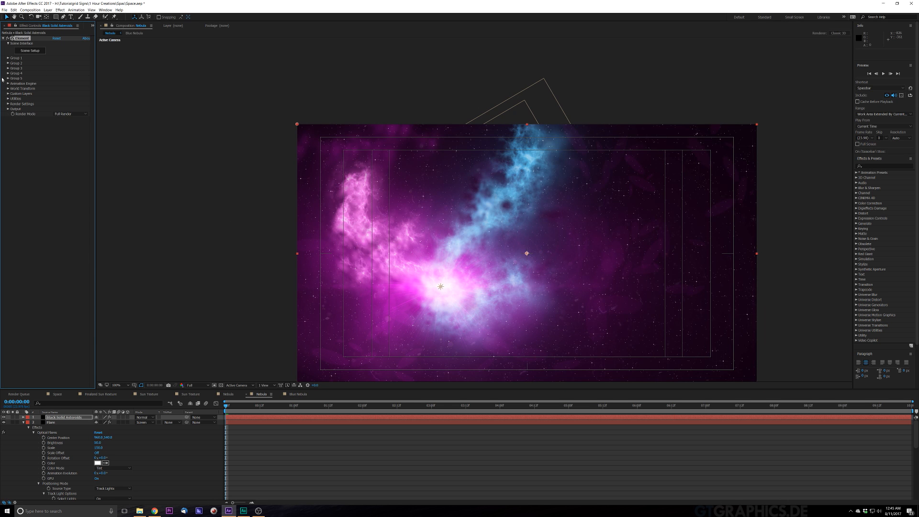
Open Element's scene setup and add the rock_01 model from the Starter_Pack_Physical collection
left_click(30, 53)
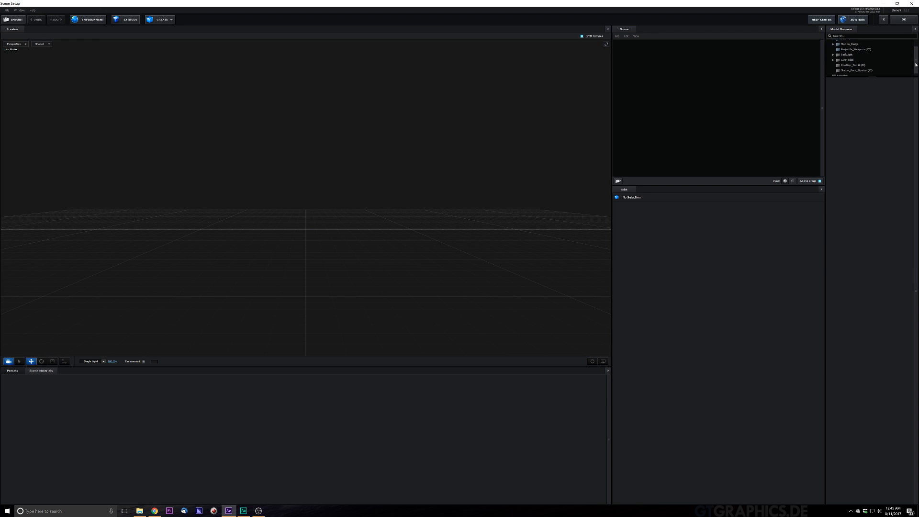
left_click(859, 68)
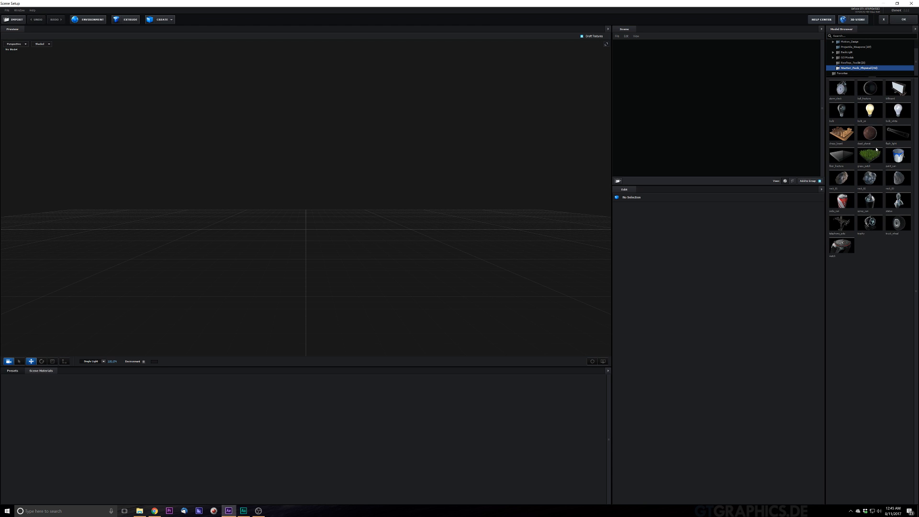
left_click(841, 178)
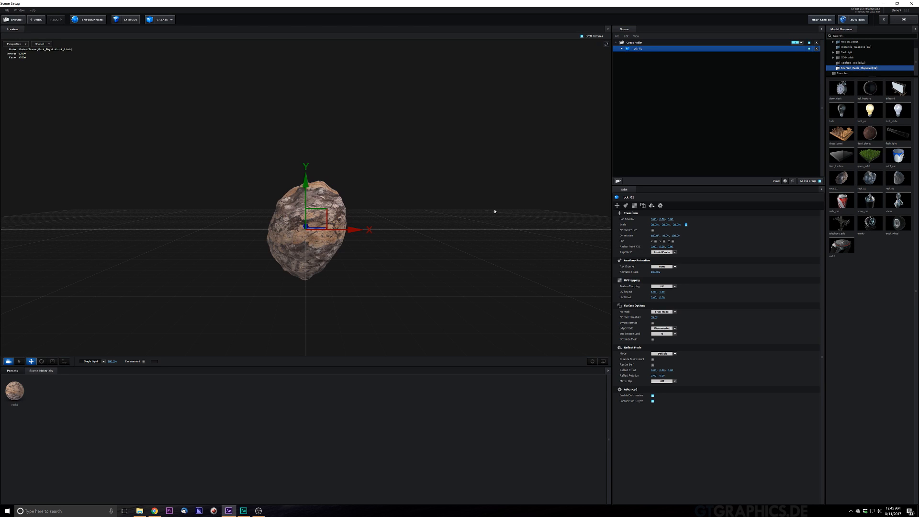
Lower the environment multiplier of the rock_01 model's material to near zero and accept the scene setup
left_click(622, 48)
left_click(639, 54)
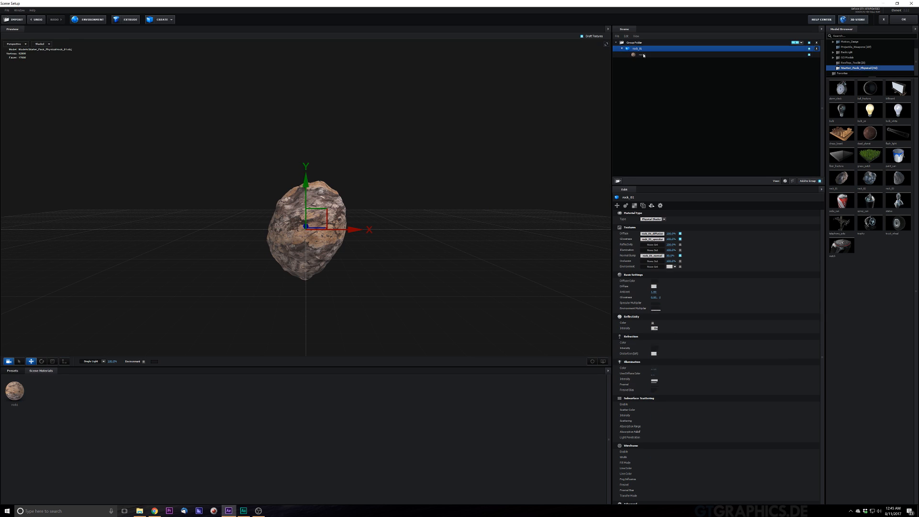
left_click(656, 308)
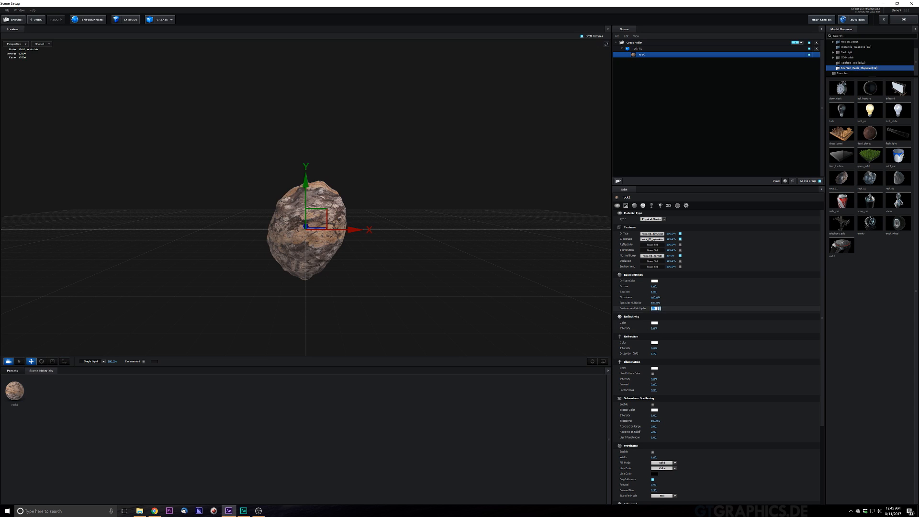
type("1")
key("Return")
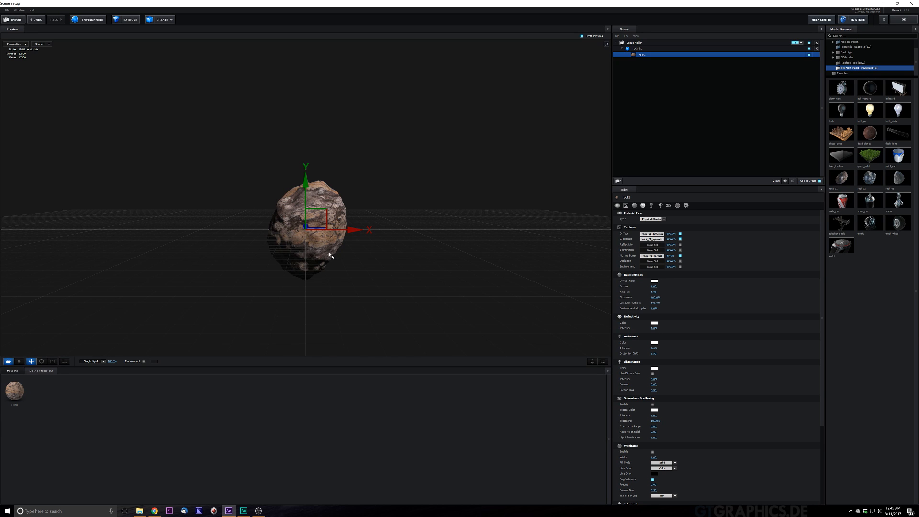
left_click(902, 19)
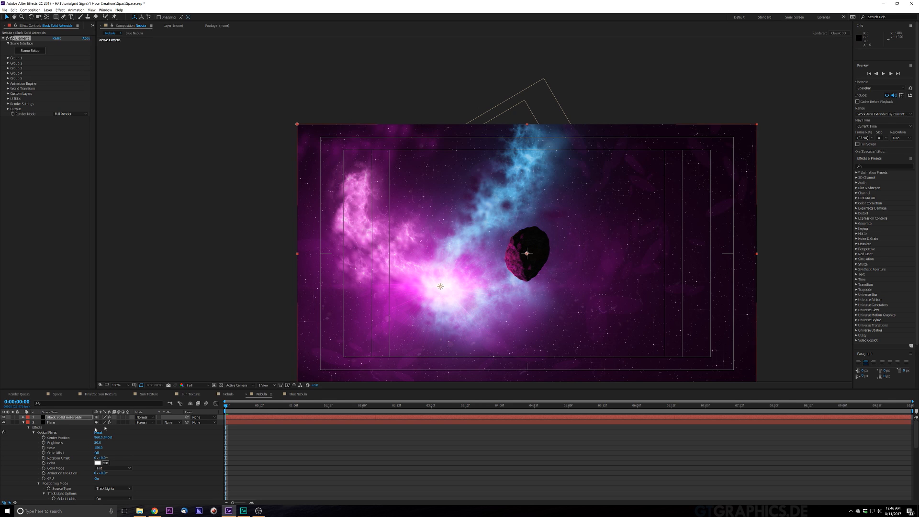
Collapse the Flare layer's properties and hide Point Light 1 to check the light's effect on the asteroid
left_click(23, 423)
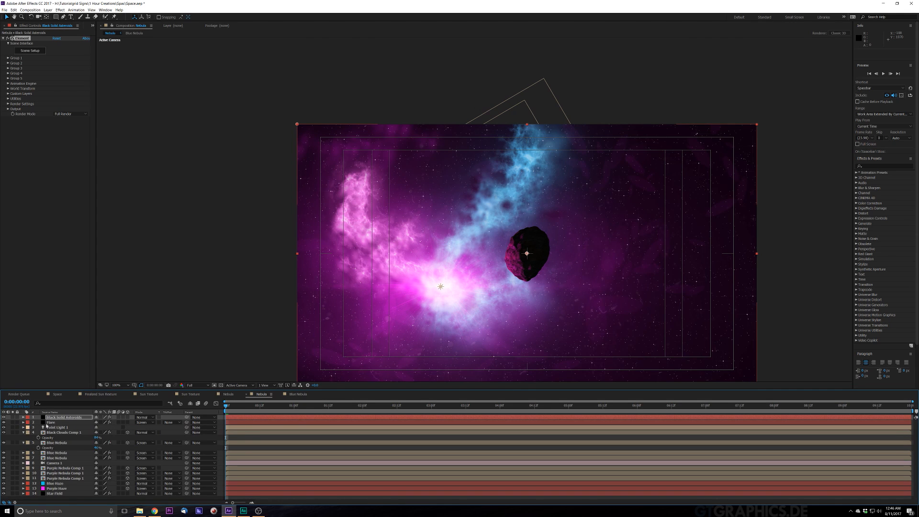
left_click(3, 428)
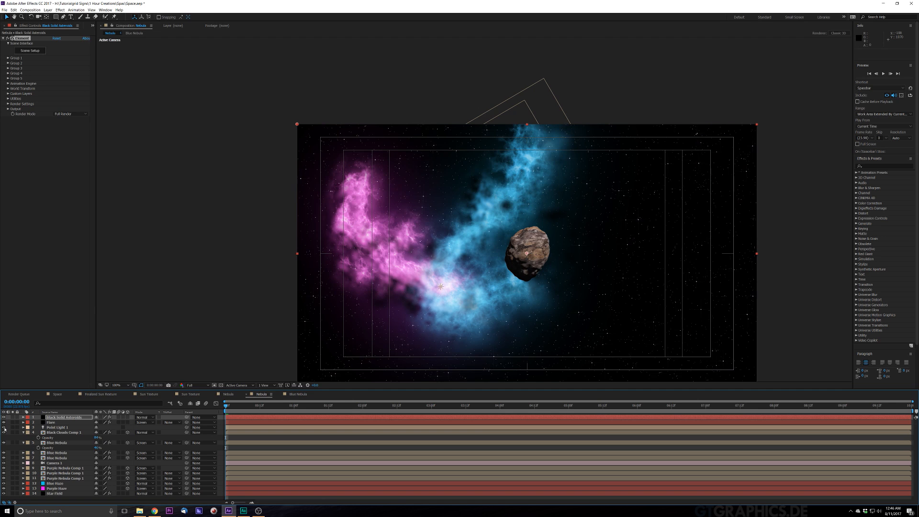
Show Point Light 1 again and reposition Group 1's asteroid close to the camera at the right edge of the frame
left_click(4, 428)
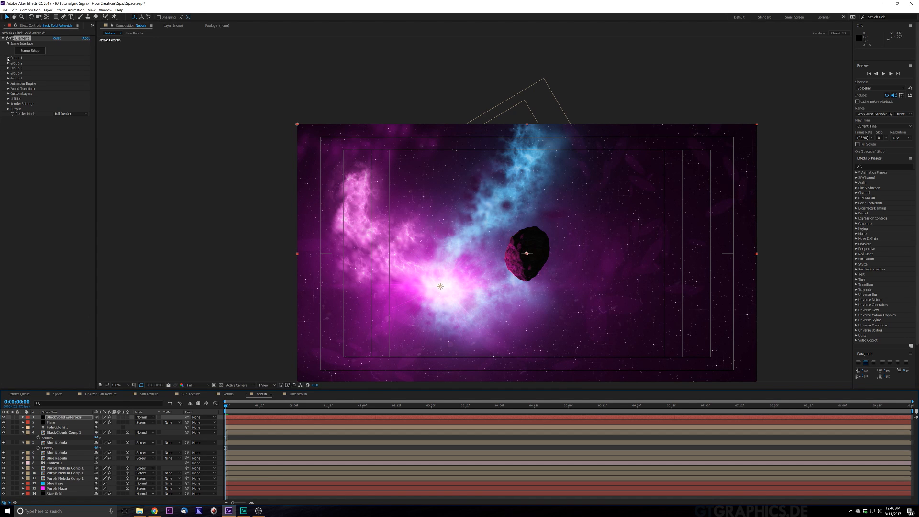
left_click(8, 59)
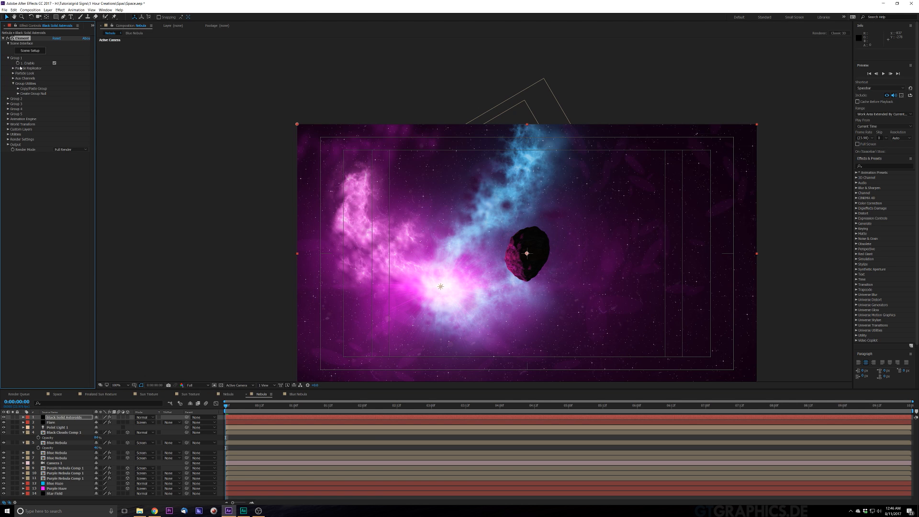
left_click(12, 69)
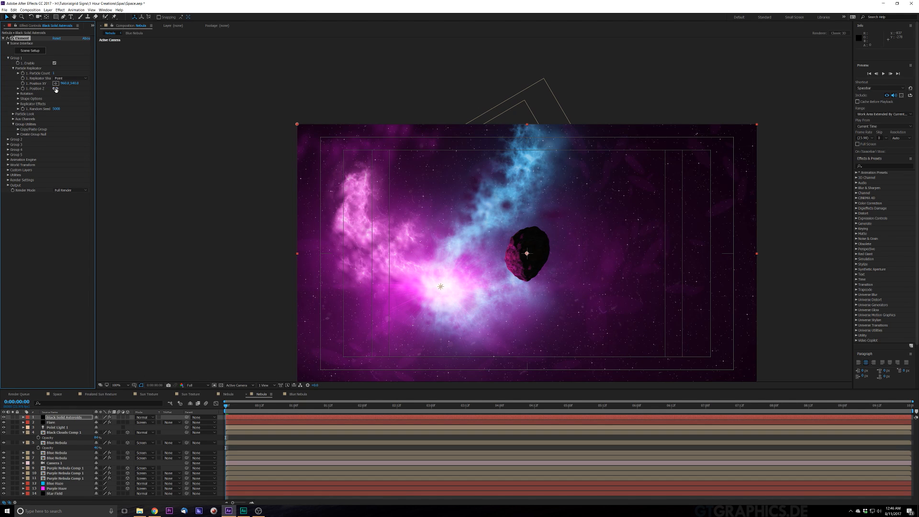
left_click_drag(53, 89, 61, 89)
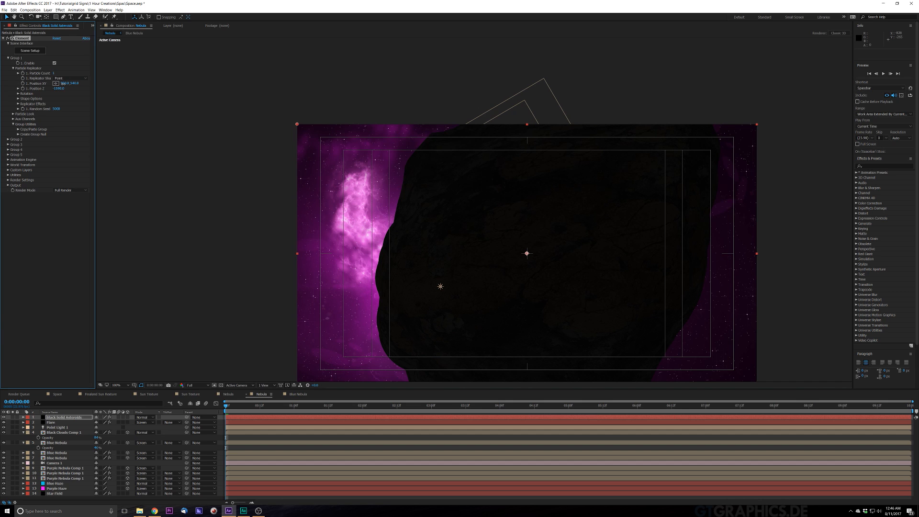
left_click_drag(64, 84, 137, 102)
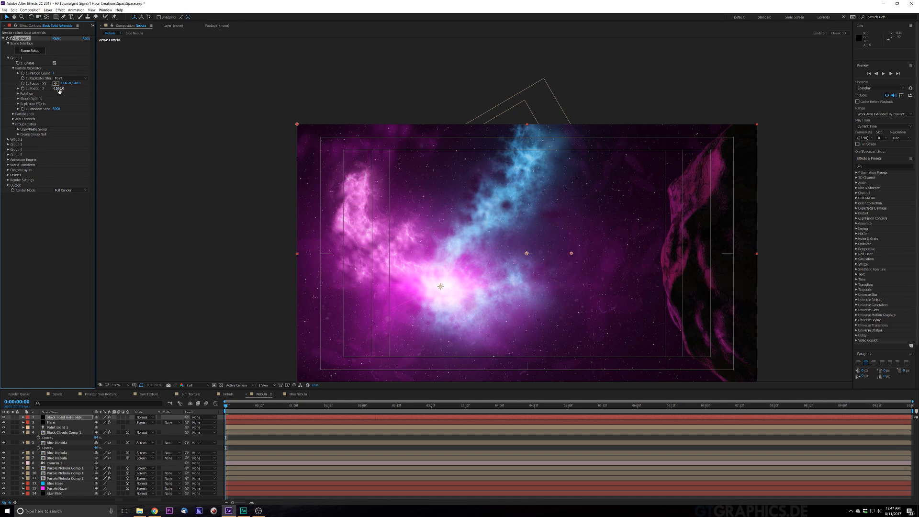
left_click_drag(59, 89, 64, 88)
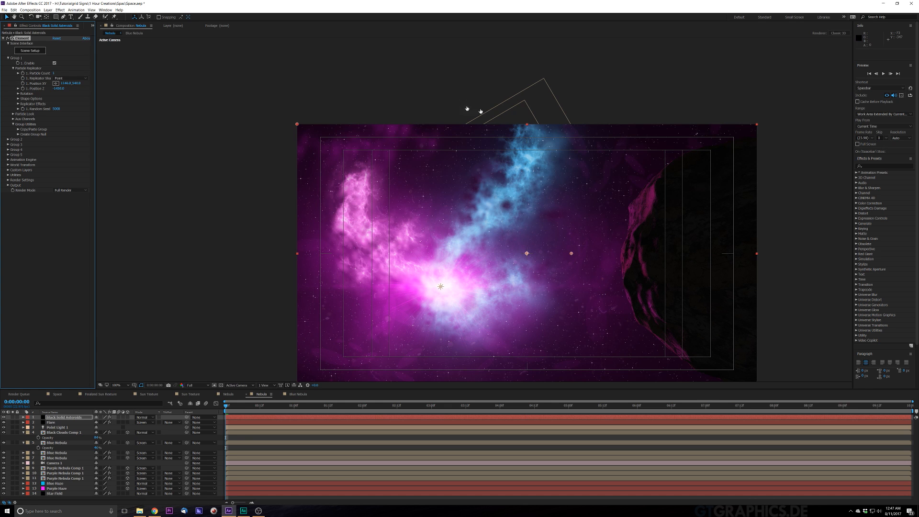
Add the rock_02 model in Element's scene setup and place it outside the group folder in group 2
left_click(29, 52)
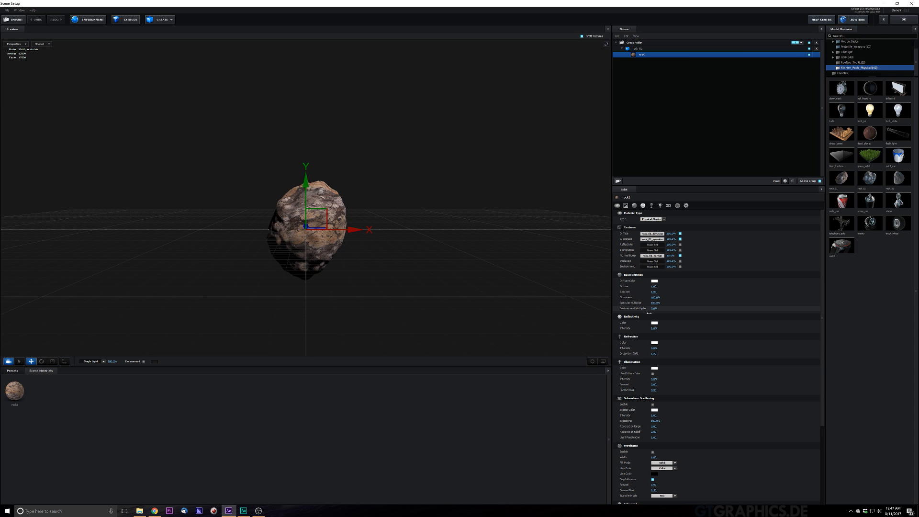
left_click(895, 20)
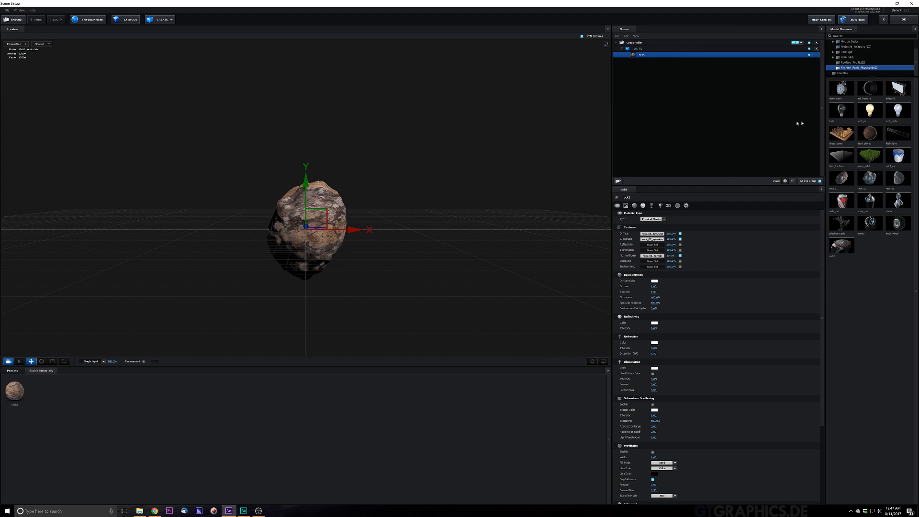
left_click(870, 182)
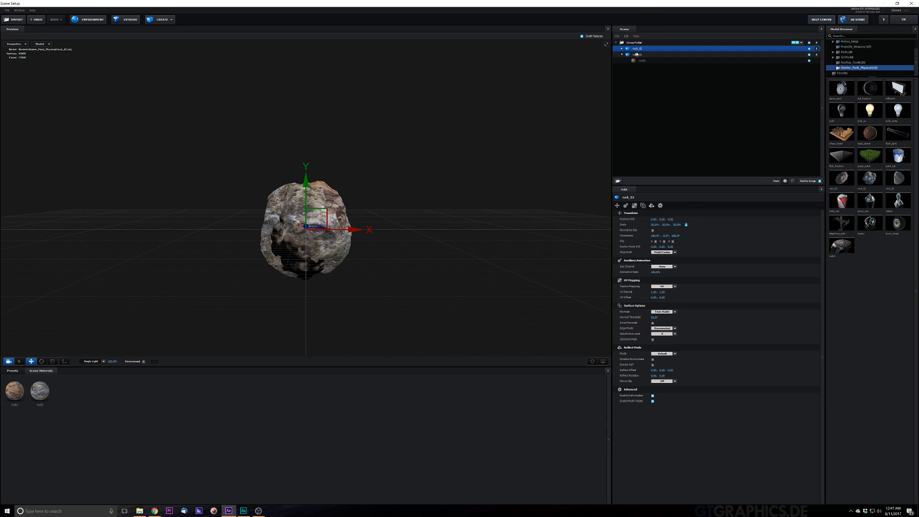
left_click_drag(638, 49, 646, 37)
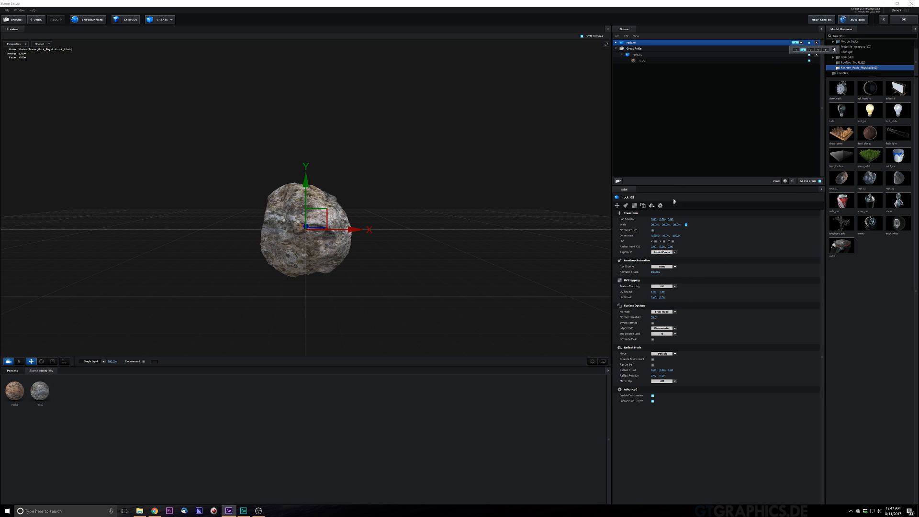
Lower the environment multiplier of the rock_02 model's material to near zero and accept the scene setup
left_click(616, 42)
left_click(635, 48)
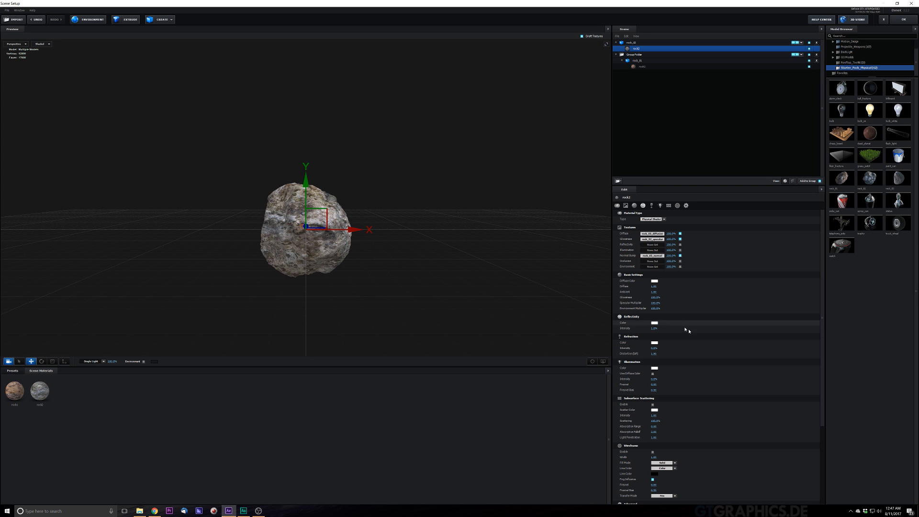
left_click_drag(654, 309, 605, 325)
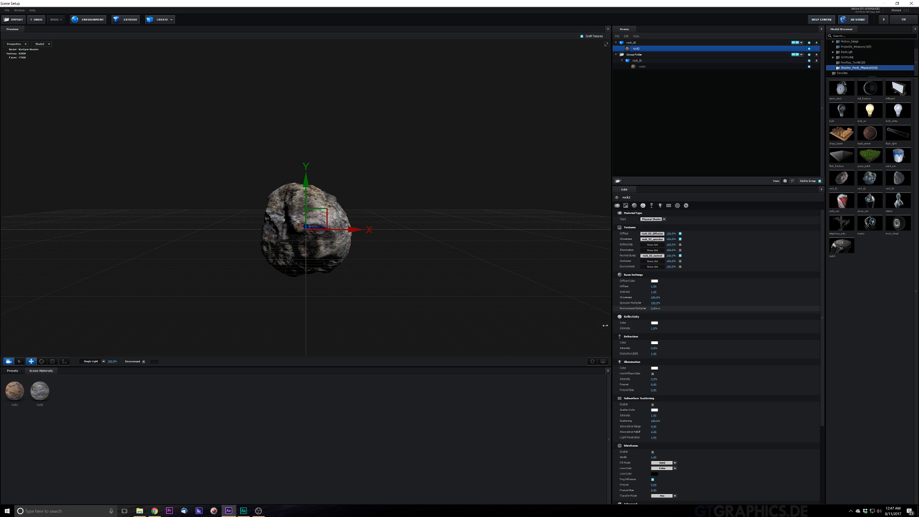
left_click(903, 19)
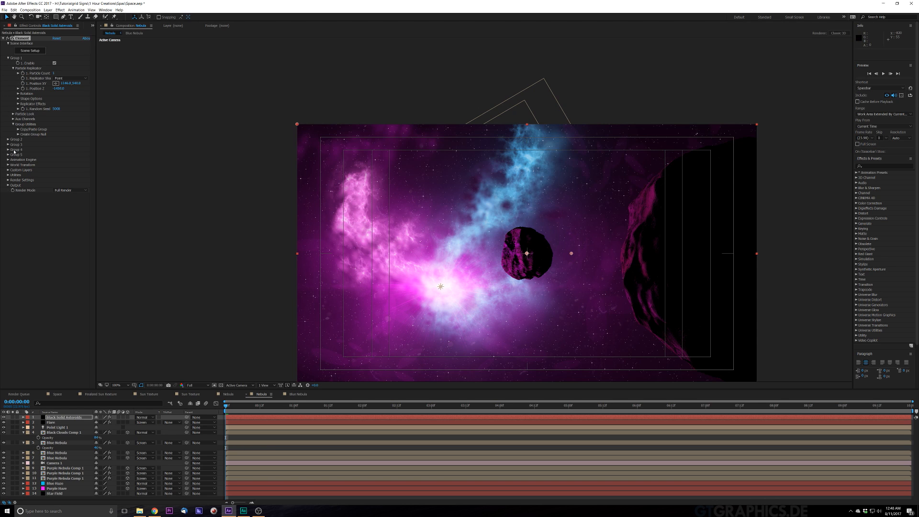
Expand the Particle Replicator settings of Group 2
left_click(8, 140)
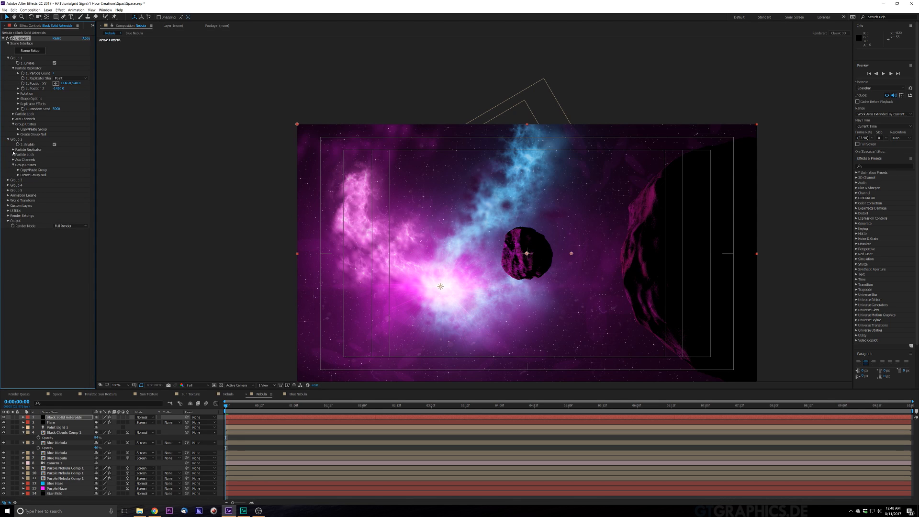
left_click(13, 150)
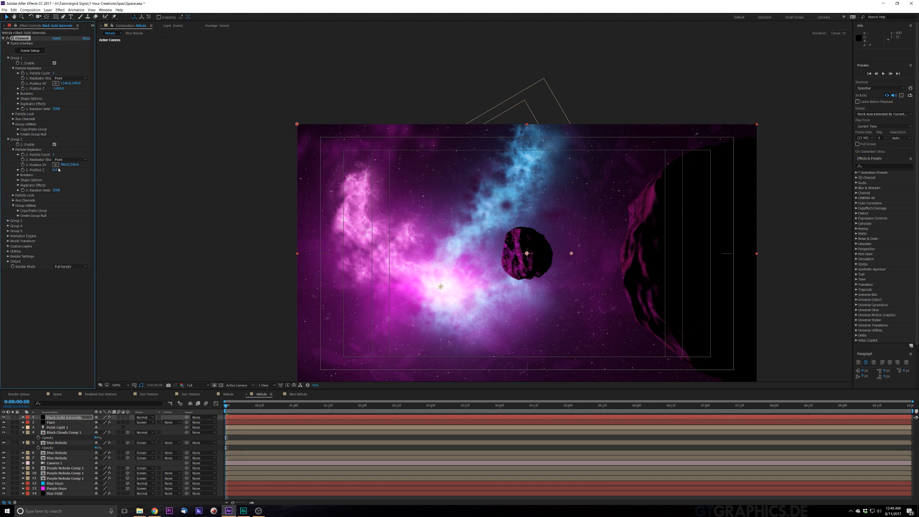
Try orbiting the camera around the two asteroids
key("c")
left_click_drag(553, 234, 457, 259)
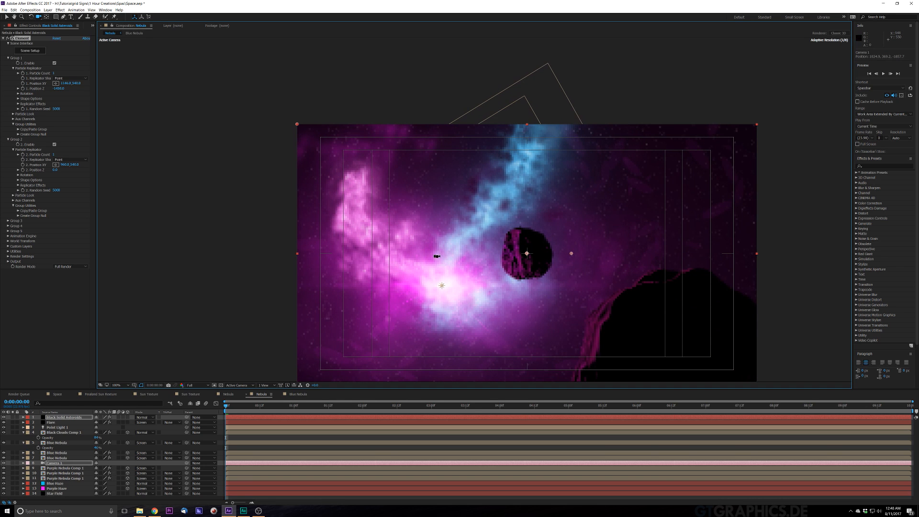
left_click_drag(590, 225, 580, 231)
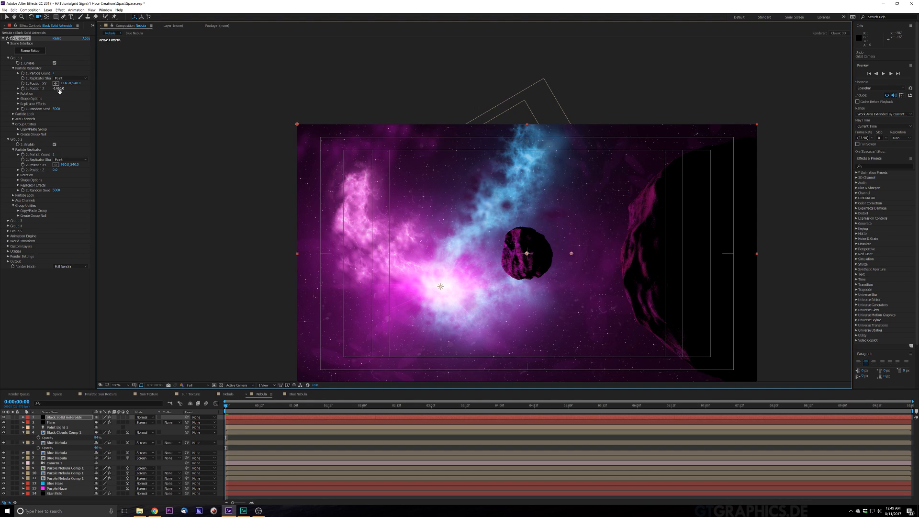
Bring Group 2's asteroid closer to the camera along its Z position
type("-1450")
key("Return")
left_click_drag(26, 191, 51, 120)
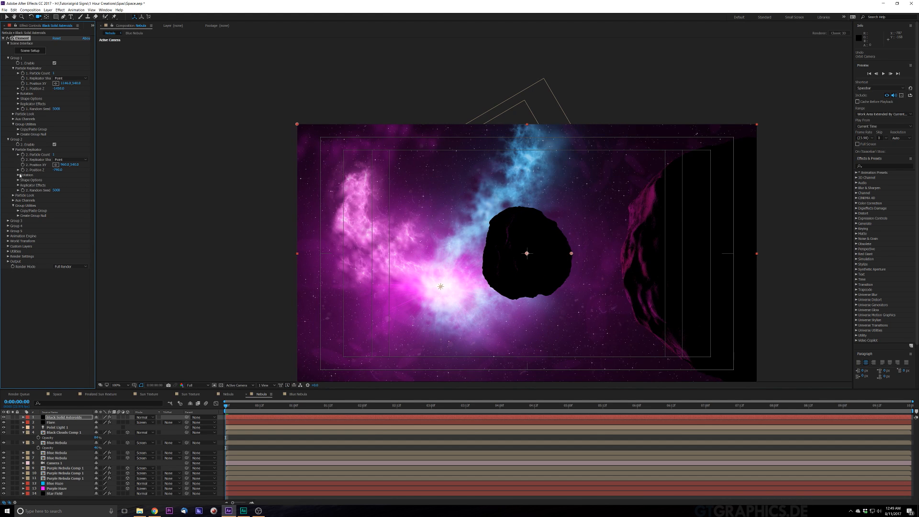
Shrink Group 2's particle size and move its asteroid to the upper left of the frame, over the purple nebula
left_click(18, 175)
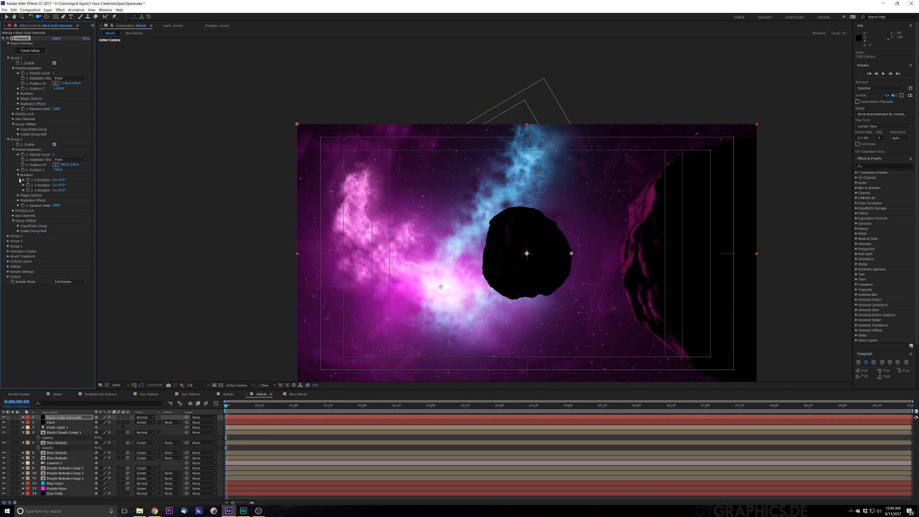
left_click(13, 210)
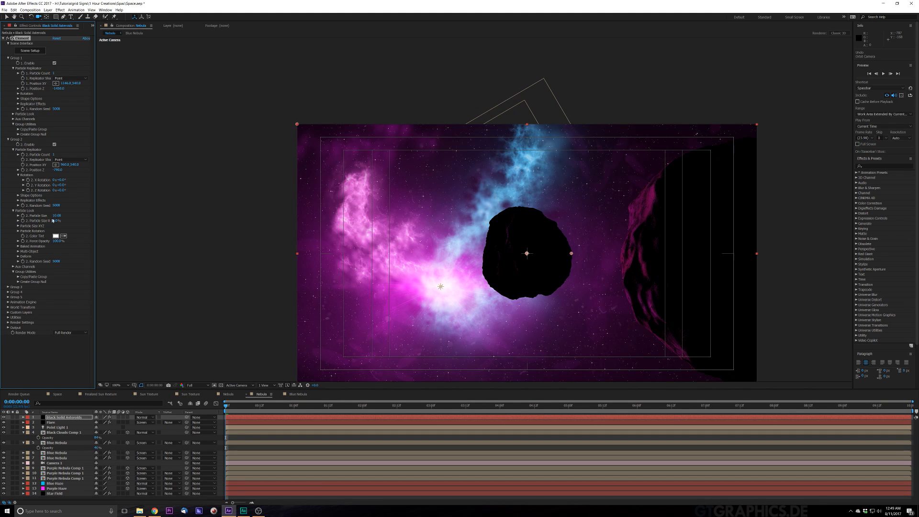
left_click_drag(57, 216, 39, 221)
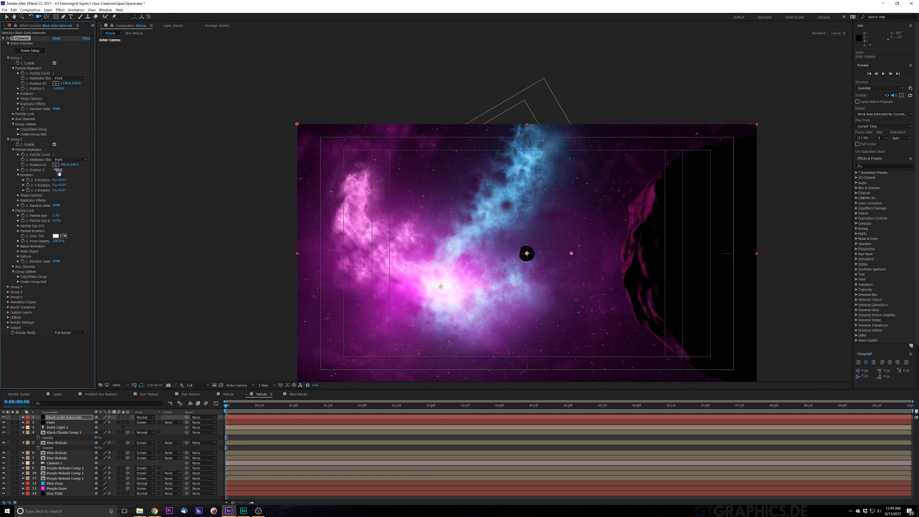
left_click_drag(57, 215, 60, 216)
left_click_drag(67, 166, 1, 201)
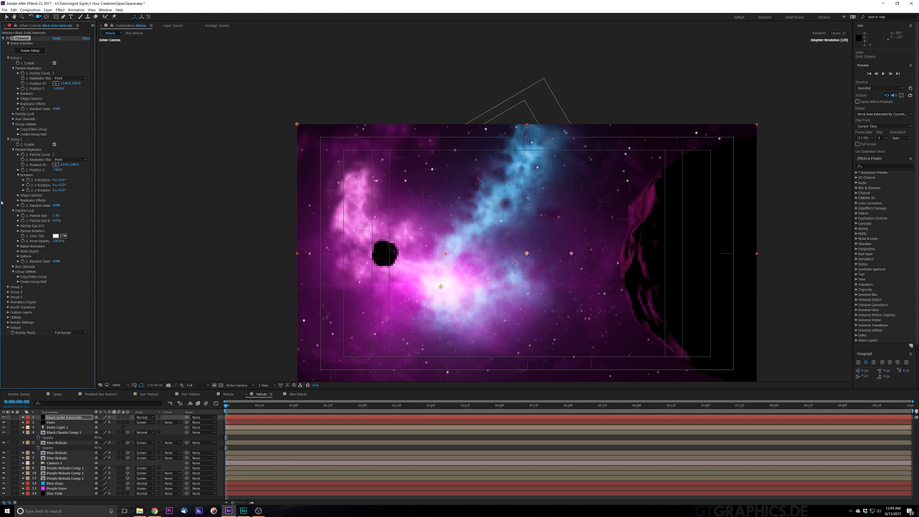
left_click_drag(74, 168, 0, 204)
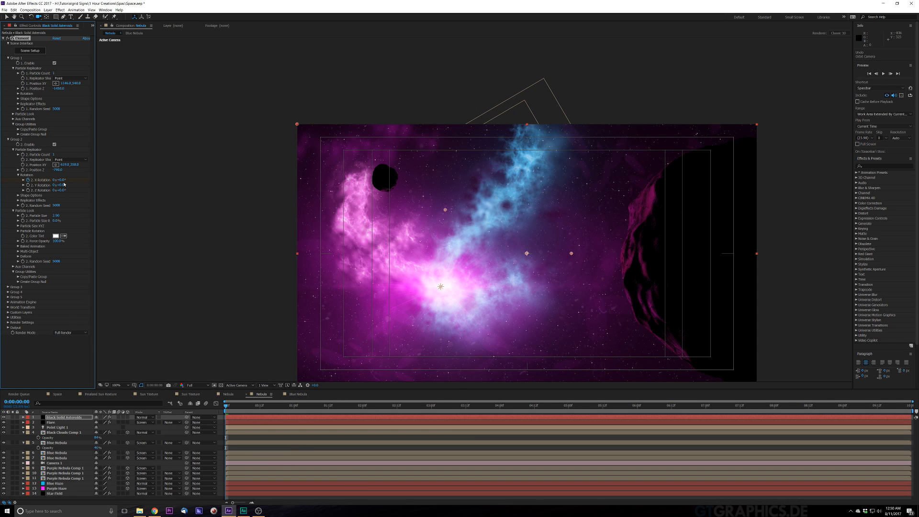
Keyframe Group 2's X and Z rotation from 0° at the start to about 29° and 17° at the final frame, and preview it
left_click(28, 191)
left_click_drag(226, 406, 909, 406)
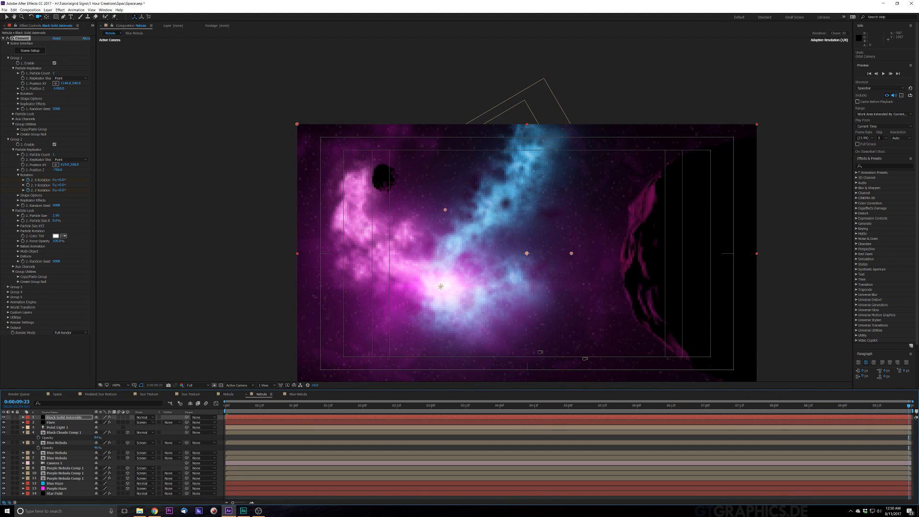
mouse_move(67, 180)
left_mouse_down()
mouse_move(75, 181)
mouse_move(68, 190)
left_mouse_up()
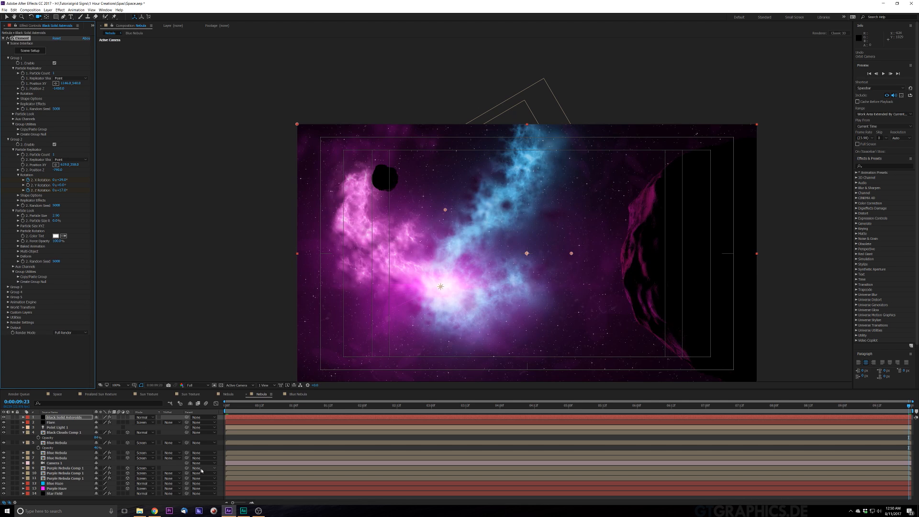
left_click_drag(223, 408, 319, 408)
key("space")
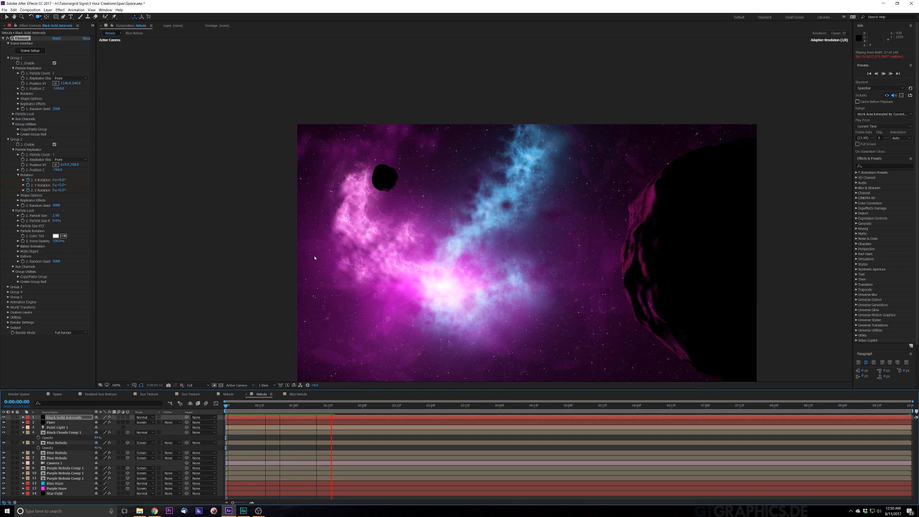
key("space")
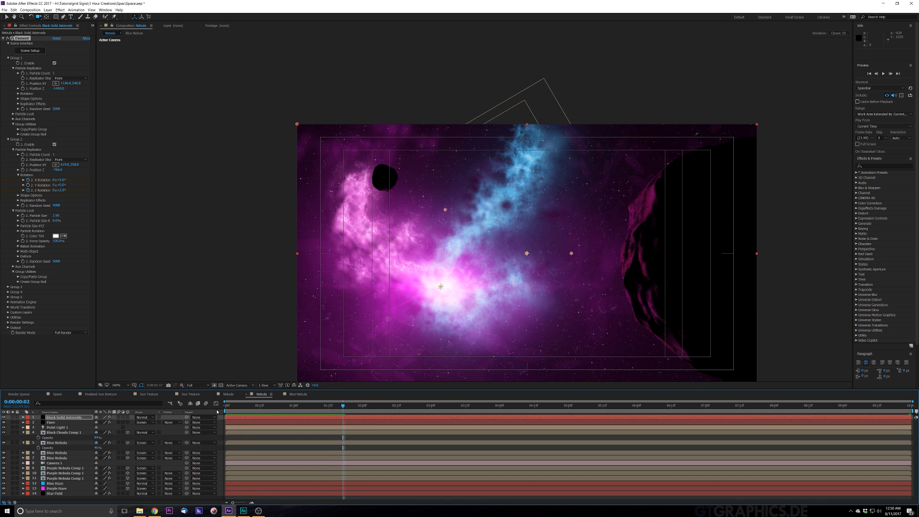
Keyframe Group 1's particle Y rotation from 0° at the start to about 11° at the final frame, and raise its rotation randomness
key("Home")
left_click(13, 114)
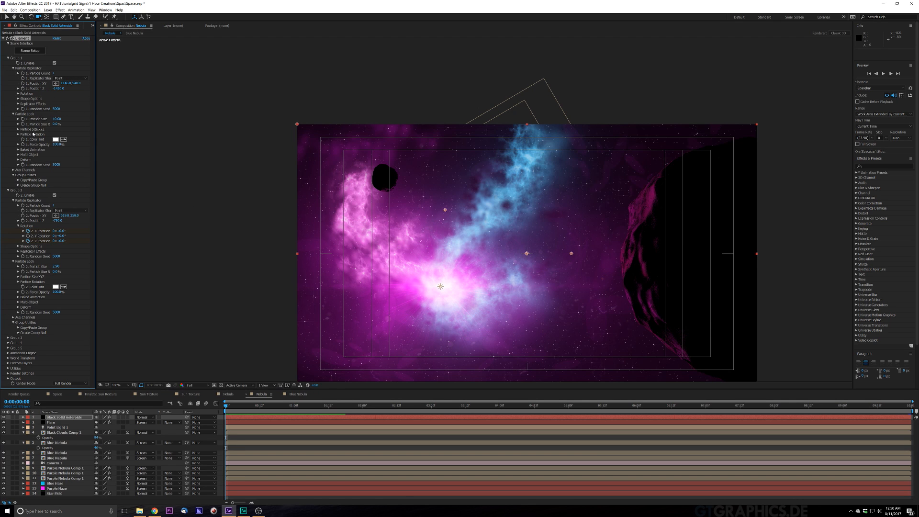
left_click(18, 134)
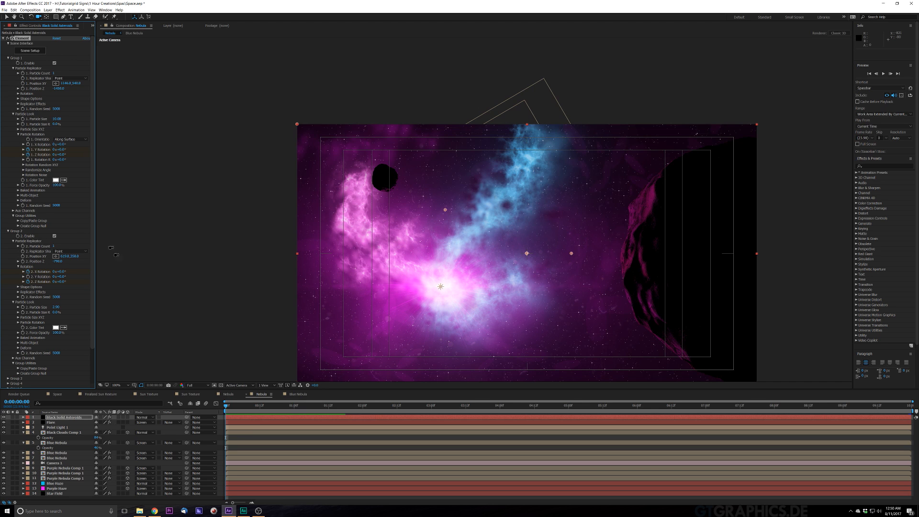
left_click_drag(256, 407, 909, 407)
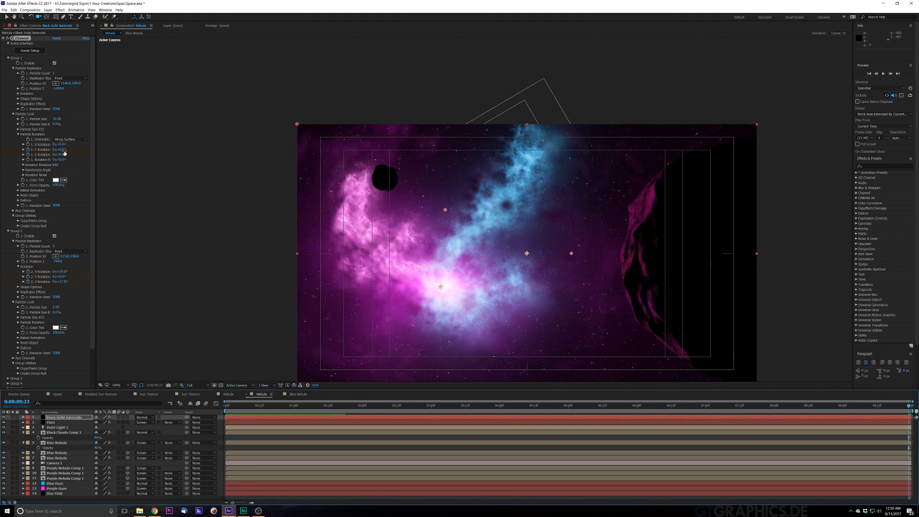
left_click_drag(63, 149, 66, 159)
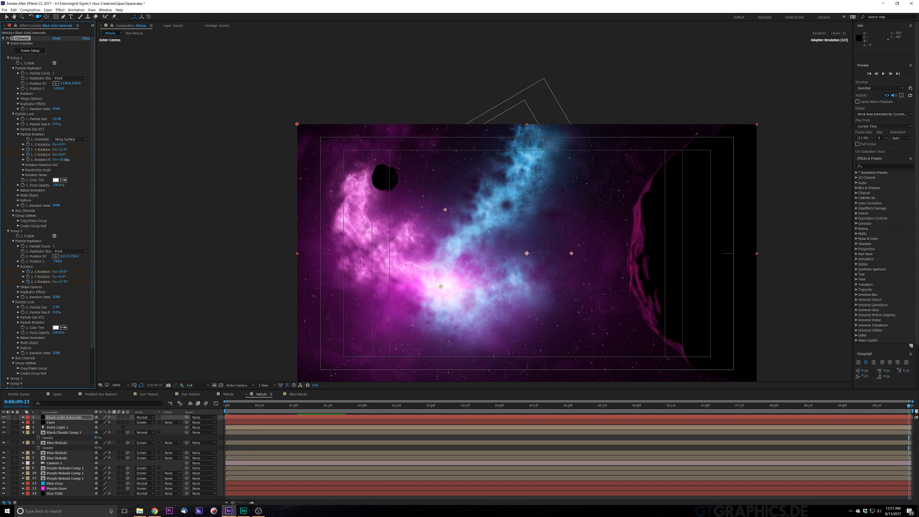
Preview the asteroid rotation from the start of the composition and save the project
key("Home")
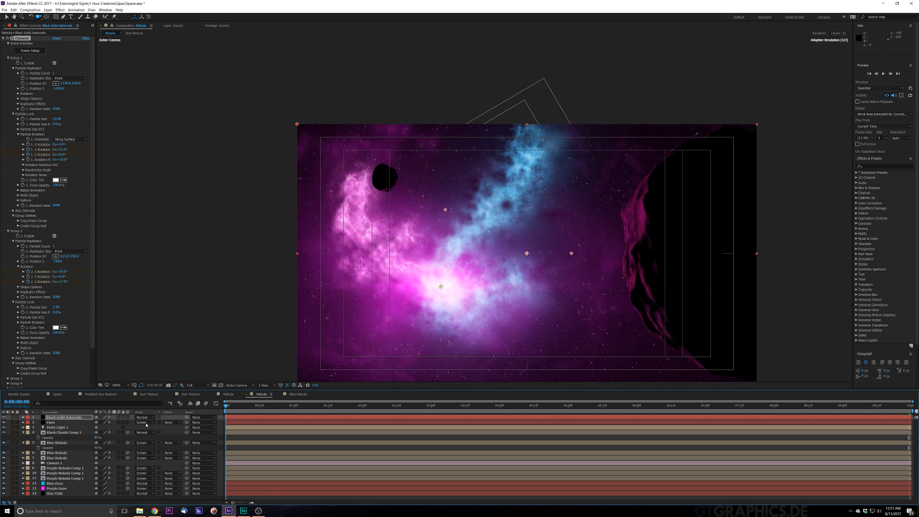
key("space")
key("space")
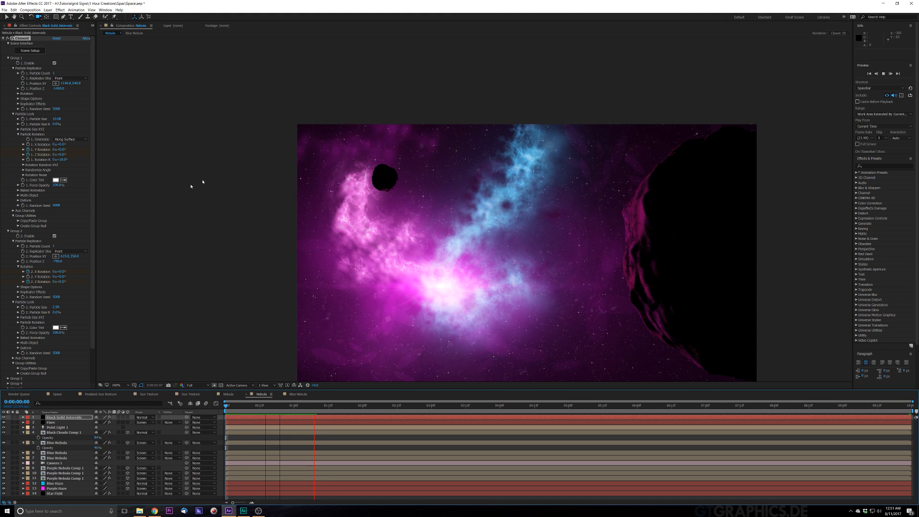
left_click_drag(280, 407, 260, 445)
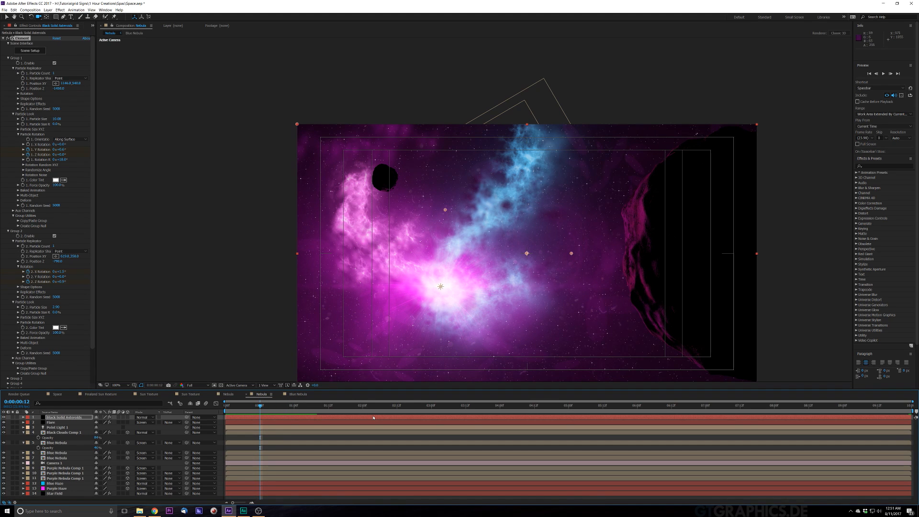
key("ctrl+s")
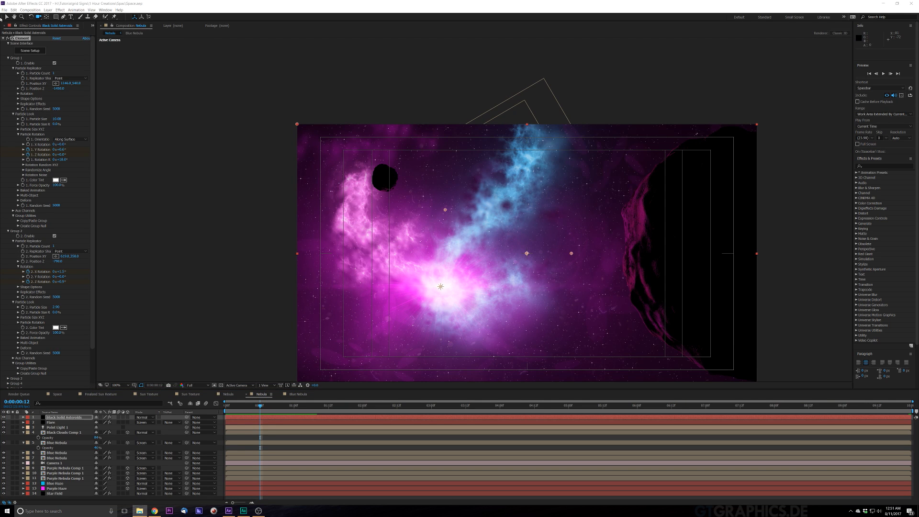
Add an ambient light with a saturated blue color to the nebula composition
left_click(6, 16)
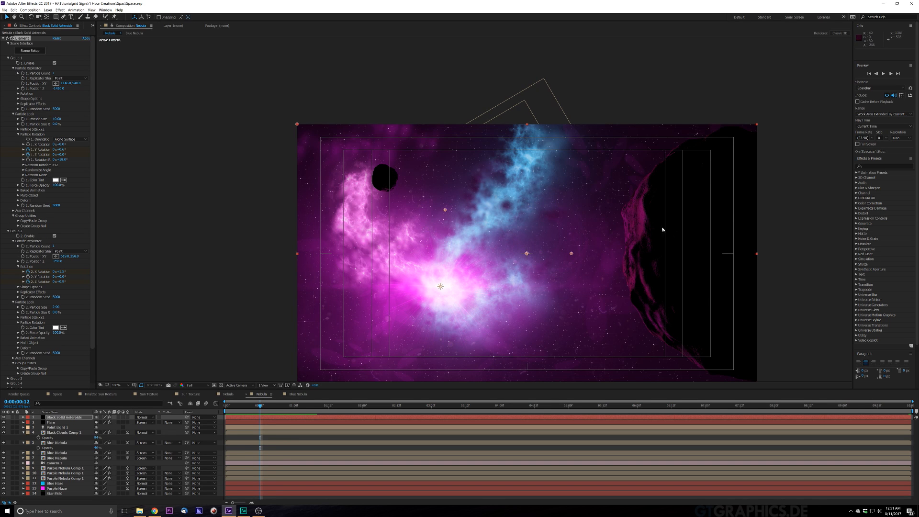
left_click(48, 9)
mouse_move(120, 16)
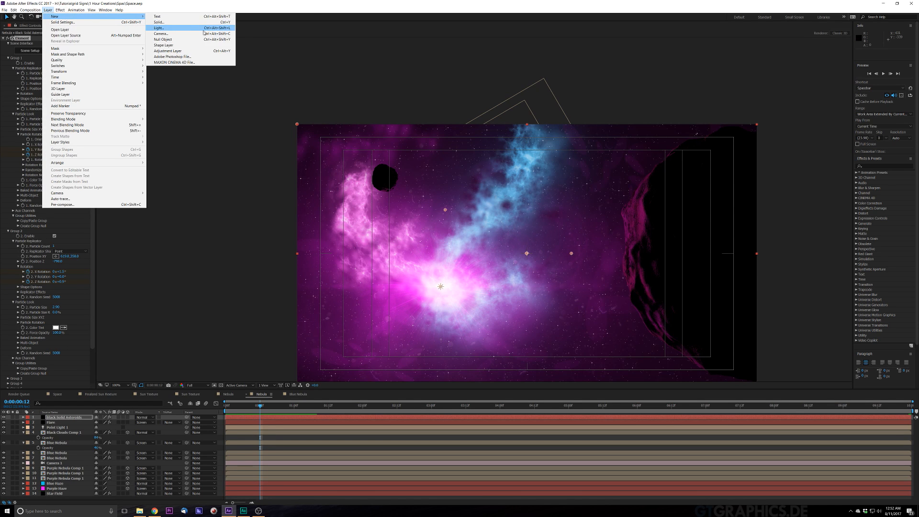
left_click(189, 27)
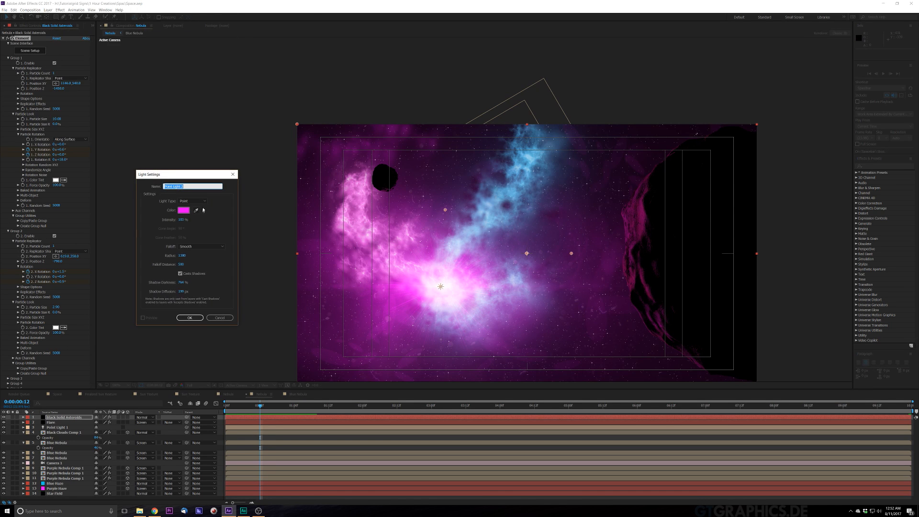
left_click(204, 201)
left_click(198, 224)
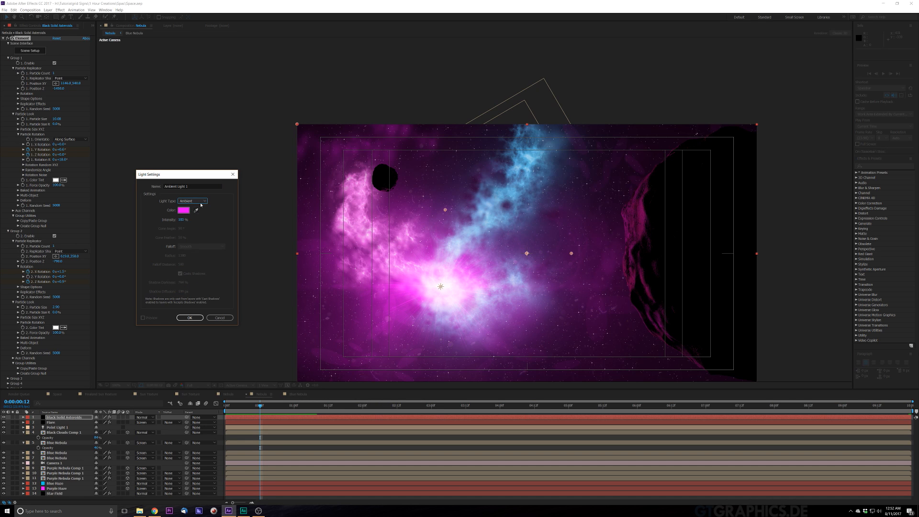
left_click(201, 201)
left_click(230, 197)
left_click(183, 210)
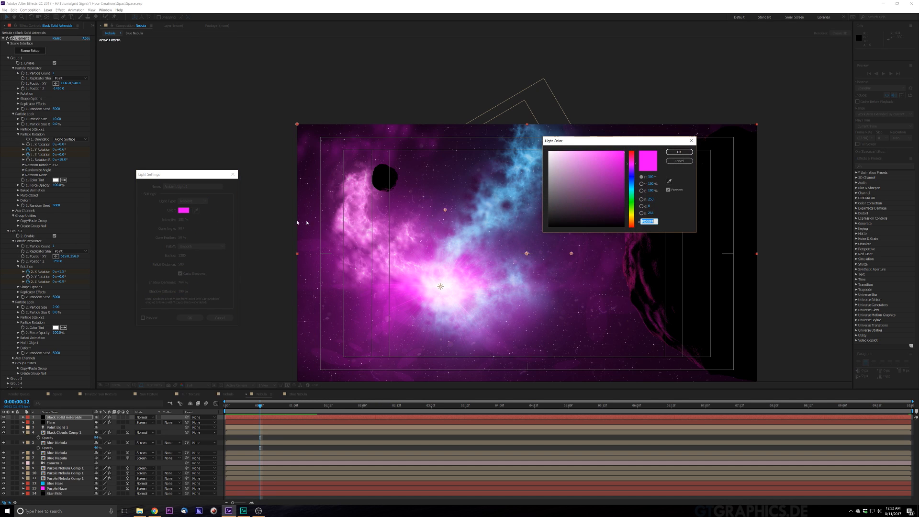
left_click(631, 183)
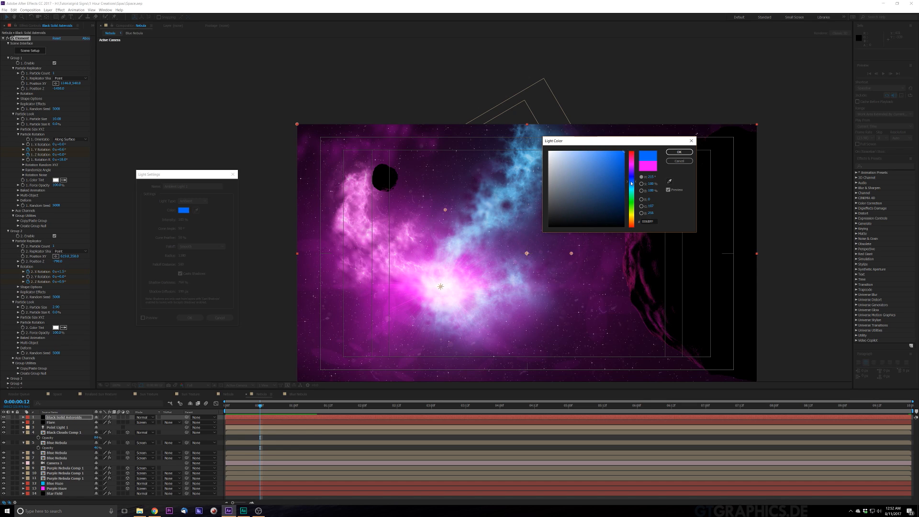
left_click(679, 152)
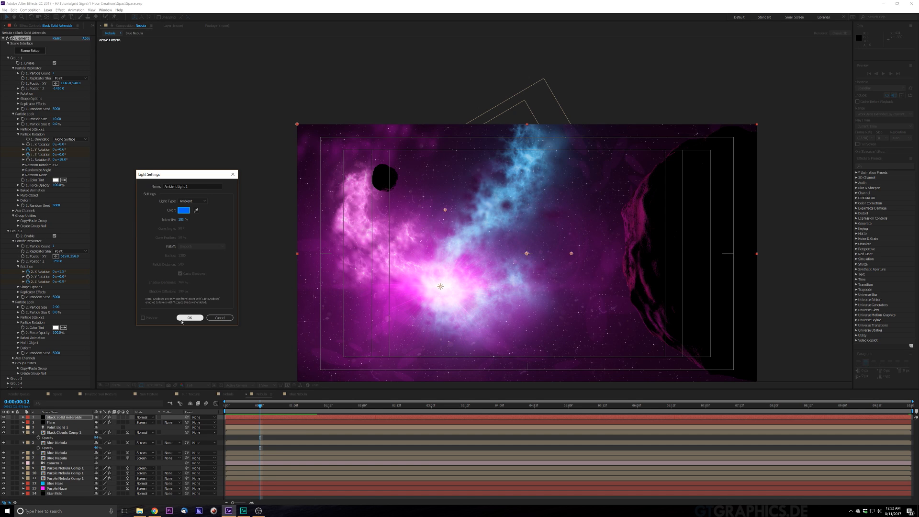
left_click(198, 319)
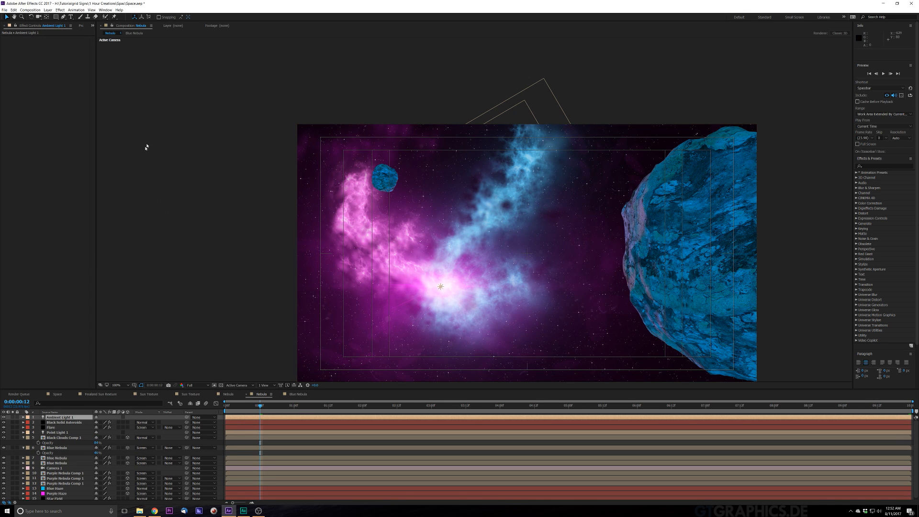
Reduce the ambient light's intensity to 0.5%
left_click(23, 417)
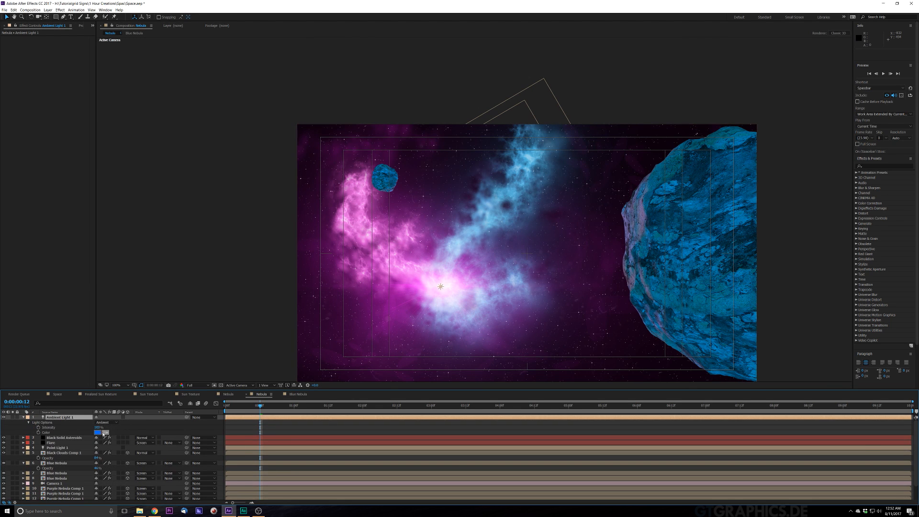
left_click_drag(97, 428, 85, 449)
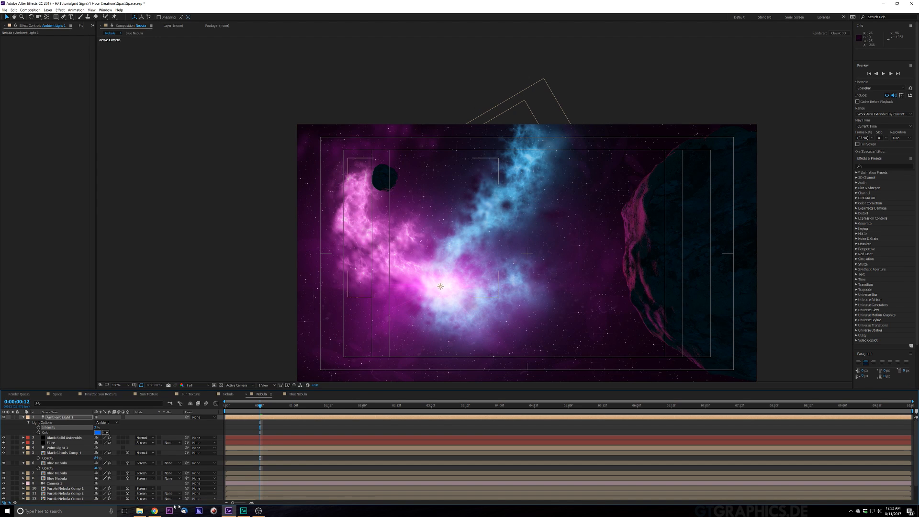
left_click(97, 427)
type("00.5")
key("Return")
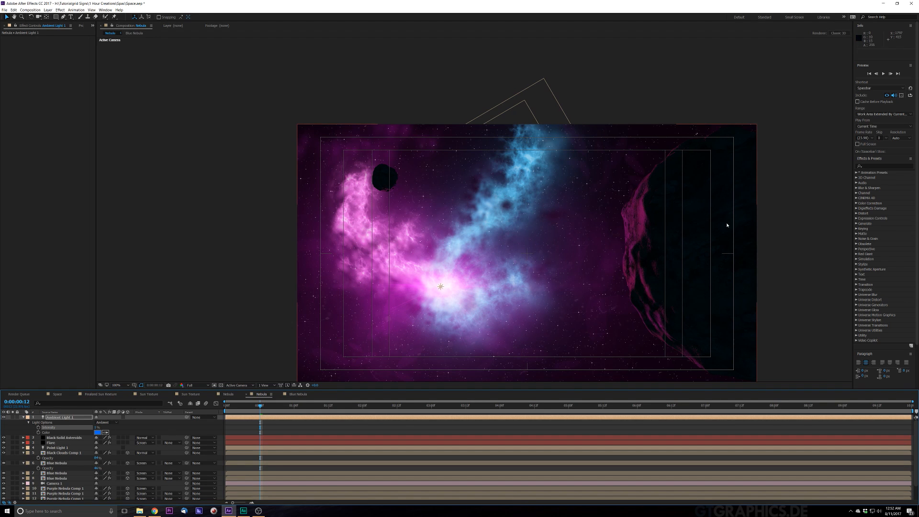
Soften the ambient light's color to a lighter, less saturated blue
left_click(98, 432)
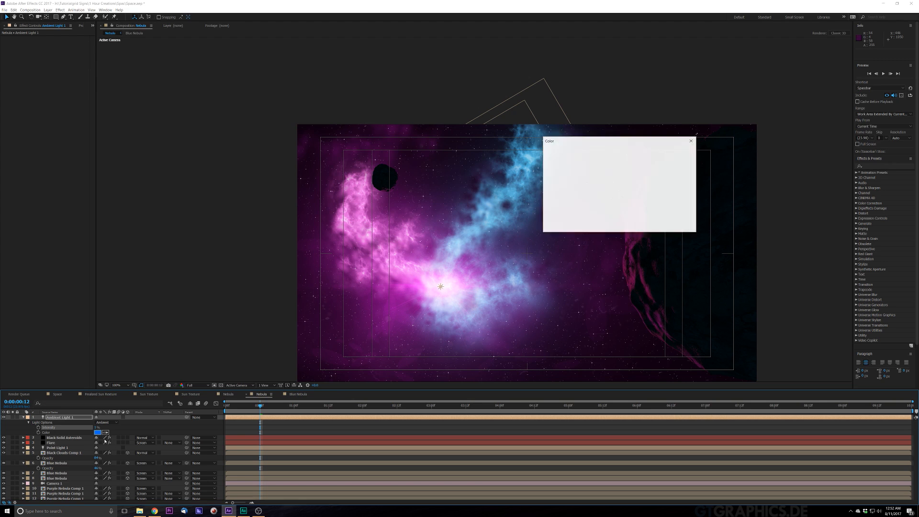
left_click_drag(608, 153, 586, 149)
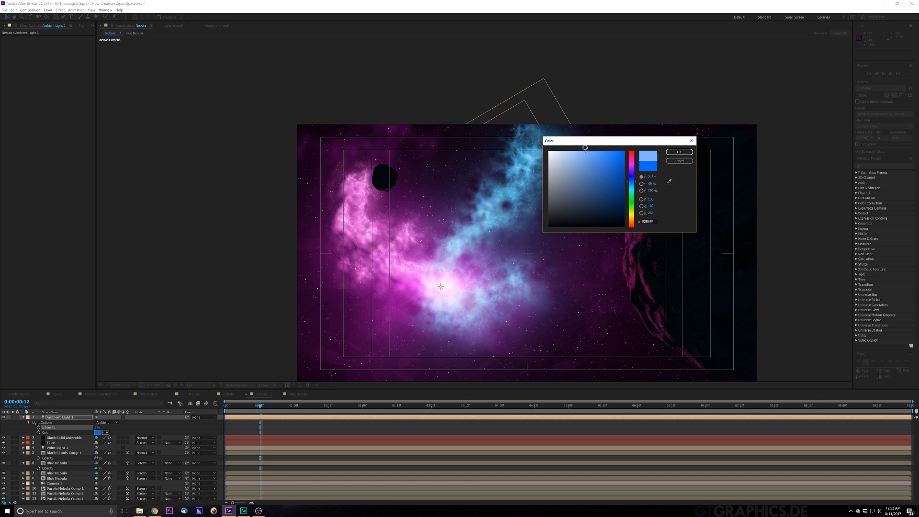
left_click(679, 152)
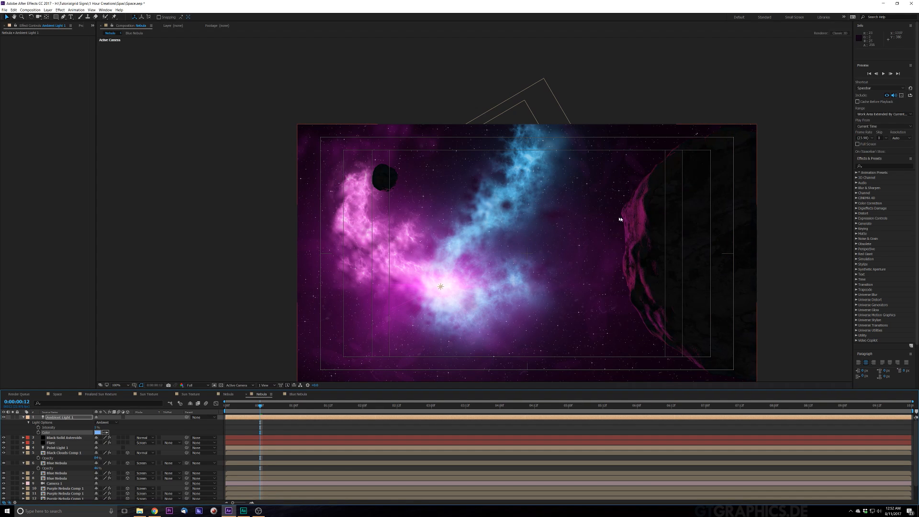
left_click(97, 432)
left_click(603, 151)
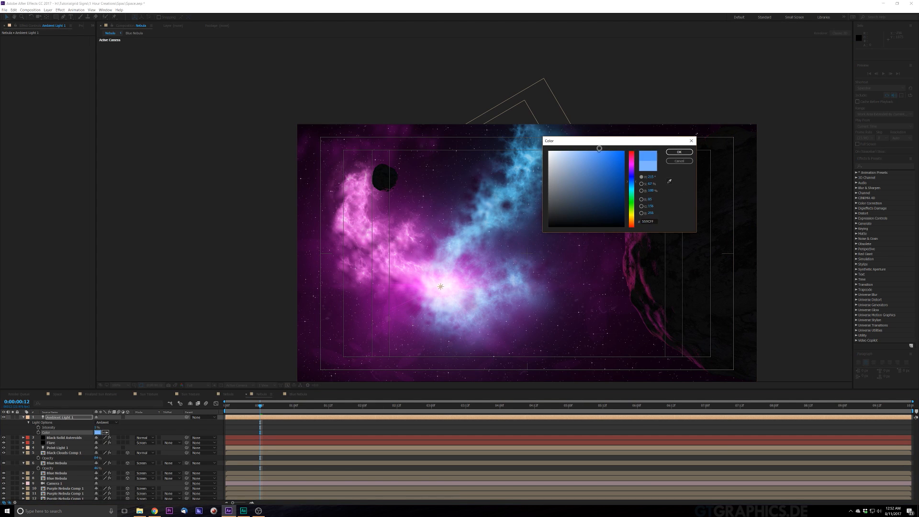
left_click(679, 152)
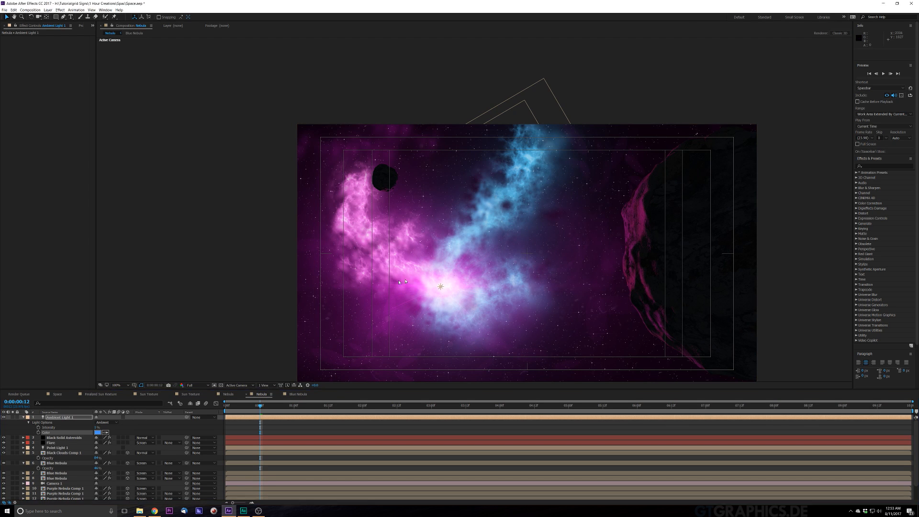
Add nebula-18.jpg to the composition as the bottommost layer and make it a 3D layer
left_click_drag(365, 298, 63, 501)
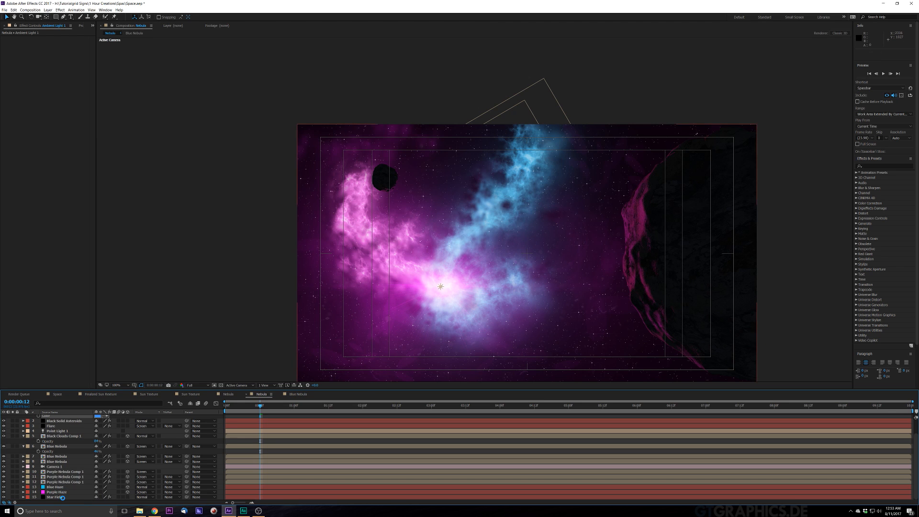
key("comma")
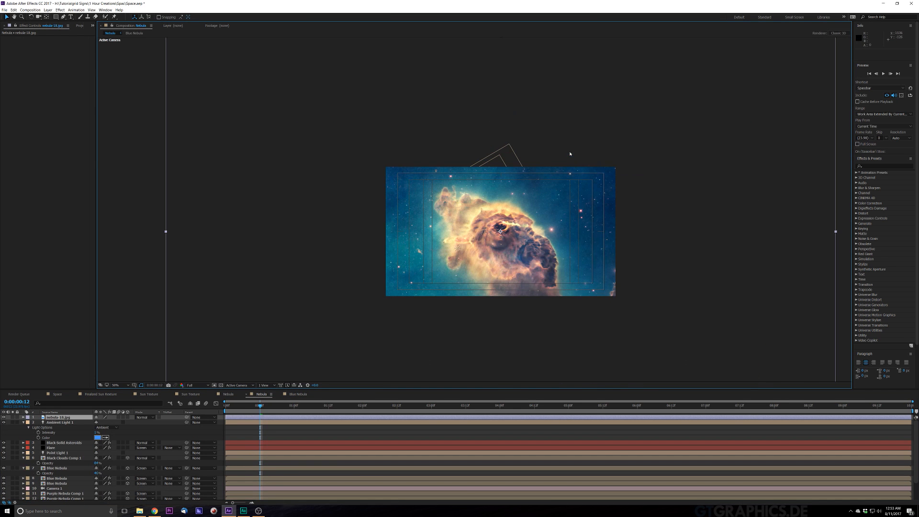
key("comma")
left_click_drag(56, 420, 78, 499)
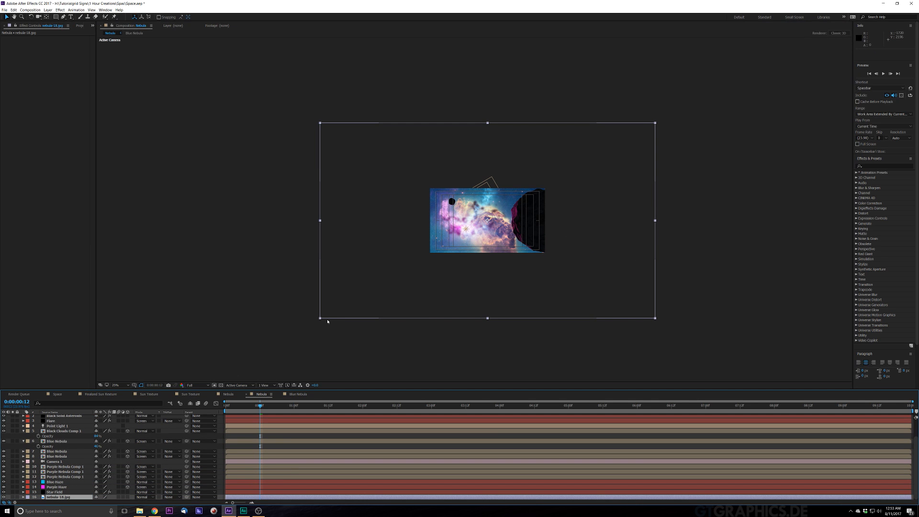
left_click(127, 497)
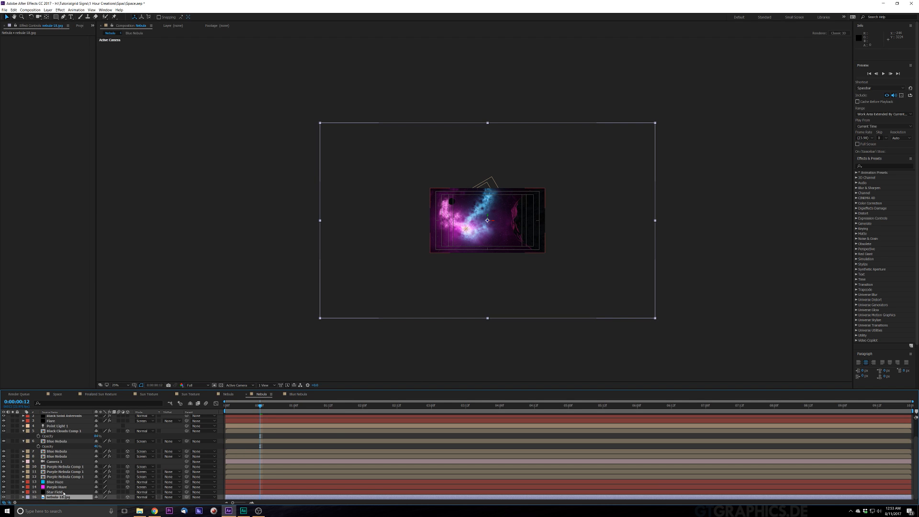
Set the Star Field layer's blending mode to Screen
left_click(63, 492)
left_click(144, 492)
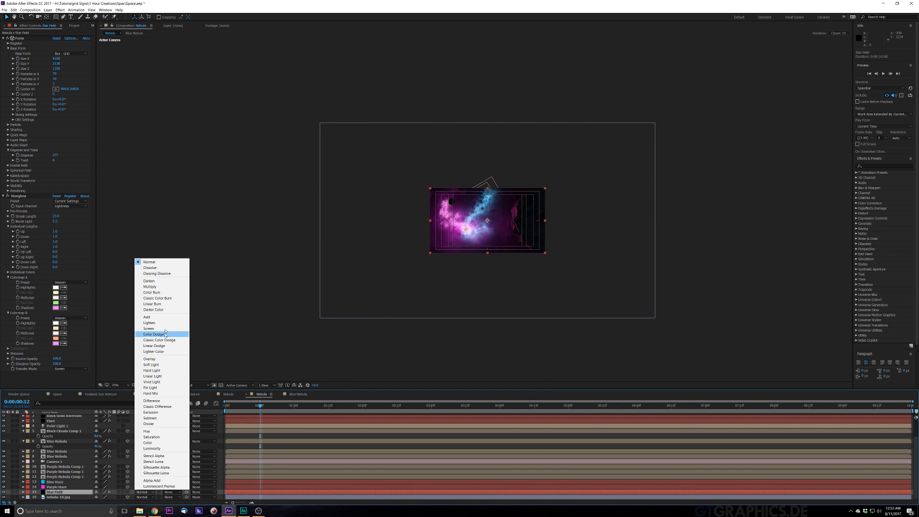
left_click(165, 328)
Turn off Accepts Lights in the material options of the nebula-18.jpg layer
key("ctrl+Down")
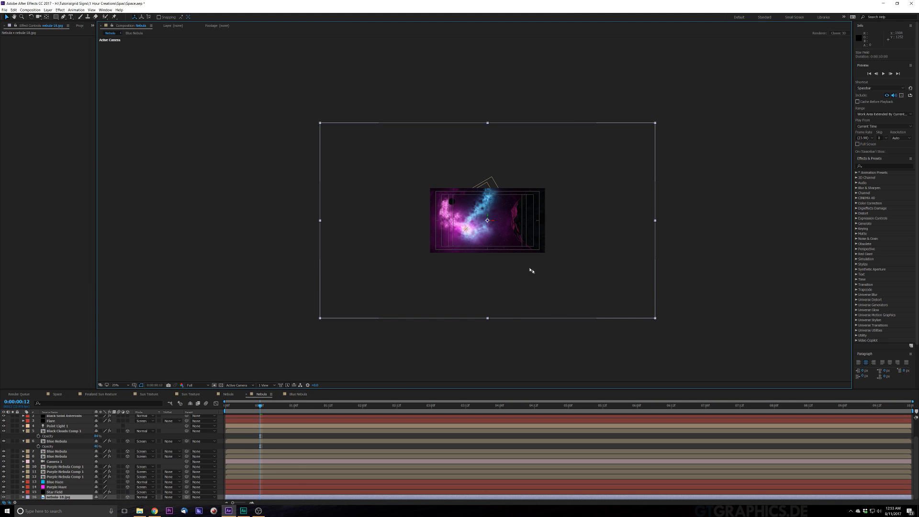
left_click(23, 497)
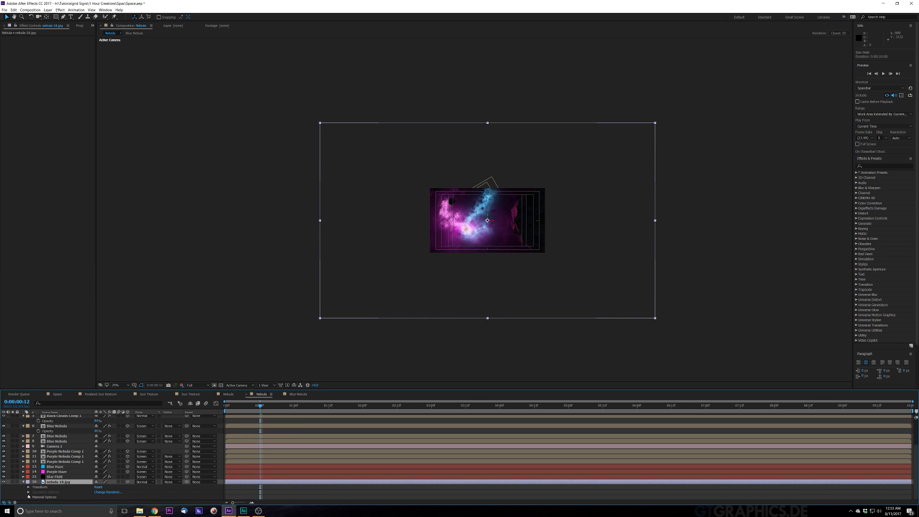
left_click(29, 497)
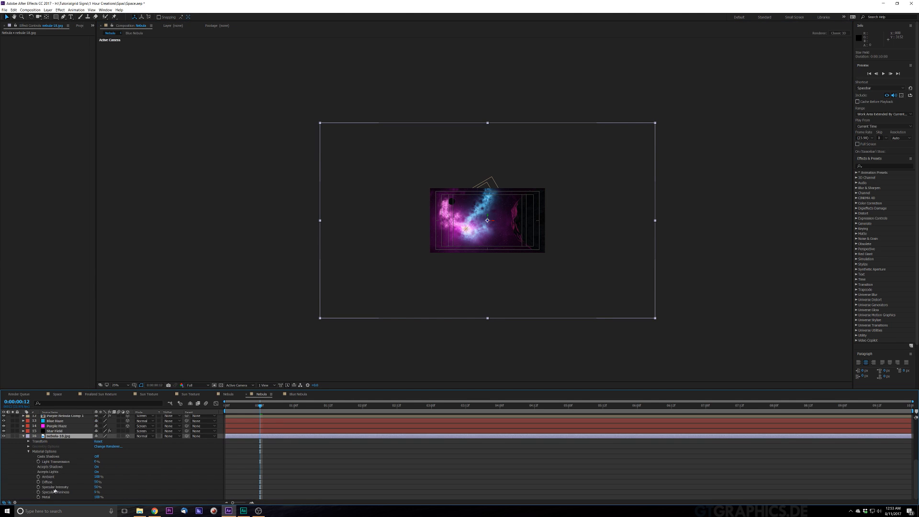
left_click(96, 471)
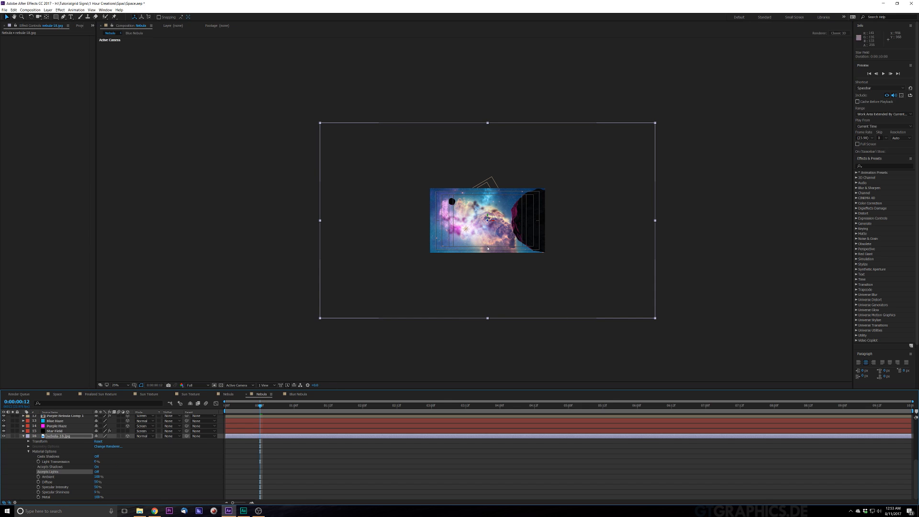
Scale nebula-18.jpg down until it extends only slightly beyond the composition frame
left_click_drag(488, 221, 325, 462)
left_click_drag(524, 242, 550, 257)
scroll(450, 249, "up", 2)
Lower the opacity of nebula-18.jpg until it shows only faintly behind the nebula clouds, and inspect the blend
key("t")
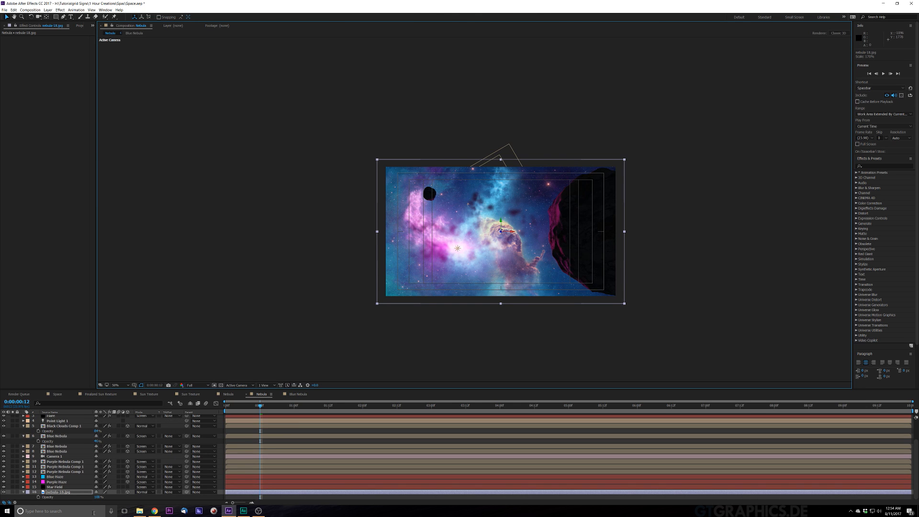
left_click_drag(97, 497, 79, 505)
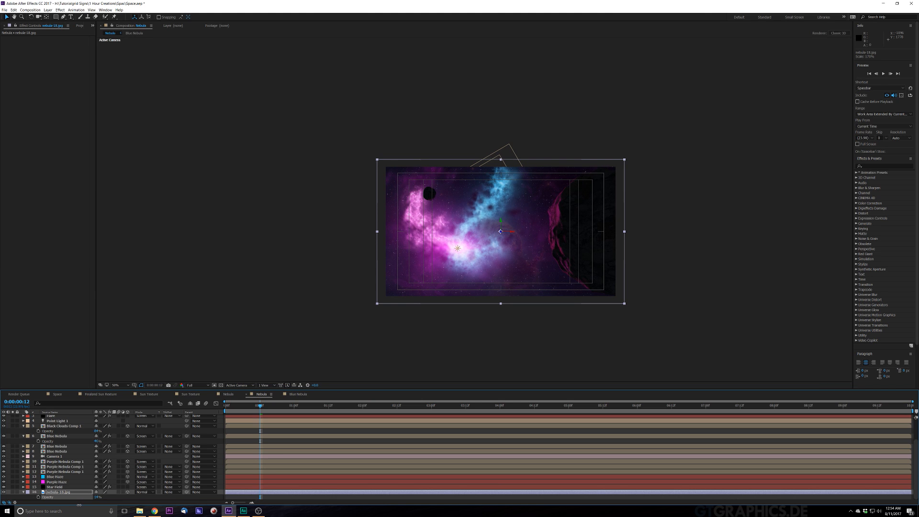
left_click(243, 321)
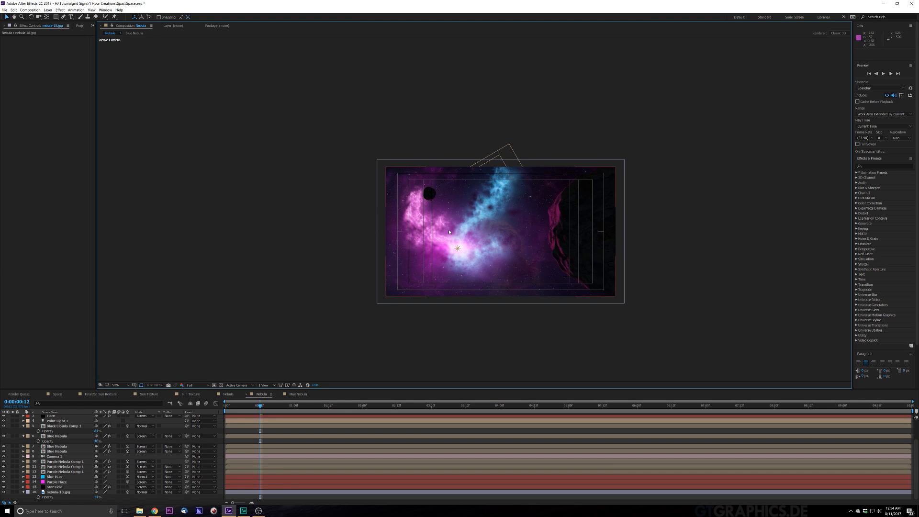
scroll(469, 245, "up", 1)
scroll(468, 245, "down", 1)
key("period")
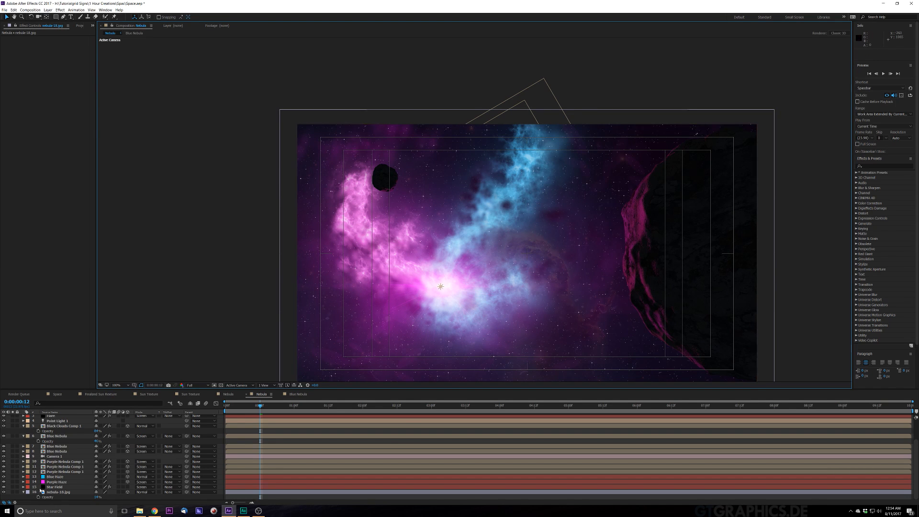
Create an adjustment layer above Ambient Light 1 at the top of the layer stack
scroll(48, 483, "up", 2)
left_click(60, 417)
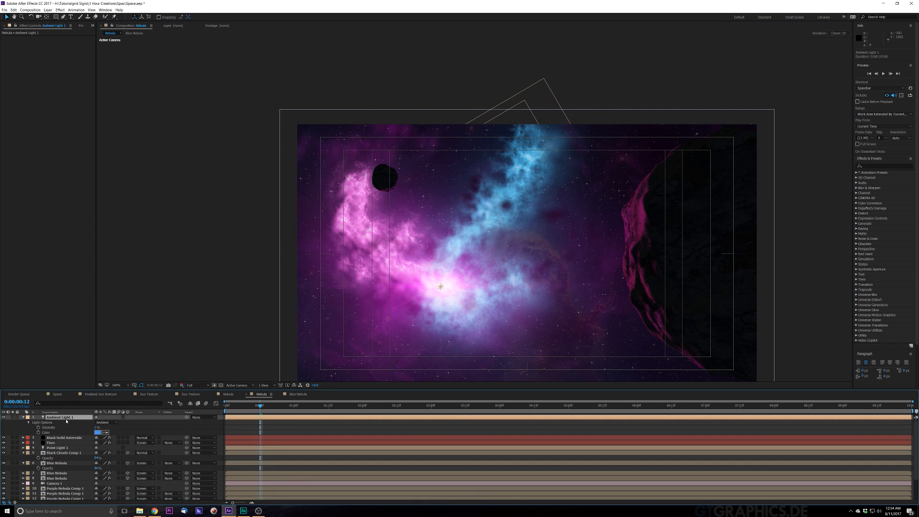
left_click(48, 9)
mouse_move(120, 16)
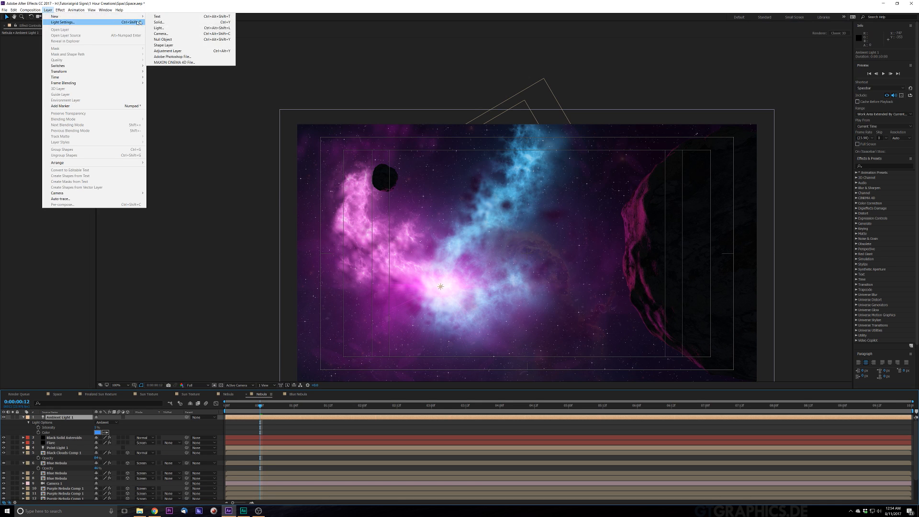
left_click(190, 52)
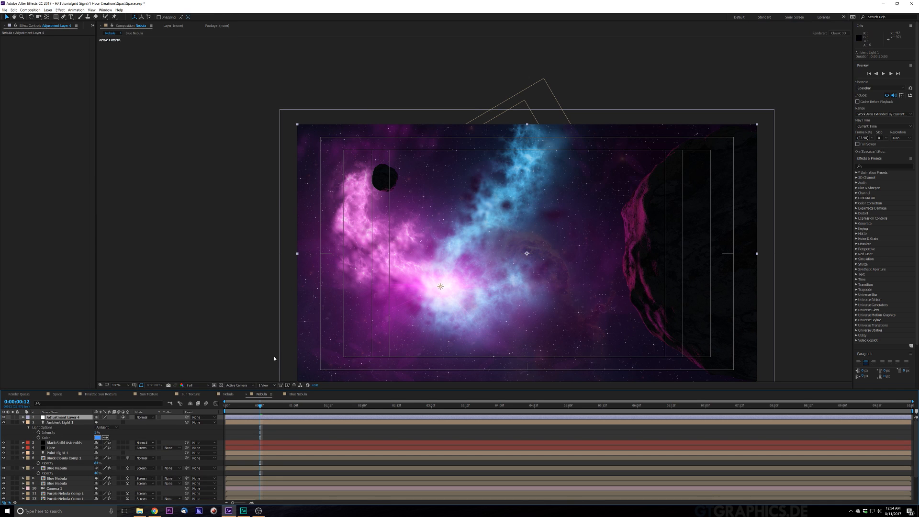
Apply the Curves effect to the adjustment layer and shape a gentle RGB S-curve with lifted highlights and darker shadows
key("ctrl+space")
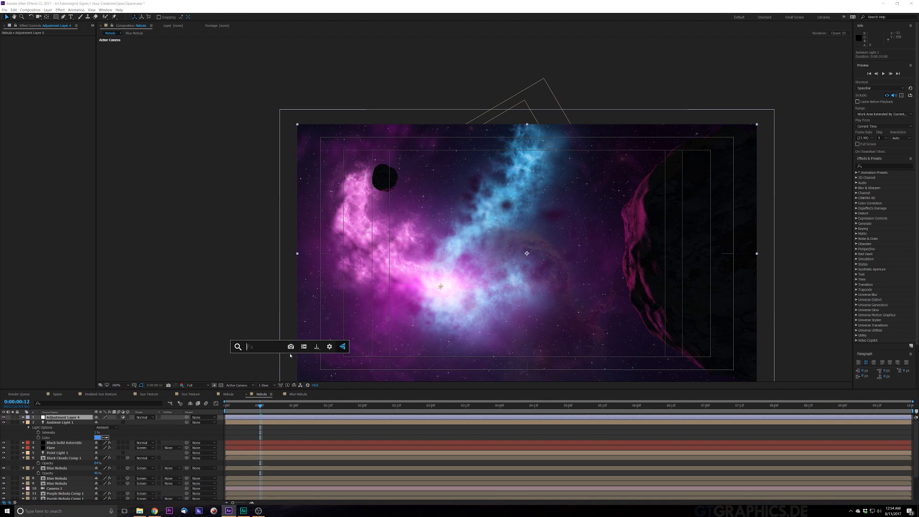
type("curves")
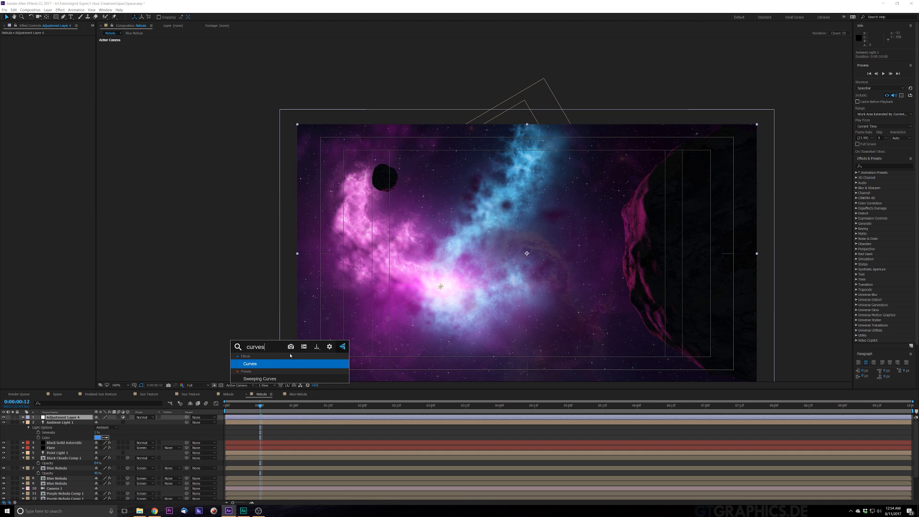
left_click(252, 365)
left_click_drag(41, 117, 62, 88)
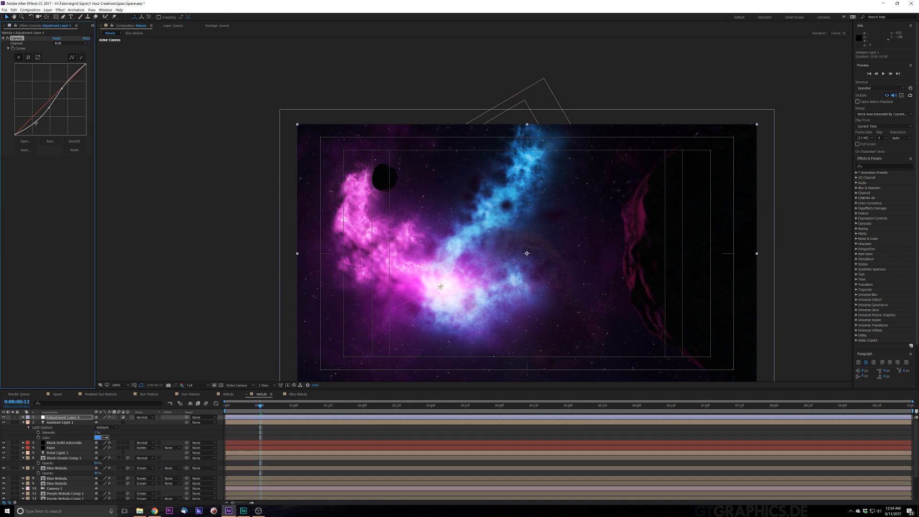
Apply Hue/Saturation to the adjustment layer and lower its Master Saturation to about -33
key("h")
key("ctrl+space")
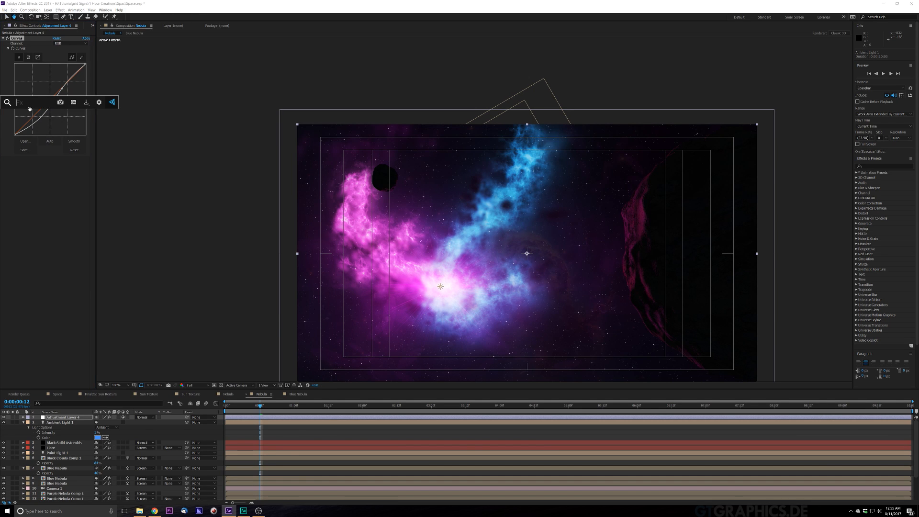
type("hue")
key("Return")
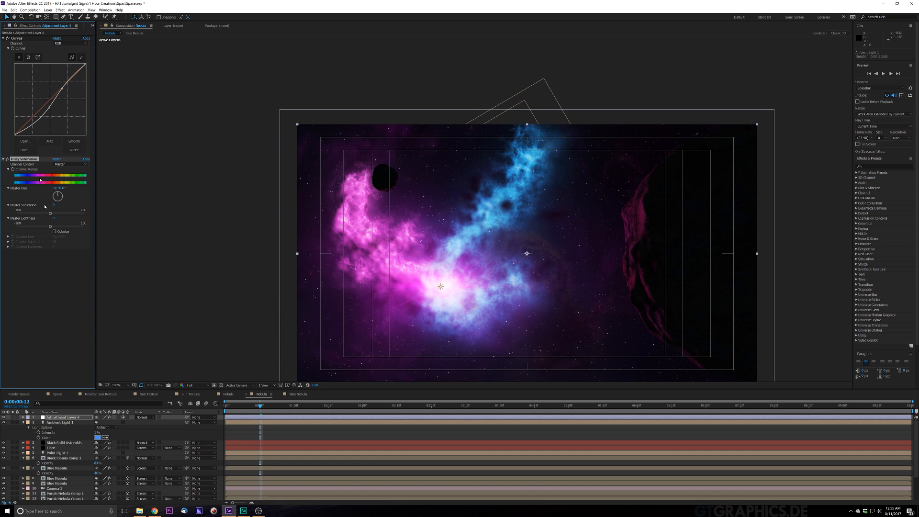
left_click_drag(50, 215, 39, 218)
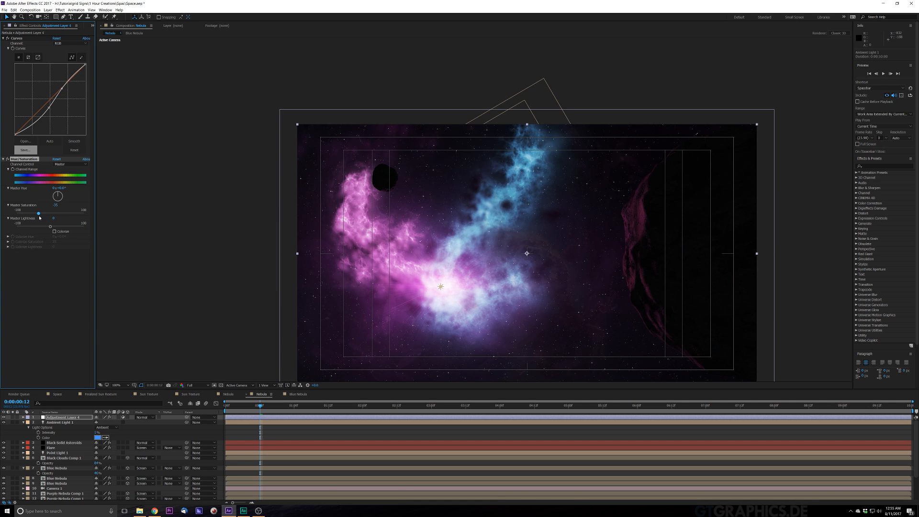
scroll(577, 281, "down", 1)
scroll(584, 280, "up", 1)
Enable keyframing for Camera 1's Point of Interest, Position and Orientation at 0:00:00:00
left_click_drag(236, 407, 224, 406)
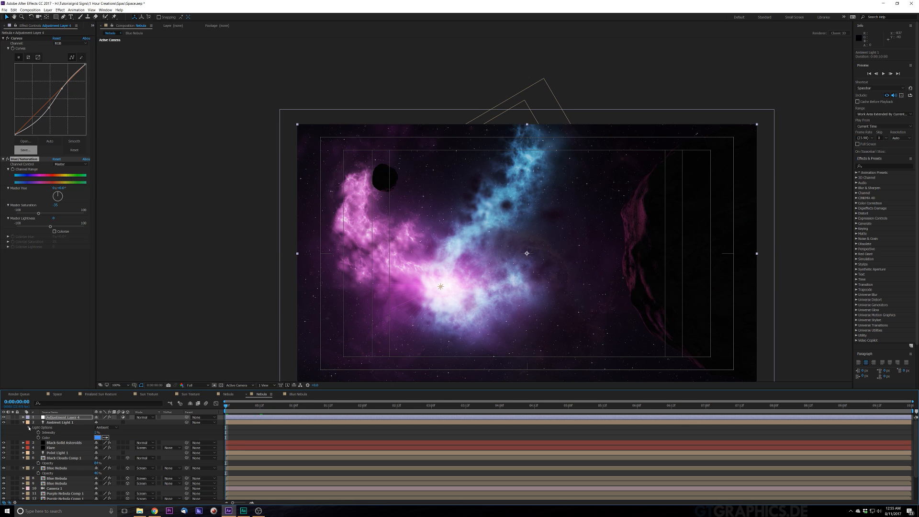
scroll(33, 465, "down", 3)
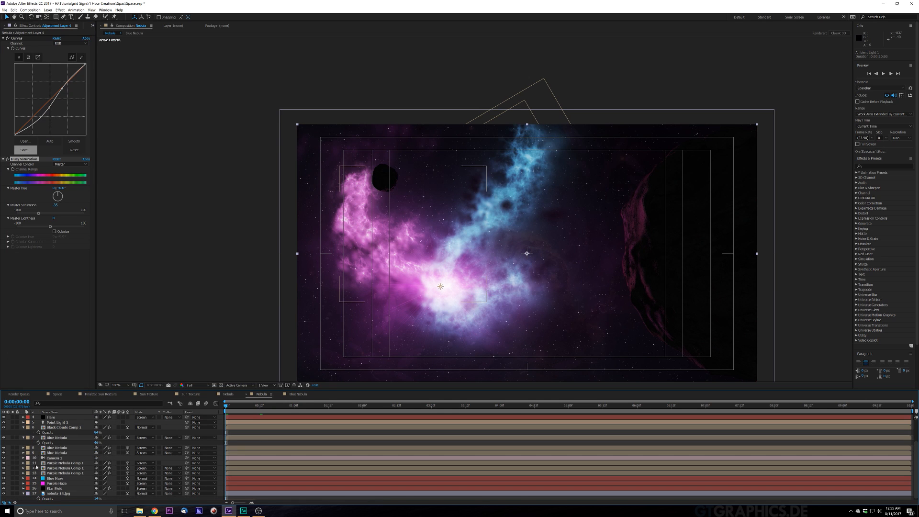
left_click(56, 458)
left_click(23, 458)
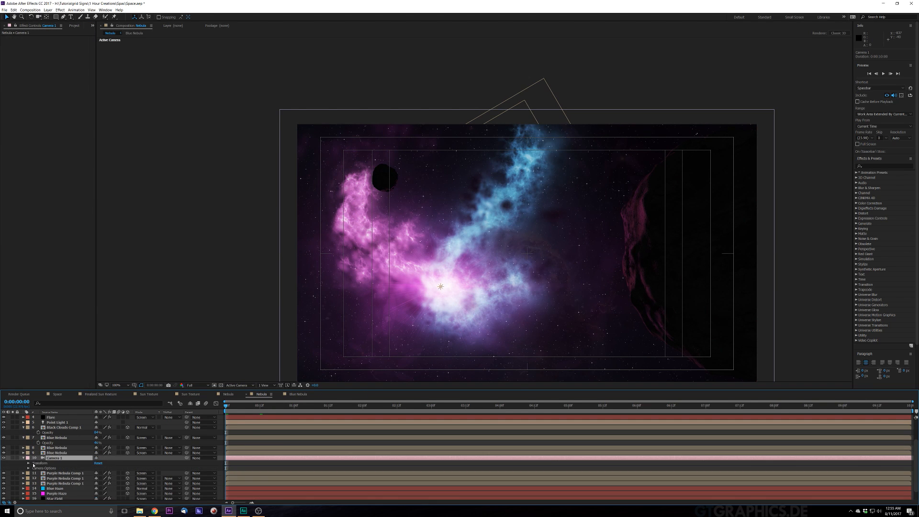
left_click(29, 463)
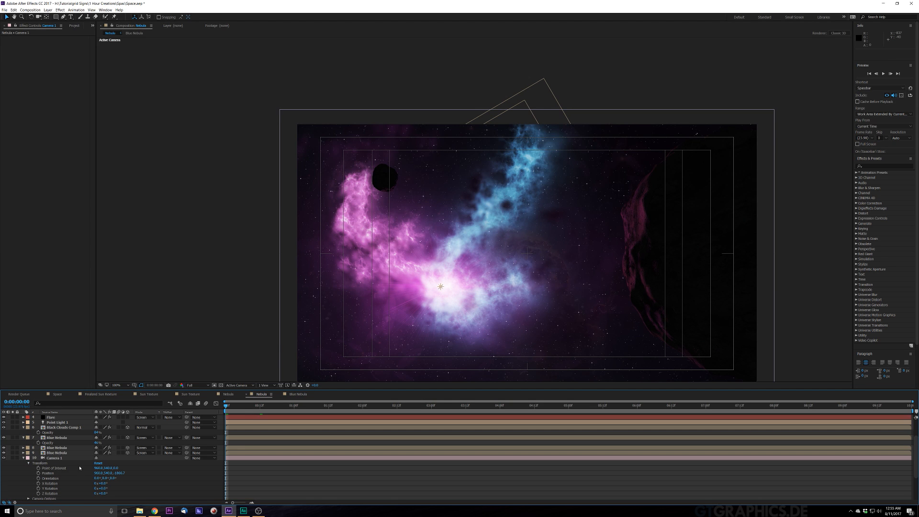
scroll(79, 468, "down", 2)
left_click(38, 438)
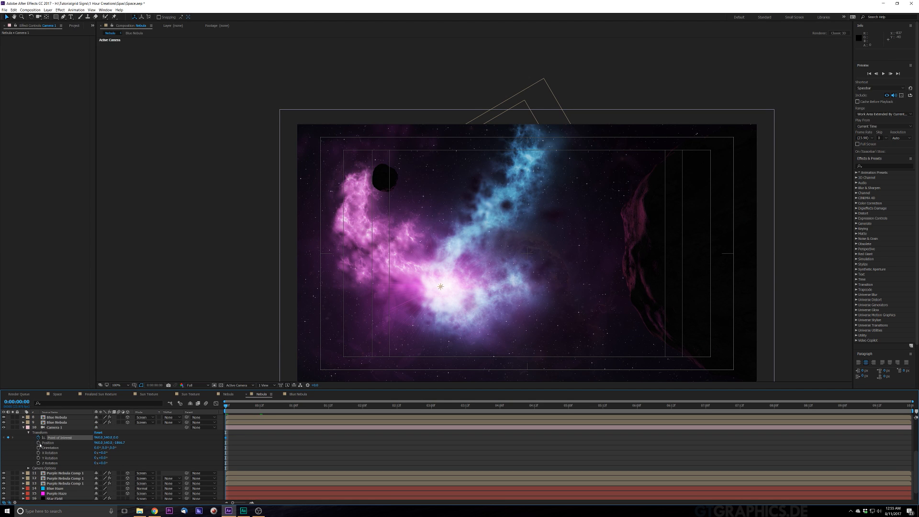
left_click(38, 443)
left_click(38, 447)
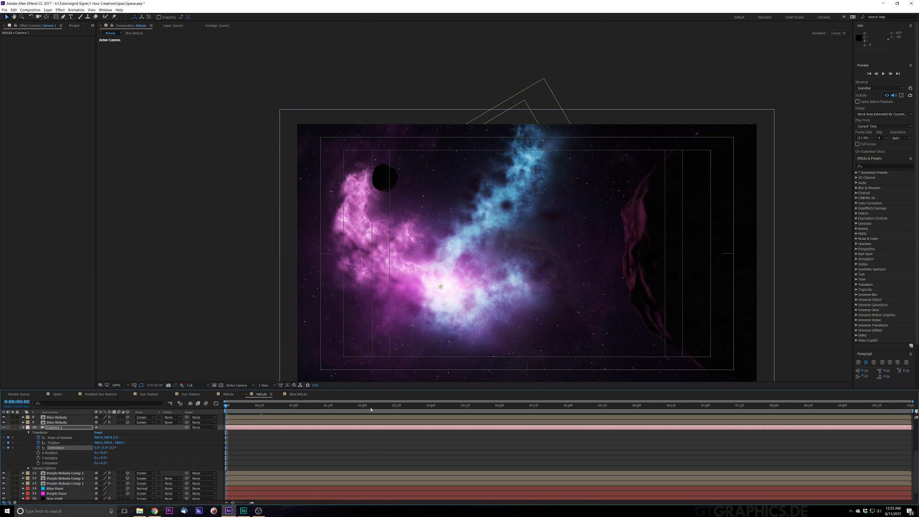
Orbit Camera 1 slightly at the final frame, 0:00:09:23, to keyframe its end position, and watch the animation preview with the whole frame in view
key("End")
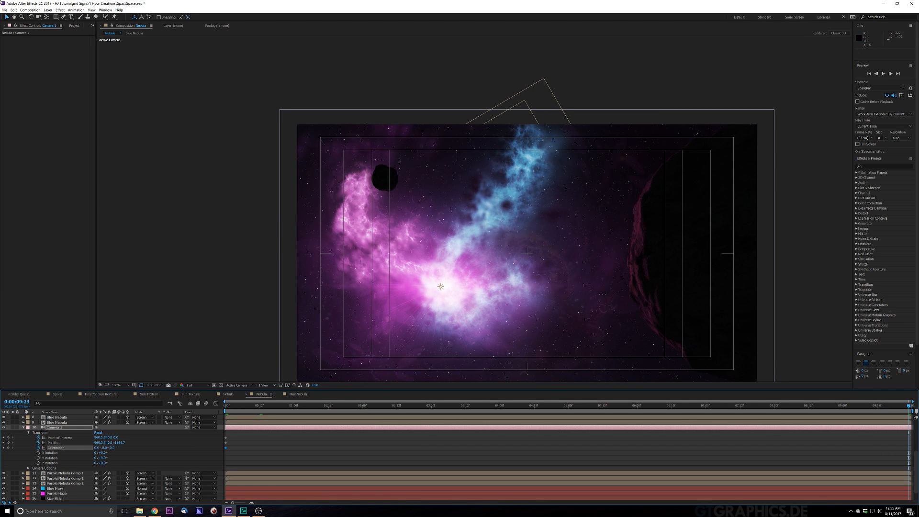
key("c")
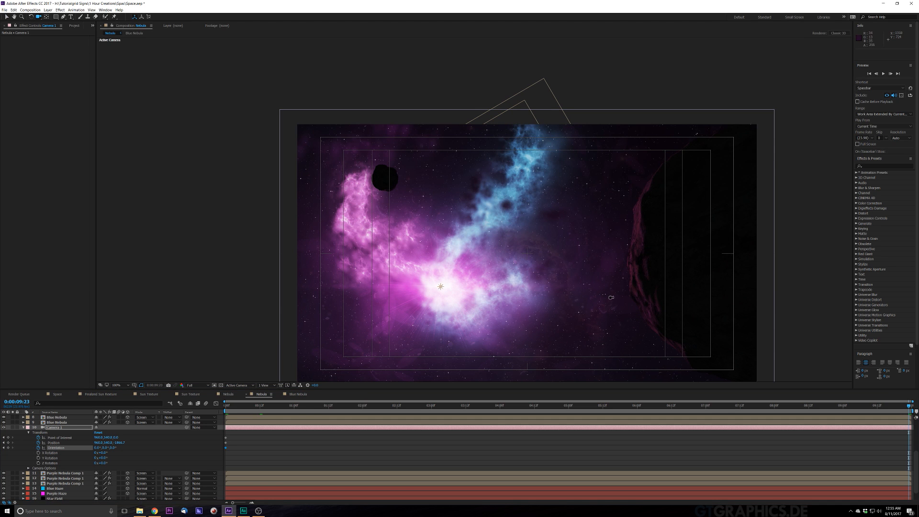
left_click_drag(600, 294, 527, 266)
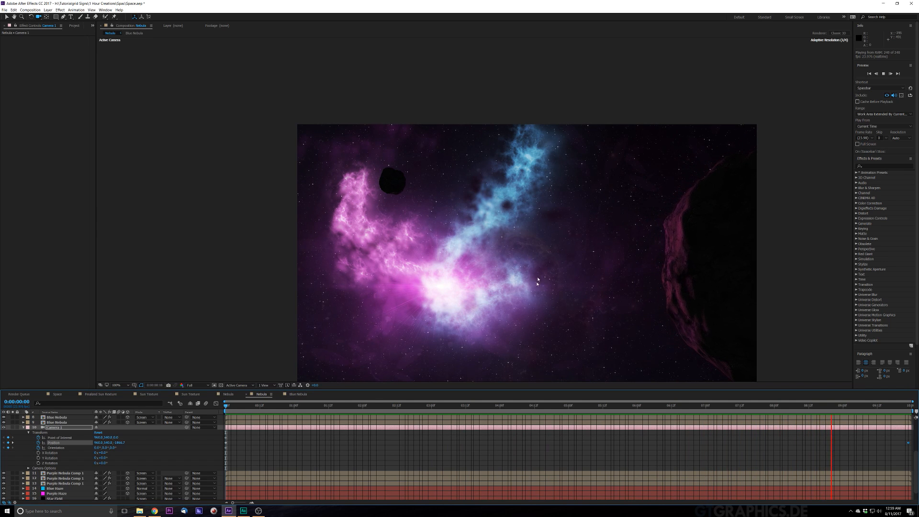
scroll(455, 268, "down", 2)
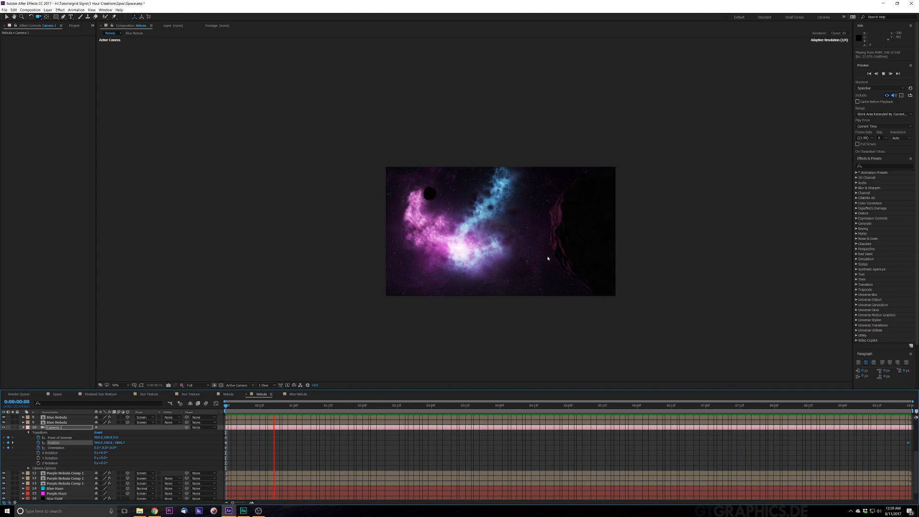